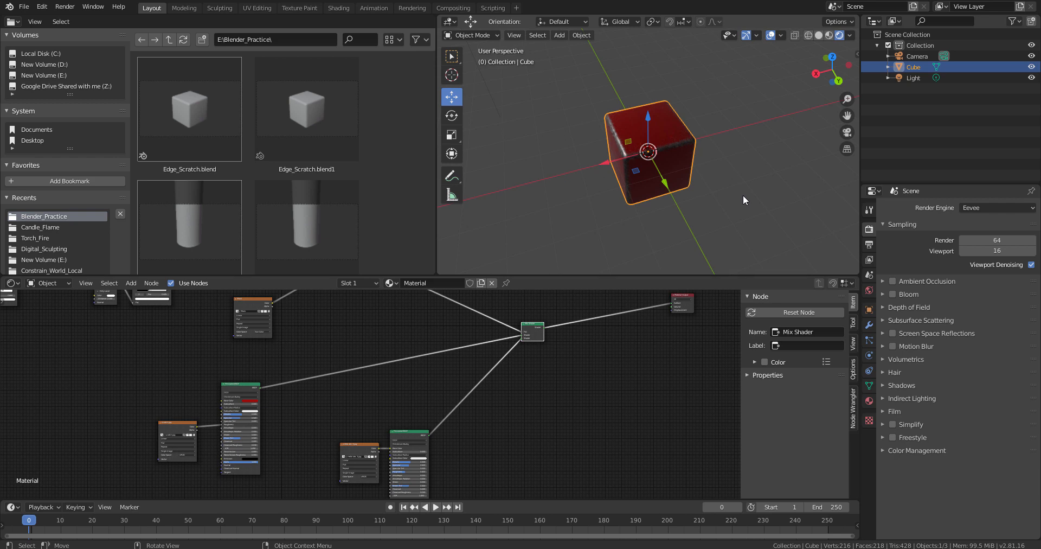
- Examine the worn edges and scratched surface of the red cube from several angles in a maximized 3D viewport
key(g)
click(646, 234)
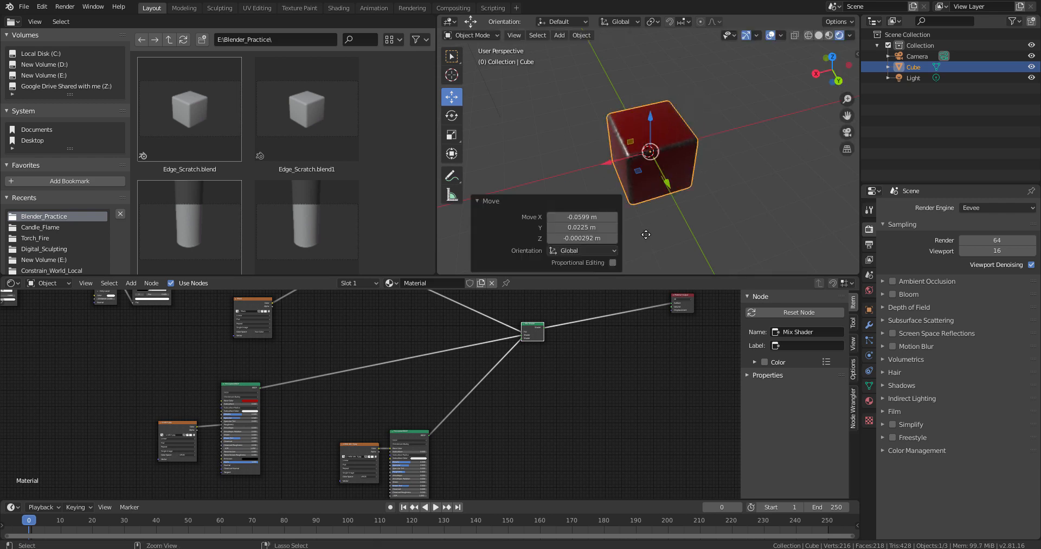
middle_drag(648, 244, 697, 222)
scroll(673, 232, up, 4)
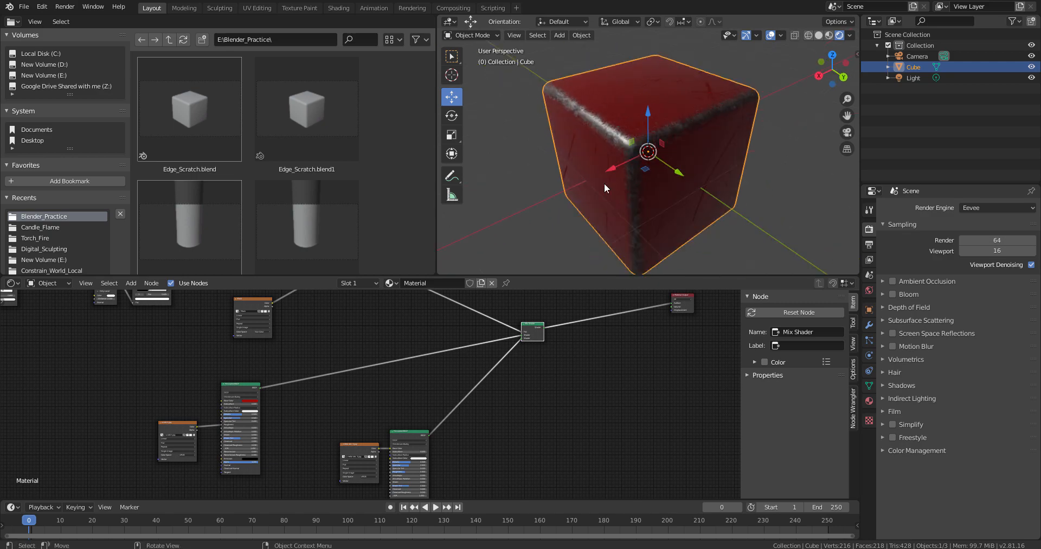
key(ctrl+space)
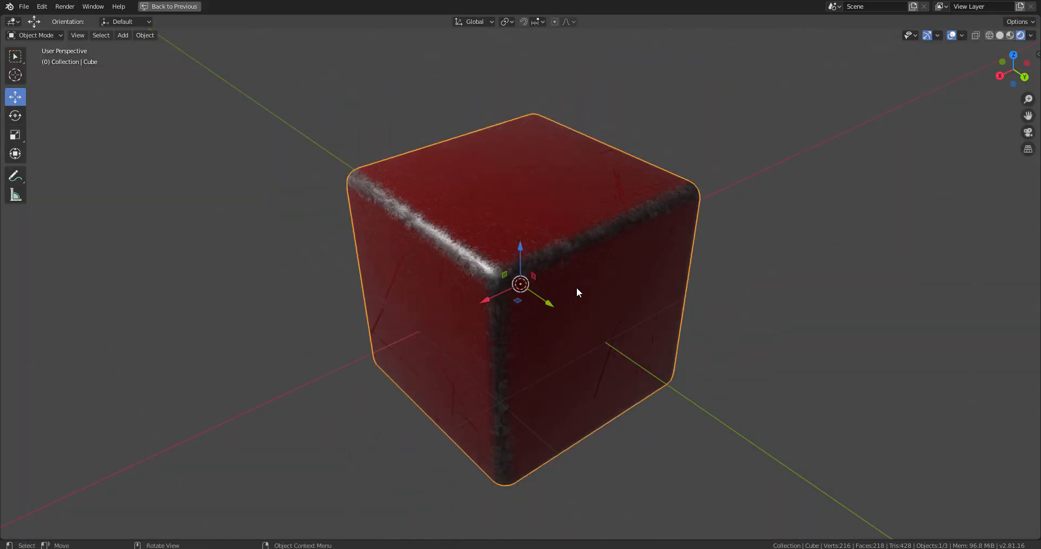
scroll(577, 287, down, 3)
middle_drag(583, 337, 607, 331)
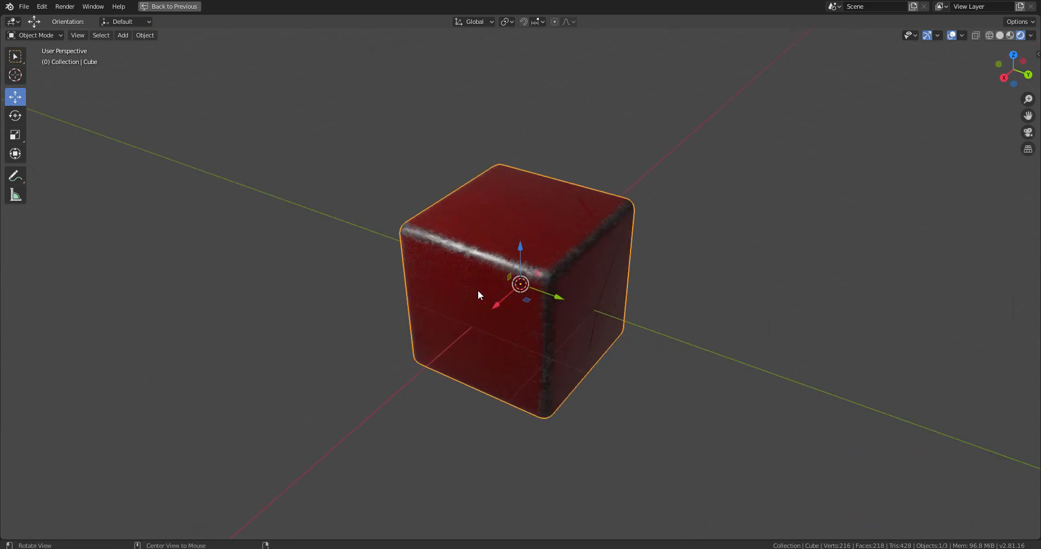
middle_drag(478, 295, 446, 293)
middle_drag(578, 318, 485, 341)
middle_drag(416, 346, 529, 368)
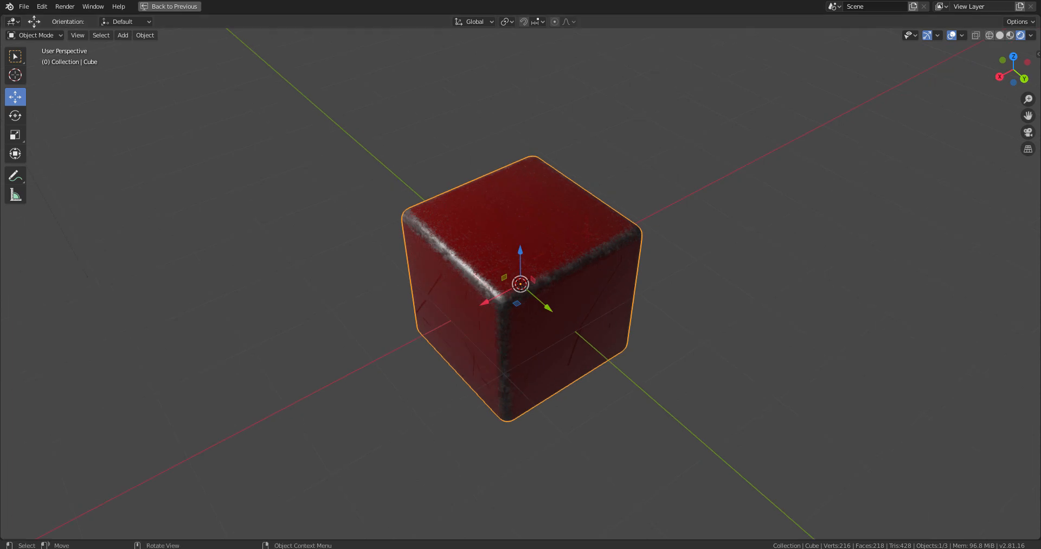
key(ctrl+space)
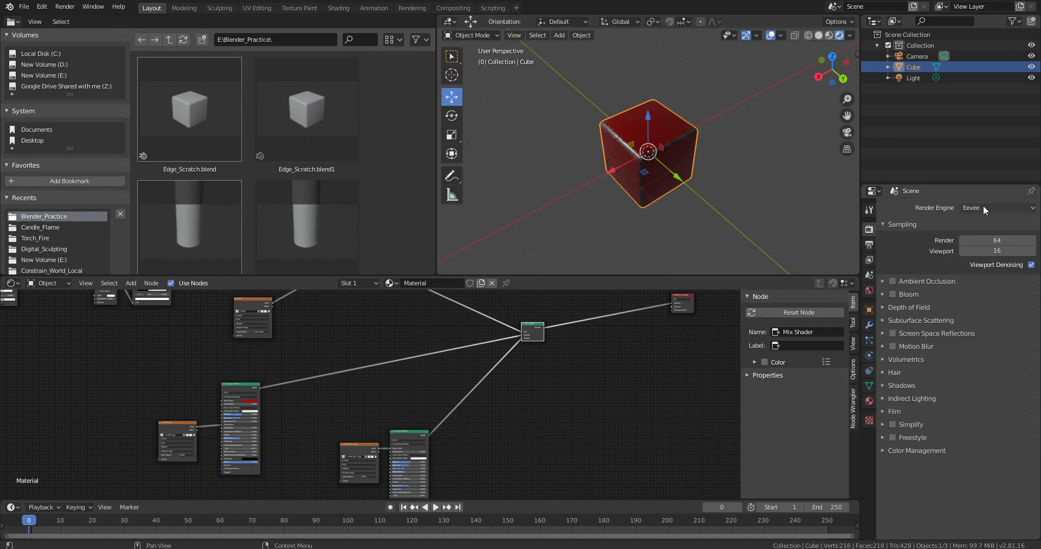
- Switch the render engine to Cycles to preview the cube's material, and return it to Eevee
click(984, 205)
click(984, 245)
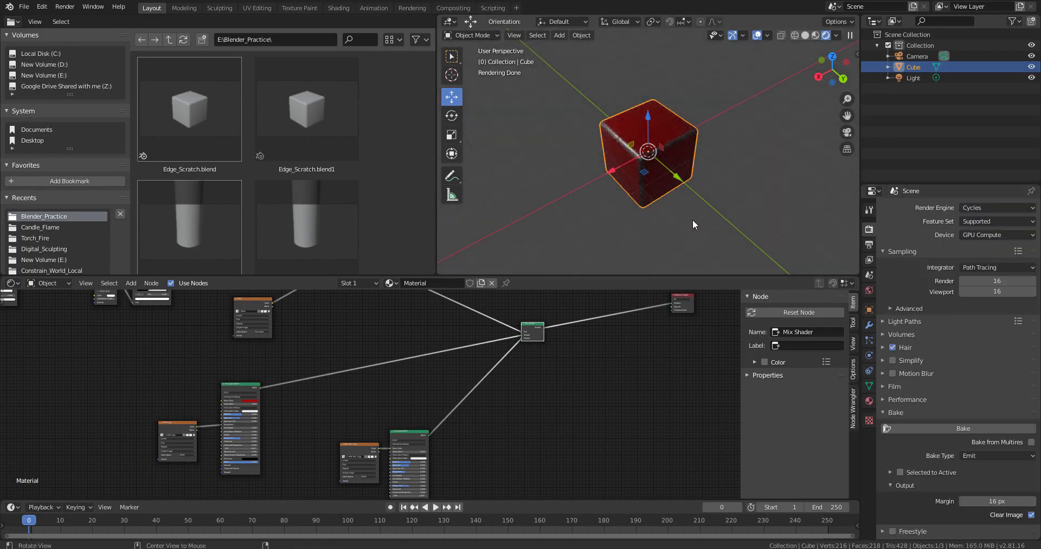
middle_drag(691, 219, 723, 208)
scroll(679, 211, up, 3)
click(986, 206)
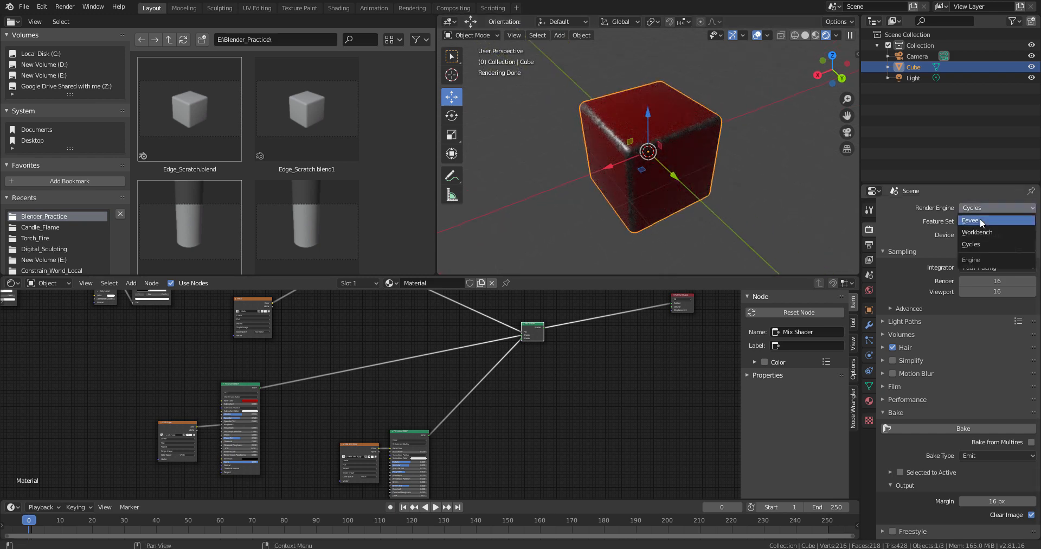
click(980, 218)
- Inspect the cube's edge wear and surface scratches under Eevee in the maximized viewport, orbiting around its faces
middle_drag(667, 228, 713, 215)
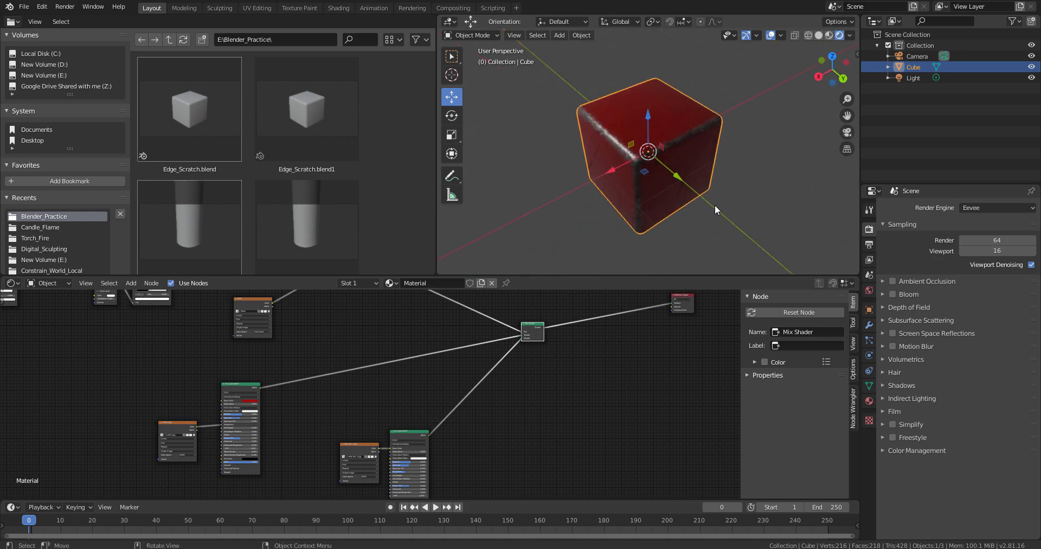
key(ctrl+space)
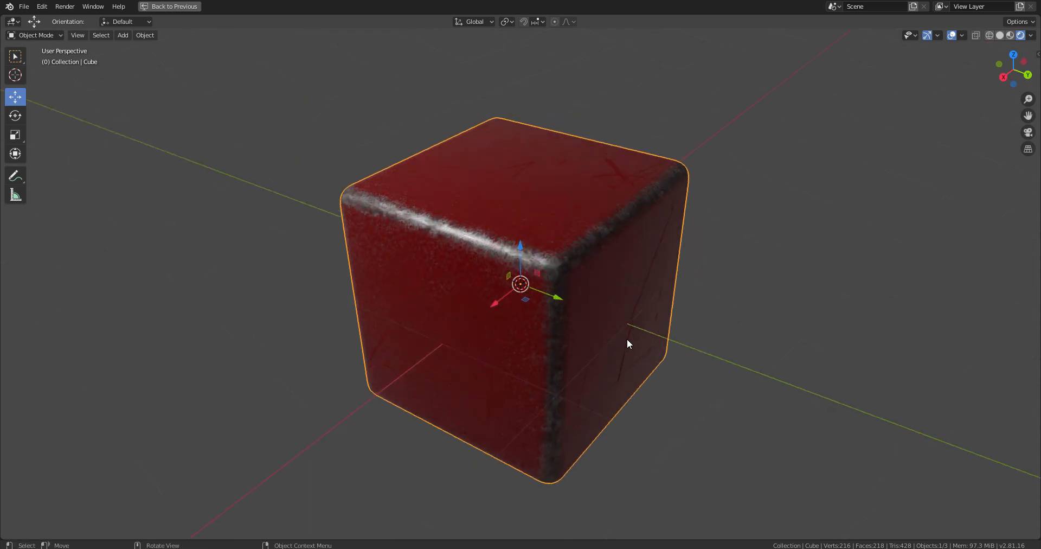
scroll(640, 338, down, 2)
middle_drag(653, 337, 611, 362)
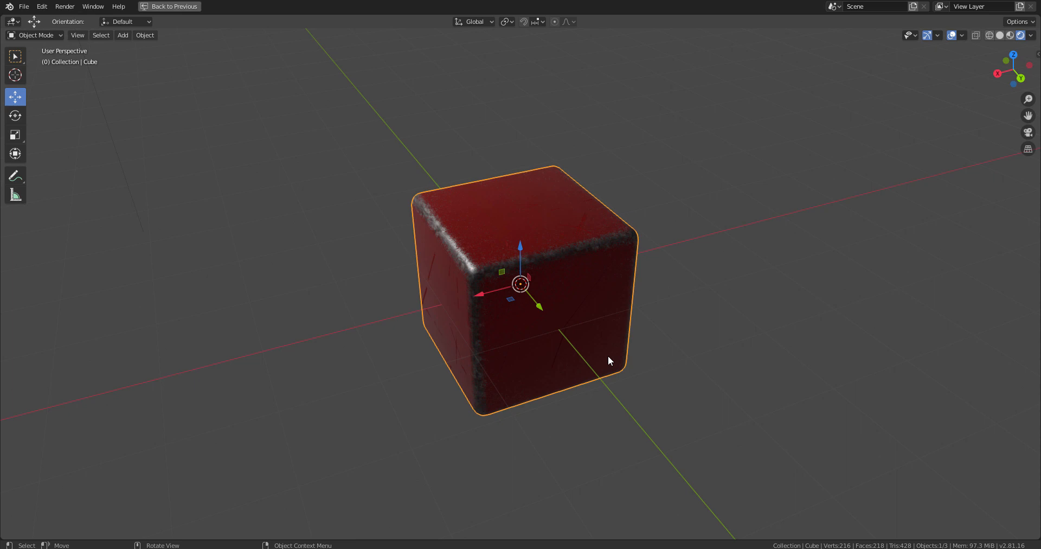
middle_drag(461, 320, 571, 420)
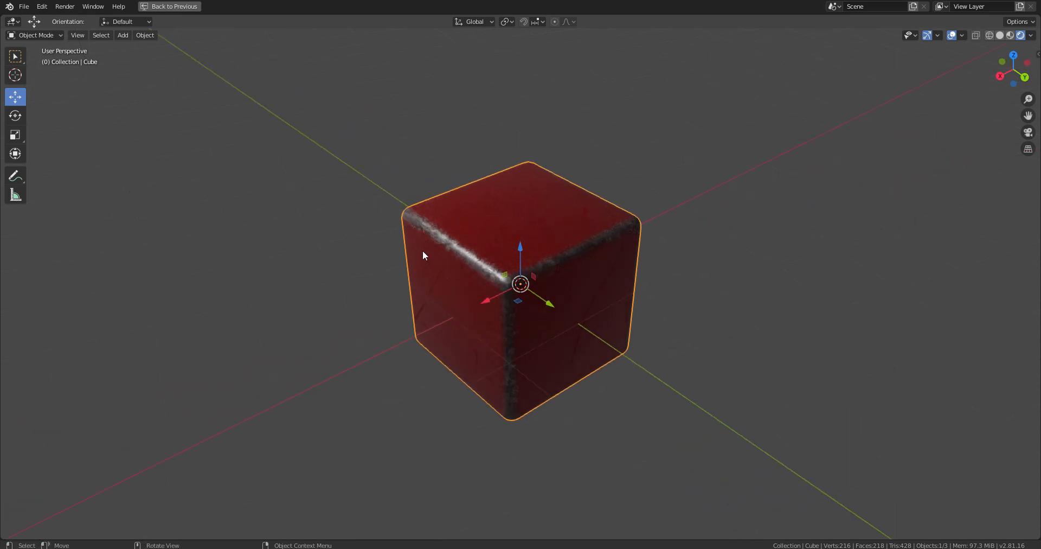
middle_drag(385, 325, 441, 244)
middle_drag(456, 293, 523, 360)
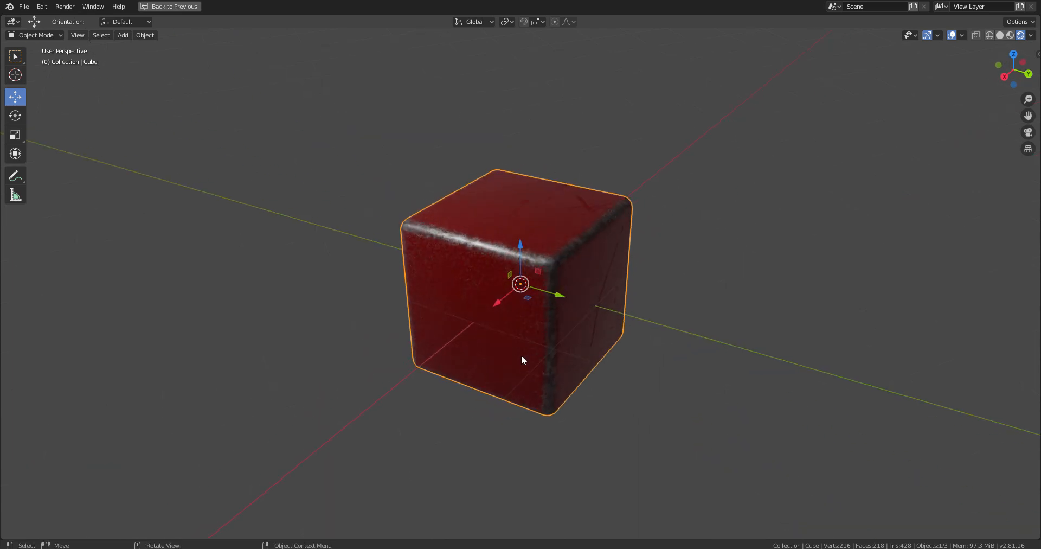
middle_drag(505, 349, 622, 388)
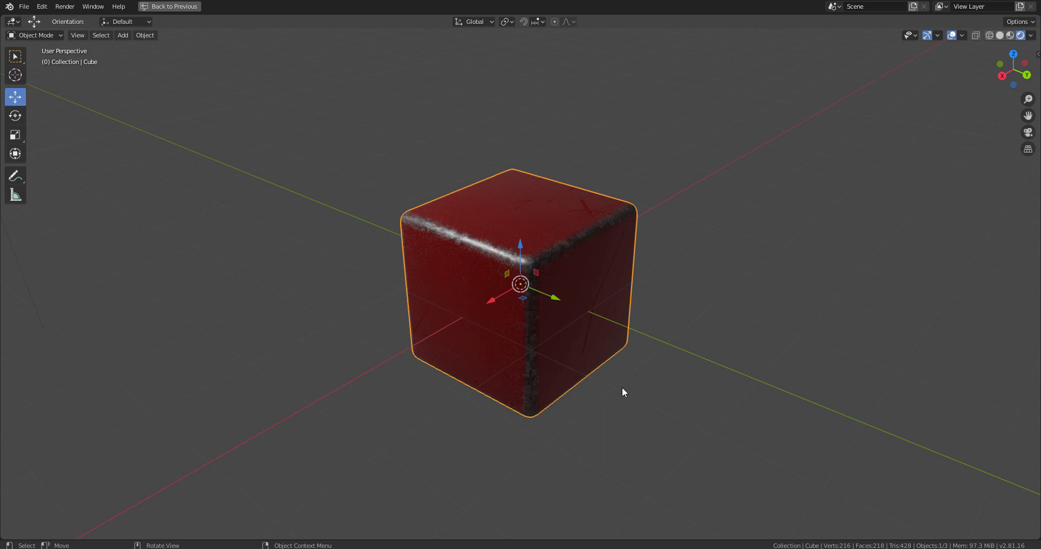
middle_drag(622, 388, 561, 388)
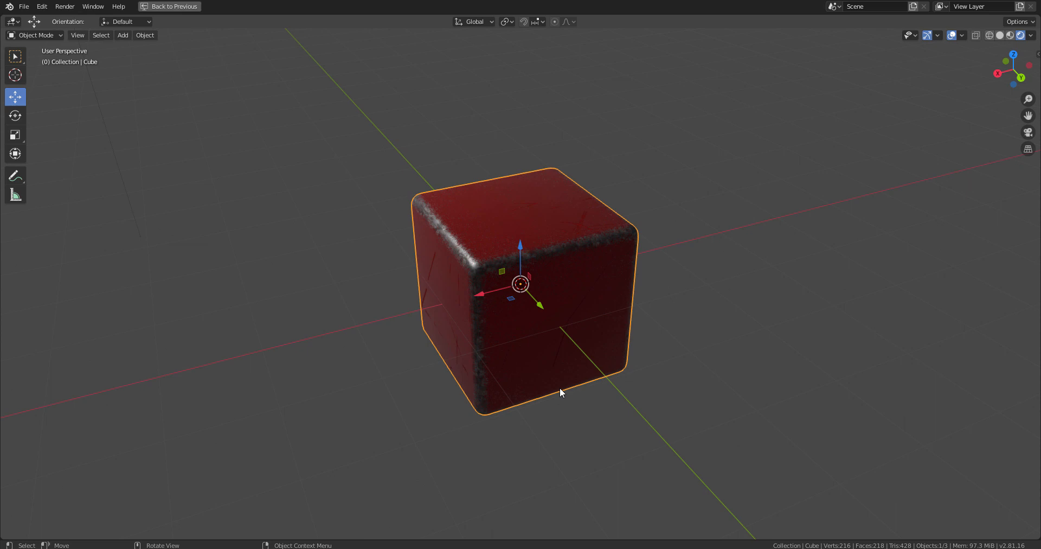
key(ctrl+space)
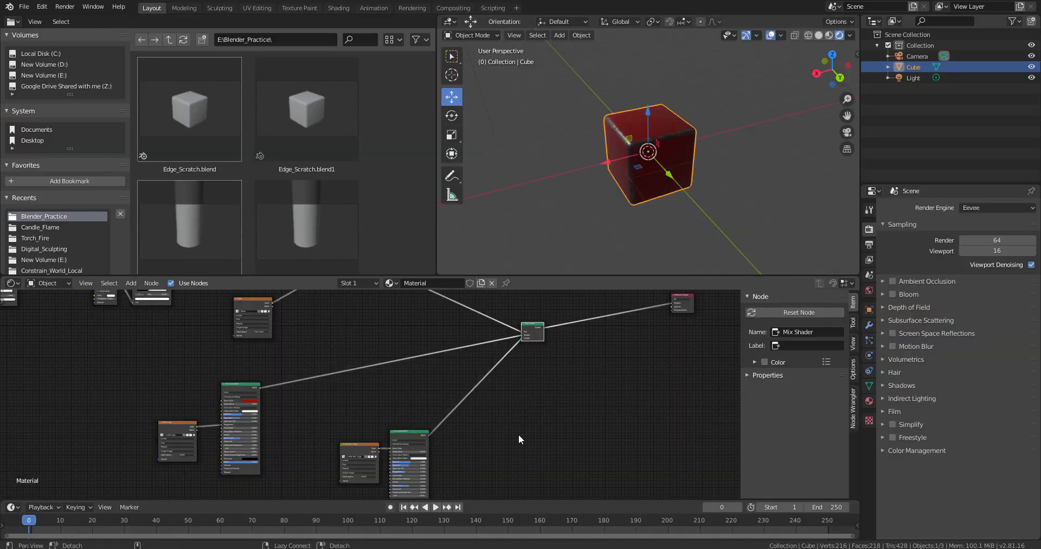
- Examine the cube's material node tree in a maximized editor, highlighting the red paint and metal shader groups and their Mix Shader connection
key(ctrl+space)
scroll(549, 326, down, 1)
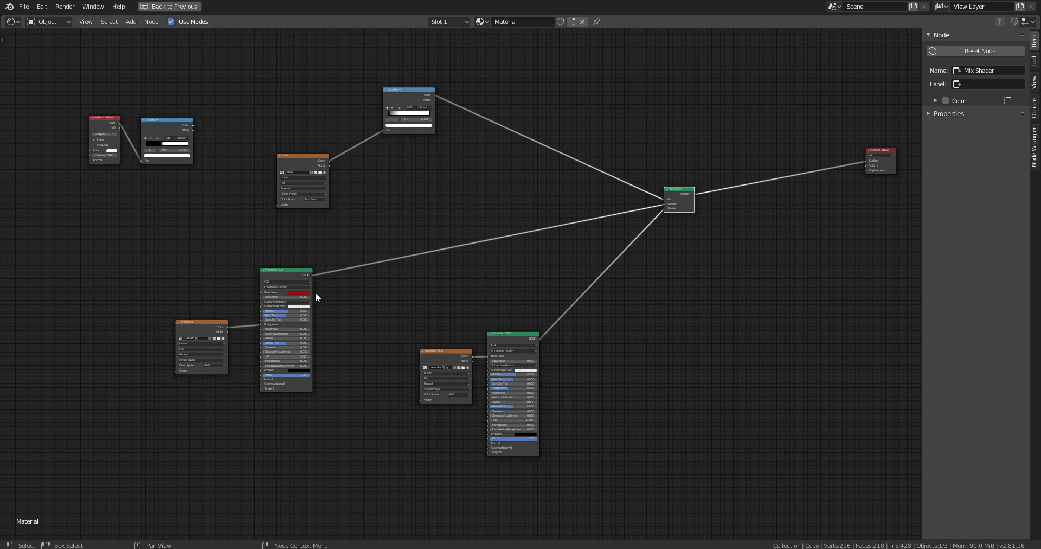
drag(165, 257, 304, 380)
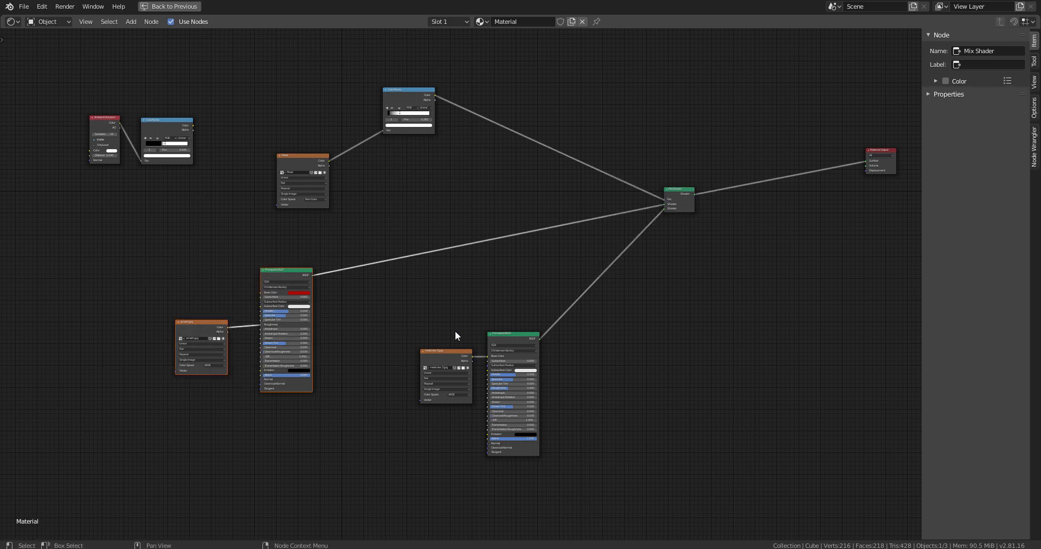
scroll(454, 331, up, 1)
middle_drag(736, 352, 610, 419)
scroll(606, 418, up, 2)
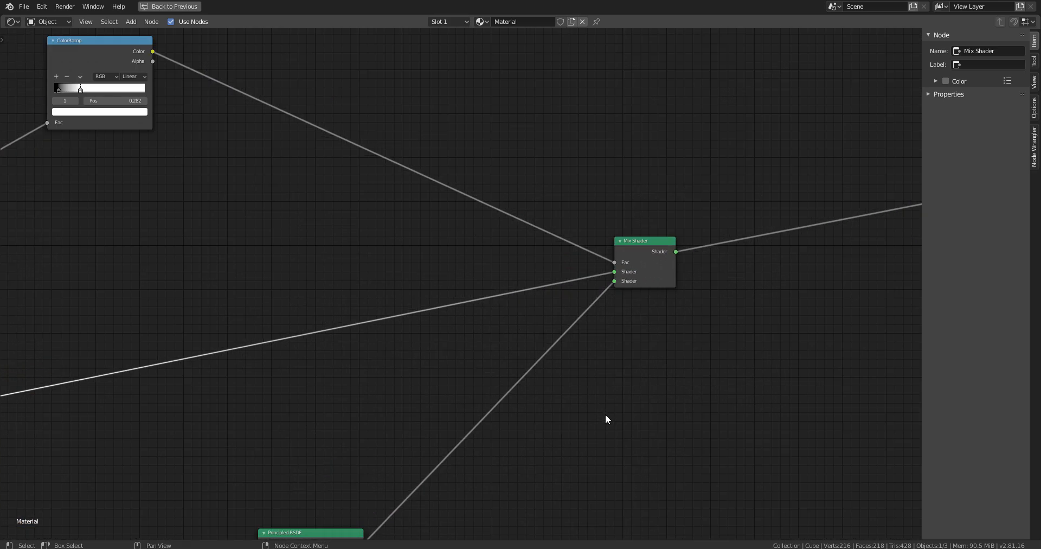
scroll(633, 426, down, 4)
middle_drag(551, 280, 834, 240)
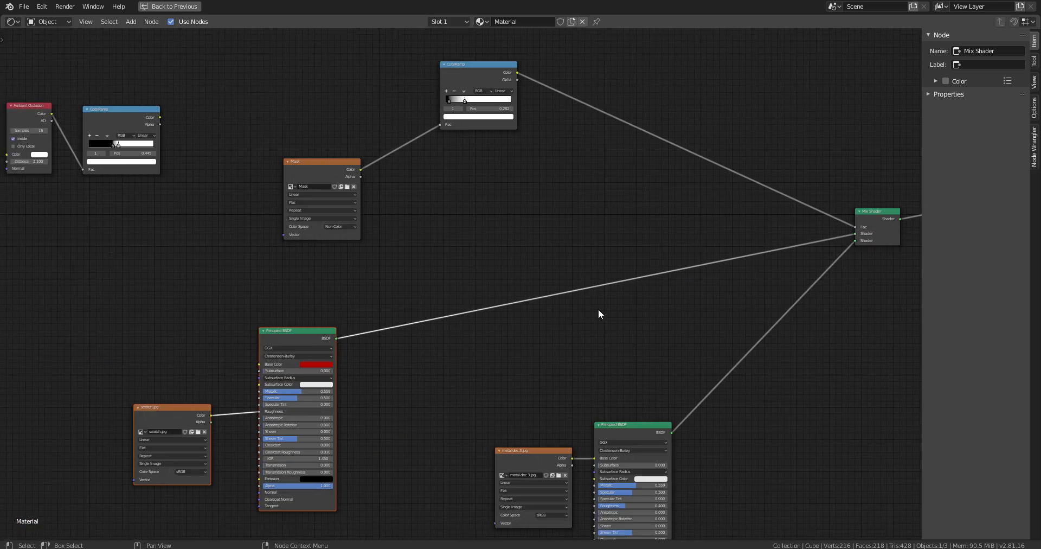
scroll(598, 308, down, 3)
middle_drag(561, 355, 533, 319)
drag(437, 373, 612, 507)
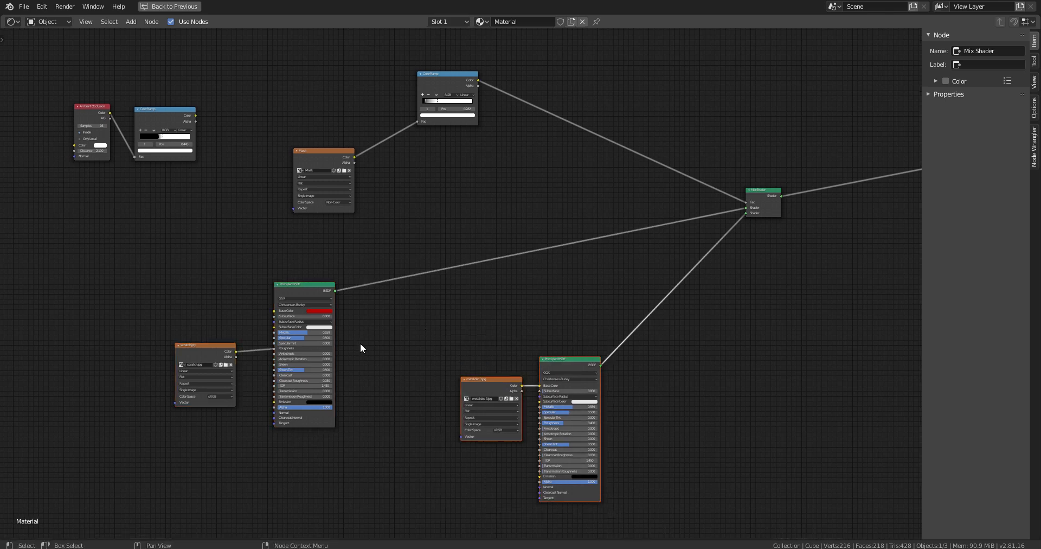
middle_drag(209, 267, 344, 281)
drag(345, 282, 517, 538)
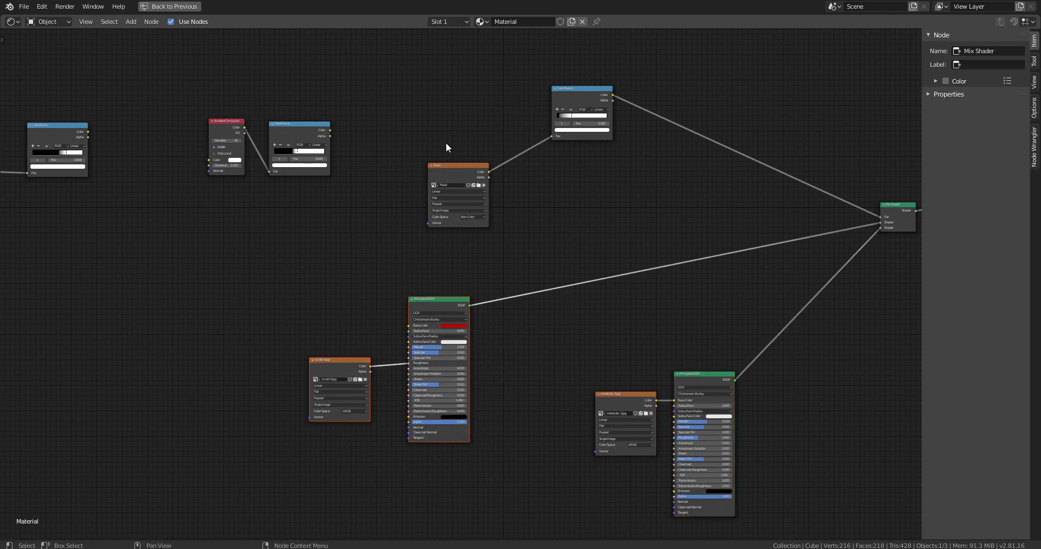
- Move the Mask image texture node up beside the ColorRamp node it feeds
drag(460, 169, 502, 94)
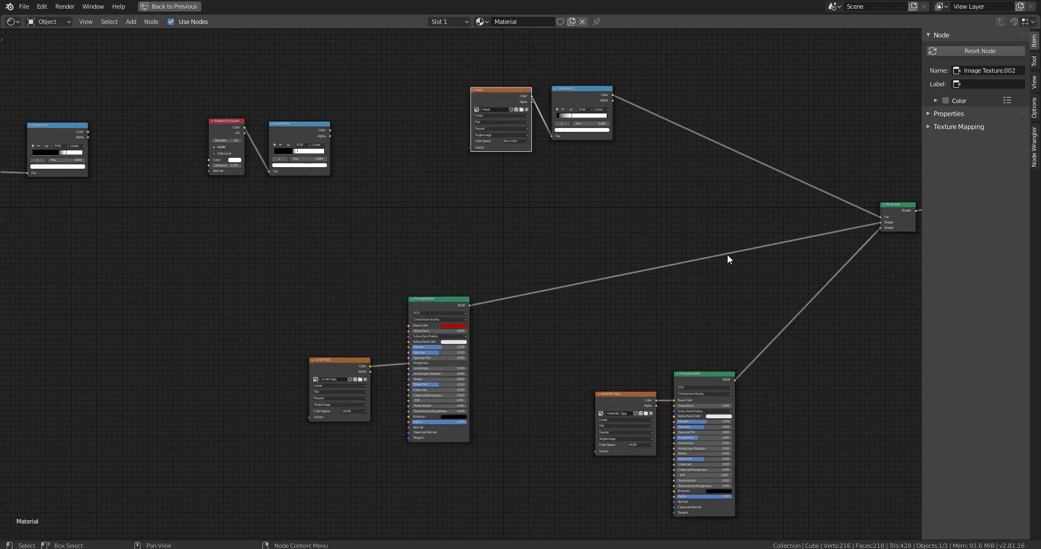
middle_drag(728, 258, 553, 314)
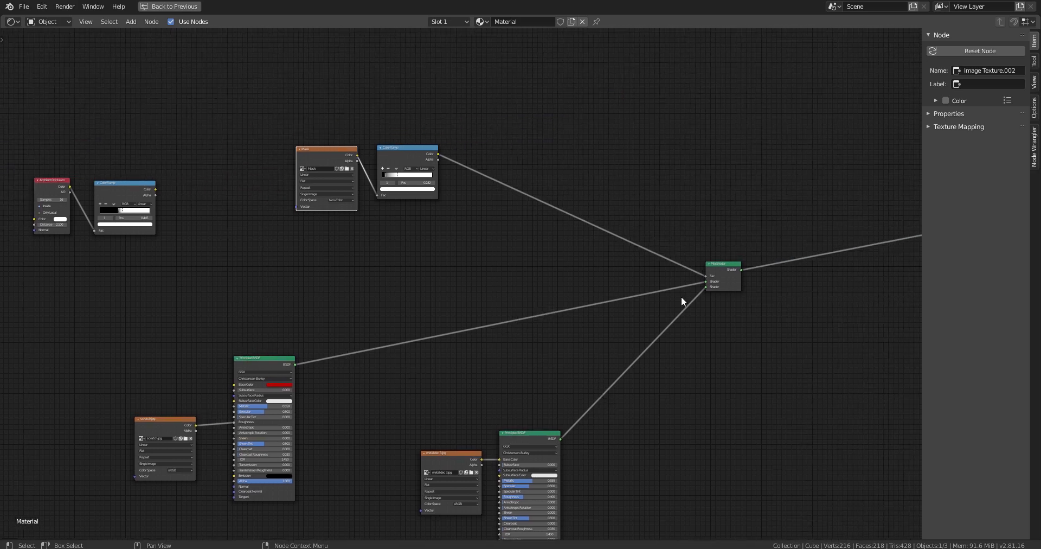
middle_drag(681, 296, 442, 351)
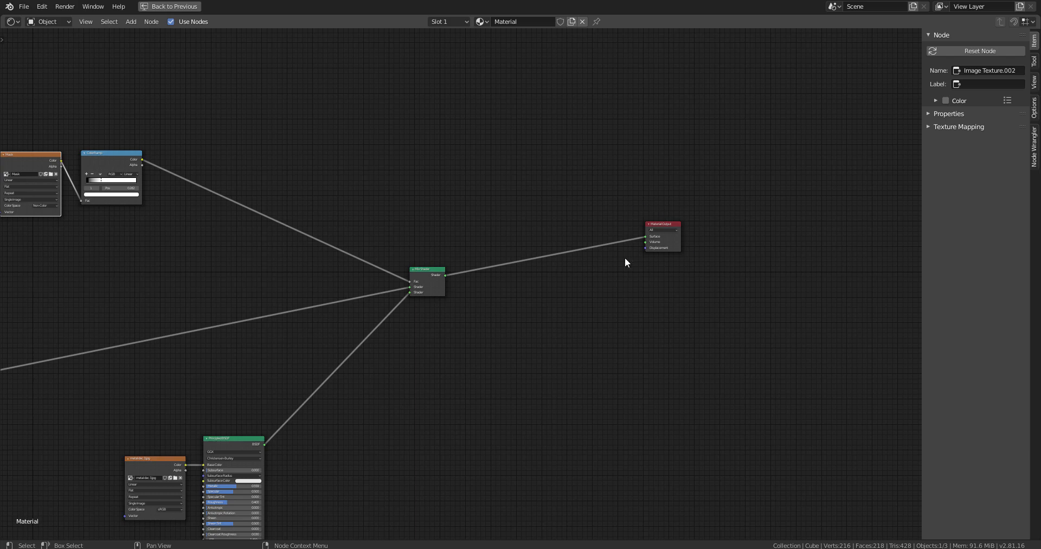
middle_drag(607, 349, 758, 344)
scroll(593, 298, down, 2)
middle_drag(329, 272, 426, 280)
- Restore the full layout and browse the Blender_Practice folder for the texture images metal dec 3.jpg and scratch.jpg
key(ctrl+space)
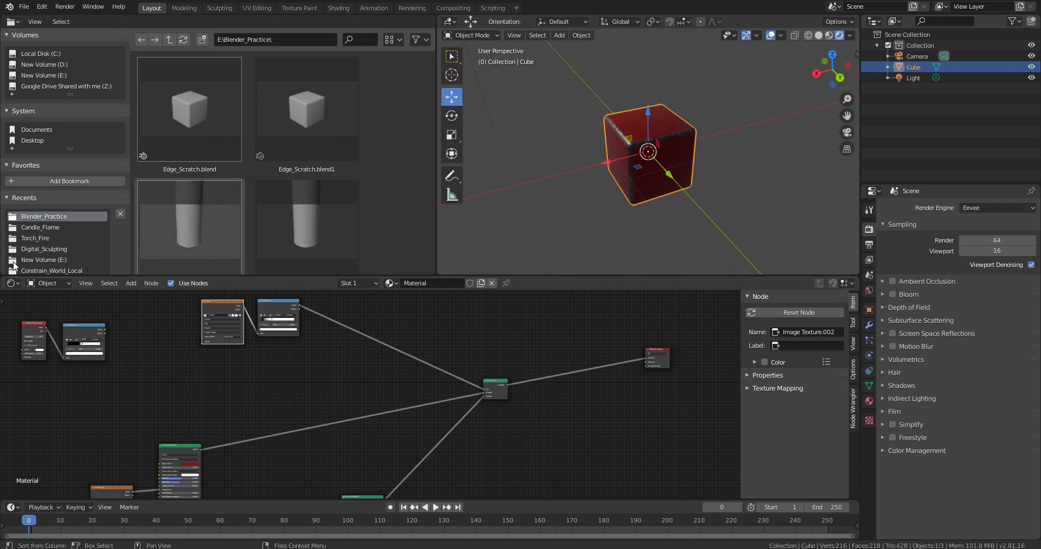
scroll(408, 194, down, 4)
scroll(409, 194, down, 10)
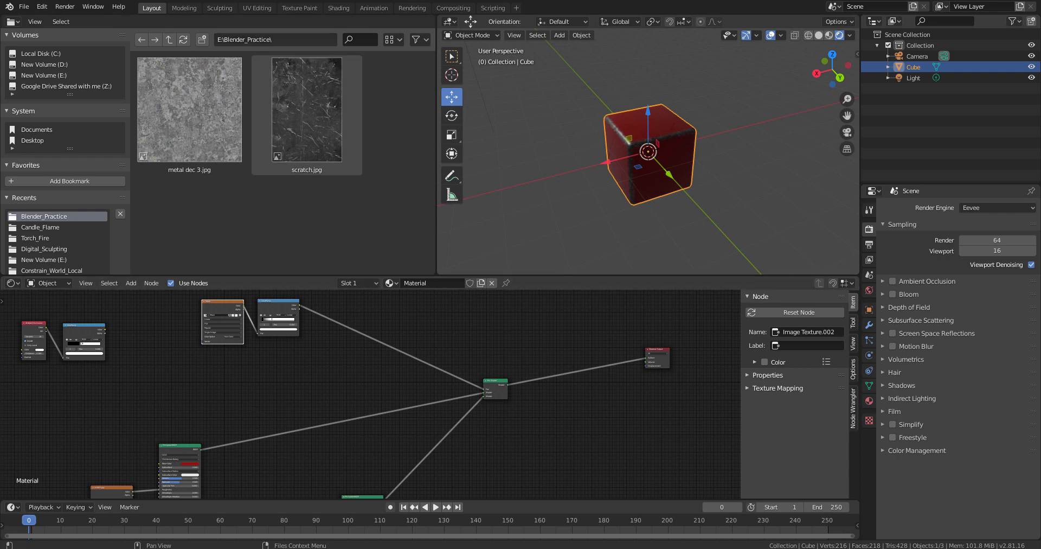
- Search the add-ons in the preferences for "node" to check whether Node Wrangler is enabled
click(43, 7)
click(78, 157)
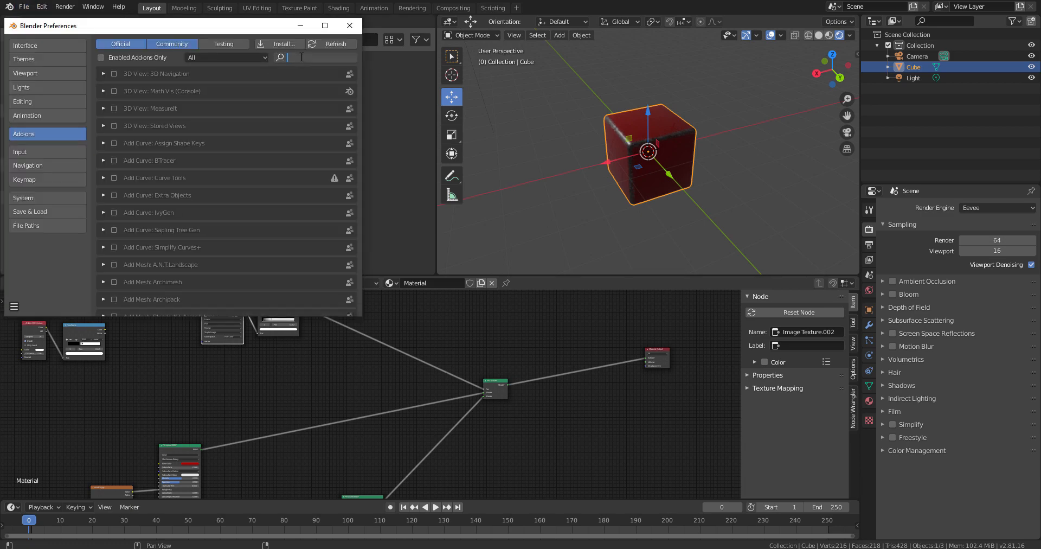
click(303, 56)
text(node)
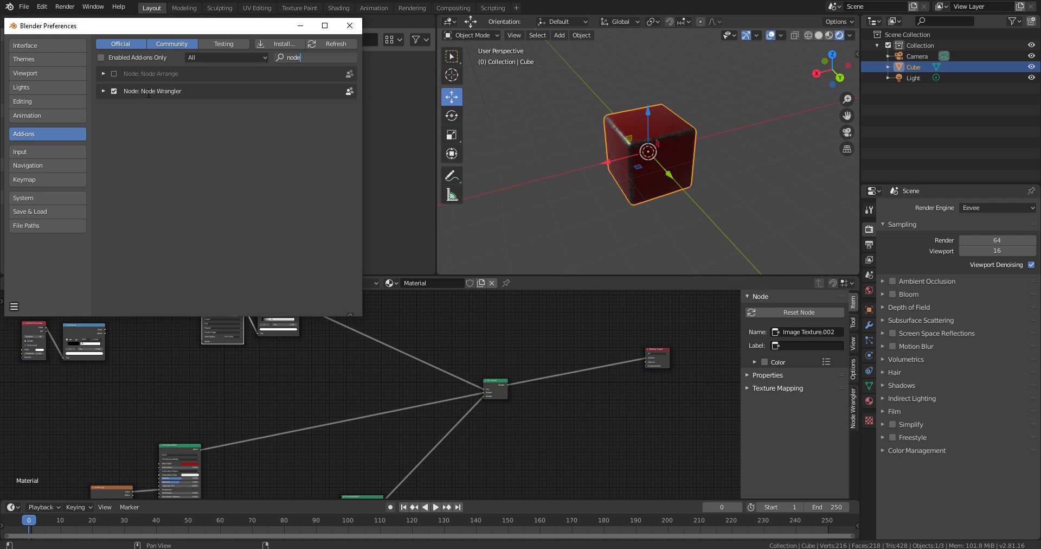
click(350, 25)
- Examine the shader nodes alongside the cube, and select the Principled BSDF node fed by the metal dec 3.jpg texture
scroll(536, 400, down, 1)
scroll(536, 399, up, 2)
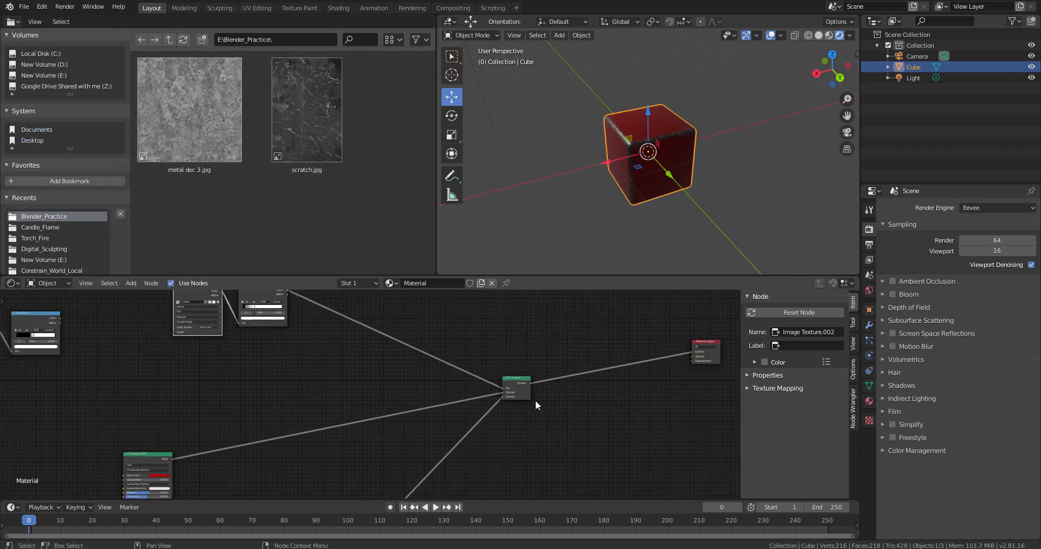
scroll(535, 399, up, 4)
scroll(535, 399, down, 2)
middle_drag(402, 365, 423, 399)
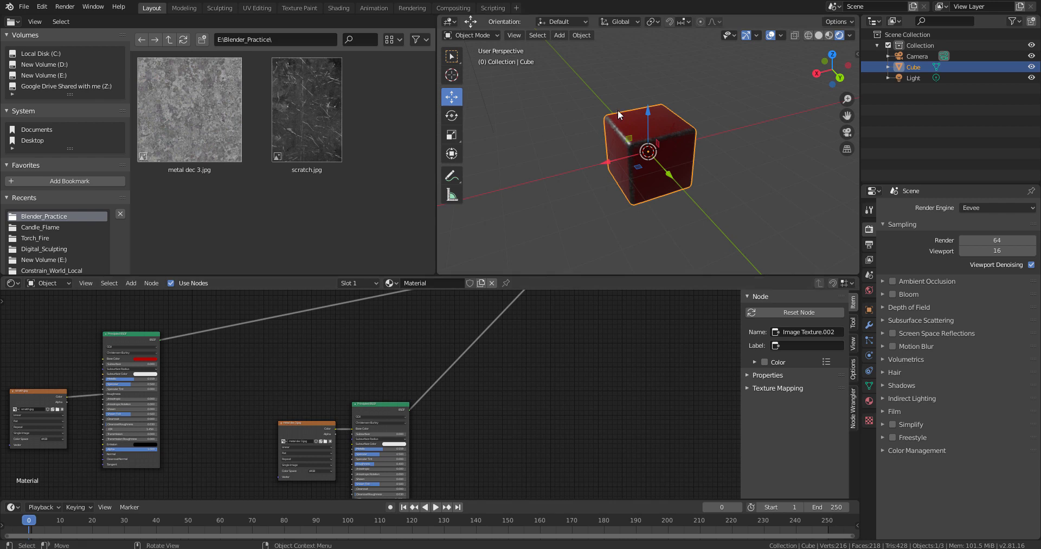
scroll(403, 430, up, 3)
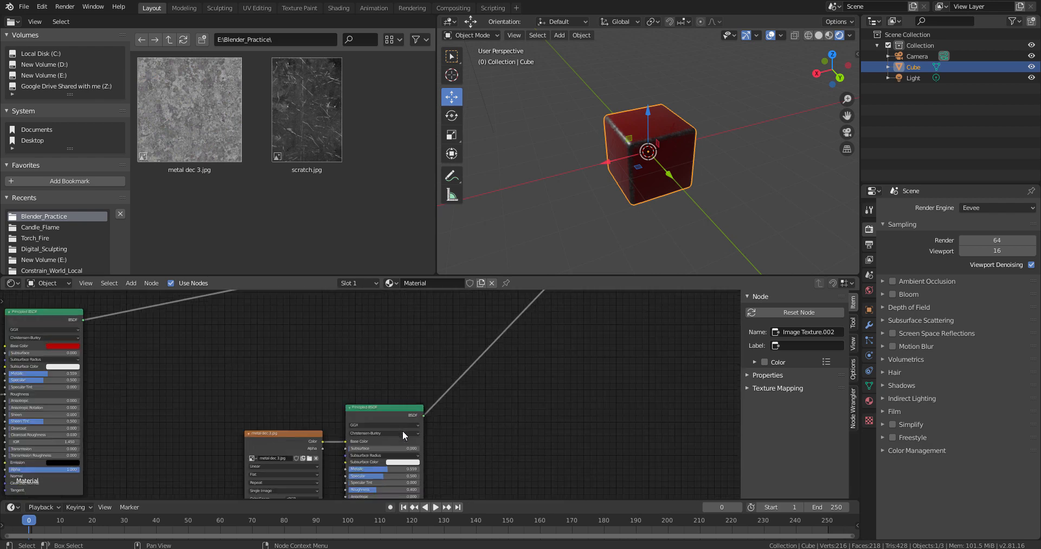
scroll(656, 190, up, 3)
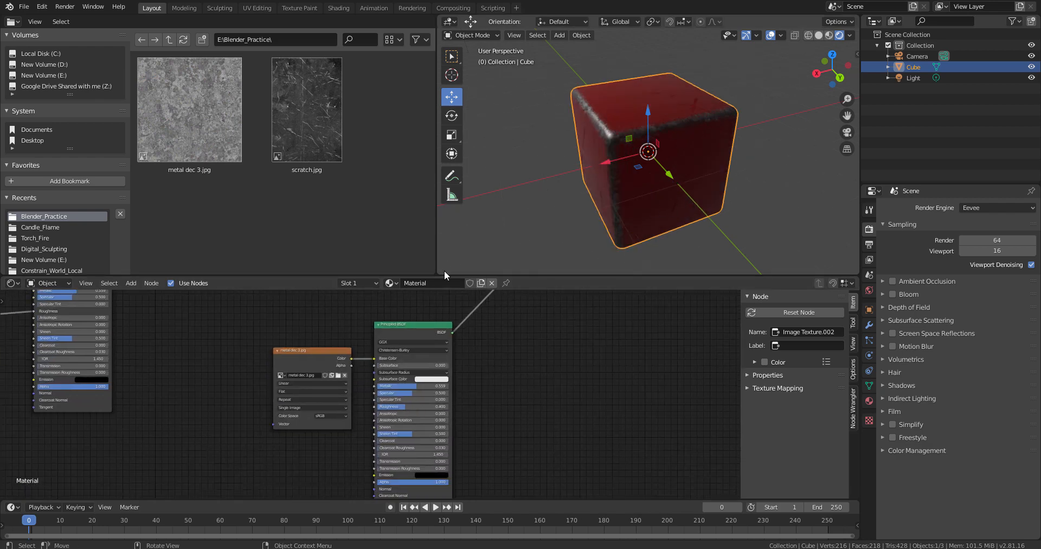
click(414, 325)
scroll(433, 347, up, 2)
middle_drag(528, 365, 519, 393)
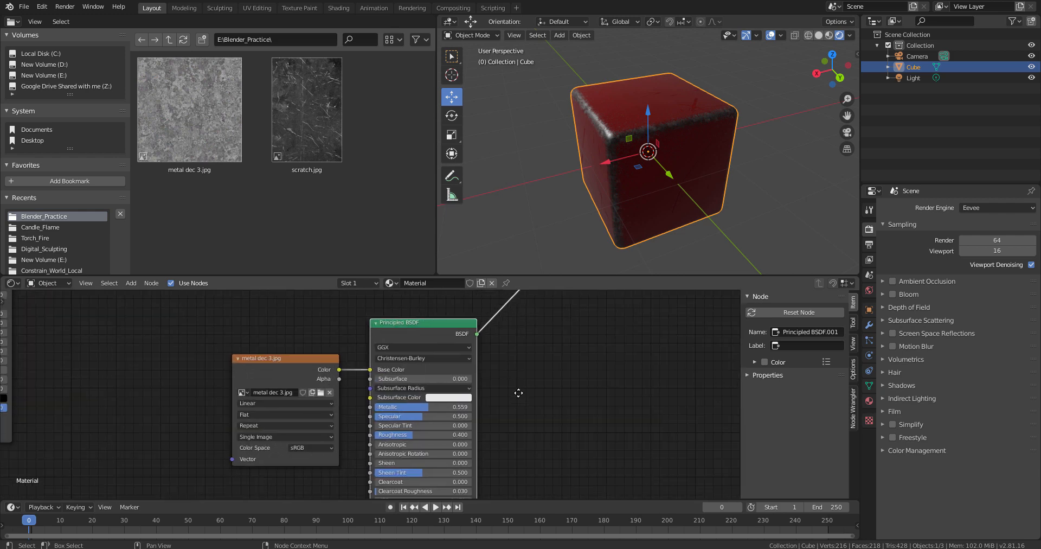
scroll(593, 331, down, 1)
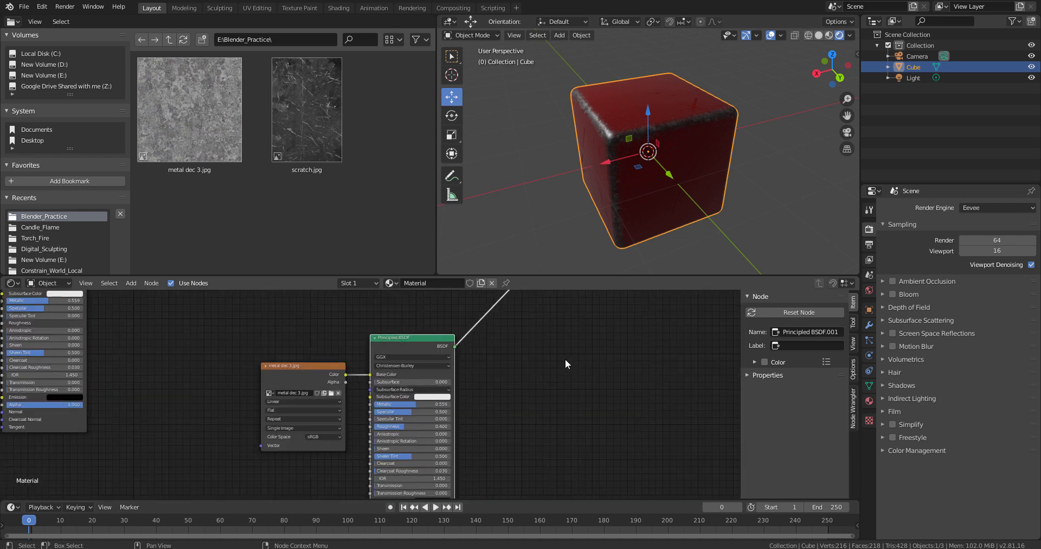
- Preview the Principled BSDF fed by metal dec 3.jpg alone on the cube and trace its link to the Material Output
middle_drag(582, 235, 604, 223)
scroll(608, 141, up, 2)
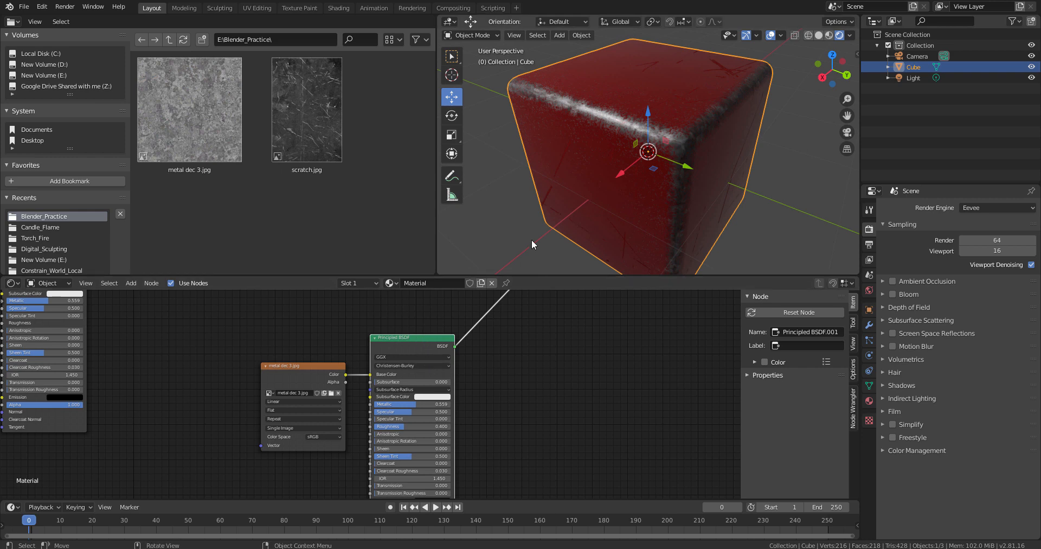
ctrl+shift+click(418, 336)
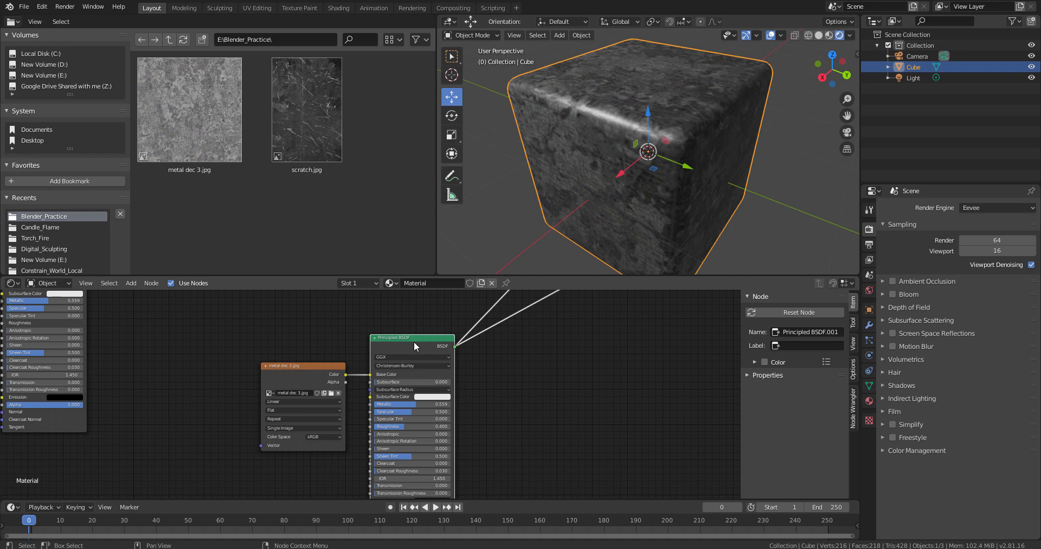
scroll(578, 353, down, 2)
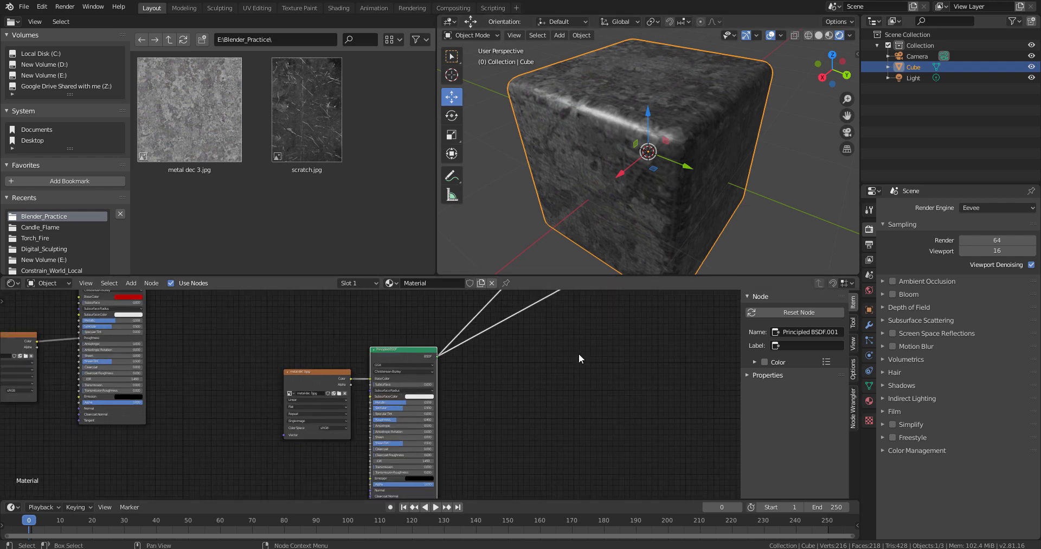
middle_drag(572, 380, 401, 455)
scroll(583, 369, down, 3)
scroll(402, 415, up, 3)
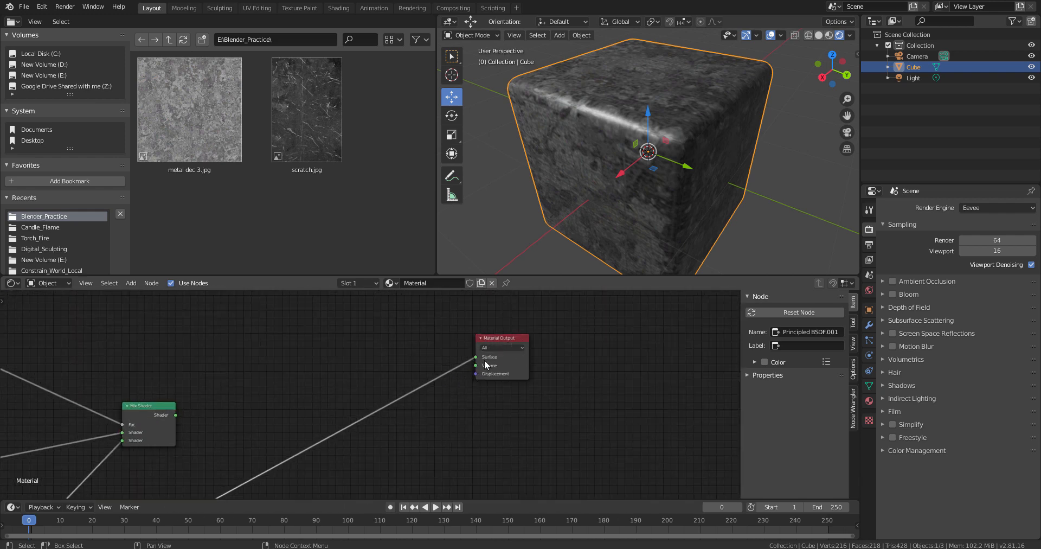
scroll(666, 195, down, 3)
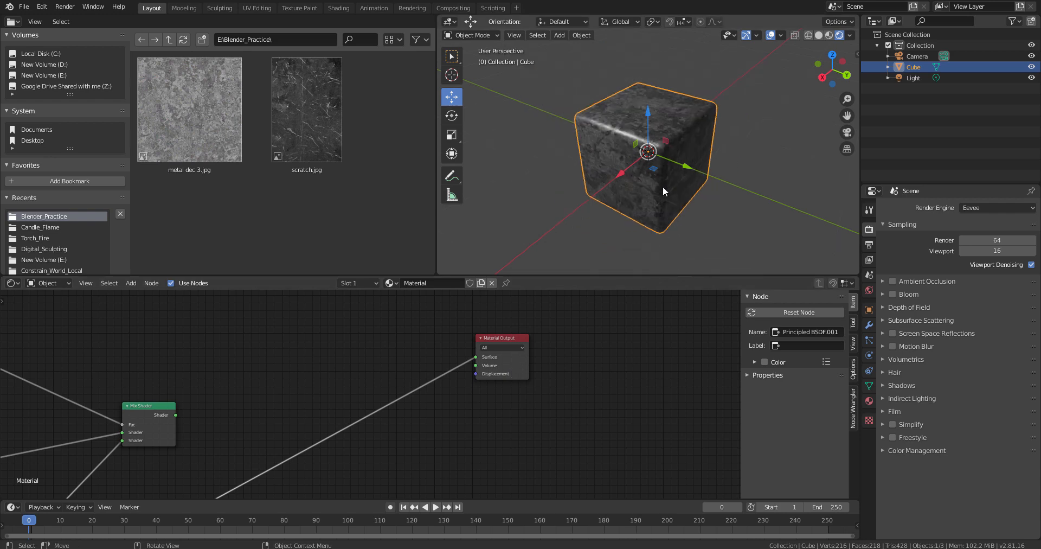
- Preview the Mix Shader on the cube in place of the bare metal shader, linking it to the Material Output
middle_drag(361, 352, 470, 64)
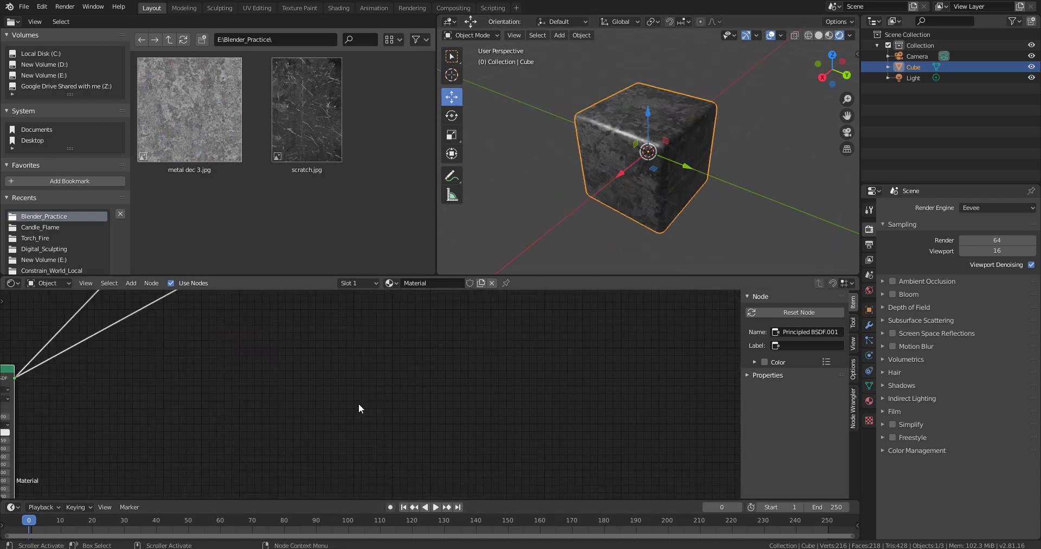
scroll(271, 388, down, 2)
middle_drag(271, 388, 577, 412)
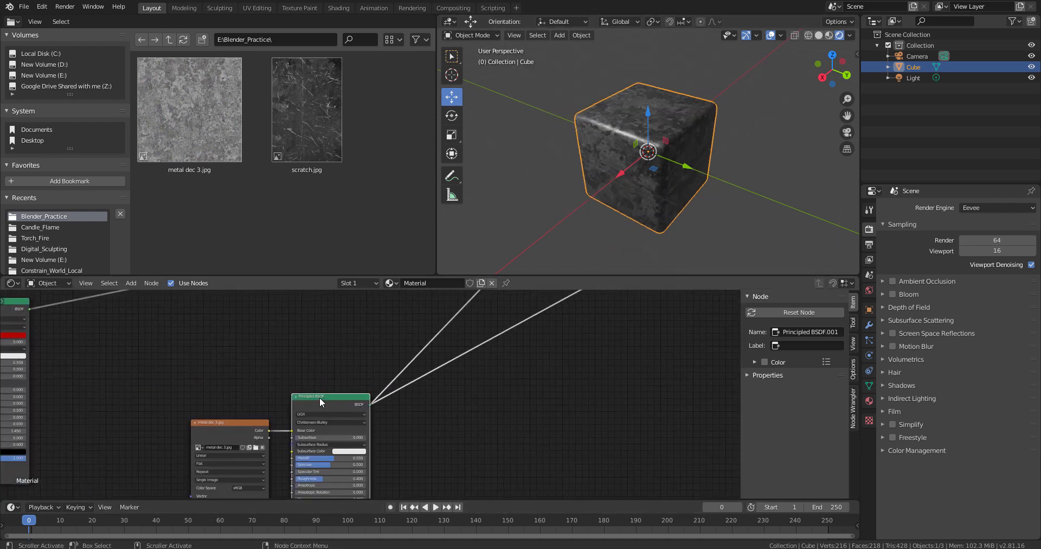
middle_drag(376, 398, 250, 516)
middle_drag(661, 193, 597, 271)
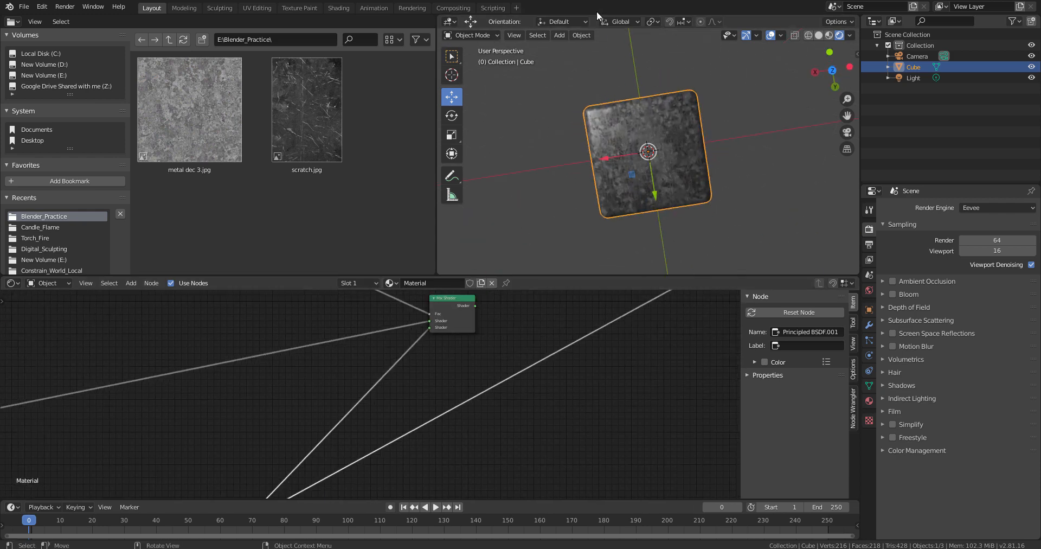
middle_drag(509, 223, 692, 219)
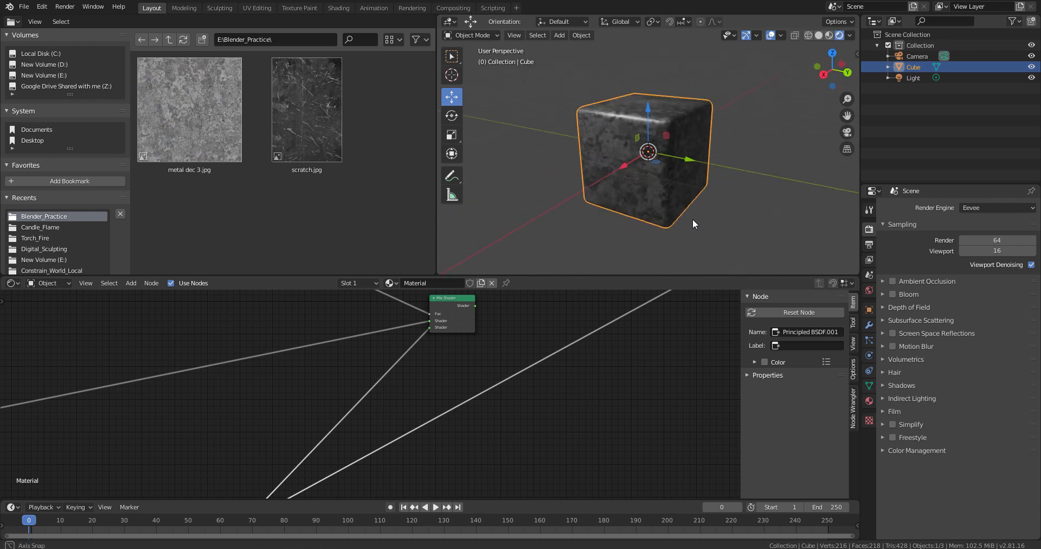
ctrl+shift+click(453, 302)
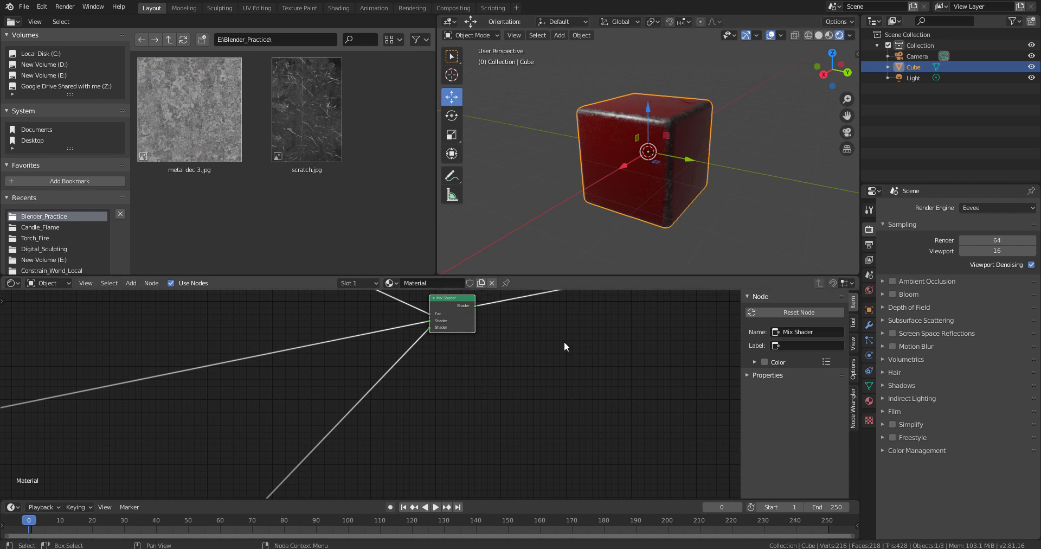
scroll(564, 341, down, 4)
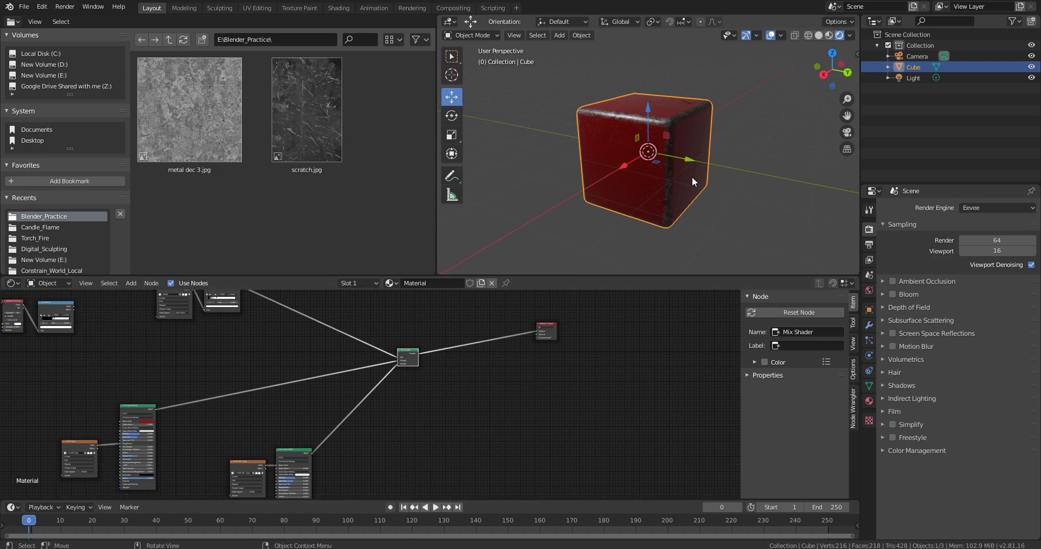
- Examine the cube's red surface and worn edges in a maximized 3D viewport, and restore the full layout
middle_drag(715, 201, 702, 213)
key(ctrl+alt+space)
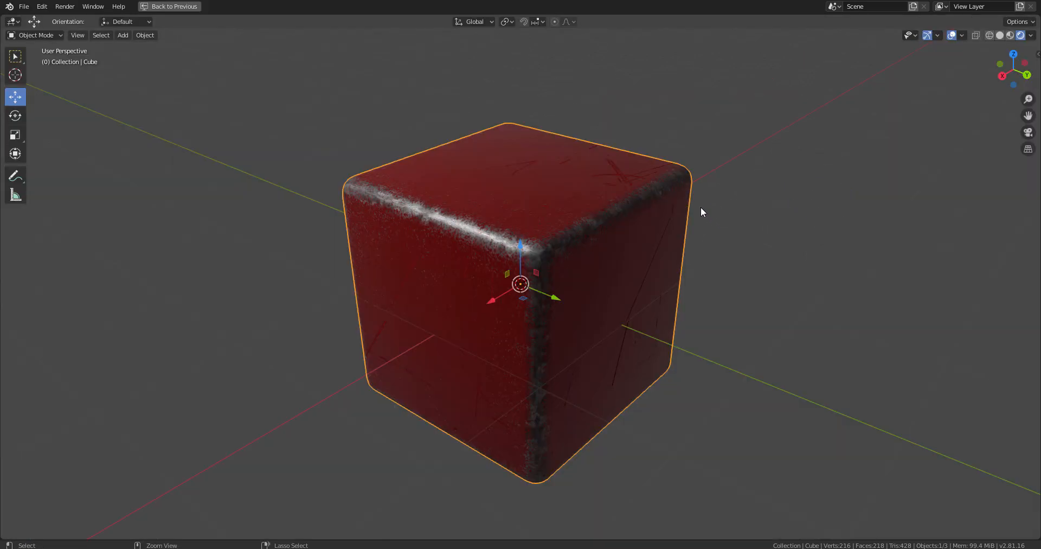
alt+drag(674, 451, 618, 453)
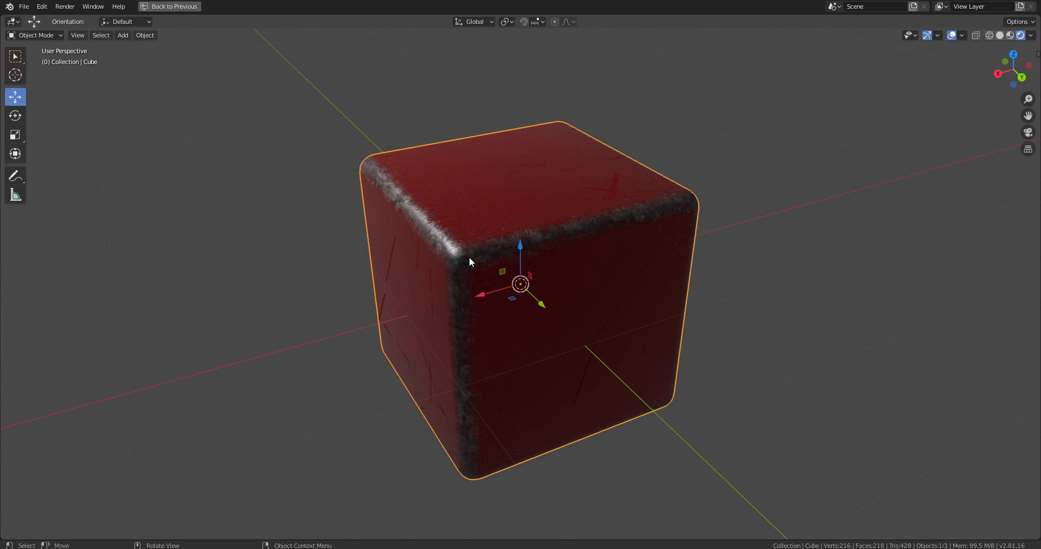
key(ctrl+space)
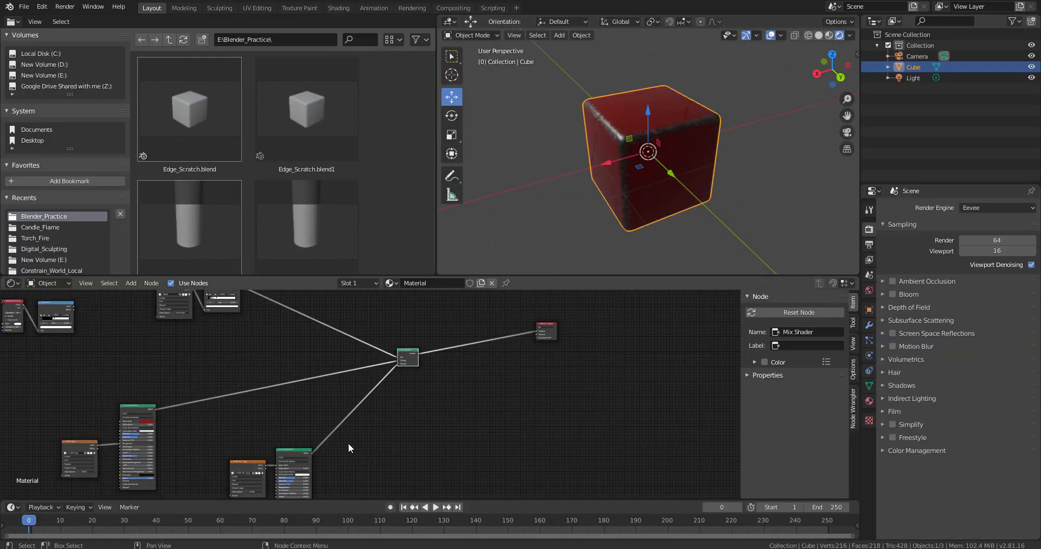
- Locate metal dec 3.jpg and scratch.jpg in the Blender_Practice folder and select each texture image in turn
middle_drag(348, 443, 460, 349)
scroll(530, 376, up, 5)
middle_drag(539, 367, 470, 296)
scroll(419, 138, down, 6)
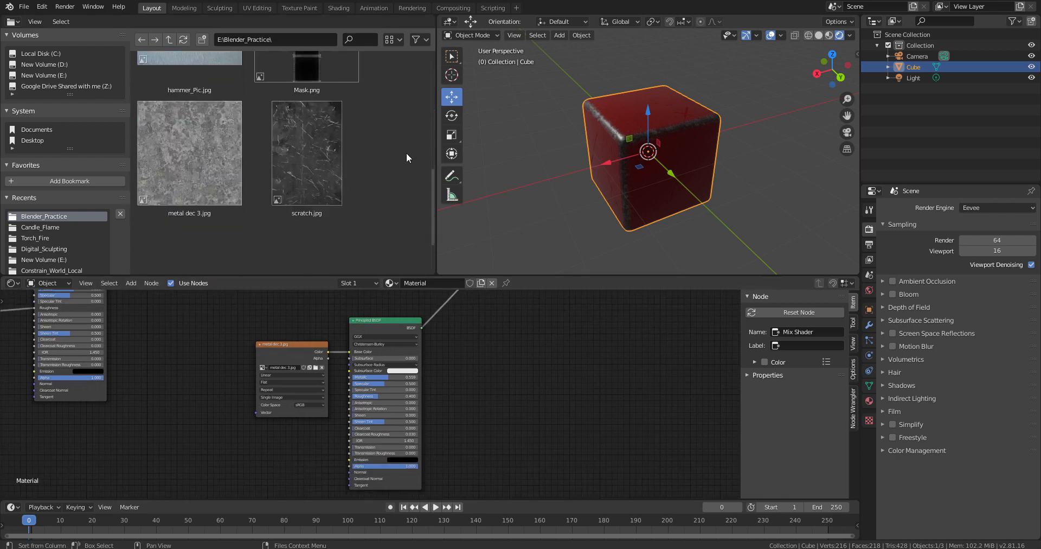
scroll(196, 209, up, 2)
click(191, 152)
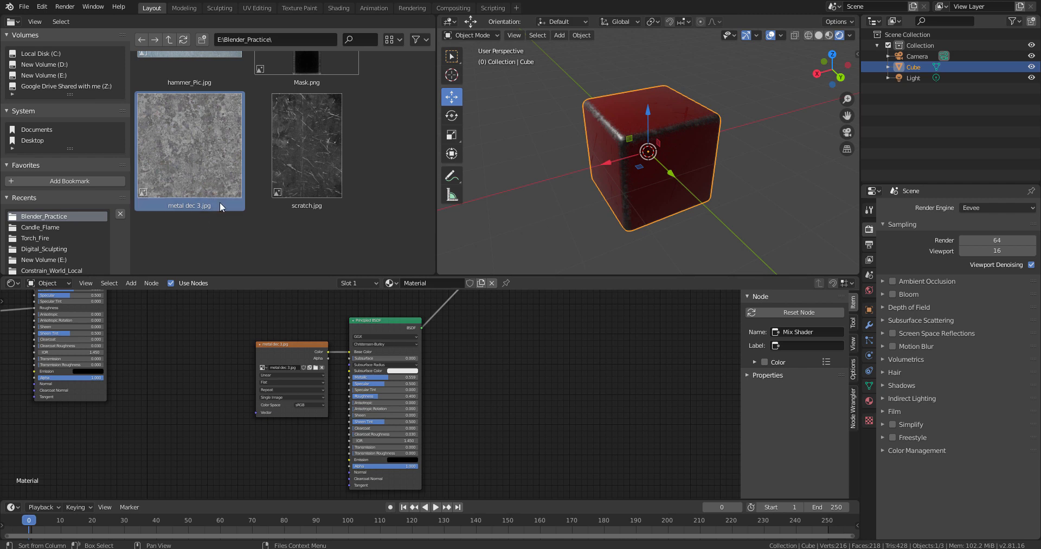
click(298, 167)
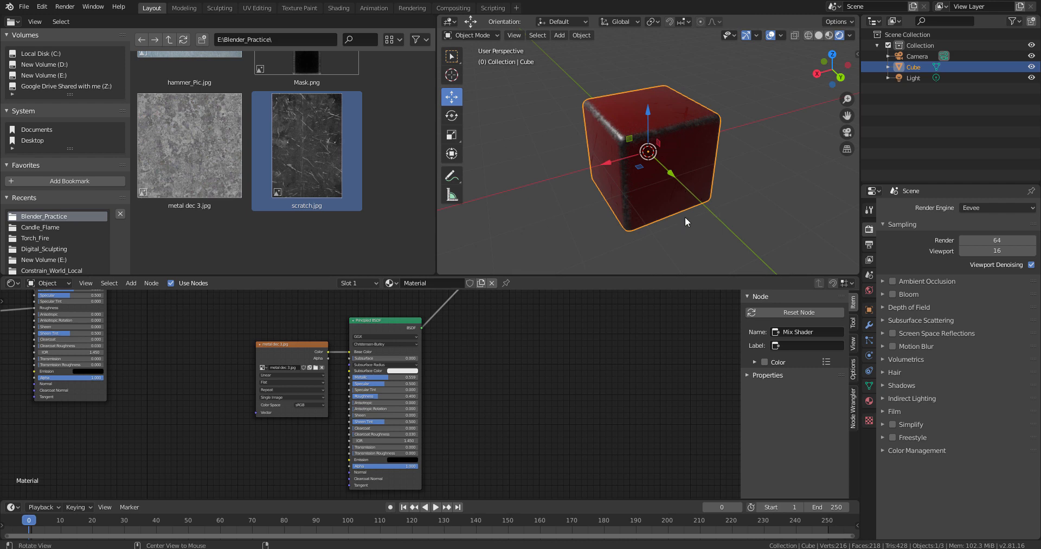
- Inspect the scratches and edge wear on the red cube up close and from several angles
middle_drag(685, 216, 621, 229)
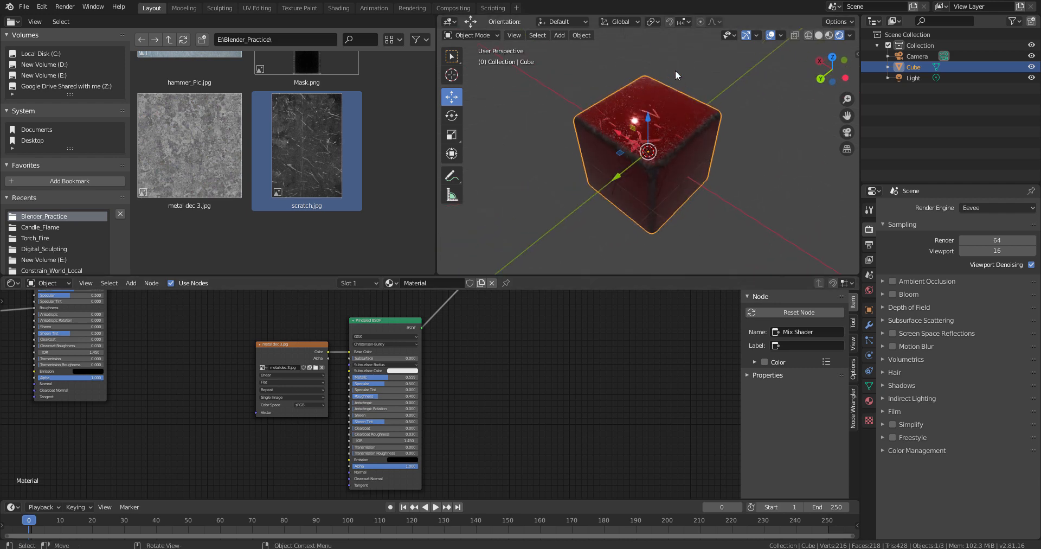
middle_drag(704, 190, 662, 175)
scroll(691, 181, up, 4)
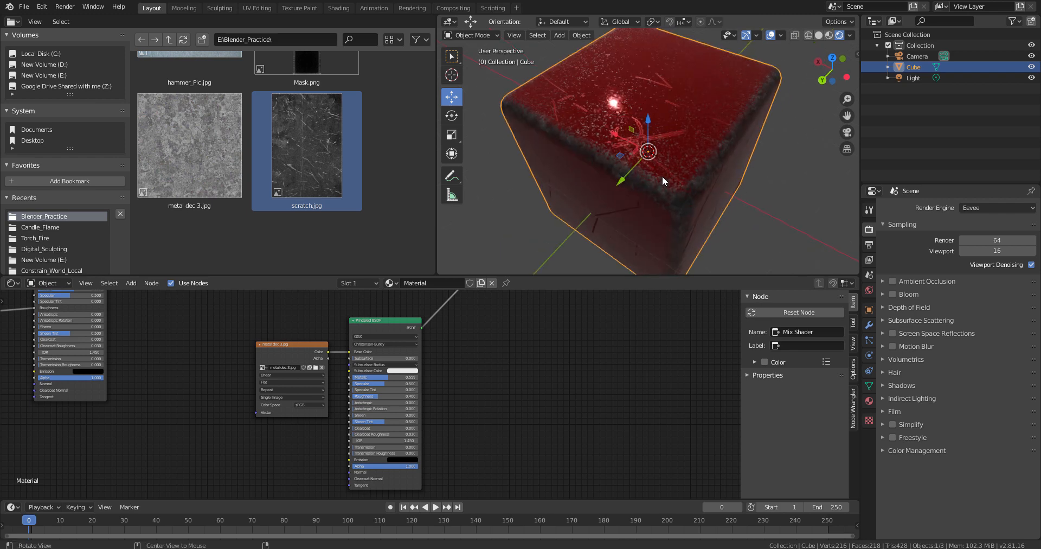
middle_drag(555, 106, 614, 91)
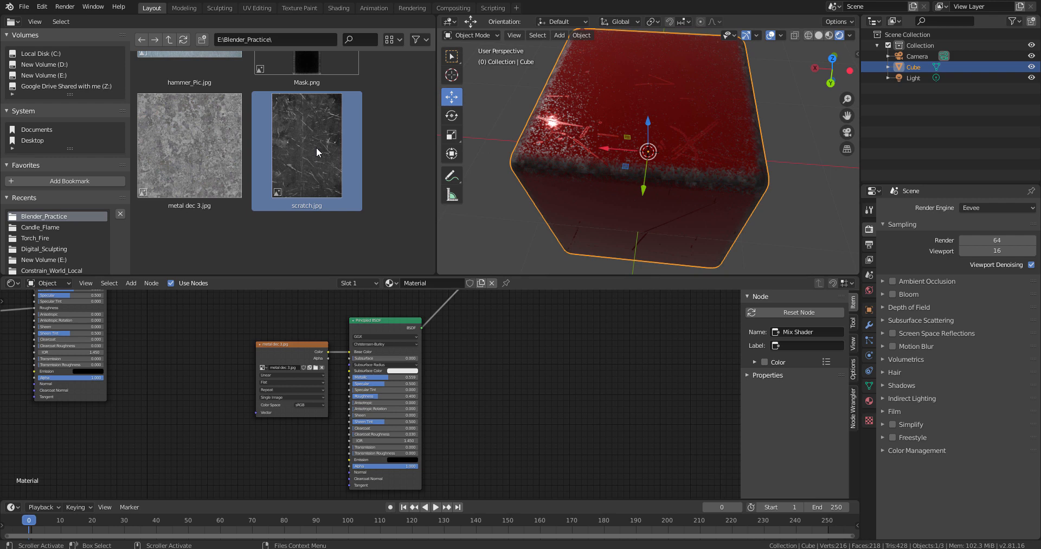
scroll(687, 167, down, 5)
mouse_move(687, 167)
middle_down()
mouse_move(630, 200)
mouse_move(717, 203)
mouse_move(665, 174)
mouse_move(562, 181)
mouse_move(739, 175)
mouse_move(701, 174)
middle_up()
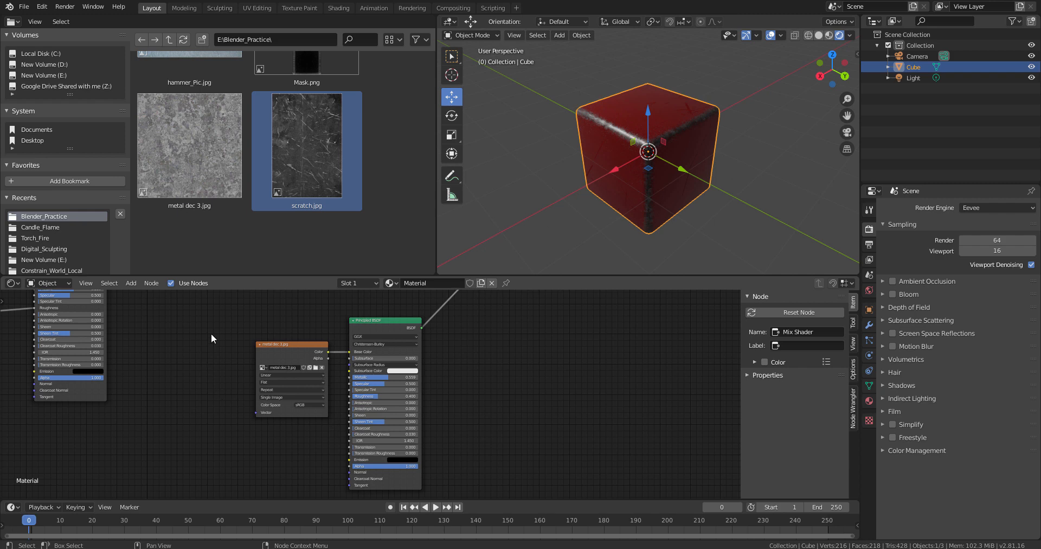
- Preview the metal dec 3.jpg image texture node directly on the cube and inspect it from different sides
alt+drag(207, 365, 209, 453)
mouse_move(209, 378)
alt+mouse_down()
mouse_move(345, 415)
mouse_move(389, 388)
alt+mouse_up()
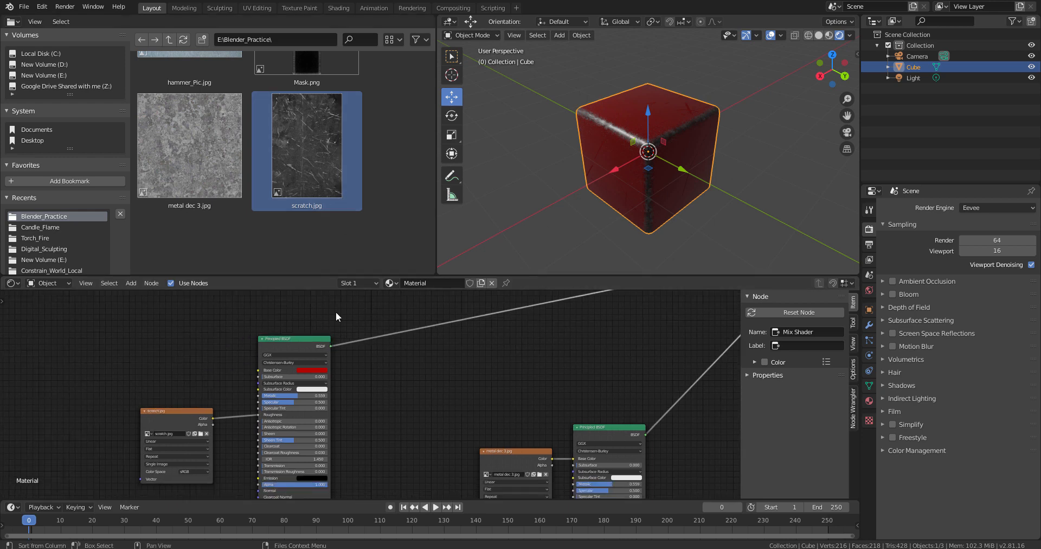
alt+drag(429, 438, 353, 372)
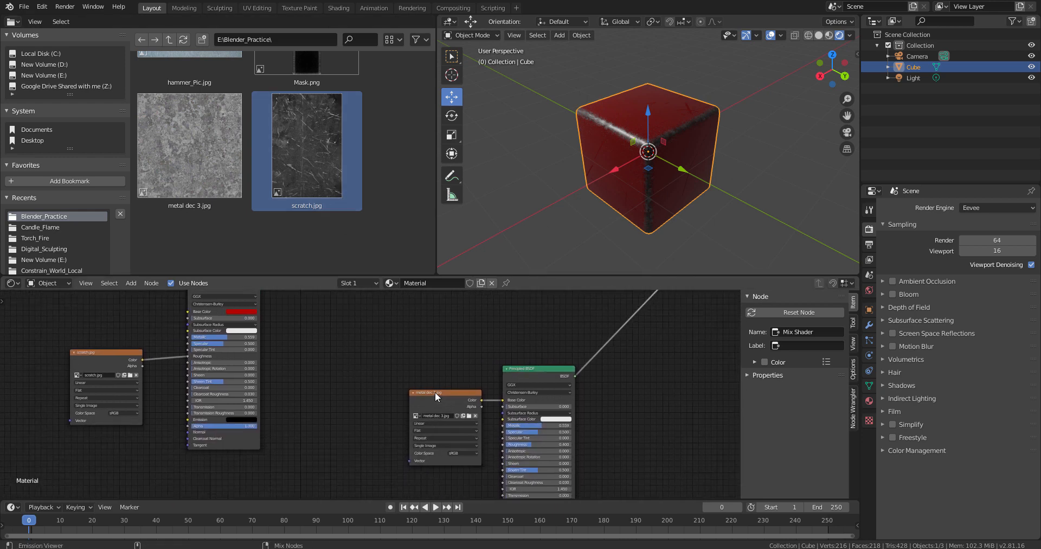
ctrl+shift+click(435, 391)
middle_drag(655, 110, 630, 221)
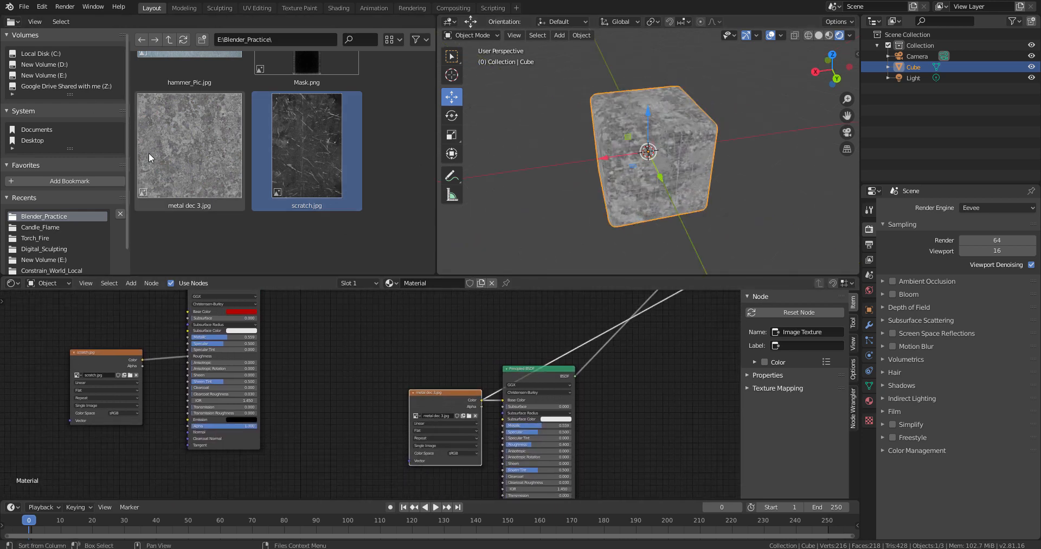
middle_drag(680, 183, 667, 206)
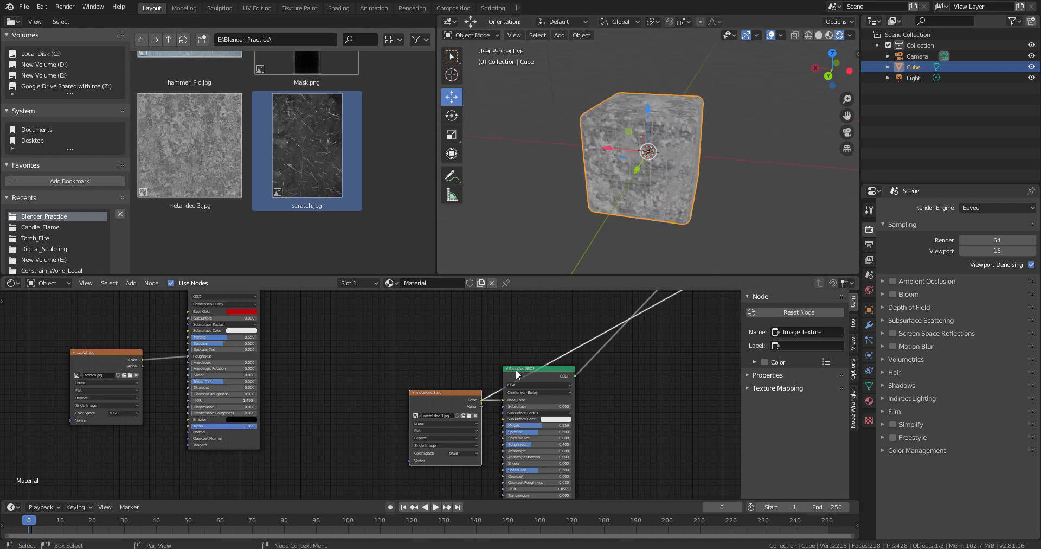
- Shift the metal Principled BSDF node slightly away from its texture node, preview it on the cube, and examine its settings
scroll(488, 411, up, 3)
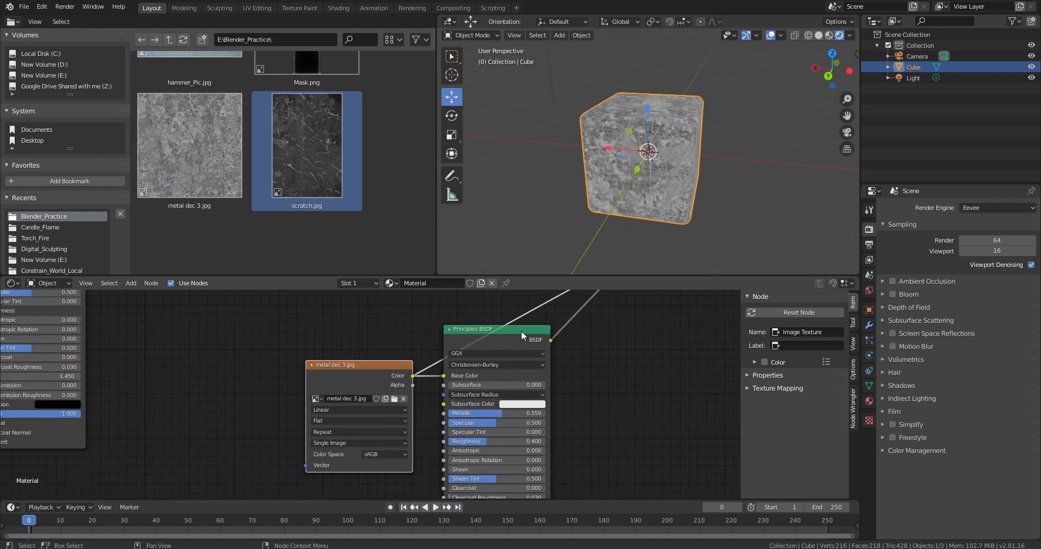
drag(522, 331, 552, 339)
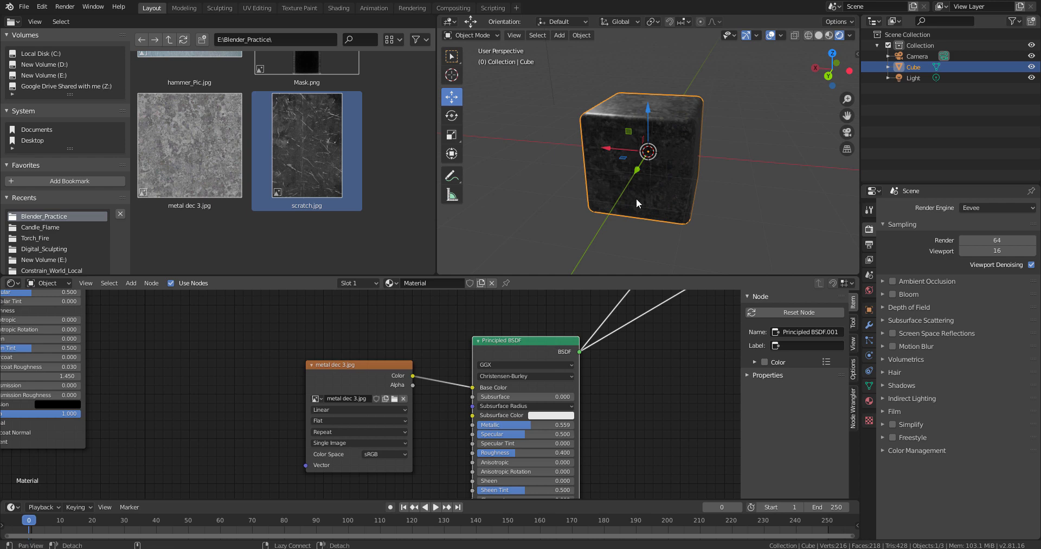
middle_drag(636, 197, 691, 197)
scroll(564, 407, up, 2)
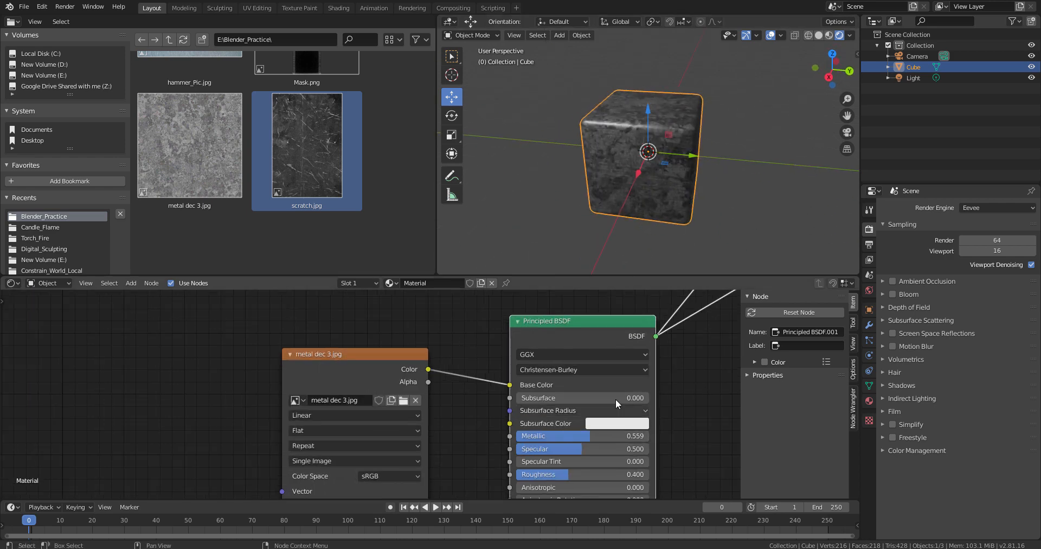
middle_drag(545, 389, 540, 355)
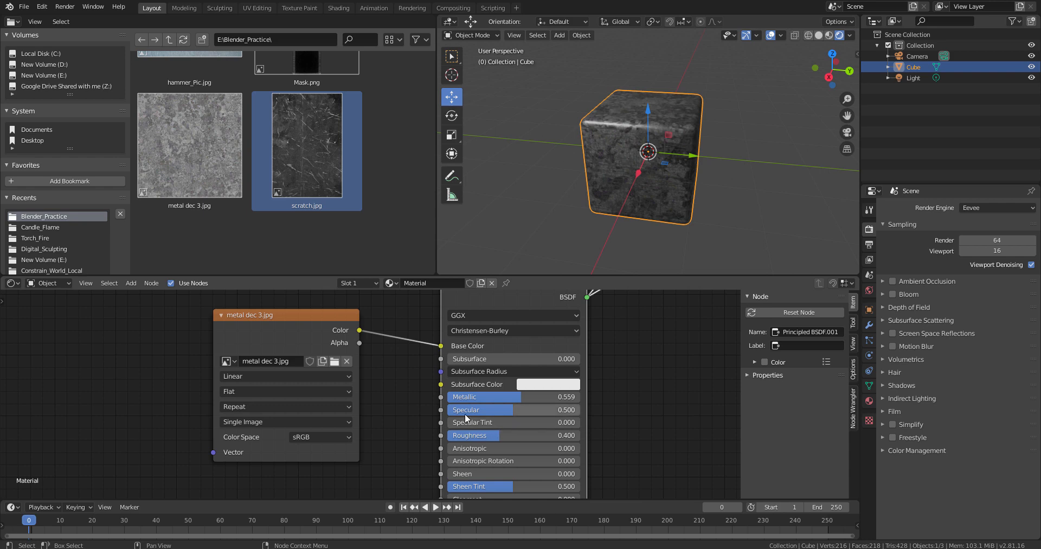
mouse_move(498, 435)
mouse_down()
mouse_move(523, 435)
mouse_move(480, 434)
mouse_move(499, 438)
mouse_up()
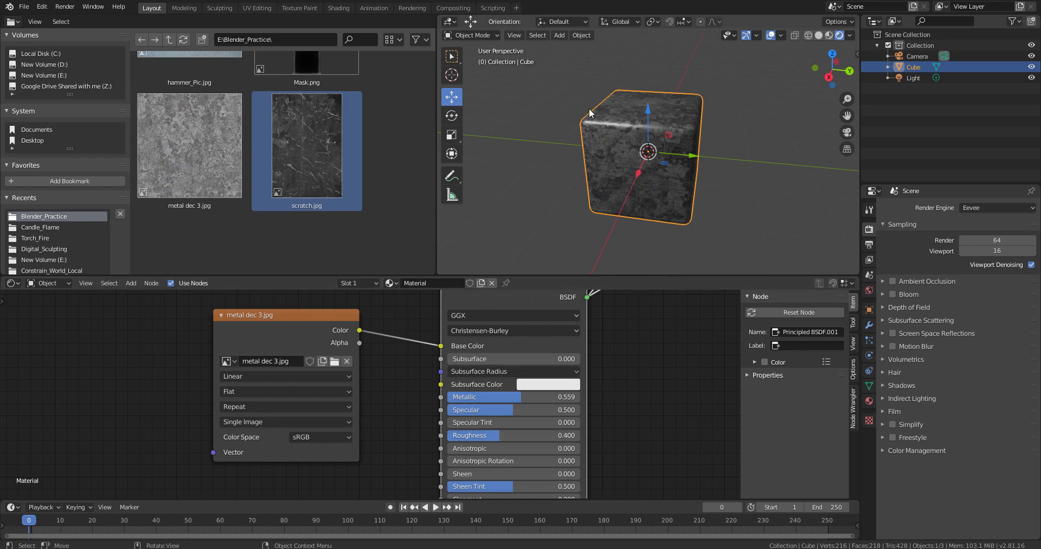
middle_drag(707, 193, 588, 206)
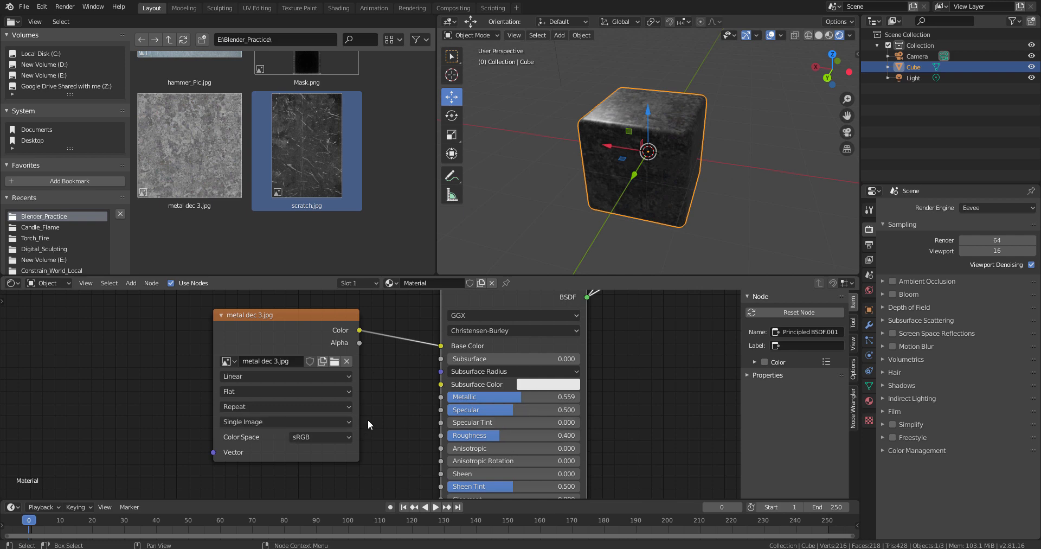
- Move the metal dec 3.jpg texture node a little further from the Principled BSDF it feeds, and select that shader
drag(284, 311, 263, 333)
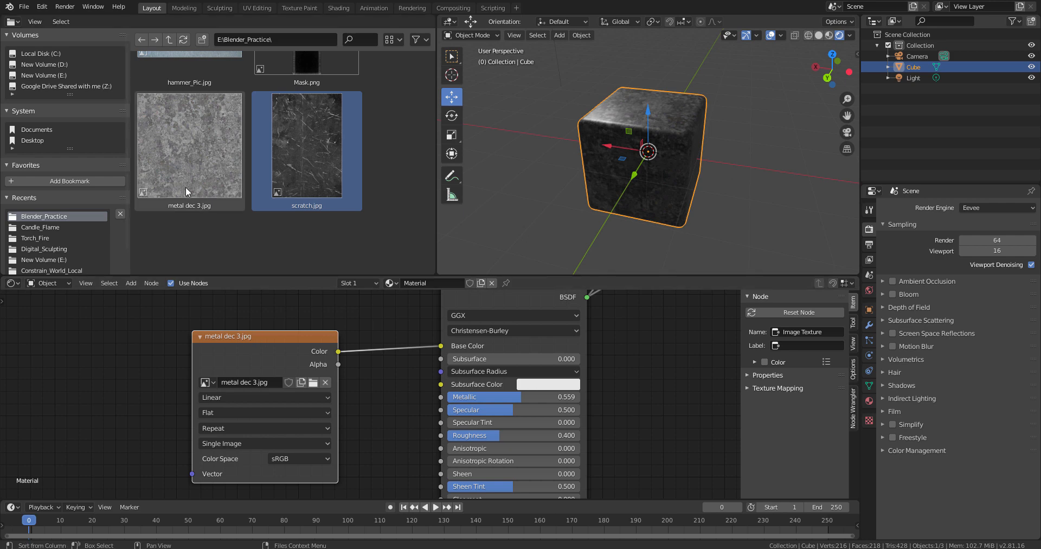
middle_drag(642, 364, 537, 453)
click(455, 371)
- Maximize the shader editor to review how the metal Principled BSDF connects to the Mix Shader and Material Output
scroll(547, 382, down, 8)
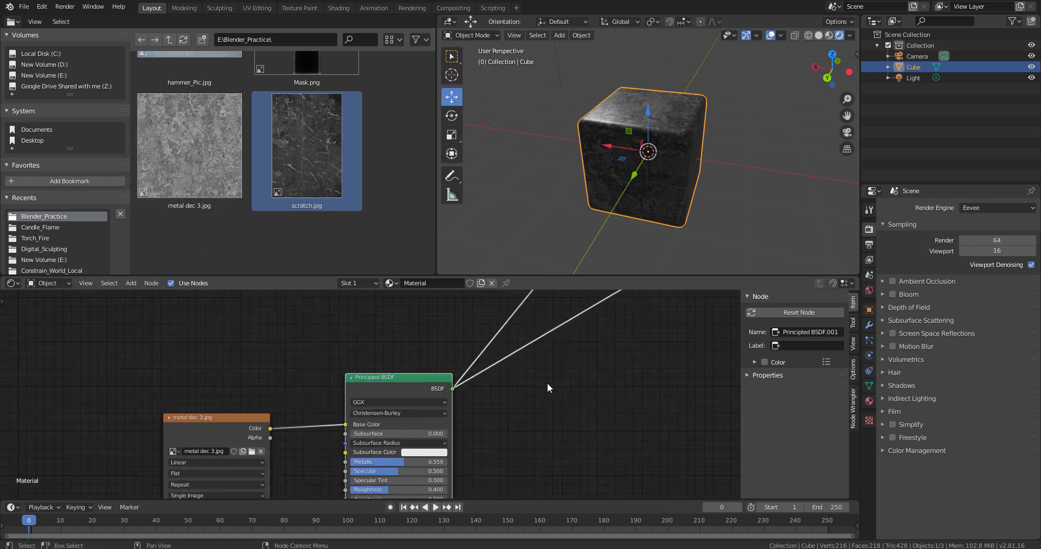
middle_drag(602, 372, 347, 322)
middle_drag(493, 423, 523, 283)
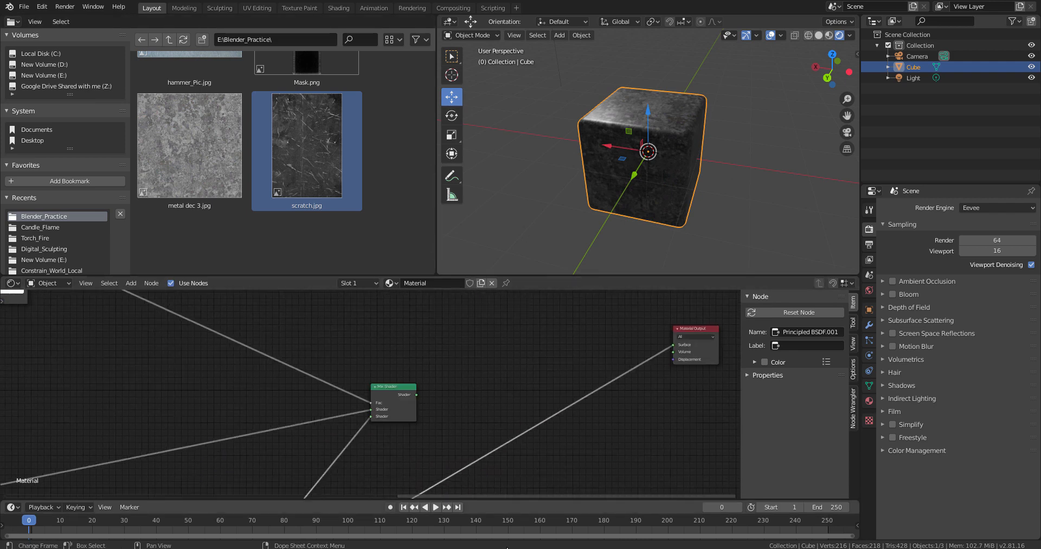
key(ctrl+space)
middle_drag(510, 328, 573, 203)
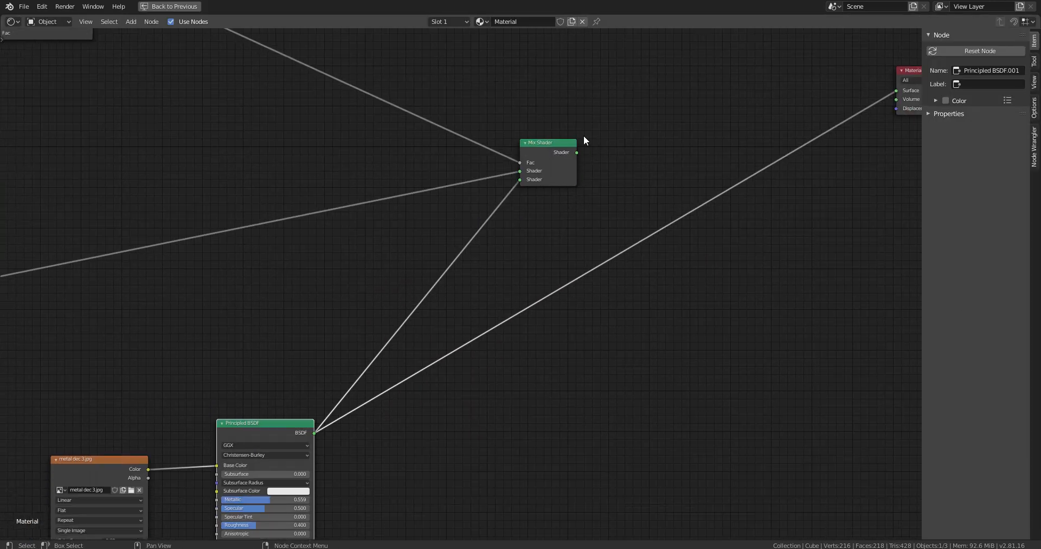
- Route the Mix Shader into the Material Output and relink the metal Principled BSDF to its second Shader input
ctrl+shift+click(558, 144)
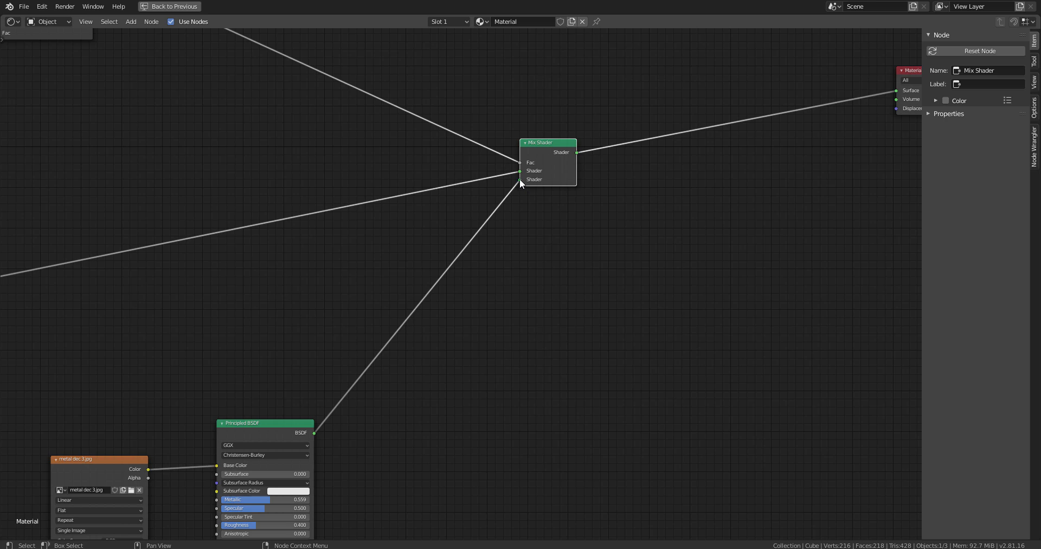
drag(520, 178, 509, 201)
drag(314, 433, 520, 182)
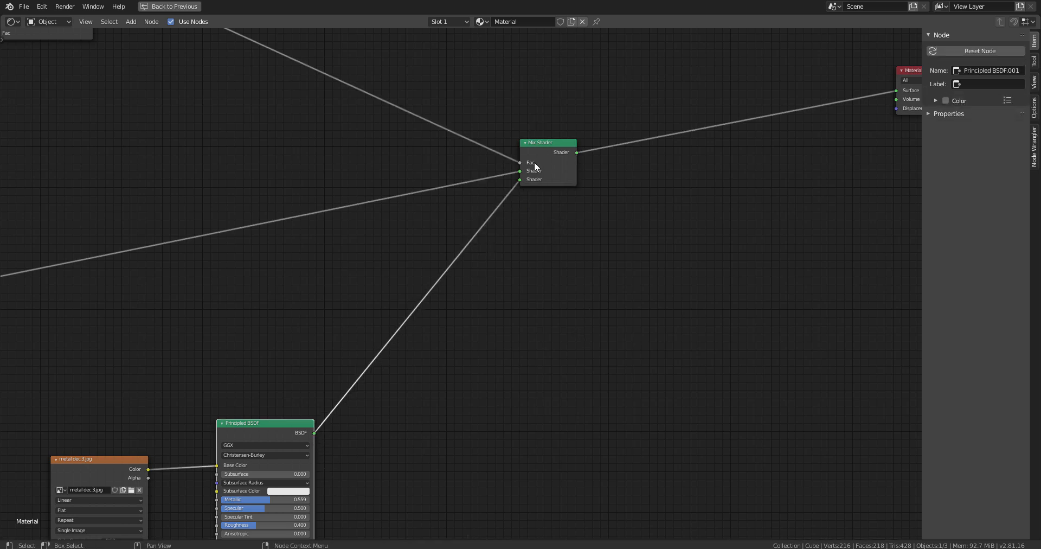
- Restore the split layout and preview the Mix Shader to view the combined red and metal material on the cube
middle_drag(298, 272, 451, 296)
middle_drag(696, 238, 599, 198)
key(ctrl+space)
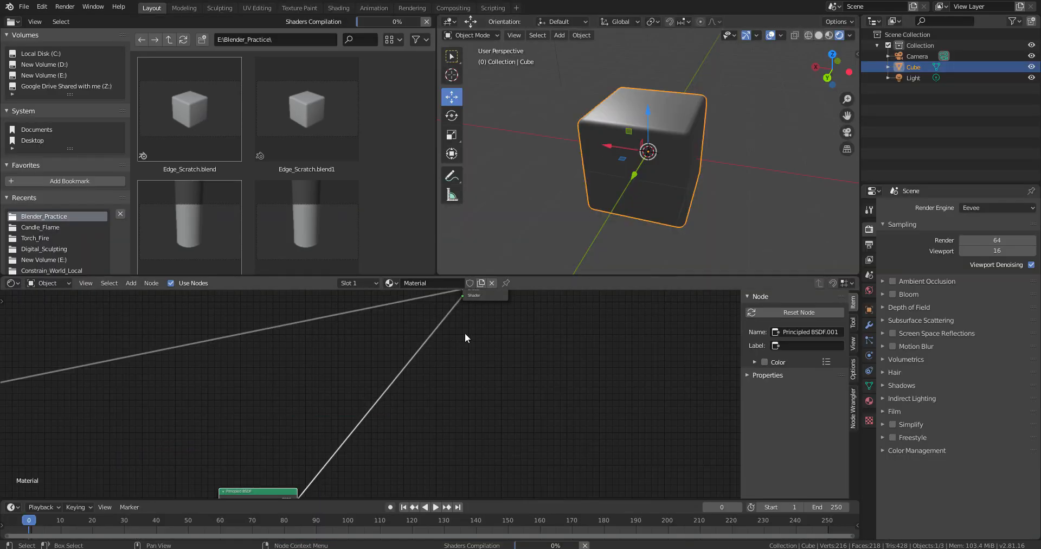
click(411, 373)
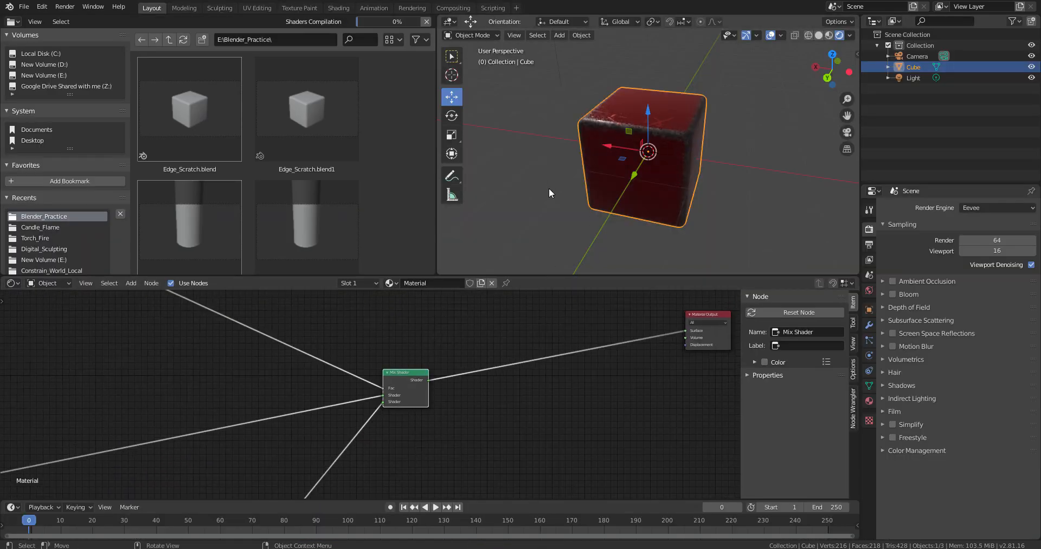
middle_drag(389, 448, 242, 456)
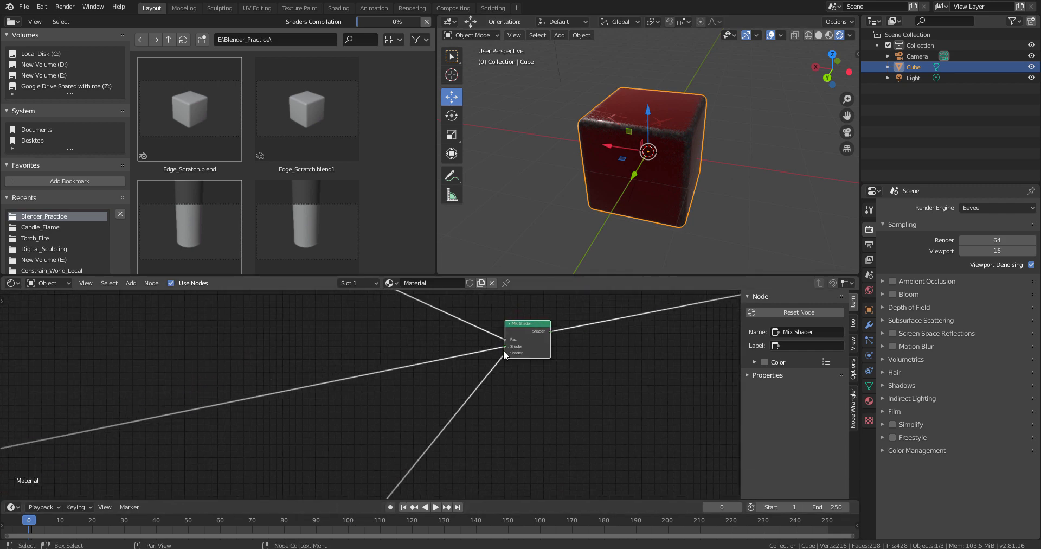
- Preview the red Principled BSDF alone on the cube and inspect its surface up close
middle_drag(492, 379, 768, 297)
ctrl+shift+click(240, 363)
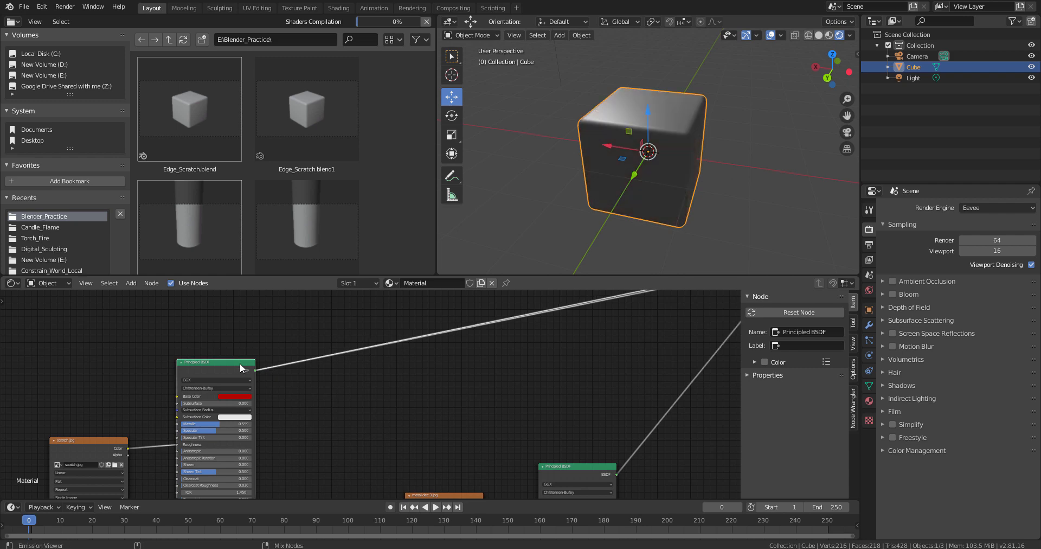
middle_drag(634, 177, 440, 191)
scroll(691, 174, up, 4)
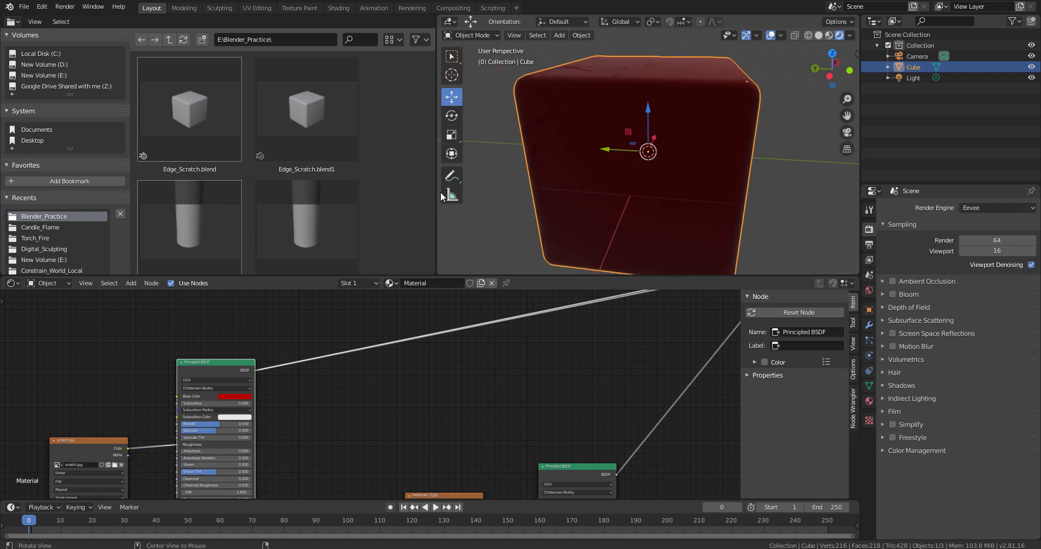
- Preview the scratch.jpg texture node on the cube from several sides and locate its source image in the file browser
ctrl+shift+click(96, 440)
middle_drag(567, 185, 674, 200)
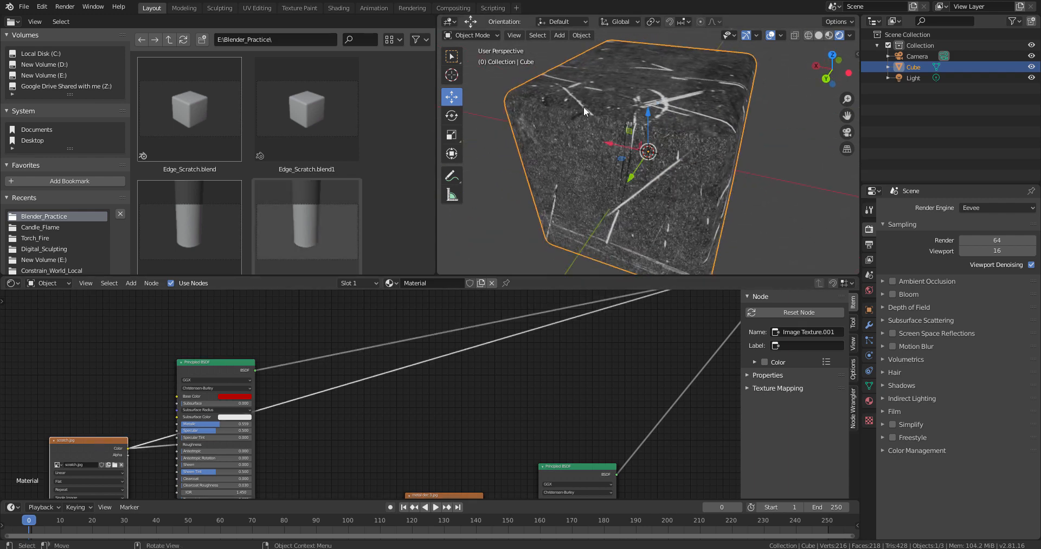
scroll(583, 112, down, 4)
middle_drag(583, 112, 642, 217)
middle_drag(621, 198, 510, 189)
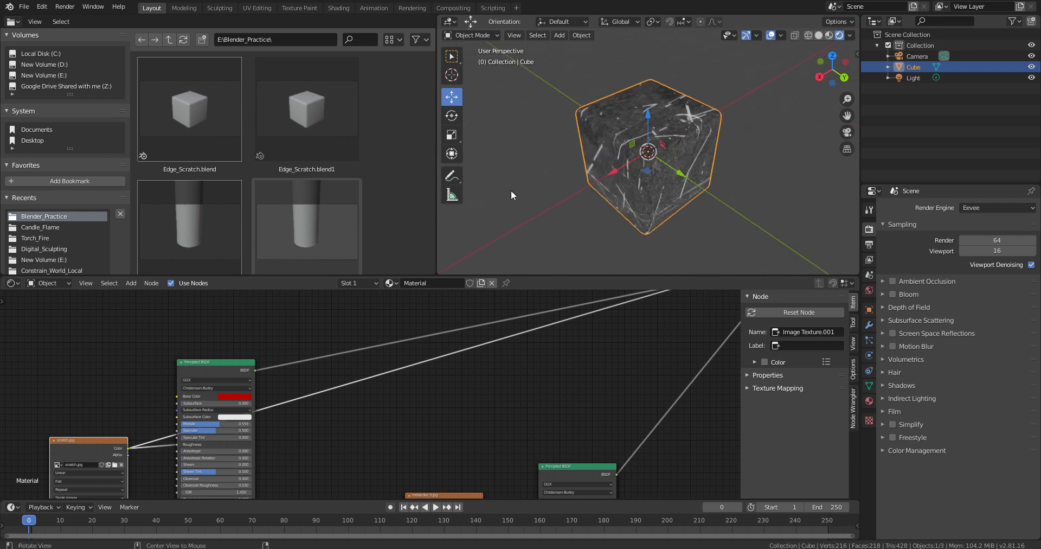
scroll(379, 154, down, 5)
scroll(322, 171, up, 2)
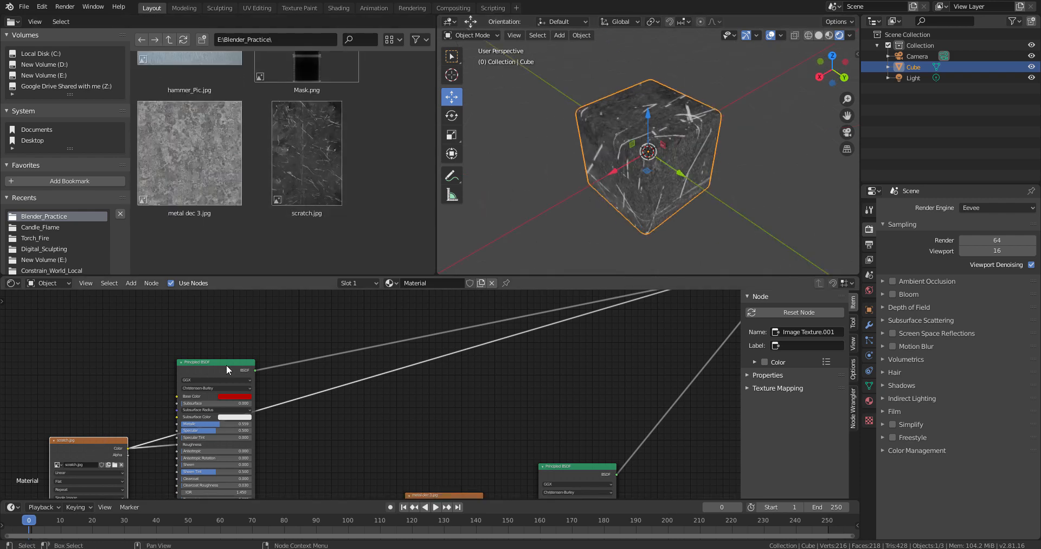
- Move the red Principled BSDF node further from its scratch.jpg texture node, and preview the Mix Shader on the cube
drag(226, 365, 355, 409)
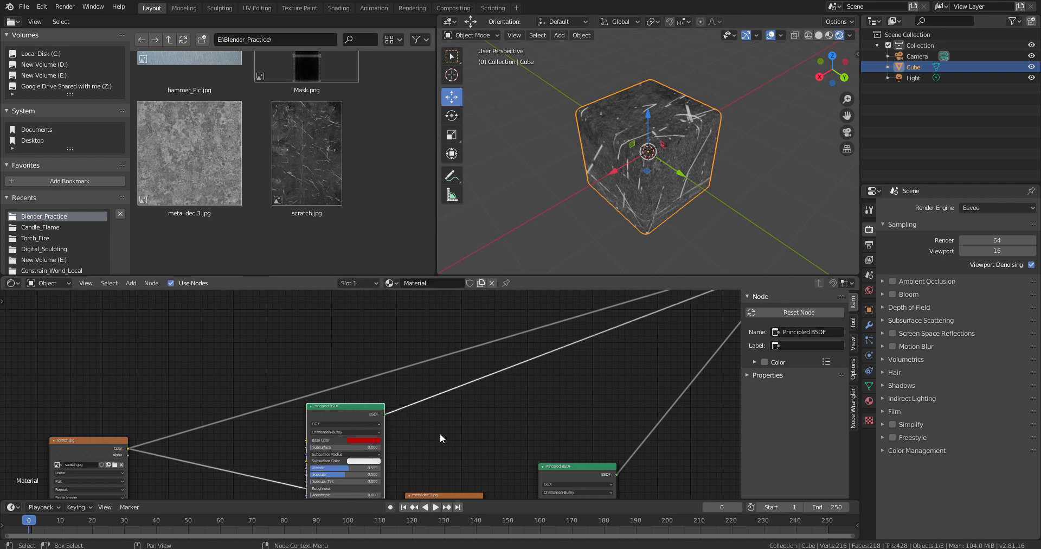
middle_drag(440, 433, 392, 373)
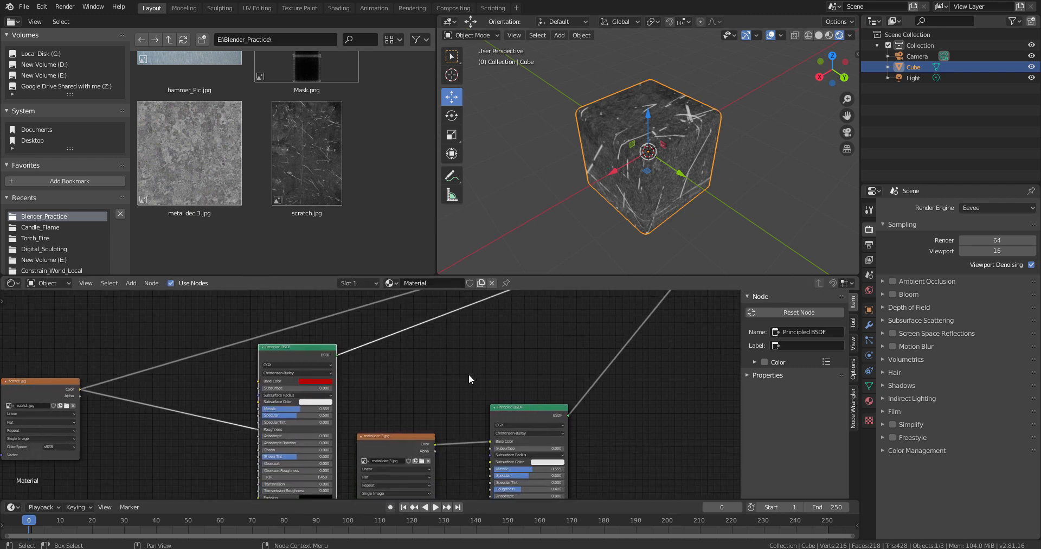
middle_drag(468, 373, 256, 379)
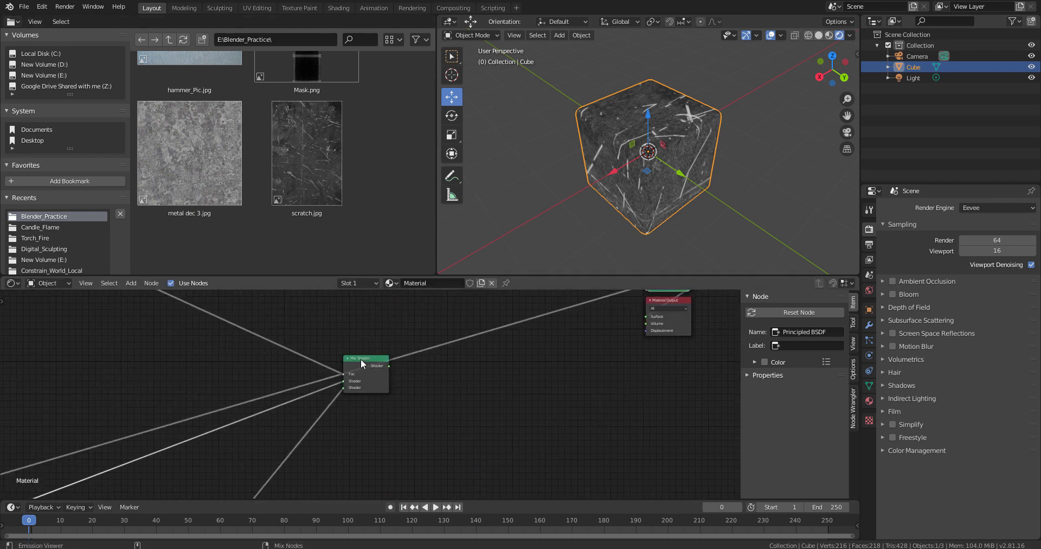
click(360, 359)
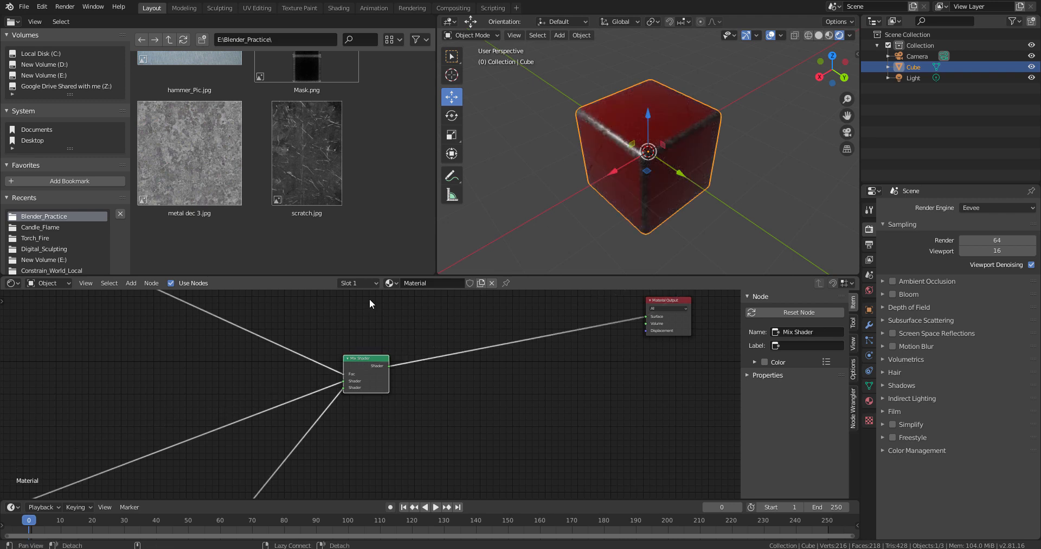
- Move the scratch.jpg texture node closer to the red Principled BSDF, about level with its Roughness input
middle_drag(183, 402, 447, 197)
middle_drag(172, 399, 375, 418)
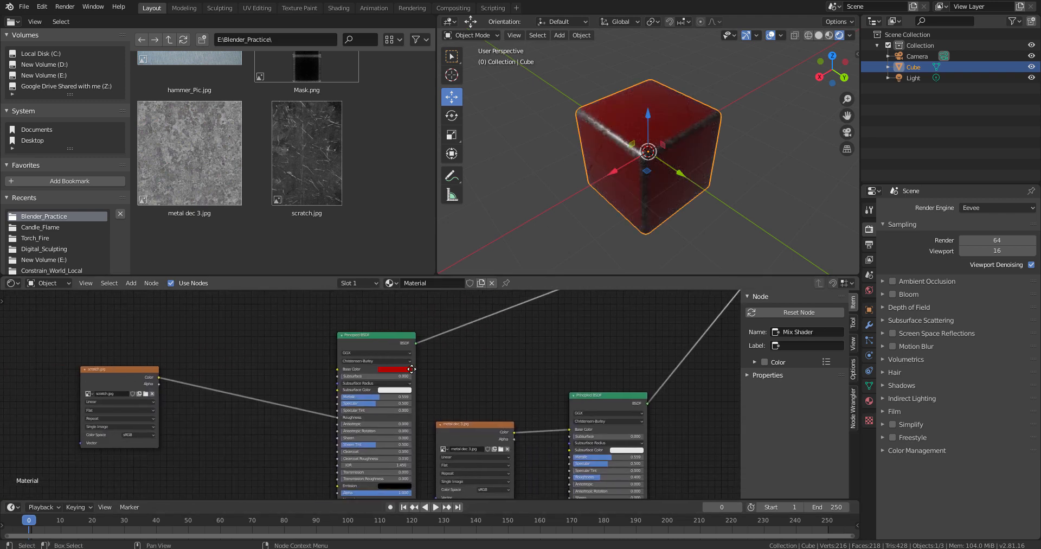
middle_drag(412, 369, 415, 367)
drag(144, 370, 180, 417)
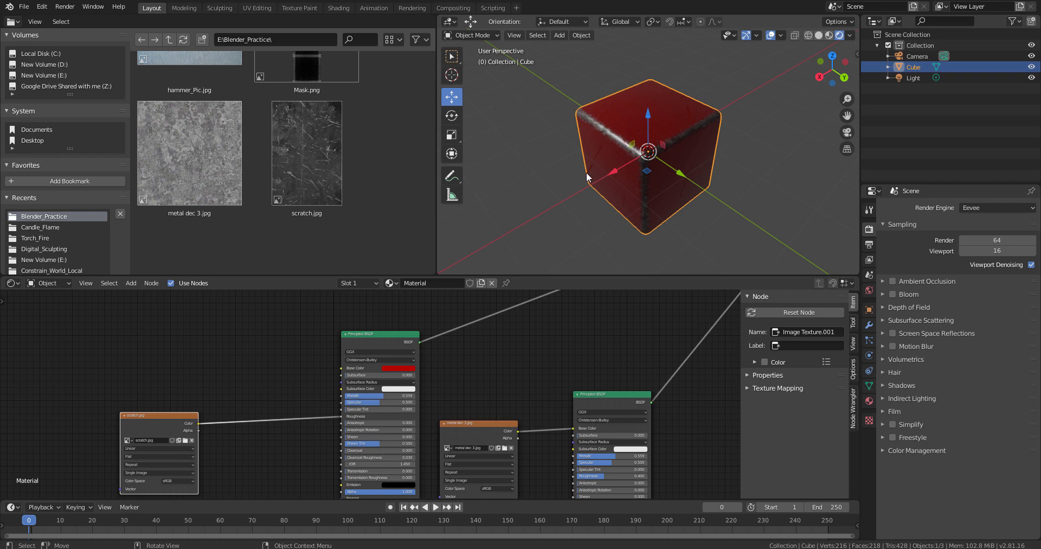
- Shift the red Principled BSDF's Base Color slightly towards orange, and raise the scratch.jpg texture node a little
click(390, 369)
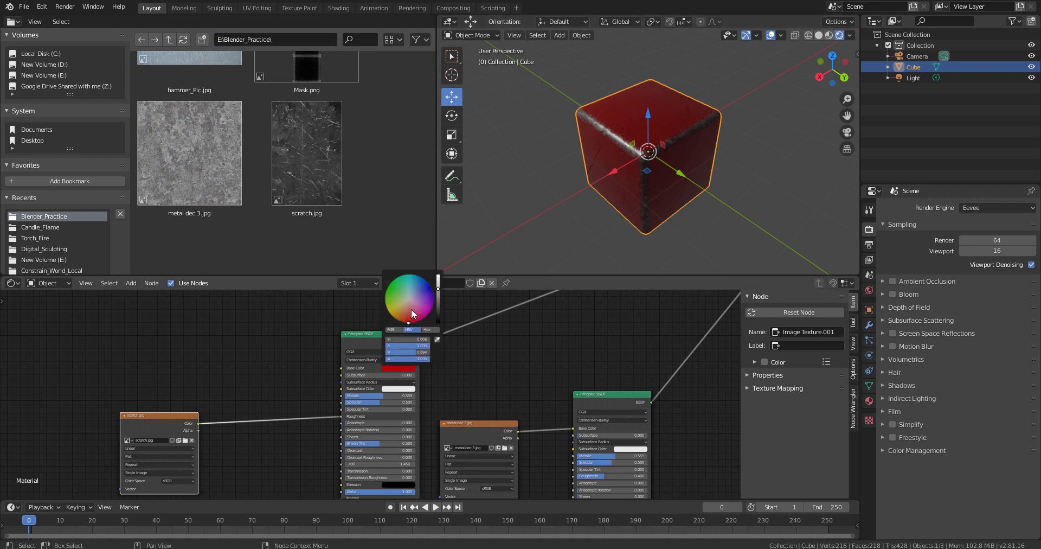
click(433, 294)
drag(433, 294, 406, 322)
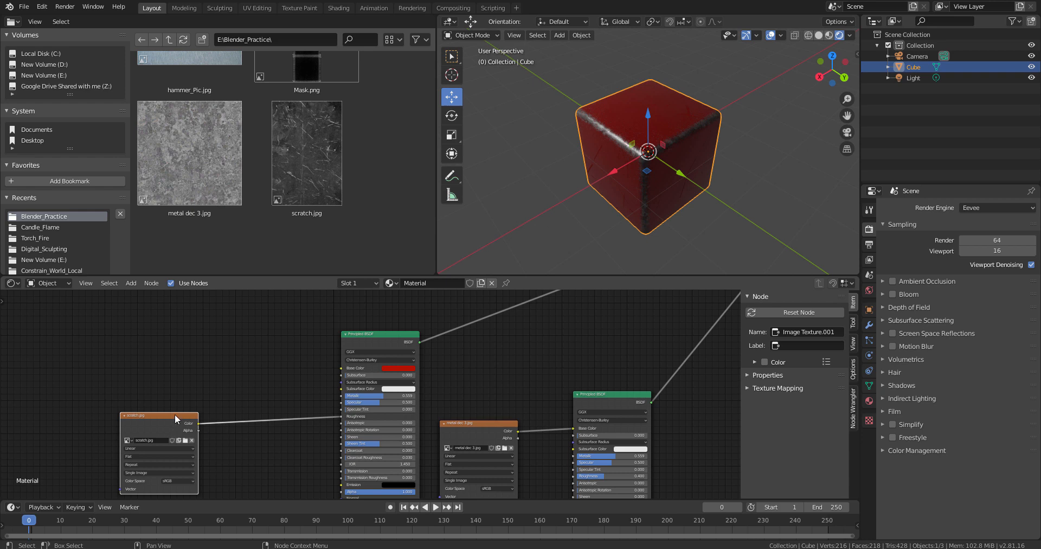
drag(175, 414, 178, 387)
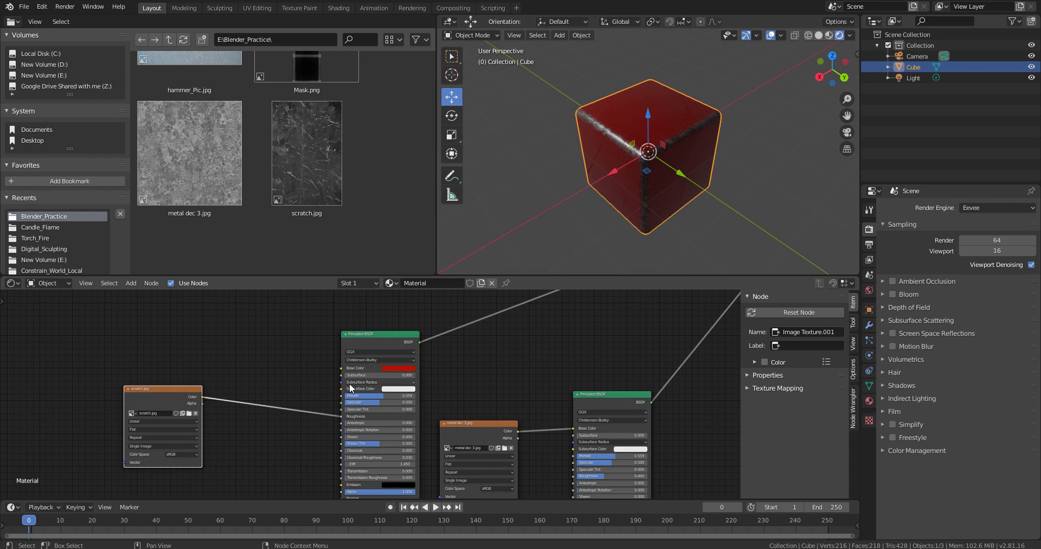
scroll(349, 379, up, 1)
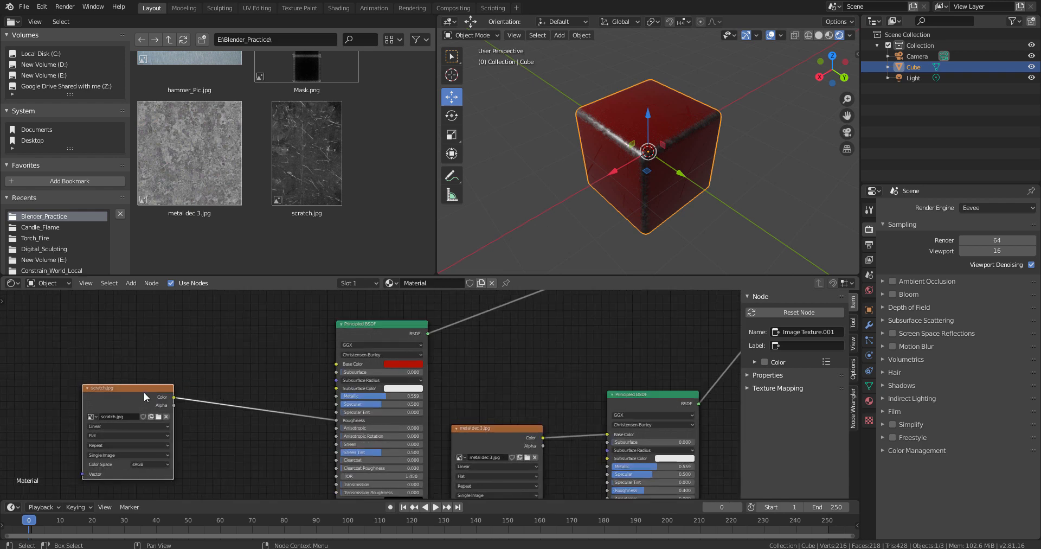
- Preview the scratch.jpg texture node on the cube again, and return the preview to the Mix Shader
ctrl+shift+click(147, 389)
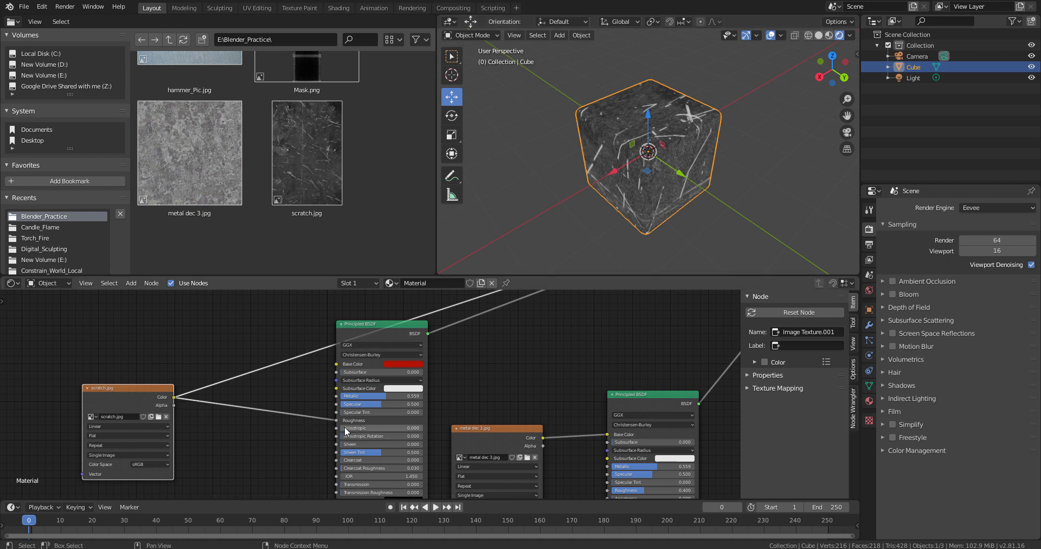
middle_drag(595, 346, 340, 457)
ctrl+shift+click(490, 347)
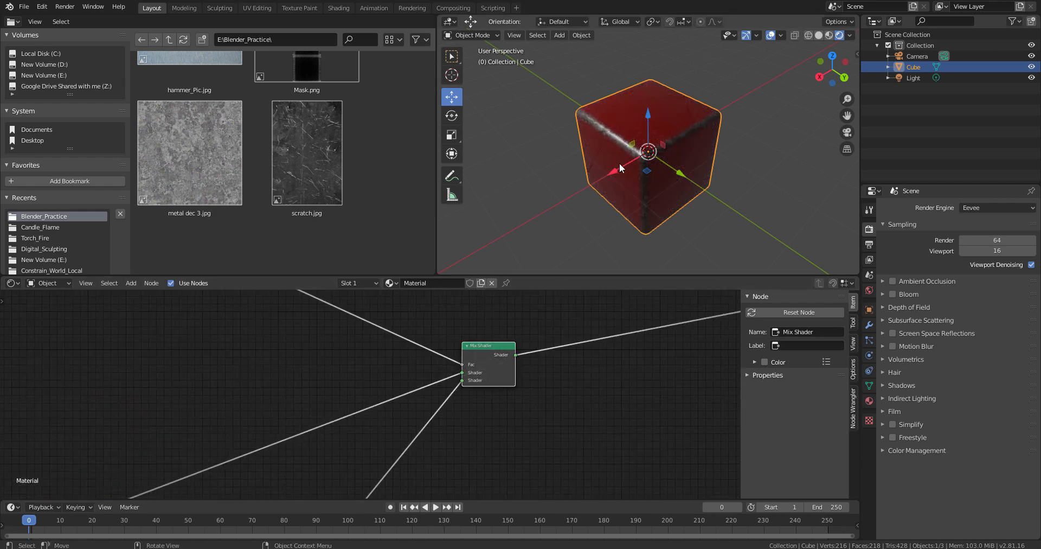
- Disconnect scratch.jpg from the red Principled BSDF's Roughness input and preview that shader on the cube without it
middle_drag(126, 408, 308, 397)
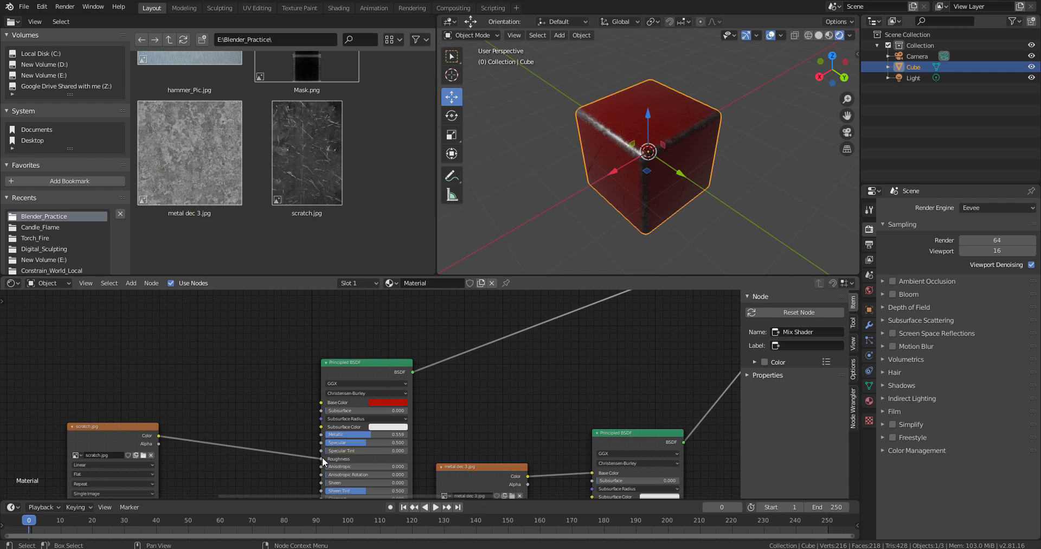
drag(322, 459, 268, 460)
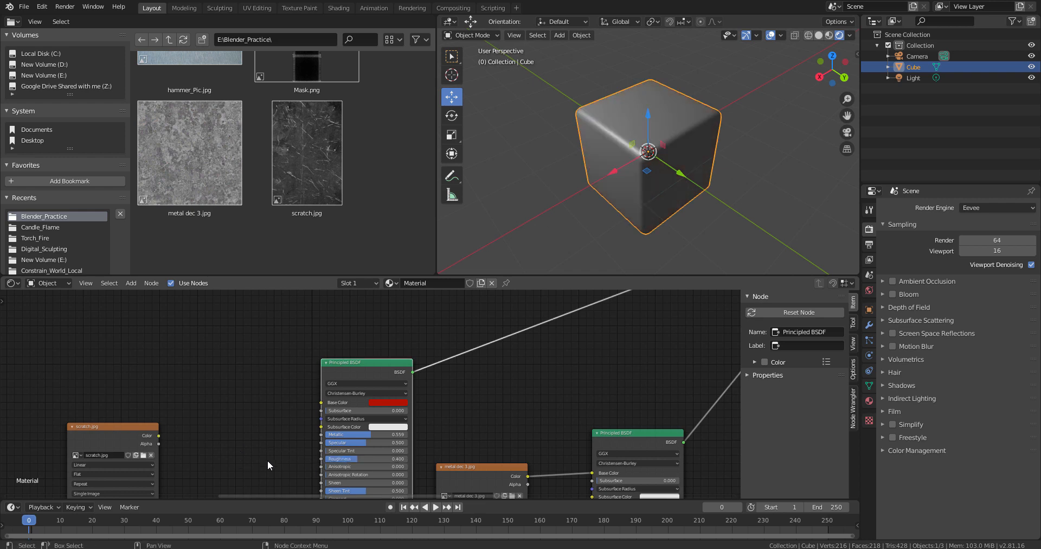
ctrl+shift+click(386, 363)
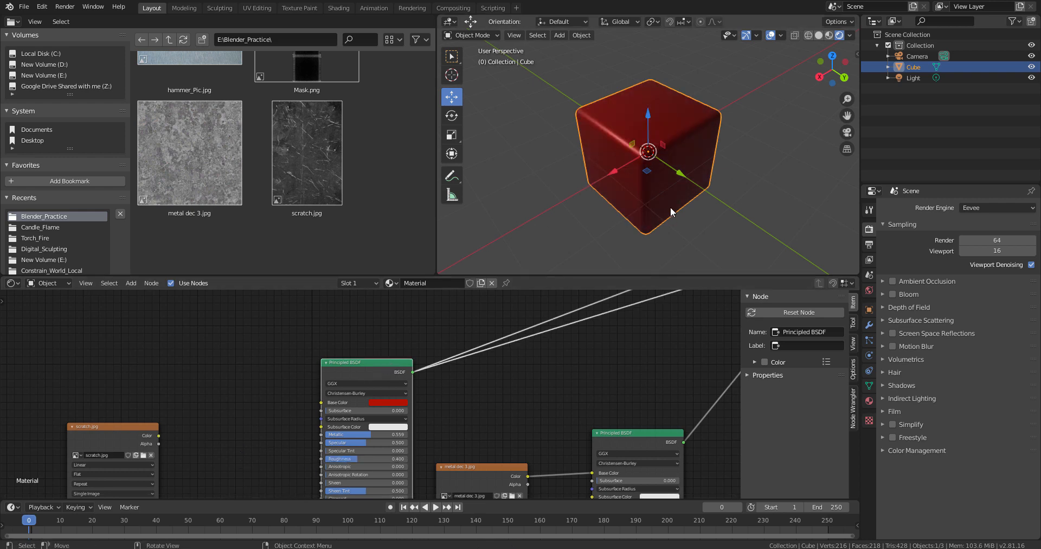
middle_drag(670, 206, 684, 236)
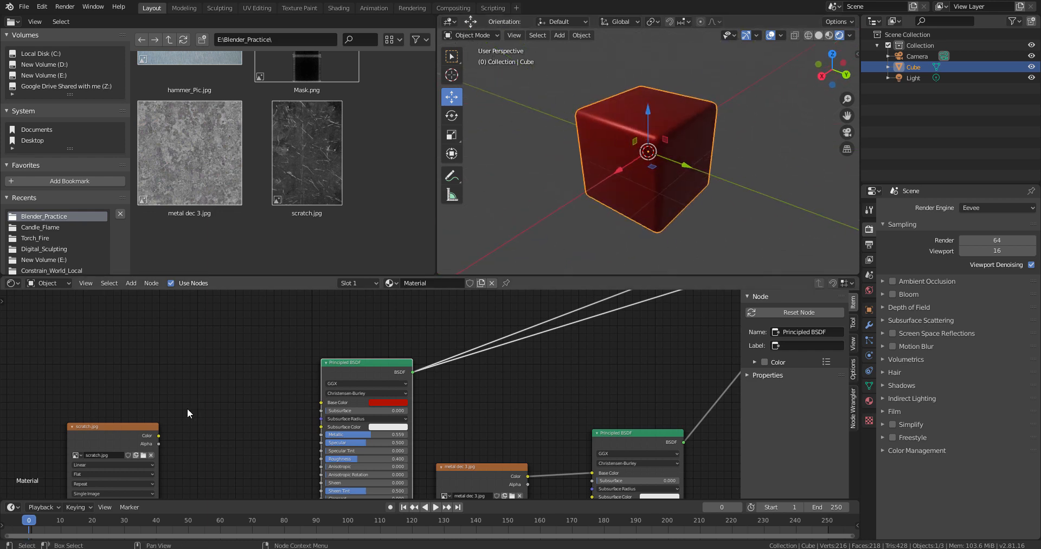
- Try linking scratch.jpg's Color to the red Principled BSDF's Base Color, inspect the cube, and undo the link
drag(160, 435, 321, 401)
middle_drag(605, 191, 515, 187)
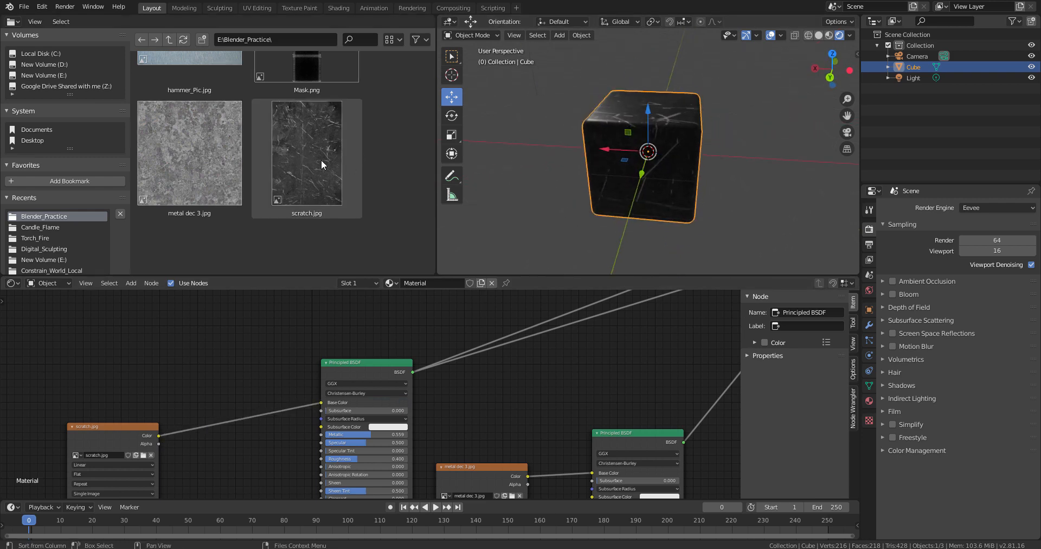
middle_drag(681, 183, 622, 194)
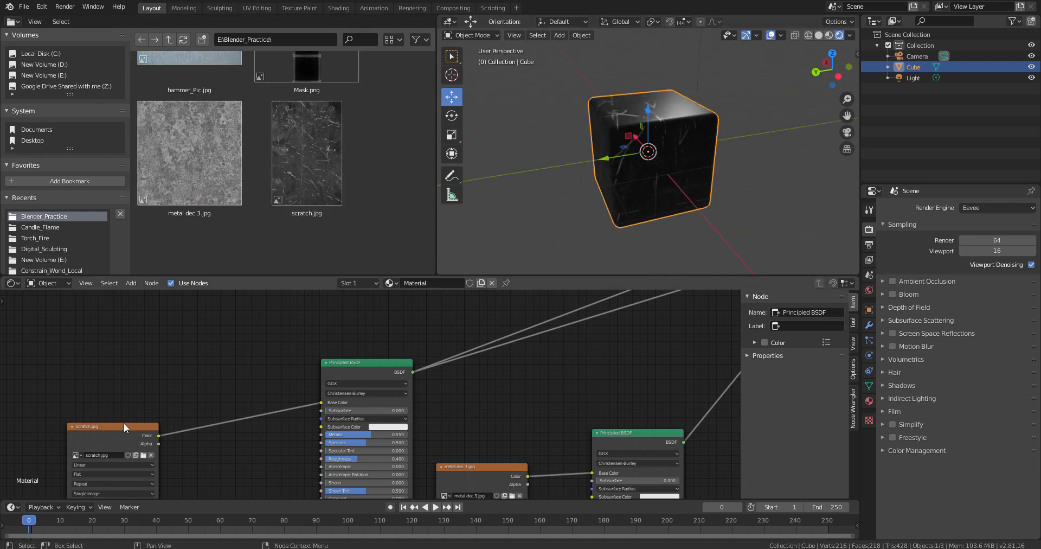
key(ctrl+z)
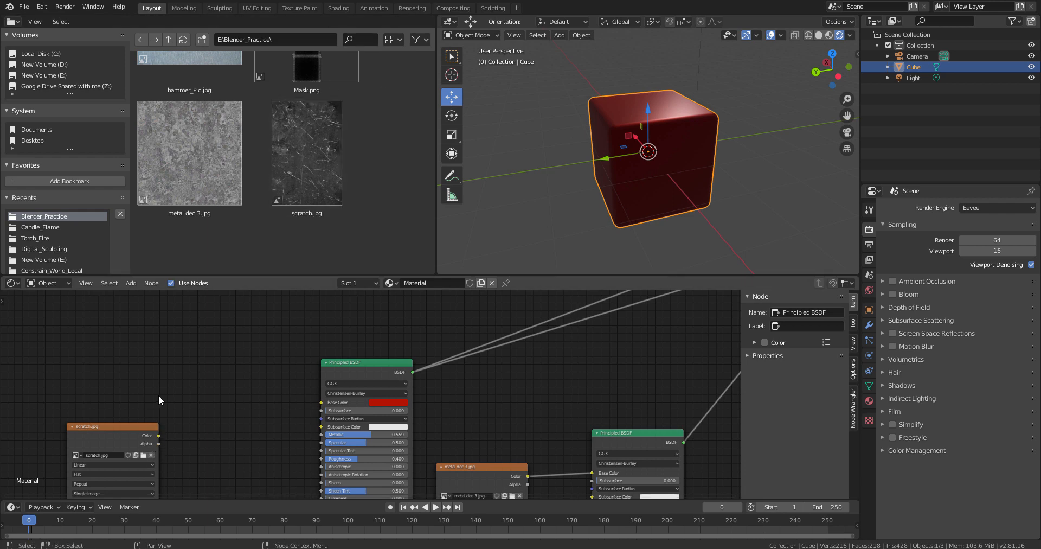
- Preview the unlinked scratch.jpg texture node on the cube and examine its light and dark areas
middle_drag(159, 401, 201, 351)
ctrl+shift+click(160, 379)
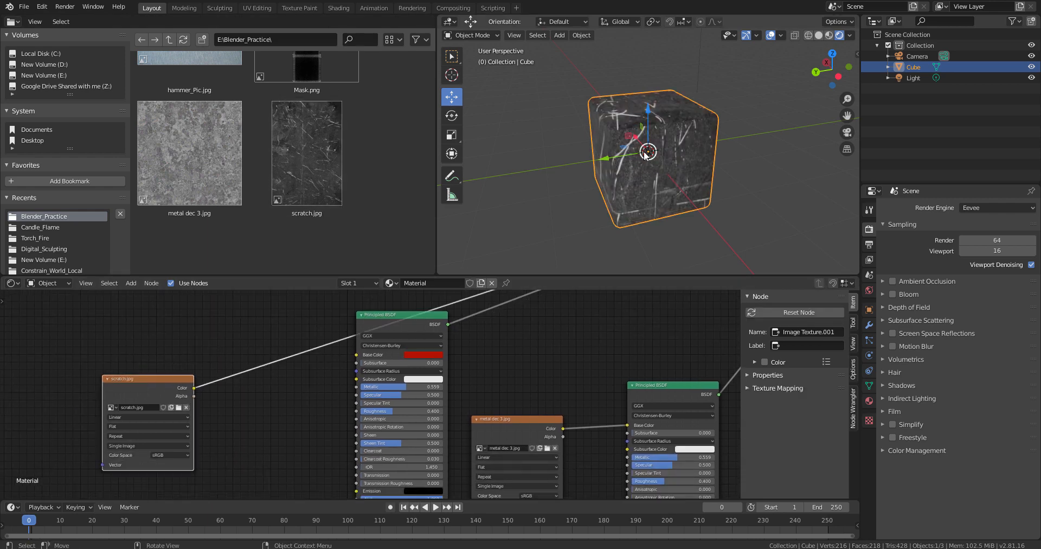
middle_drag(643, 151, 668, 202)
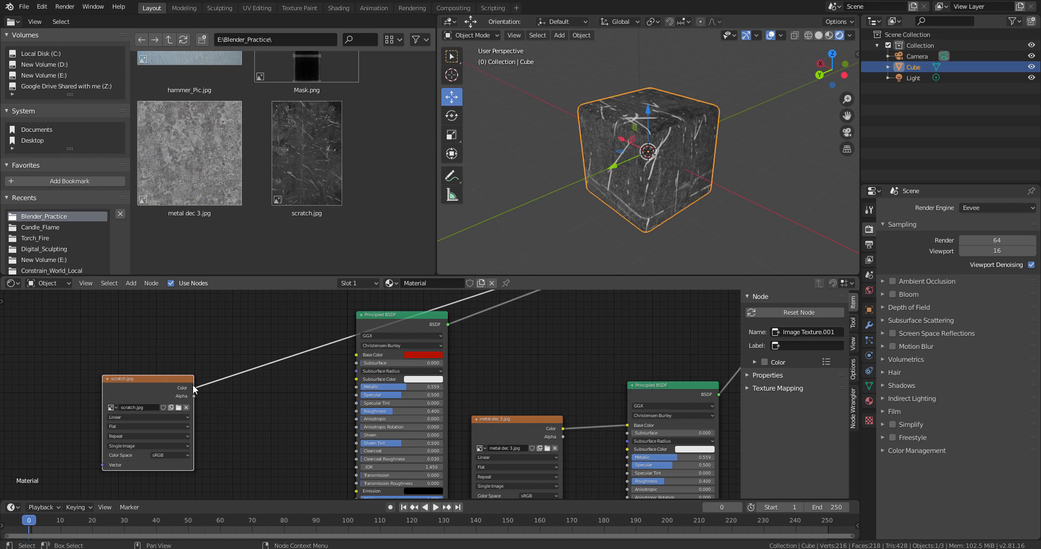
- Preview the red Principled BSDF, link scratch.jpg's Color output to its Roughness input, and inspect the cube's scratches up close
ctrl+shift+click(418, 322)
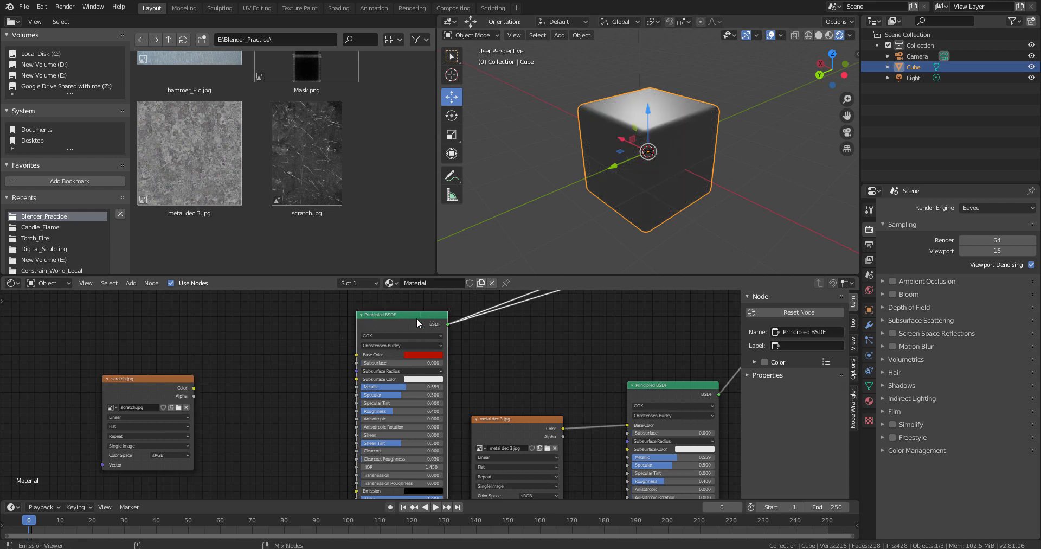
middle_drag(605, 190, 595, 246)
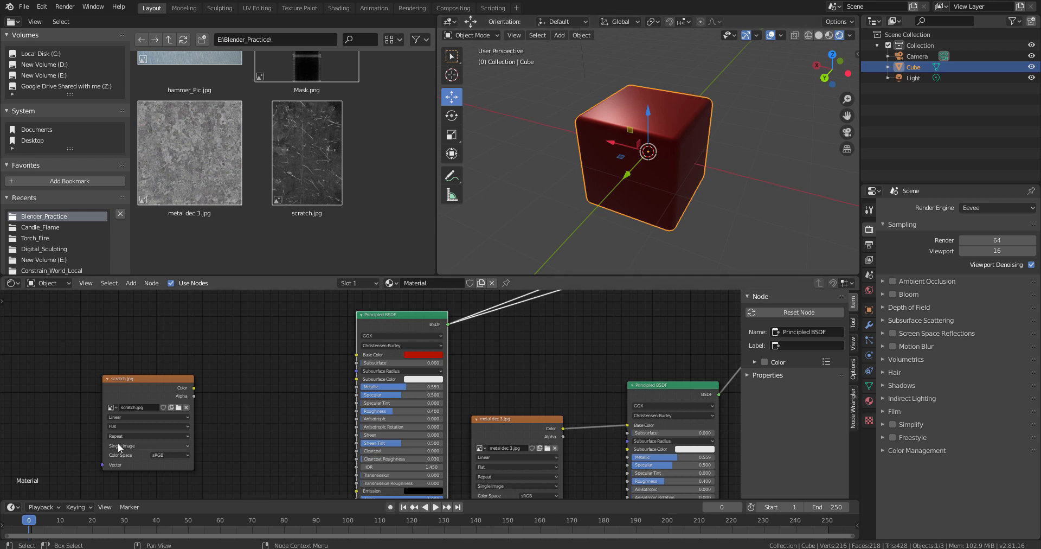
drag(193, 389, 357, 410)
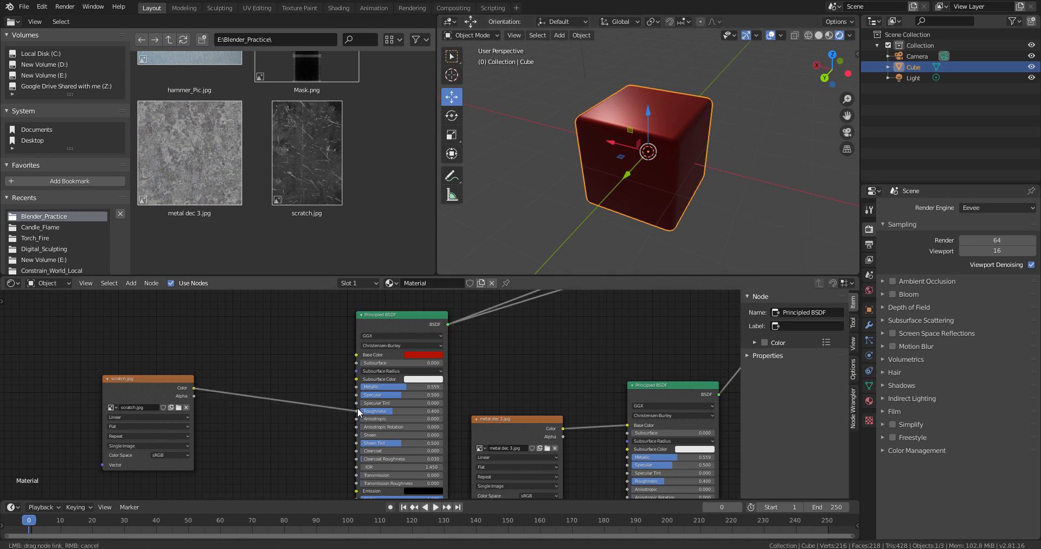
middle_drag(672, 190, 610, 122)
scroll(663, 187, up, 3)
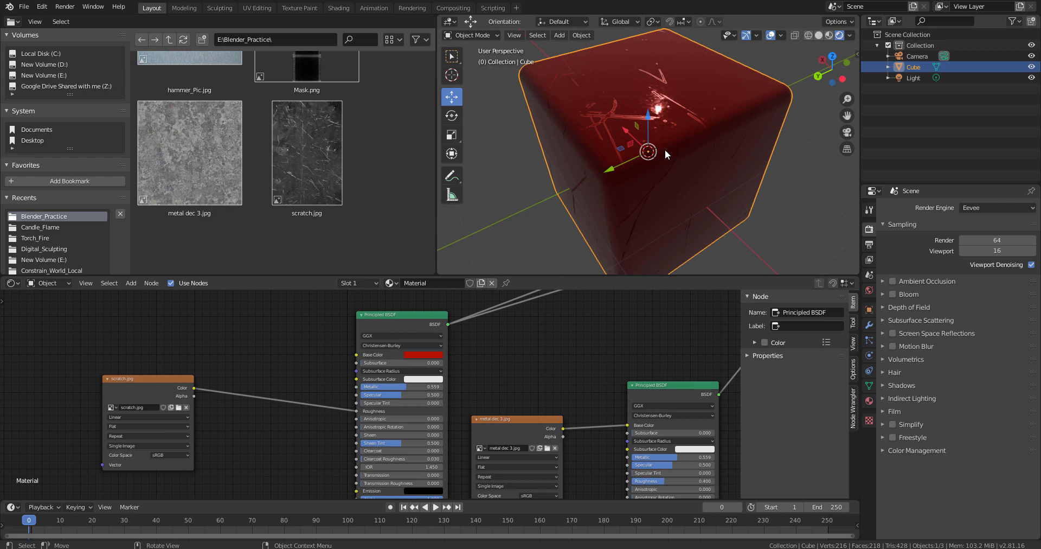
- Preview the Mix Shader on the cube to show the red and worn-metal shaders combined
scroll(504, 353, down, 2)
middle_drag(412, 374, 348, 403)
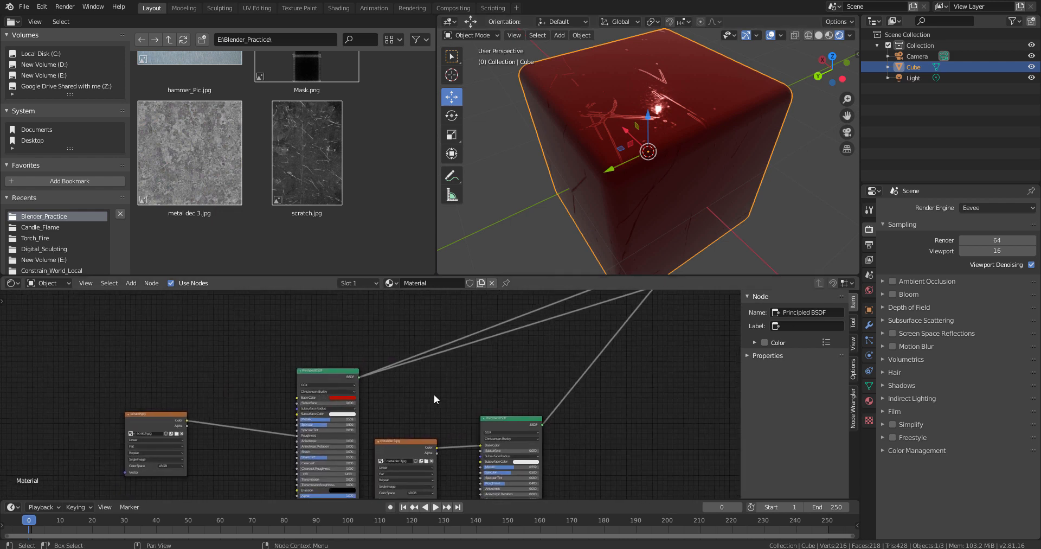
middle_drag(451, 406, 271, 501)
ctrl+shift+click(517, 351)
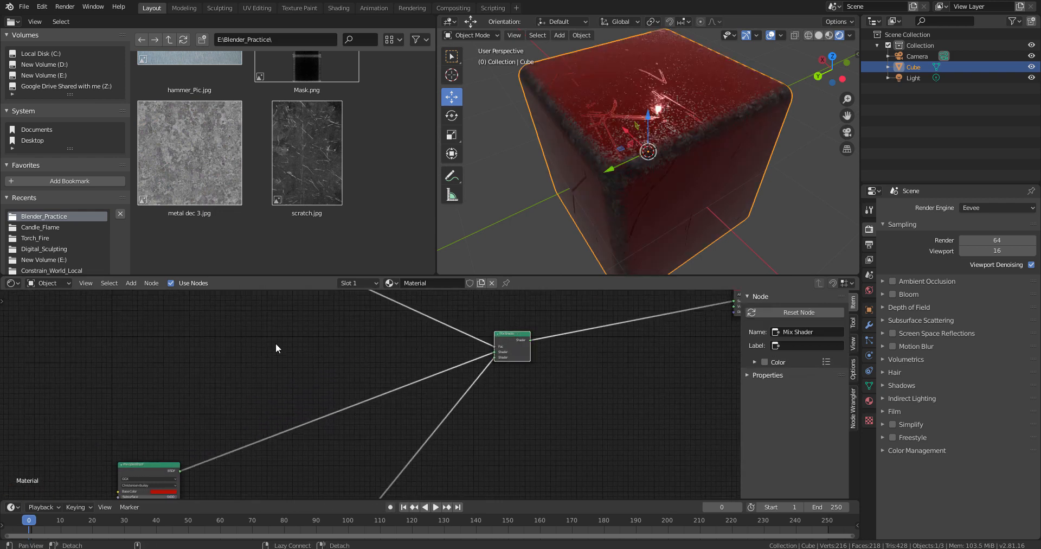
- Separate the Mask texture node from its ColorRamp, preview the ColorRamp, and examine the black-and-white edge mask around the cube
middle_drag(279, 349, 471, 462)
middle_drag(420, 420, 442, 438)
scroll(442, 434, up, 1)
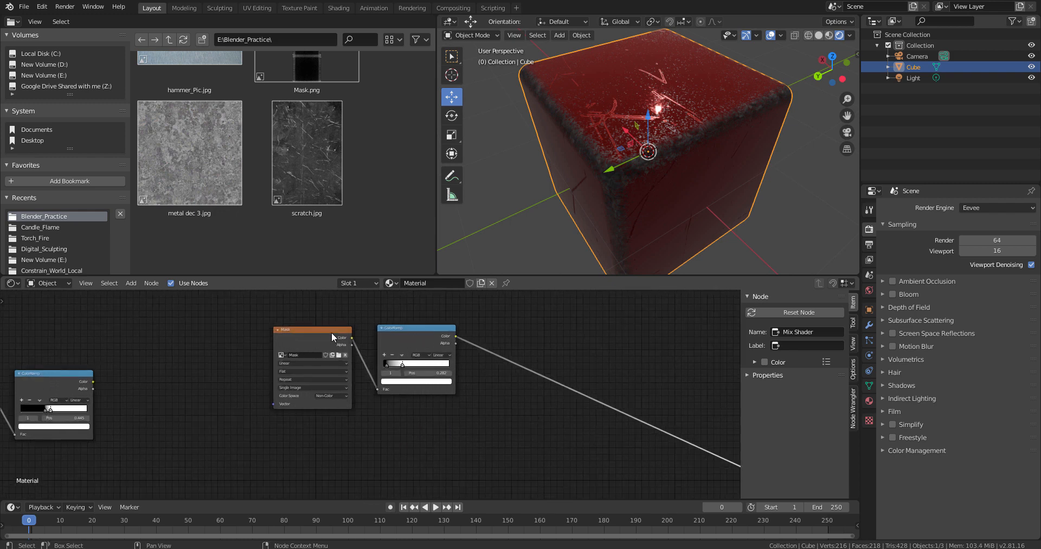
drag(331, 332, 311, 360)
ctrl+shift+click(411, 327)
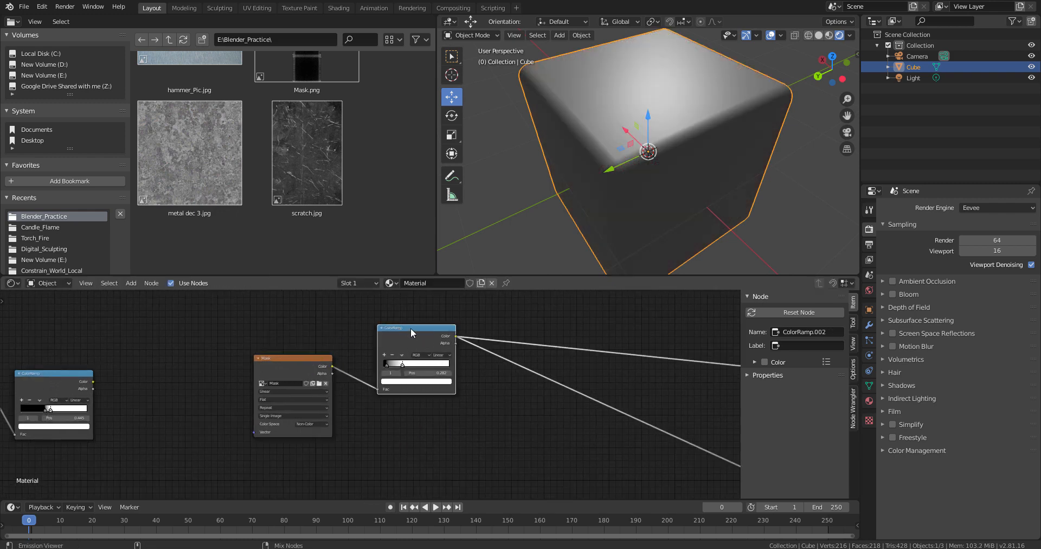
scroll(716, 174, down, 3)
middle_drag(717, 174, 689, 190)
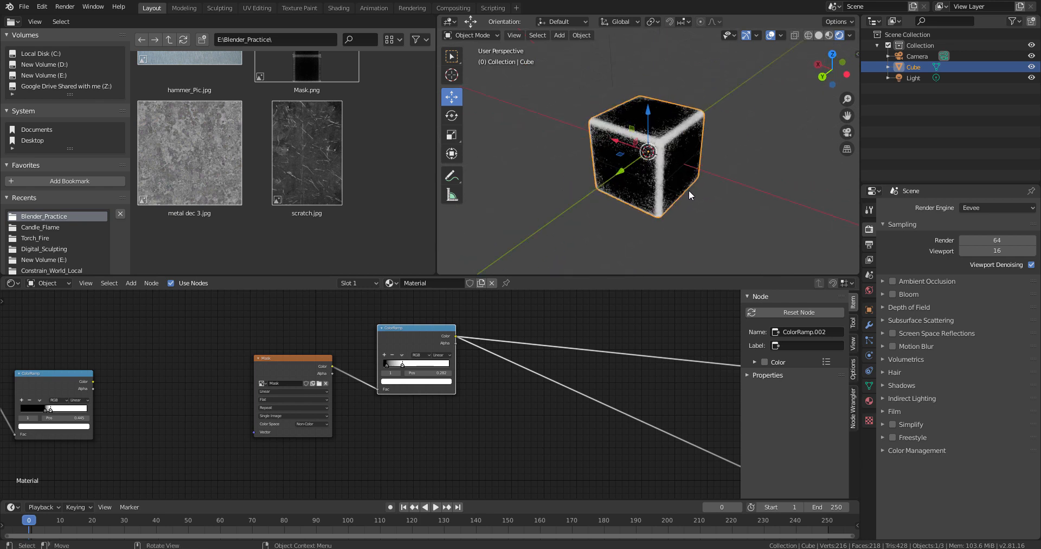
mouse_move(706, 222)
middle_down()
mouse_move(649, 214)
mouse_move(685, 223)
middle_up()
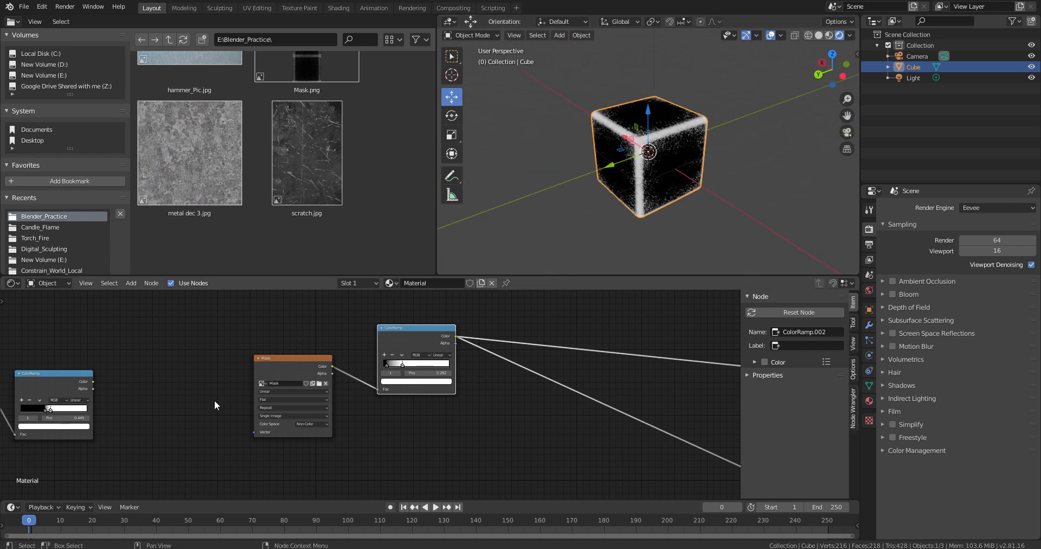
middle_drag(602, 196, 661, 192)
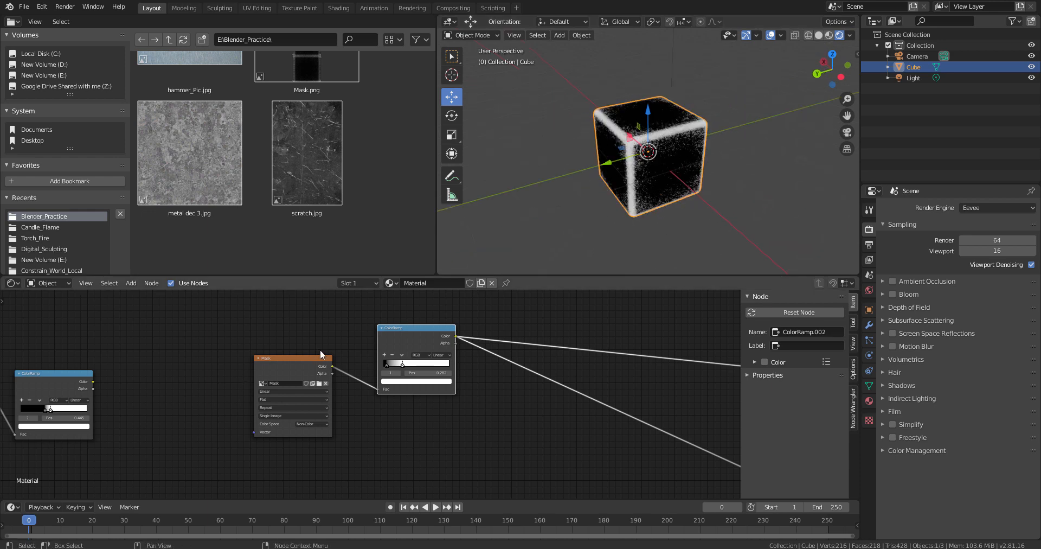
- Compare the raw Mask texture with its ColorRamp output by previewing each in turn on the cube
drag(420, 329, 462, 335)
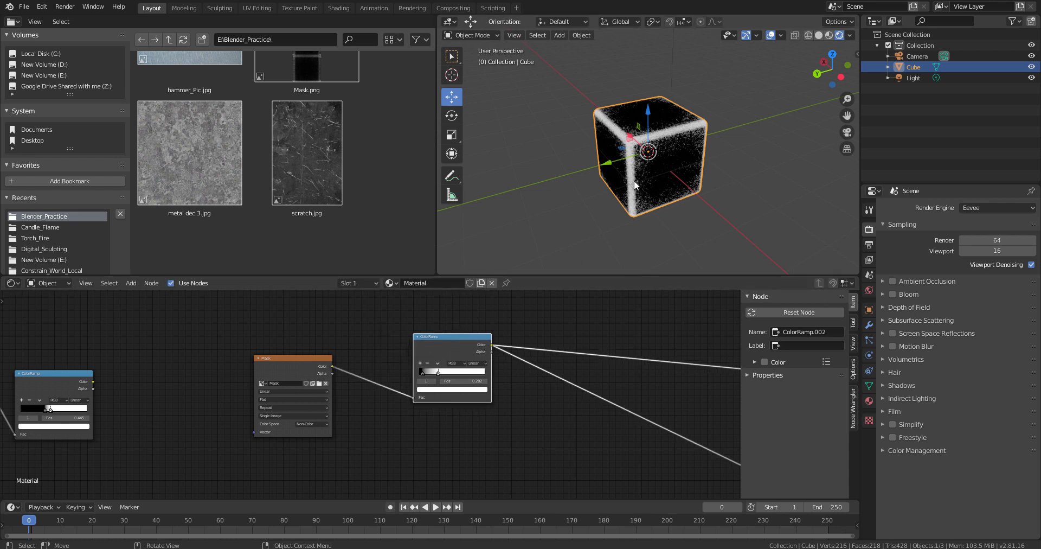
ctrl+shift+click(302, 357)
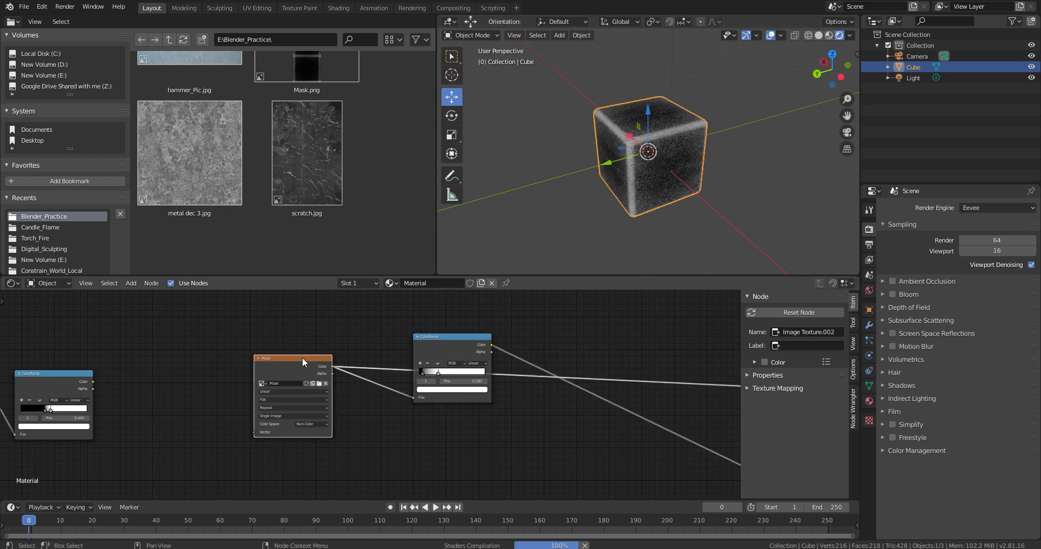
middle_drag(670, 138, 648, 198)
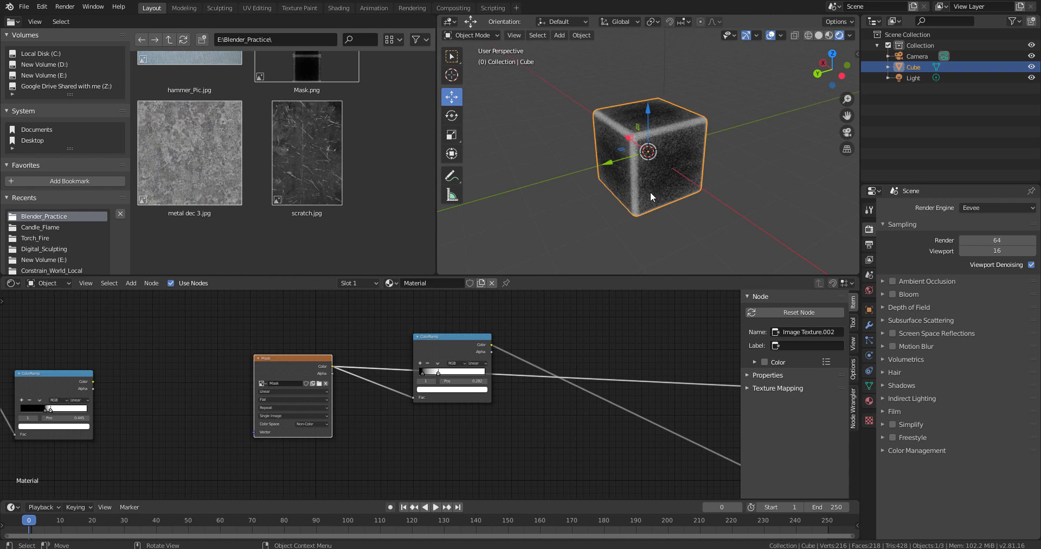
ctrl+shift+click(451, 336)
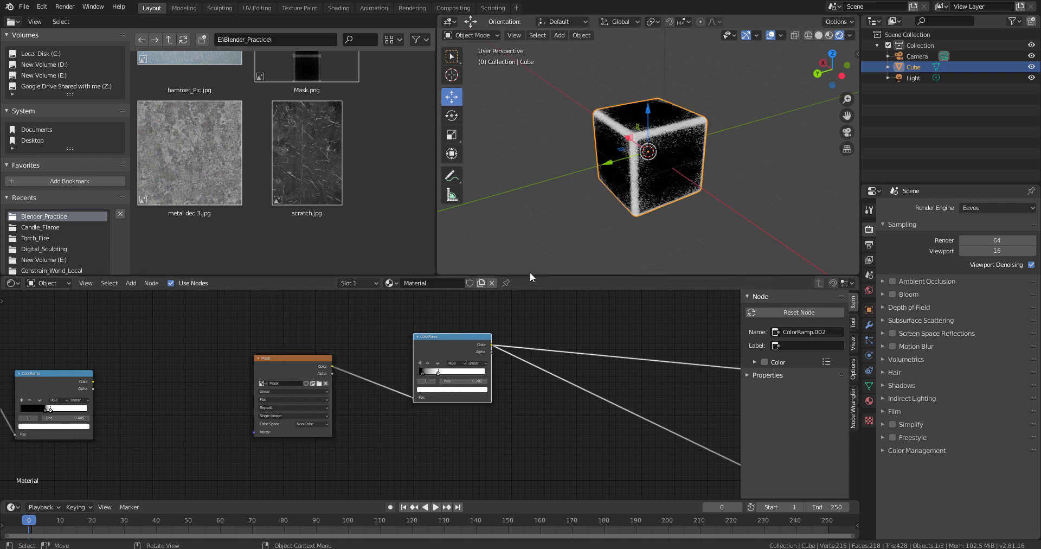
- Preview the Mix Shader and disconnect the ColorRamp from its Fac input, inspecting the cube's mixed surface
middle_drag(536, 348, 380, 319)
scroll(458, 372, down, 2)
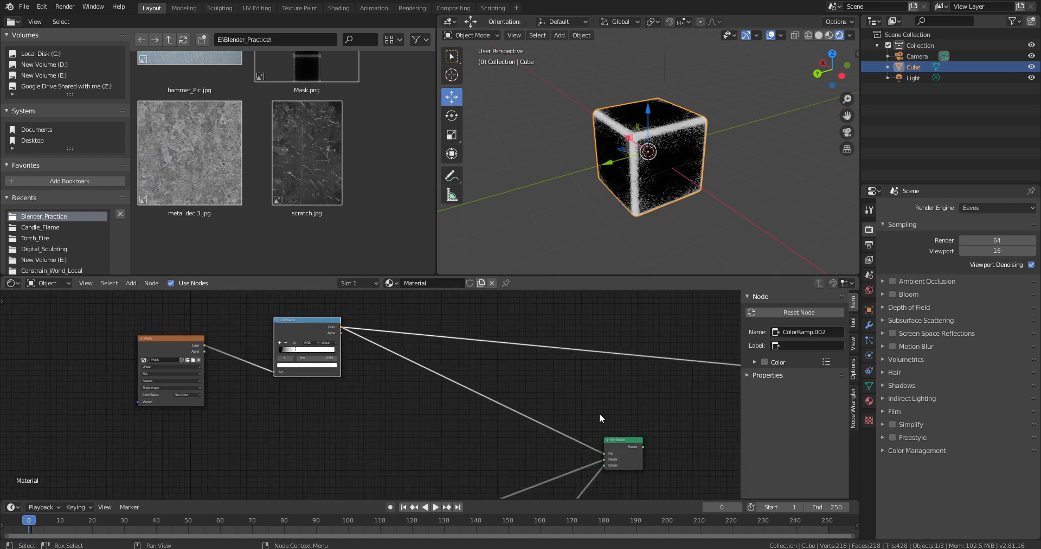
ctrl+shift+click(620, 440)
middle_drag(315, 368, 384, 379)
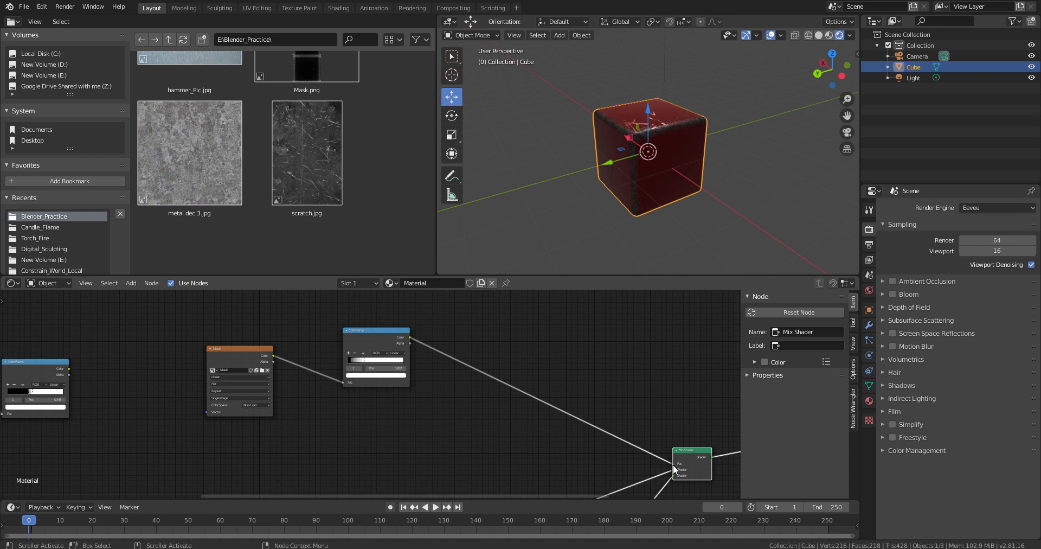
drag(672, 463, 606, 431)
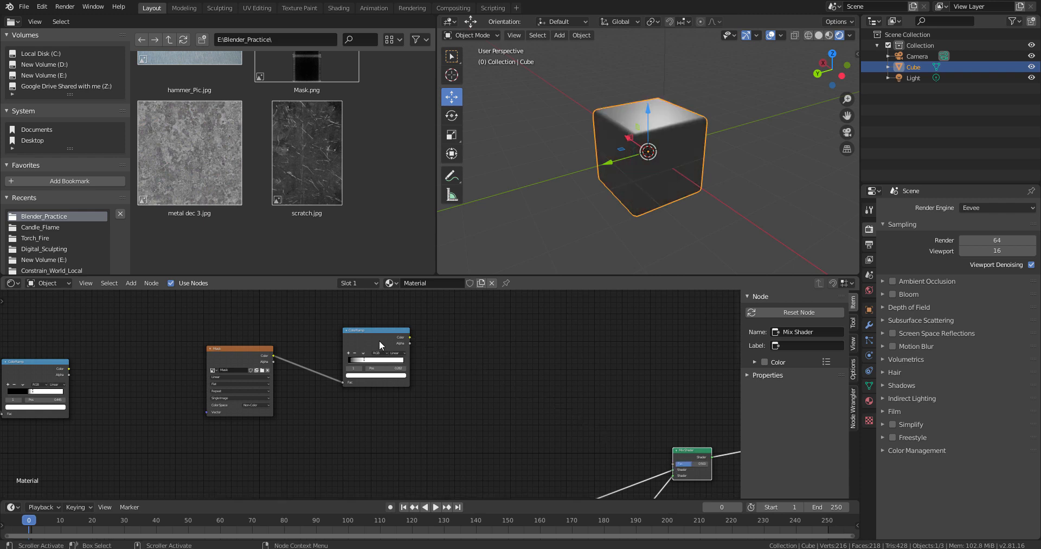
middle_drag(633, 412, 605, 394)
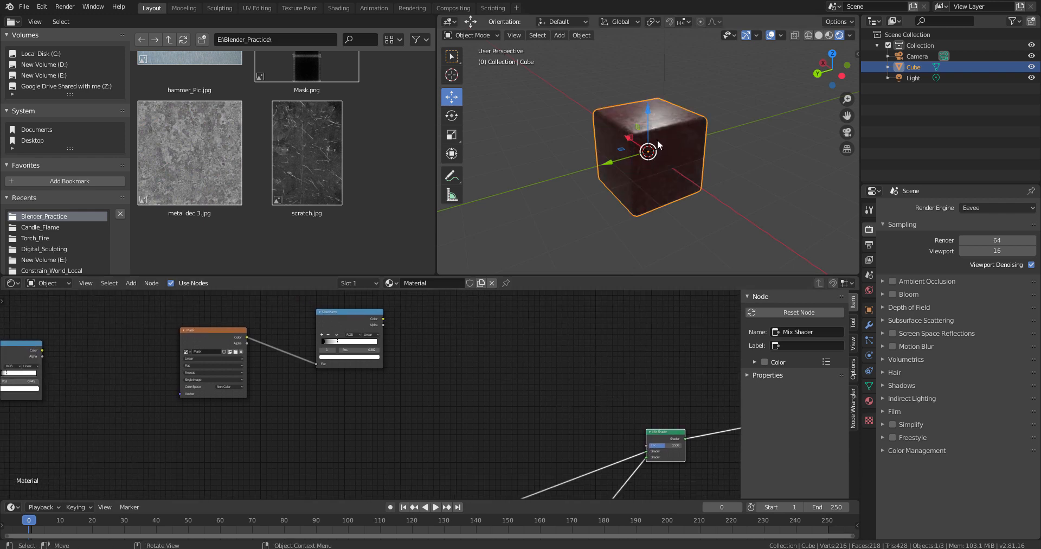
middle_drag(658, 145, 611, 182)
scroll(648, 203, up, 2)
scroll(666, 481, up, 2)
- Examine the unlinked Mix Shader's Fac setting up close, along with the Mask and ColorRamp nodes
middle_drag(678, 447, 440, 417)
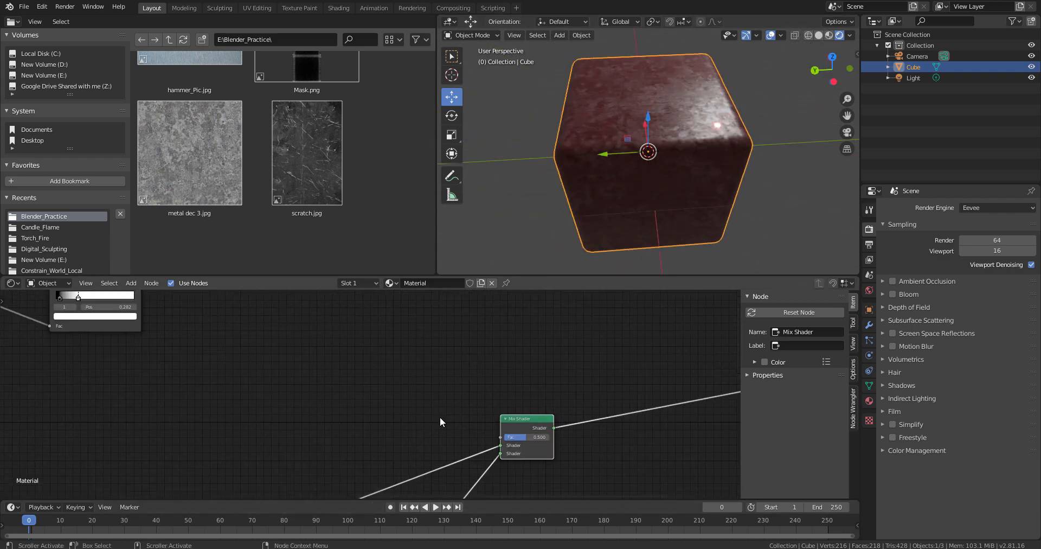
scroll(540, 455, up, 1)
scroll(540, 454, up, 1)
scroll(547, 452, down, 1)
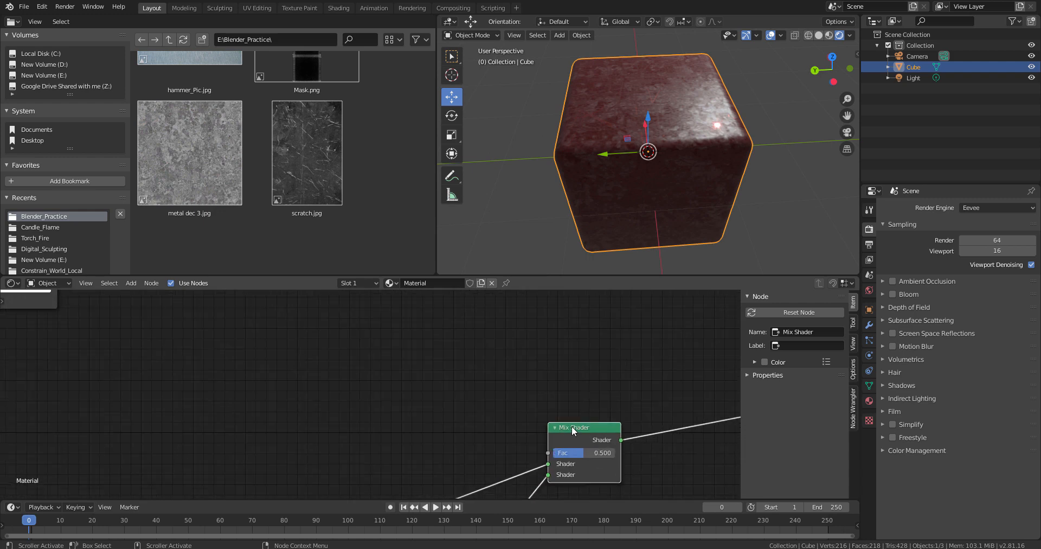
scroll(446, 351, down, 4)
middle_drag(374, 349, 633, 436)
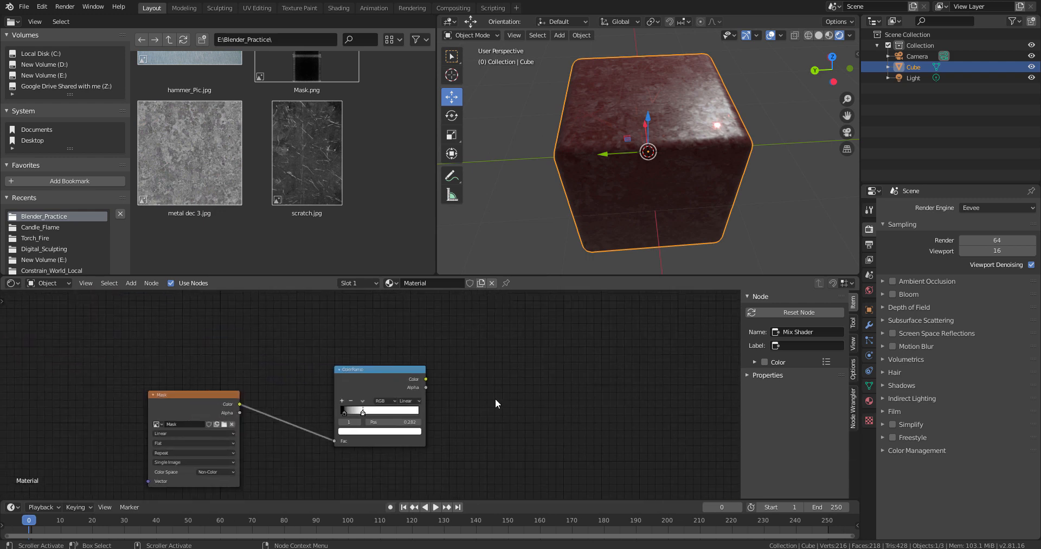
middle_drag(495, 399, 550, 375)
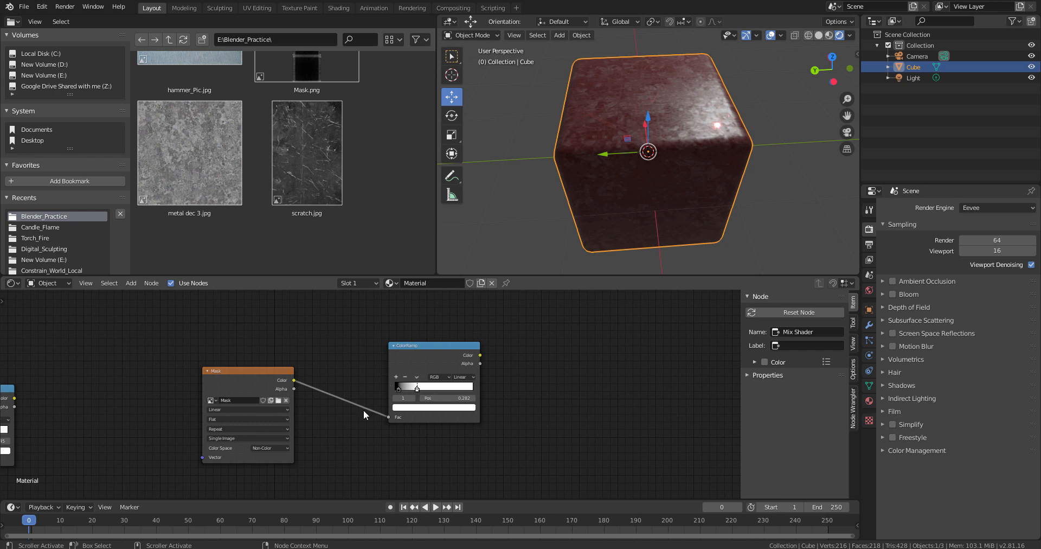
- Move the ColorRamp clear of the Mask texture node and preview the raw Mask on the cube's edges
drag(417, 343, 473, 343)
ctrl+shift+click(264, 369)
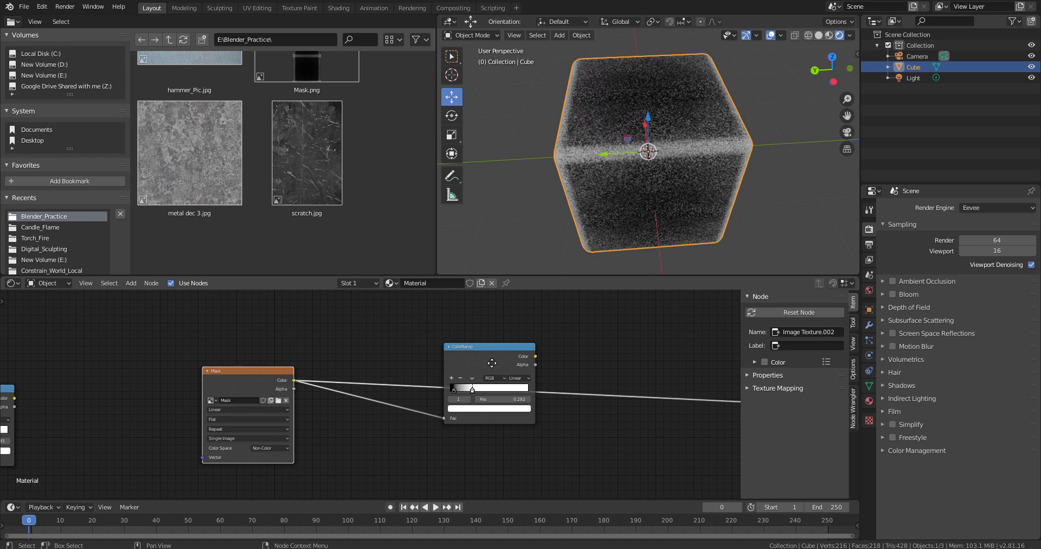
drag(492, 362, 508, 432)
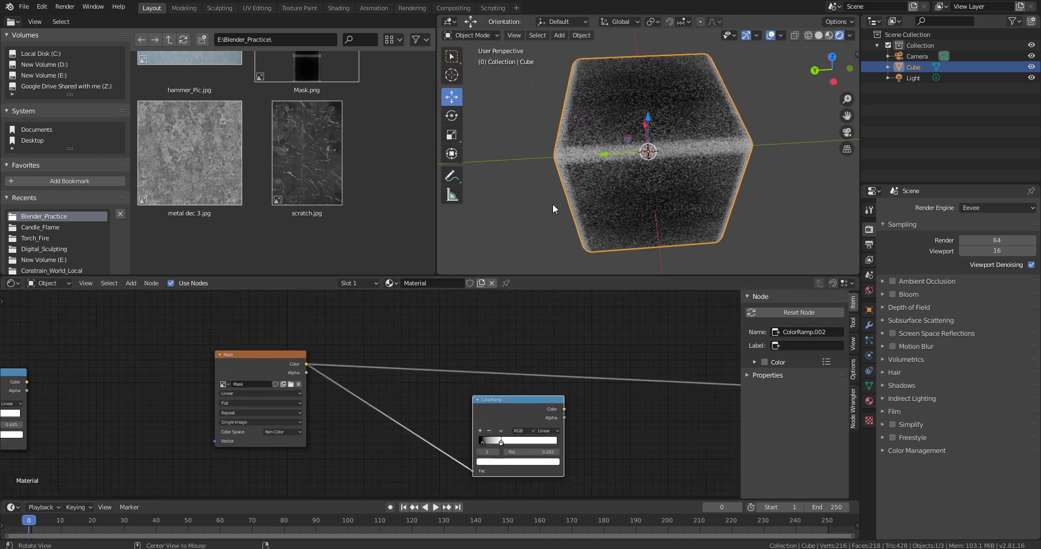
middle_drag(552, 204, 613, 187)
scroll(614, 187, down, 2)
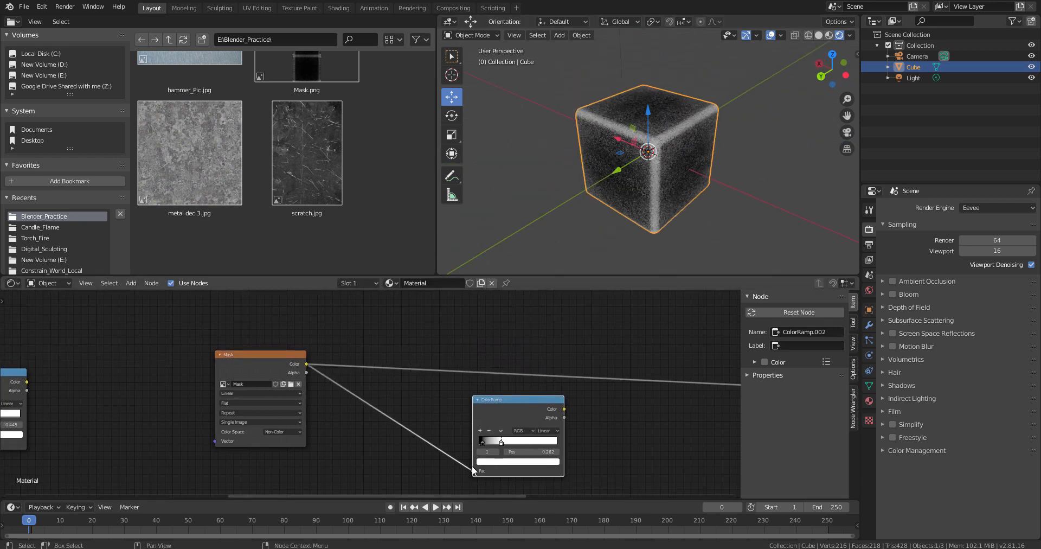
- Preview the ColorRamp while moving its stops, setting the black stop to 0.050 with the white stop close by, and place it beside the Mask node
mouse_move(473, 471)
mouse_down()
mouse_move(308, 372)
mouse_move(471, 472)
mouse_move(527, 441)
mouse_move(459, 448)
mouse_up()
ctrl+shift+click(508, 401)
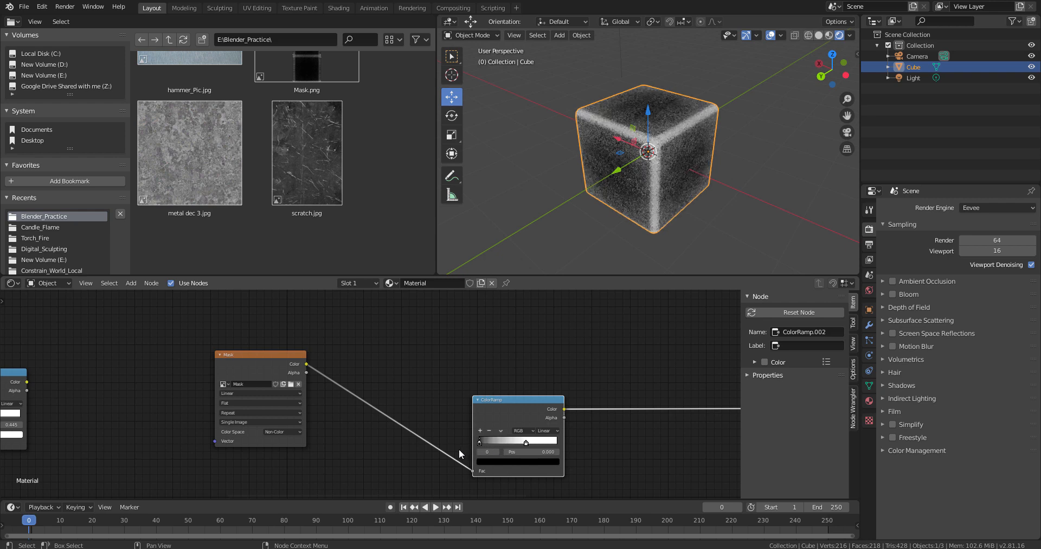
drag(530, 444, 590, 444)
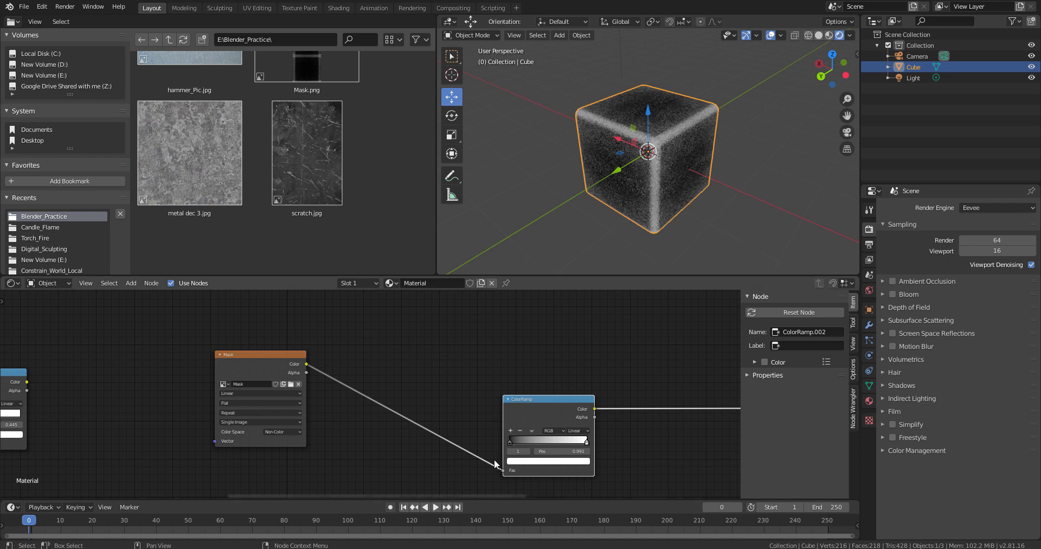
drag(586, 443, 515, 442)
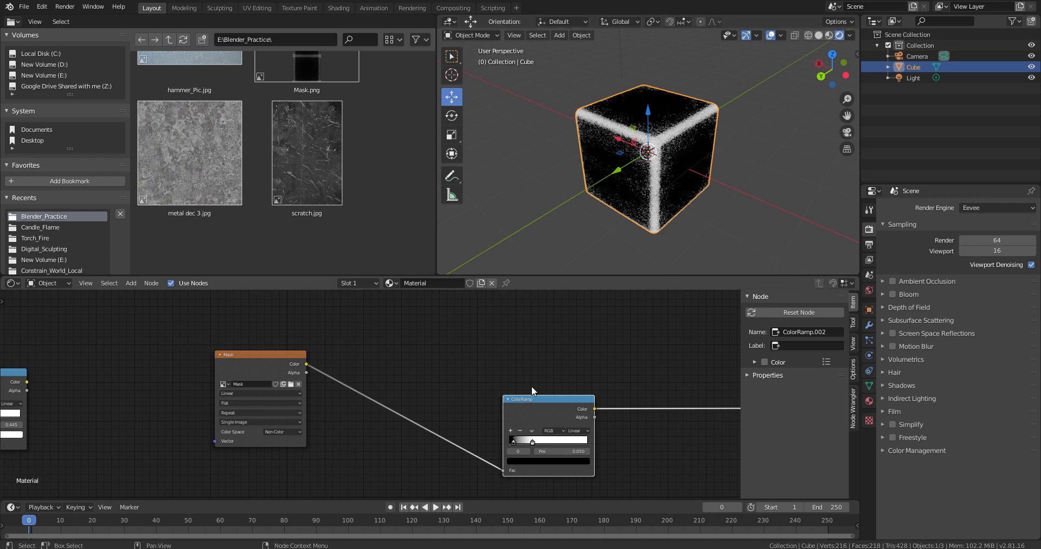
drag(545, 399, 456, 360)
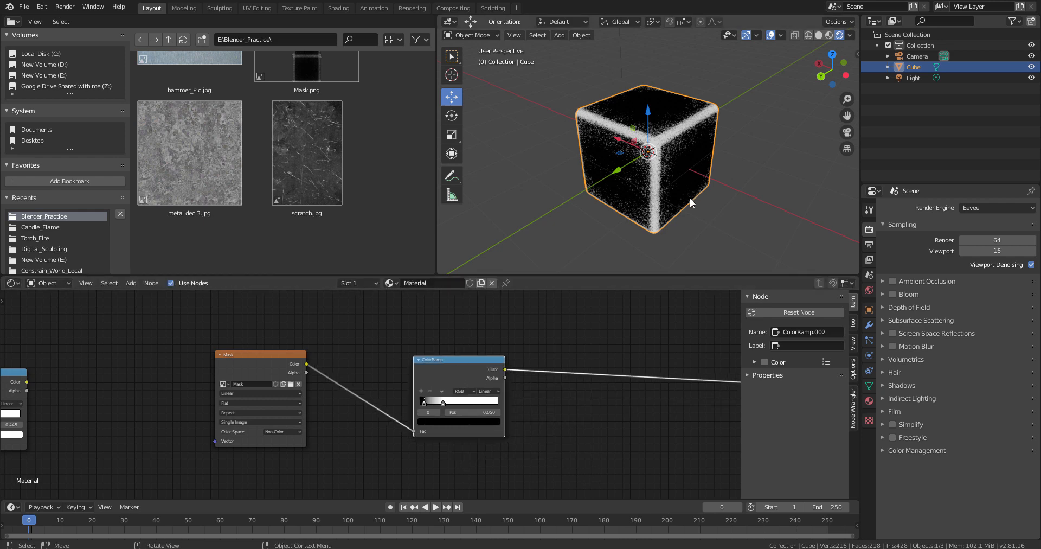
middle_drag(689, 198, 653, 211)
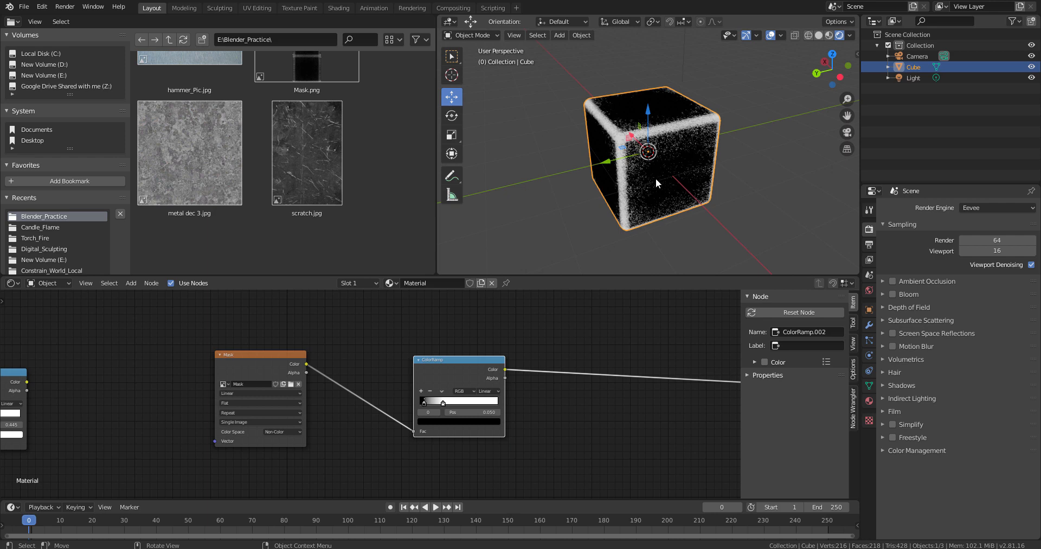
- Link the ColorRamp's Color output to the Mix Shader's Fac input and preview the Mix Shader on the cube's worn edges
middle_drag(632, 412, 317, 393)
scroll(346, 366, down, 2)
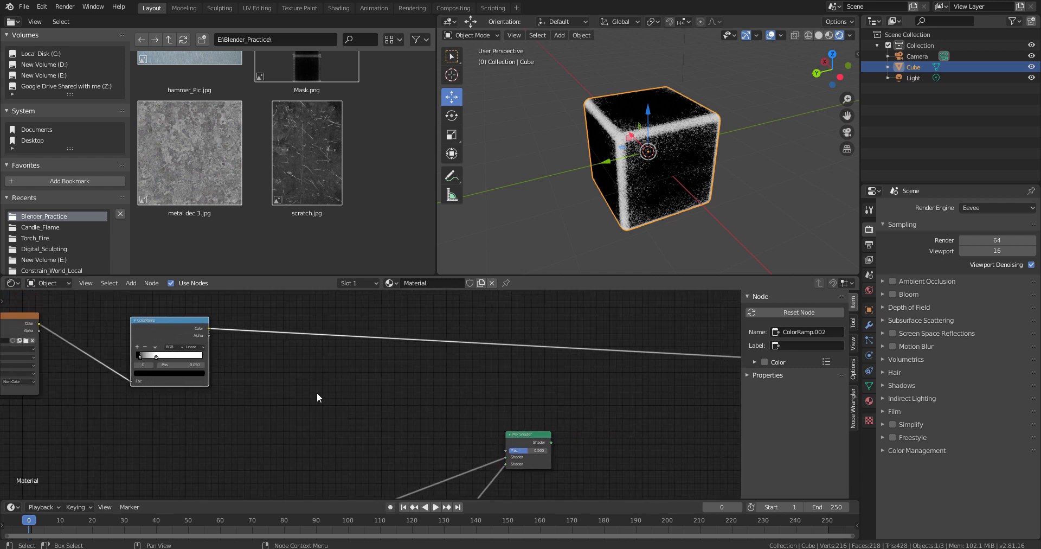
drag(209, 328, 544, 433)
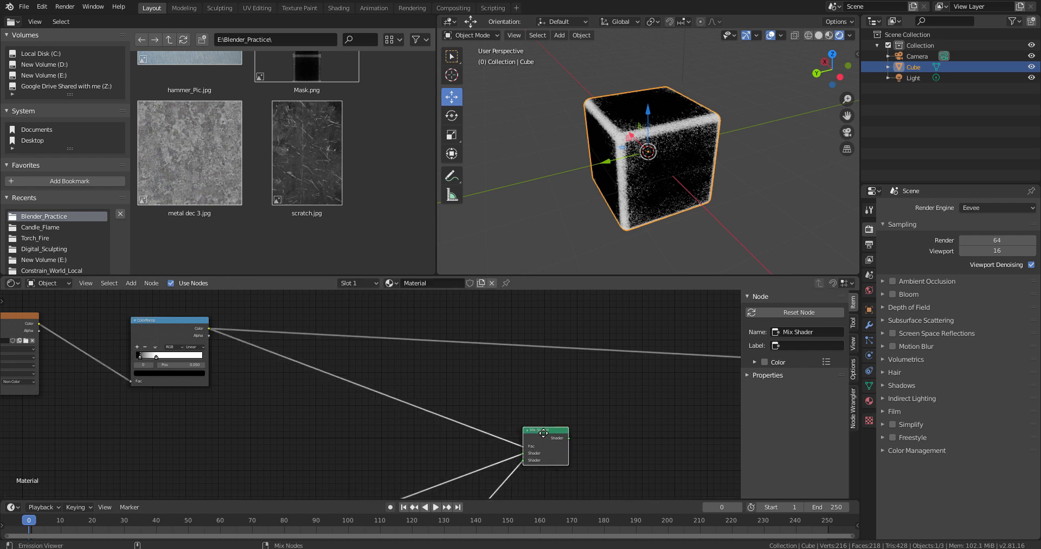
ctrl+shift+click(545, 431)
middle_drag(612, 163, 706, 177)
scroll(706, 177, up, 5)
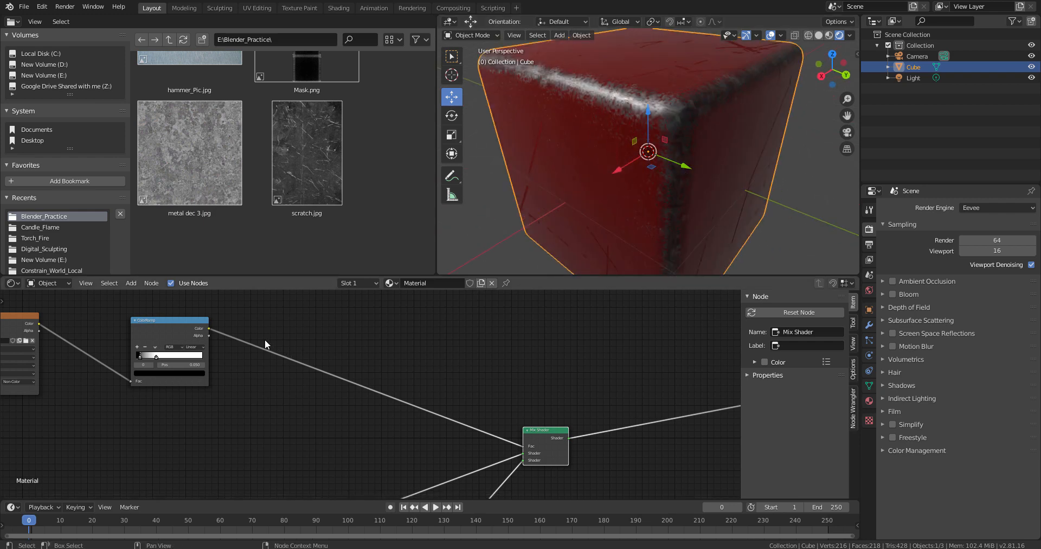
- Preview the ColorRamp connected to the Mix Shader and inspect the mask's black and white areas up close
ctrl+shift+click(185, 320)
scroll(611, 95, down, 3)
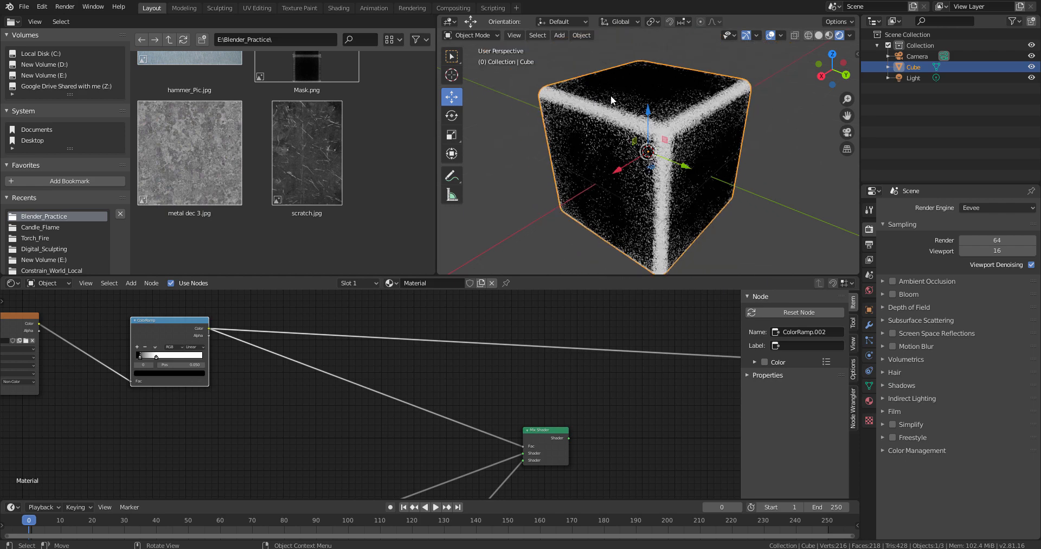
middle_drag(615, 159, 617, 180)
scroll(611, 179, up, 2)
scroll(612, 179, up, 5)
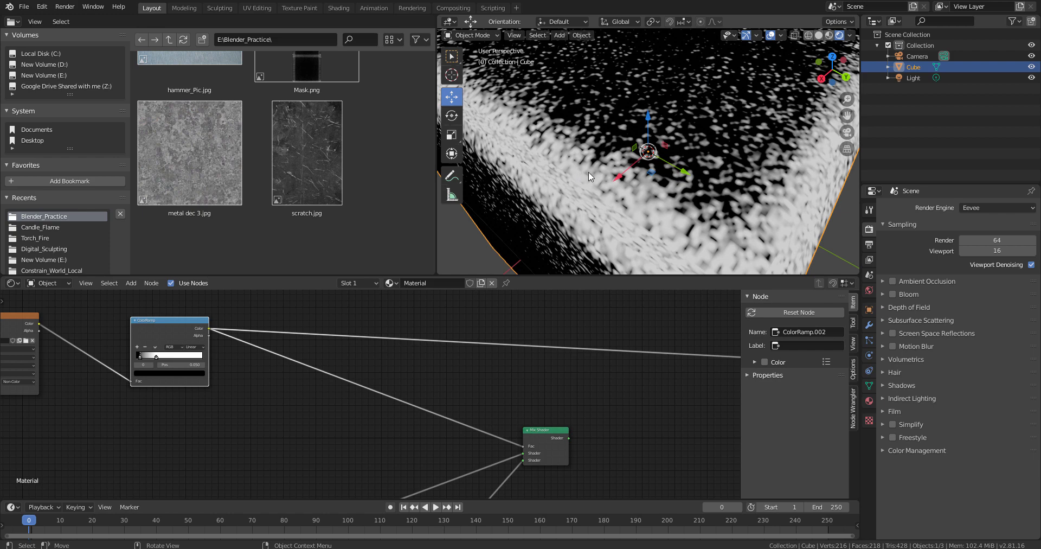
scroll(589, 177, down, 4)
alt+drag(589, 177, 606, 171)
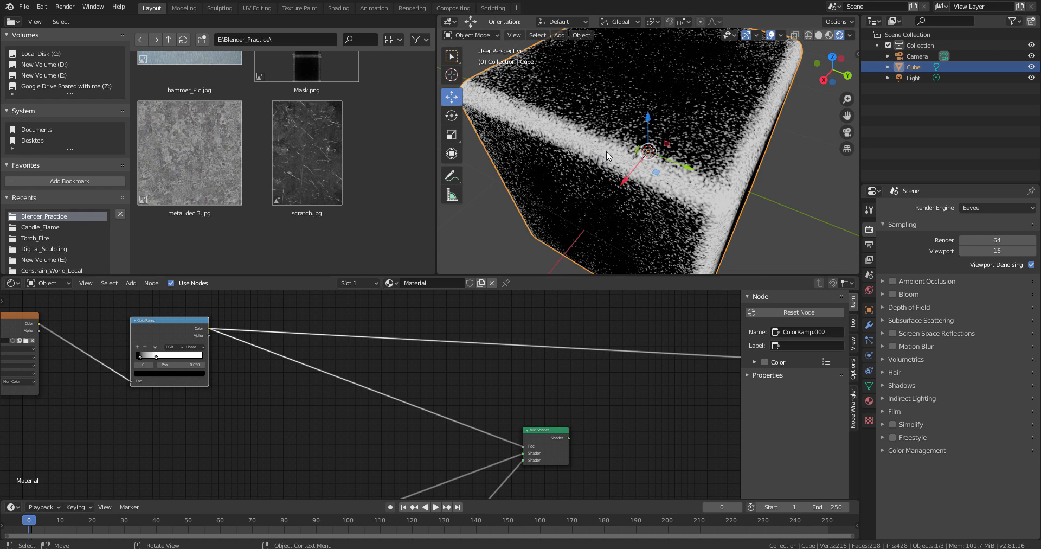
scroll(606, 156, down, 4)
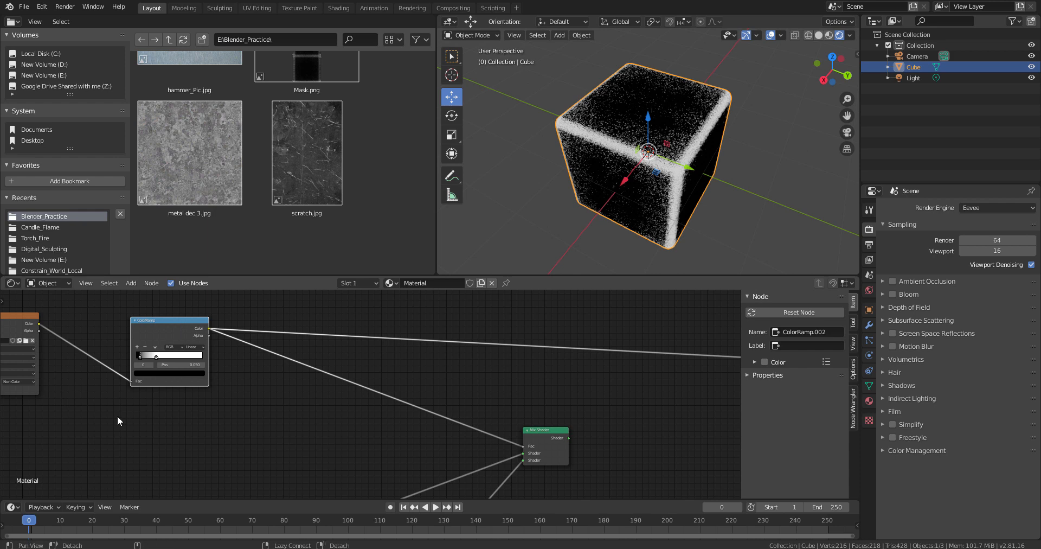
- Preview the raw Mask texture on the cube, followed by the Mix Shader, and look at the worn edges
middle_drag(117, 415, 305, 440)
click(224, 325)
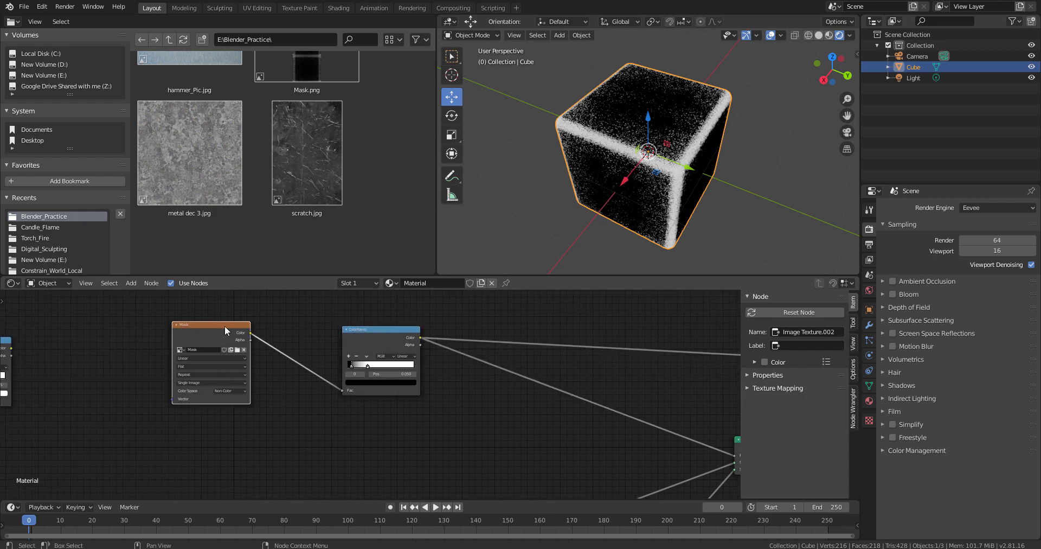
ctrl+shift+click(225, 326)
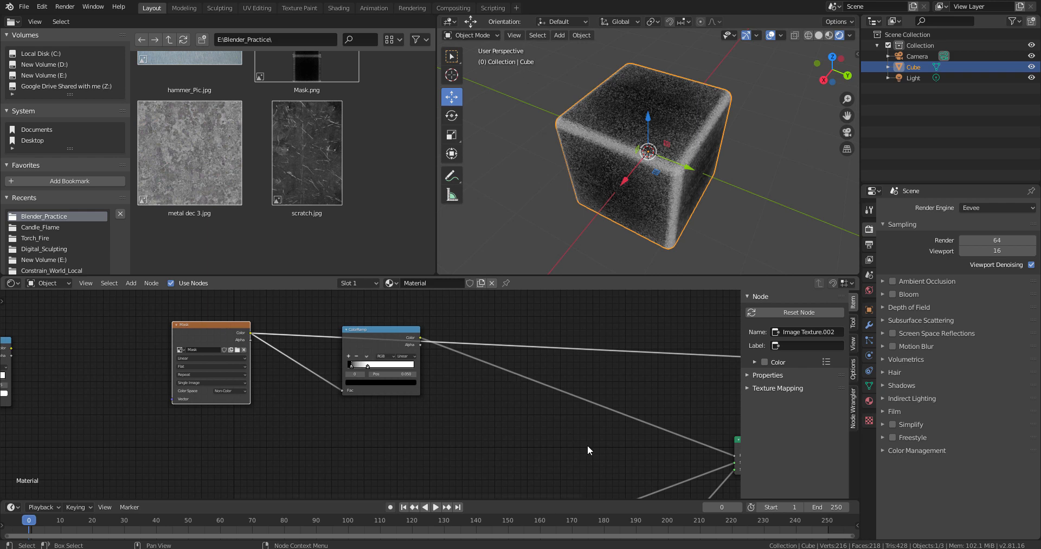
scroll(469, 429, down, 2)
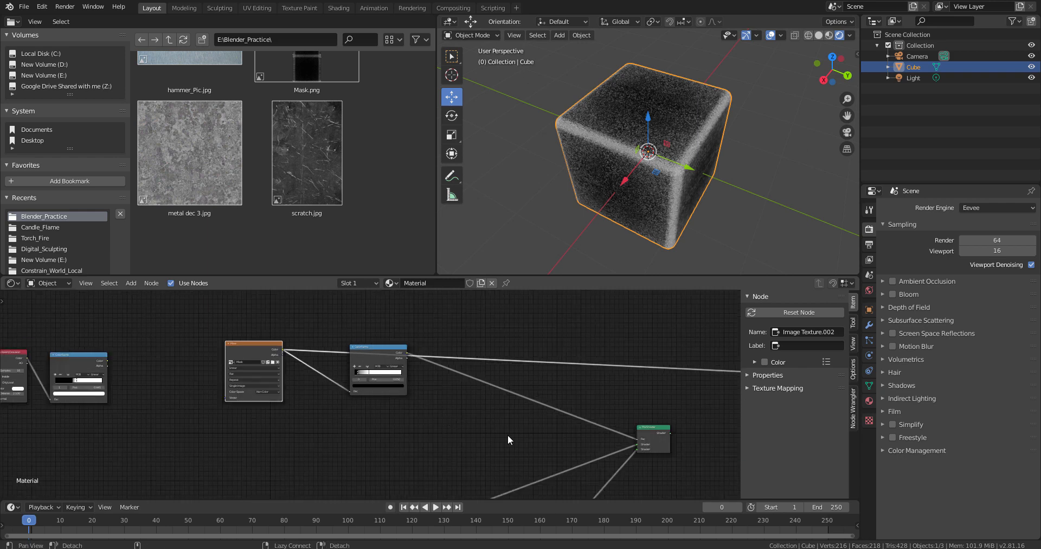
middle_drag(508, 440, 372, 392)
ctrl+shift+click(522, 379)
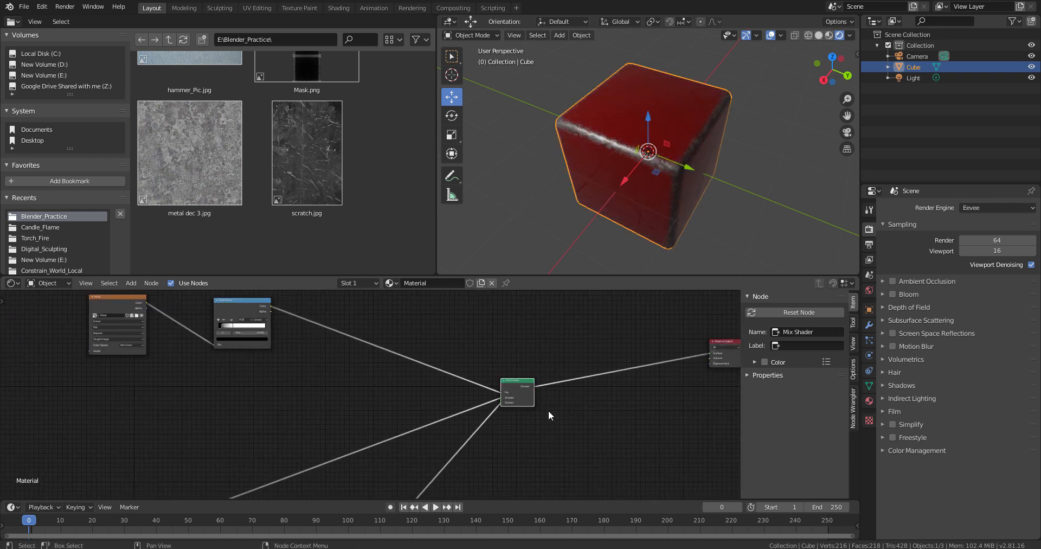
middle_drag(578, 189, 574, 177)
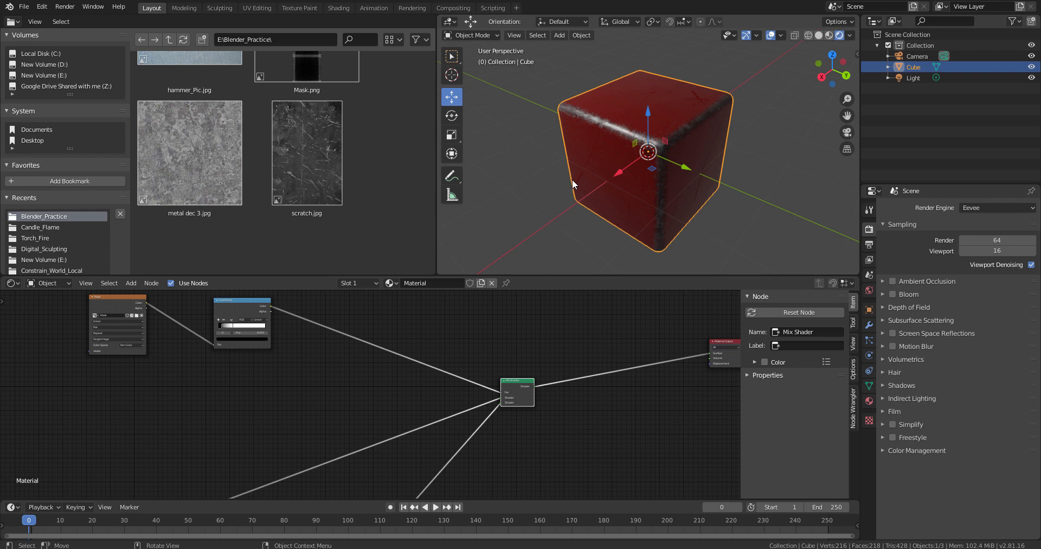
- Move the red Principled BSDF closer to the scratch.jpg texture node and inspect their Roughness link
scroll(335, 429, down, 2)
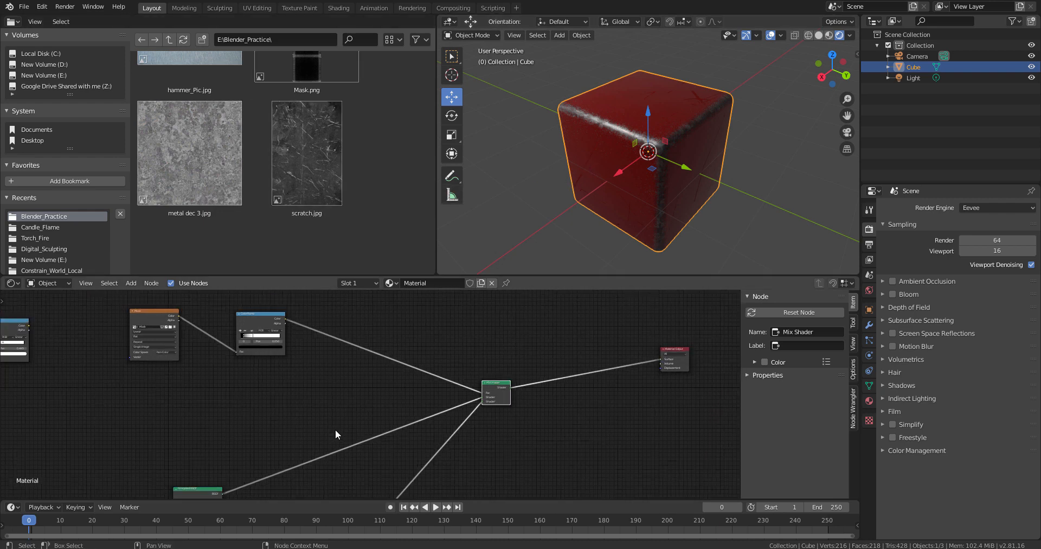
alt+drag(372, 382, 518, 282)
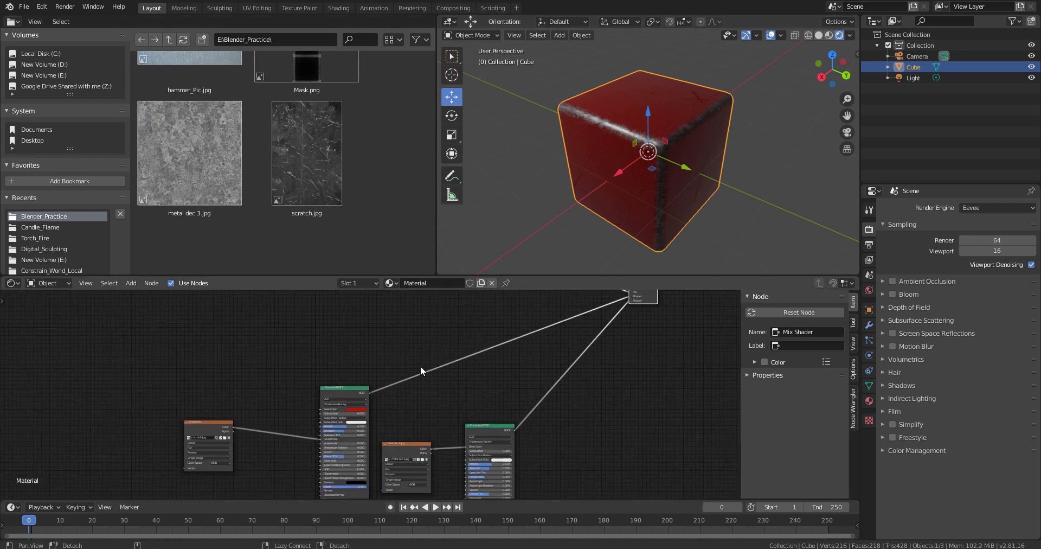
alt+drag(420, 365, 464, 329)
drag(388, 352, 331, 339)
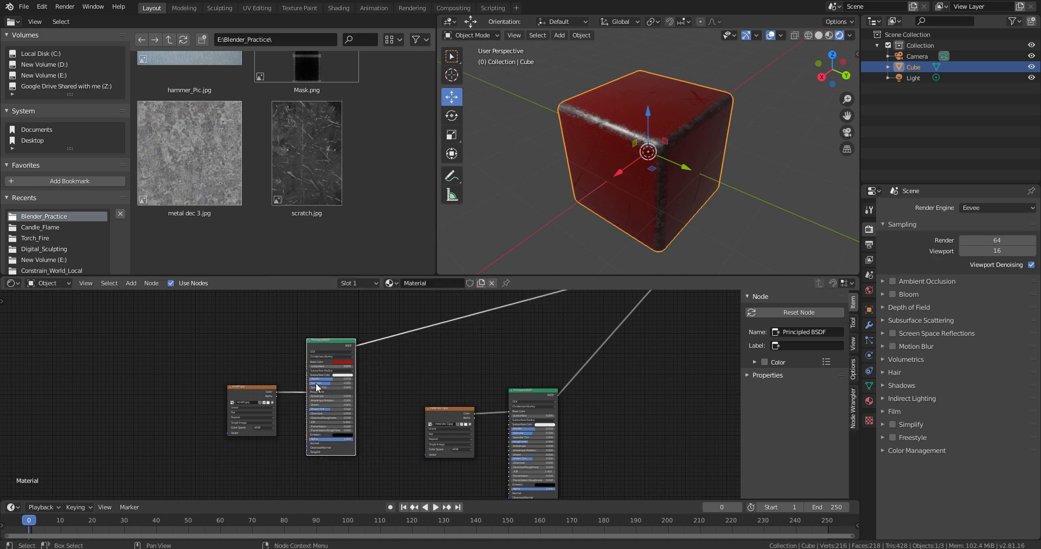
scroll(316, 385, up, 2)
scroll(317, 398, up, 1)
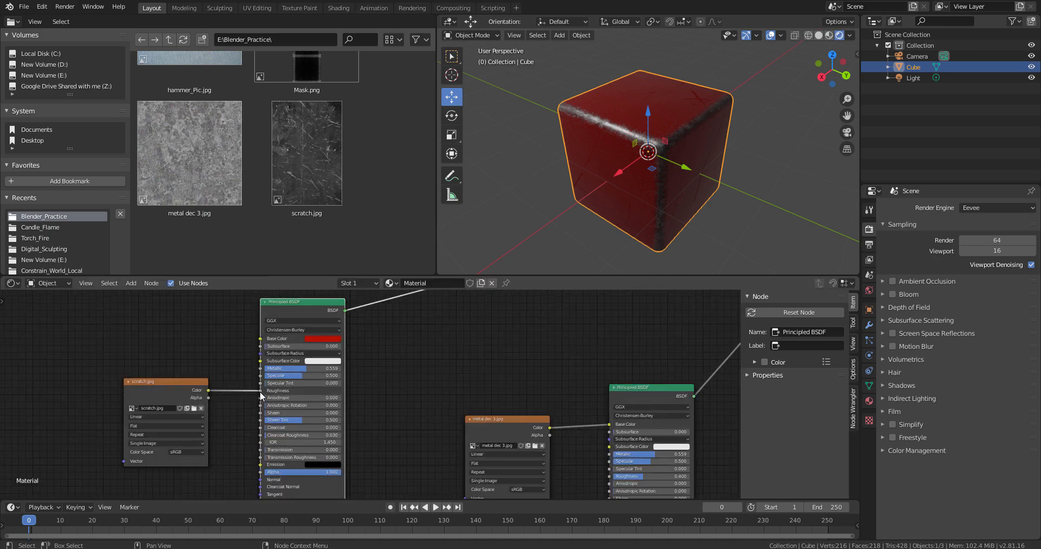
- Examine the second Principled BSDF and select the metal dec 3.jpg texture node feeding its Base Color
scroll(490, 367, down, 3)
alt+drag(505, 362, 411, 411)
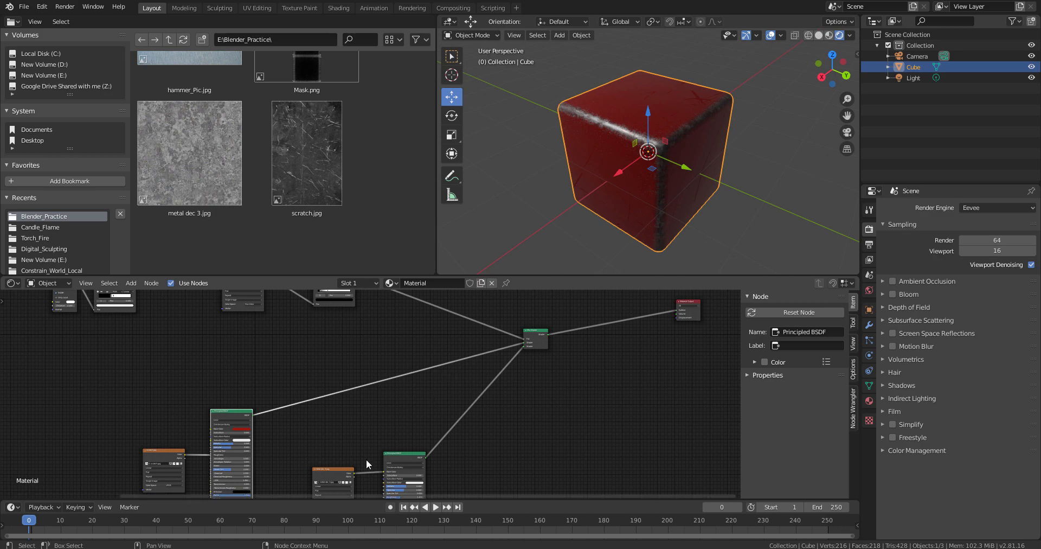
scroll(466, 471, up, 4)
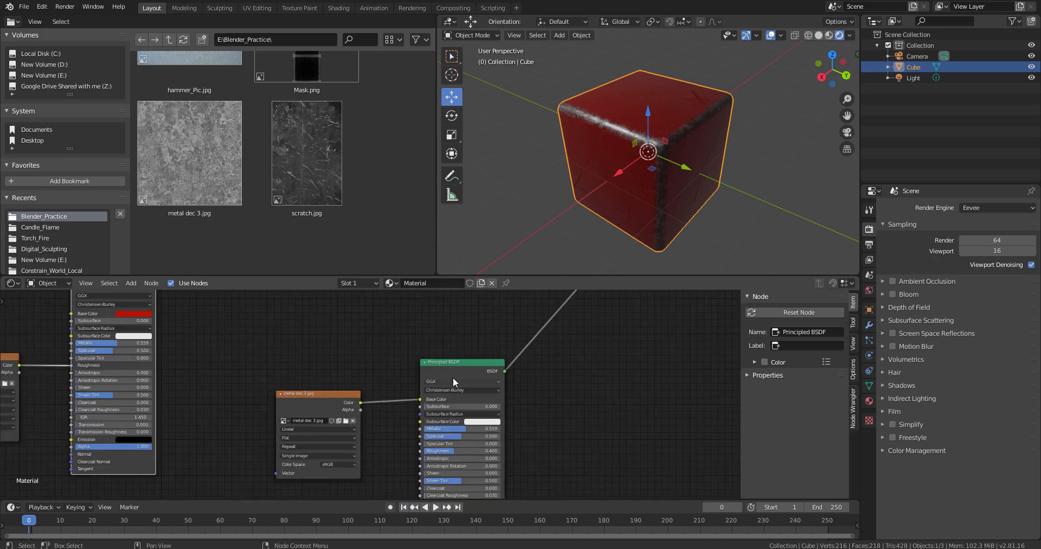
click(300, 394)
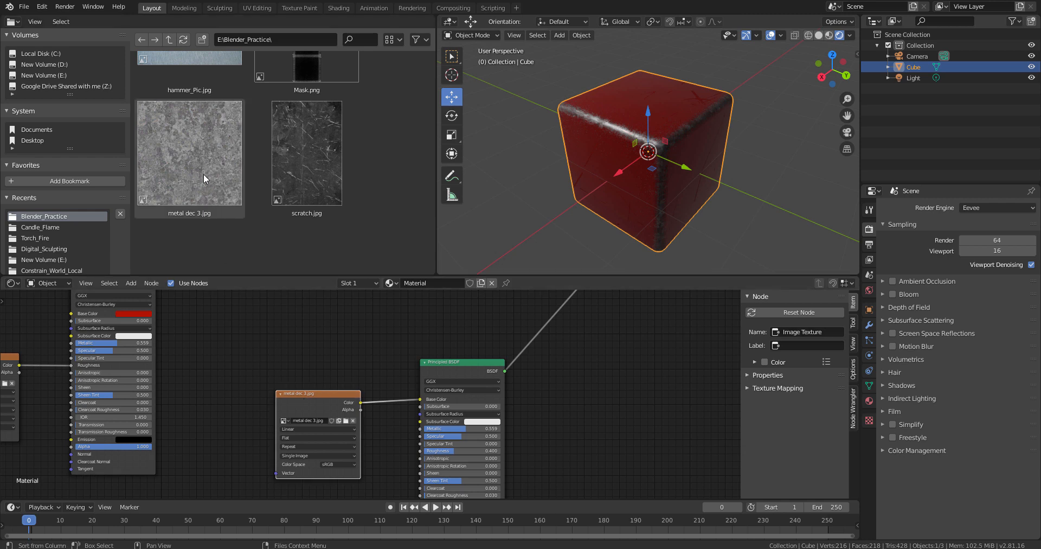
- Select the Mask texture node and look over the unconnected Ambient Occlusion and Geometry node pairs
scroll(374, 401, down, 6)
middle_drag(369, 353, 314, 448)
scroll(314, 449, up, 4)
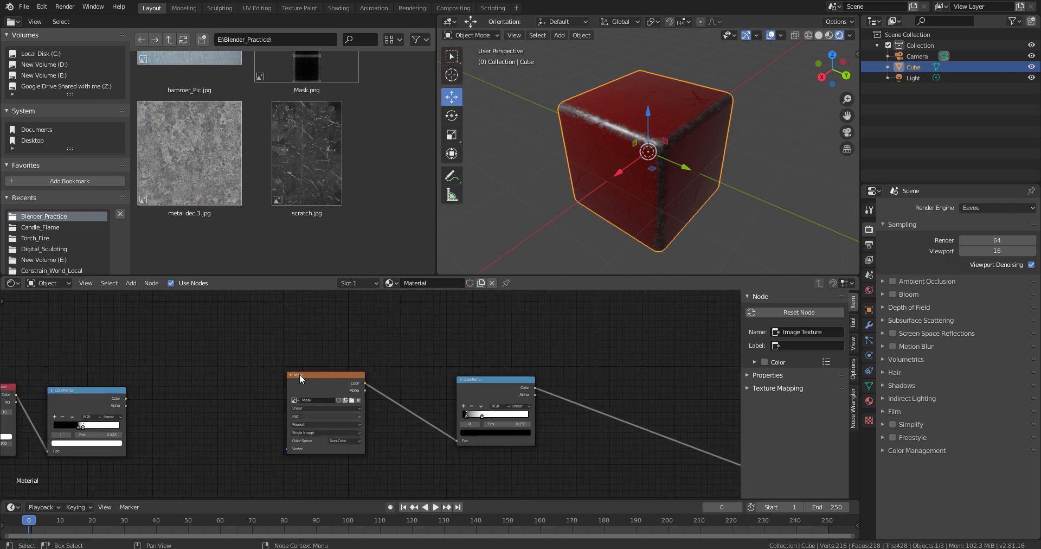
click(317, 374)
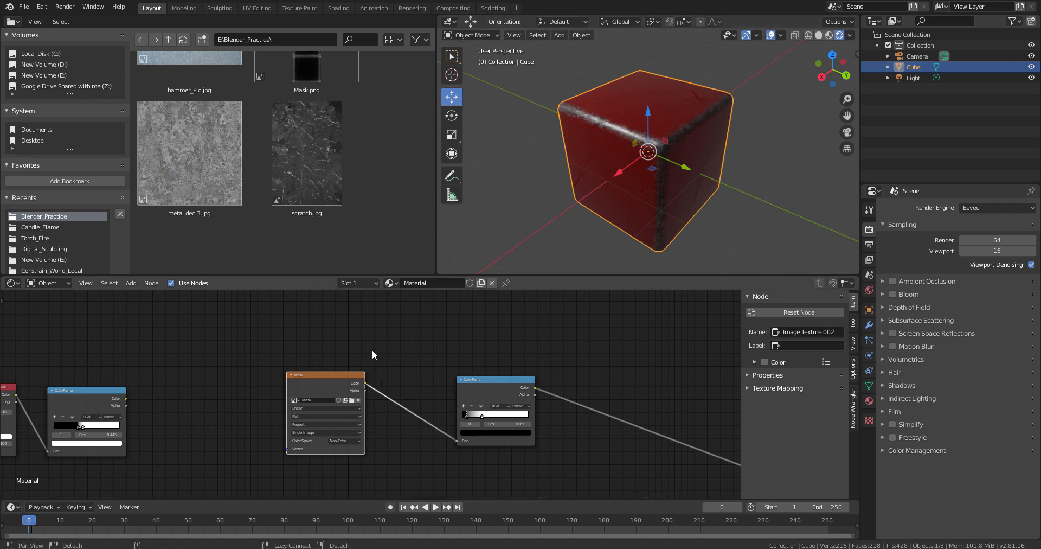
middle_drag(372, 354, 604, 318)
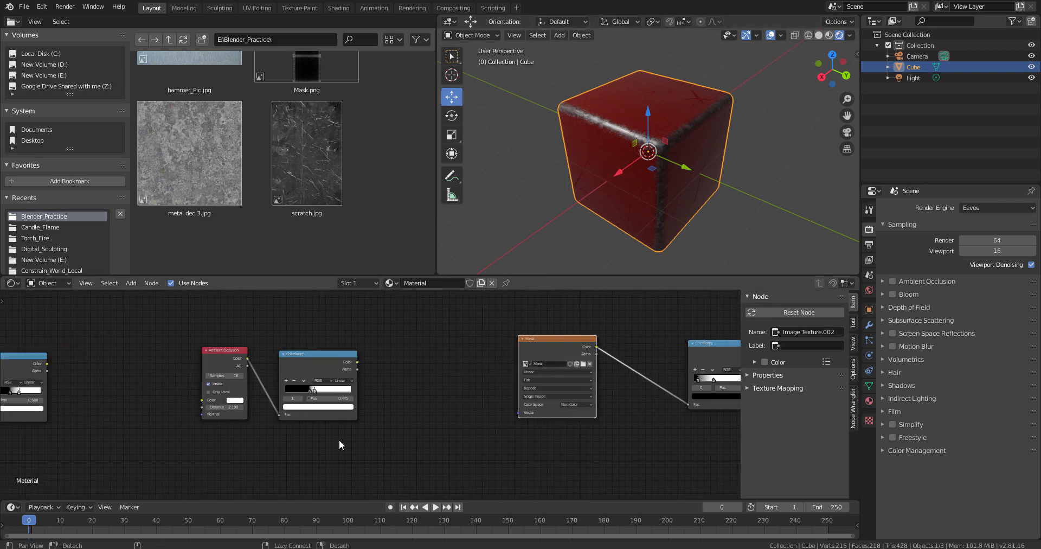
middle_drag(340, 439, 610, 441)
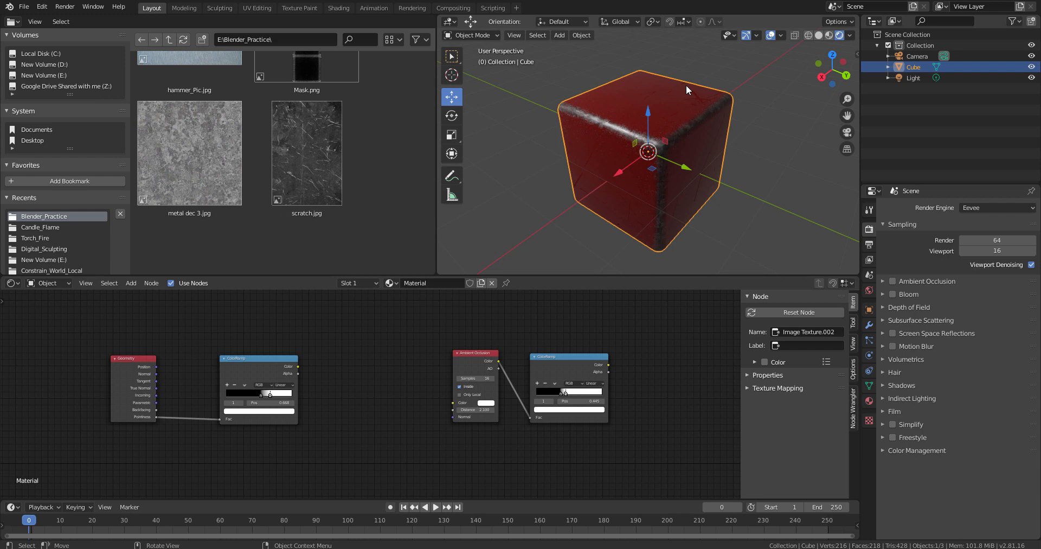
- Shift the Geometry node slightly and move its linked ColorRamp a little lower
click(132, 356)
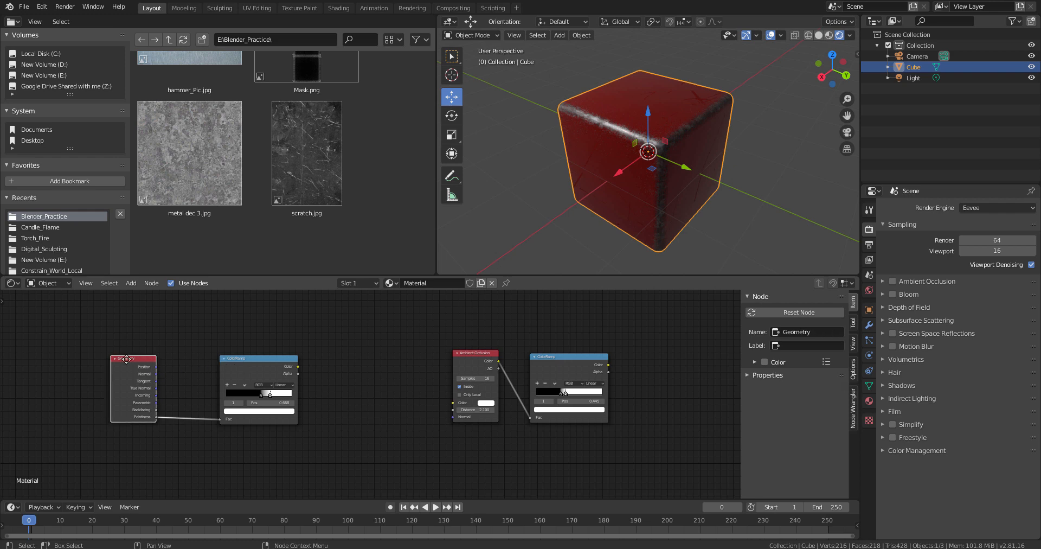
drag(133, 356, 129, 353)
drag(261, 358, 266, 382)
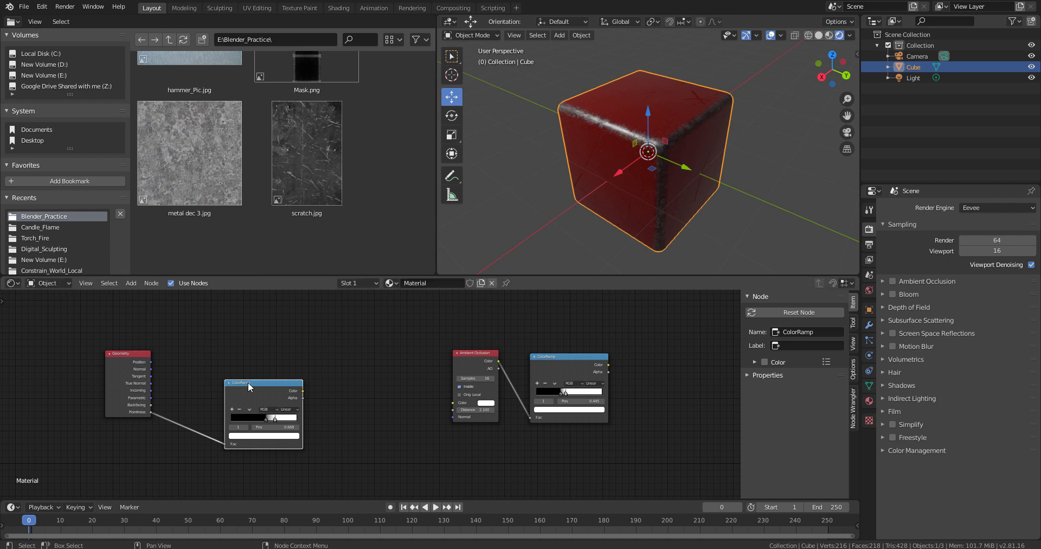
- Cycle the preview through the Geometry node's outputs on the cube, ending with Pointiness
ctrl+shift+click(130, 350)
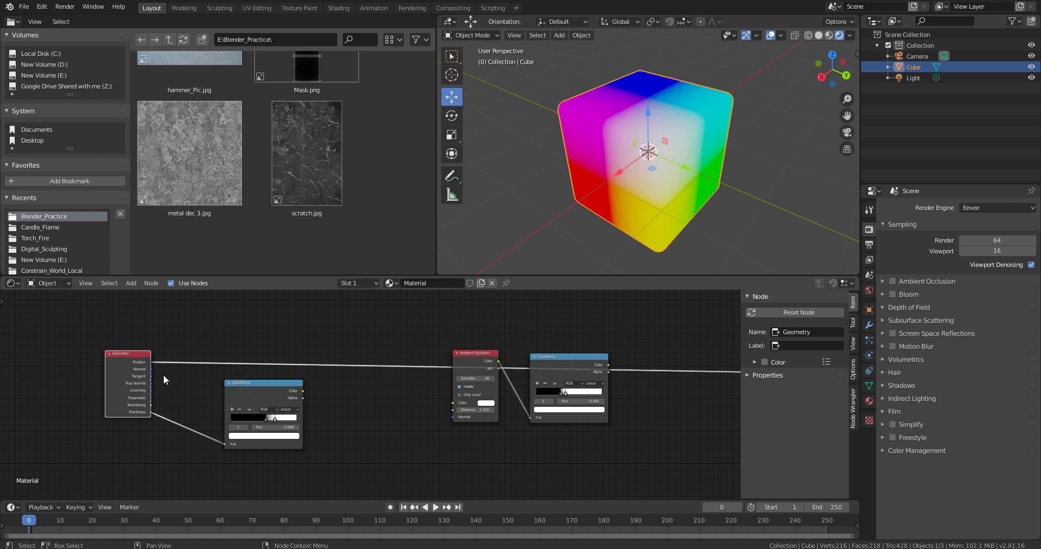
key(ctrl+z)
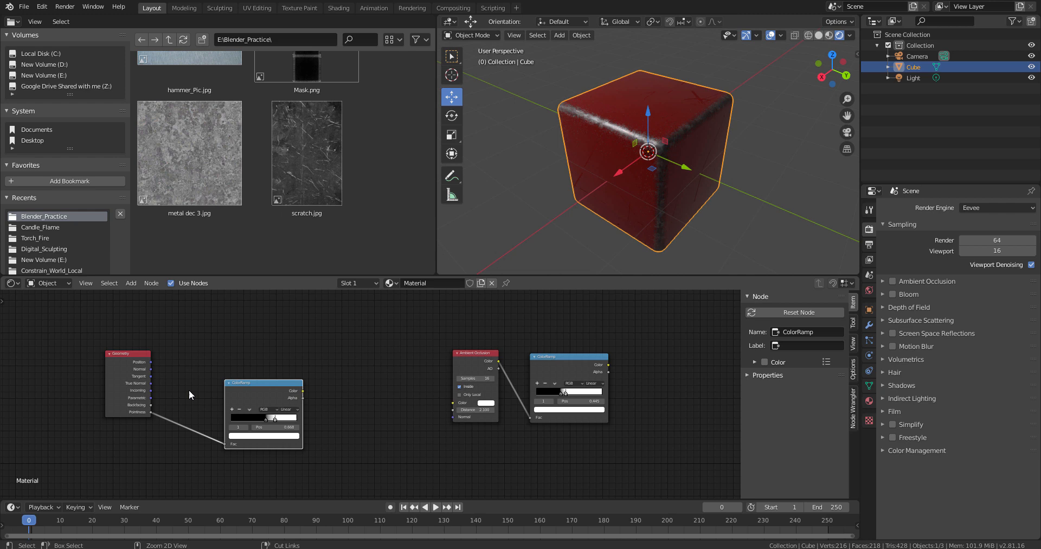
ctrl+shift+click(139, 353)
ctrl+shift+click(138, 353)
ctrl+shift+click(138, 353)
ctrl+shift+click(137, 353)
ctrl+shift+click(137, 354)
ctrl+shift+click(137, 354)
ctrl+shift+click(137, 353)
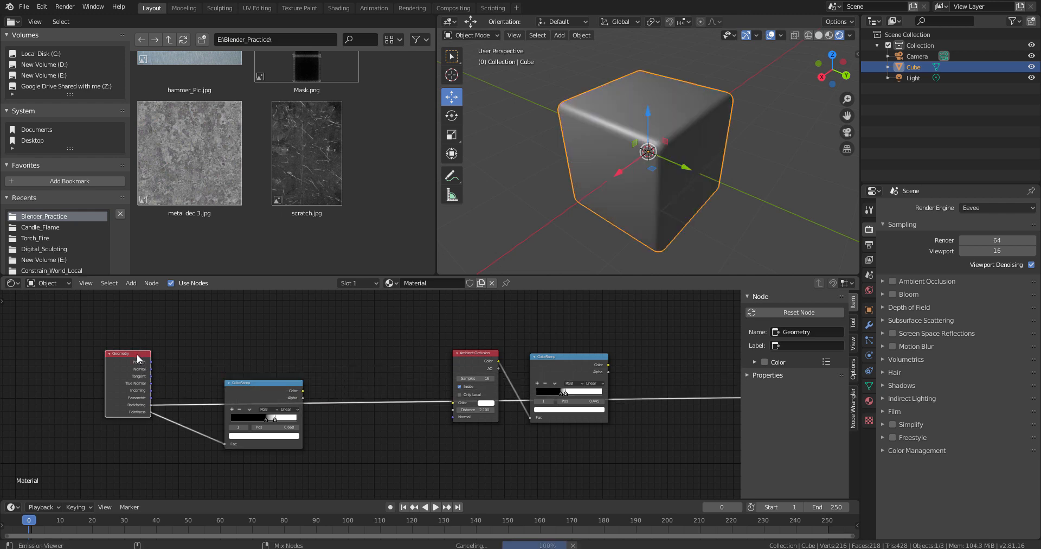
ctrl+shift+click(137, 354)
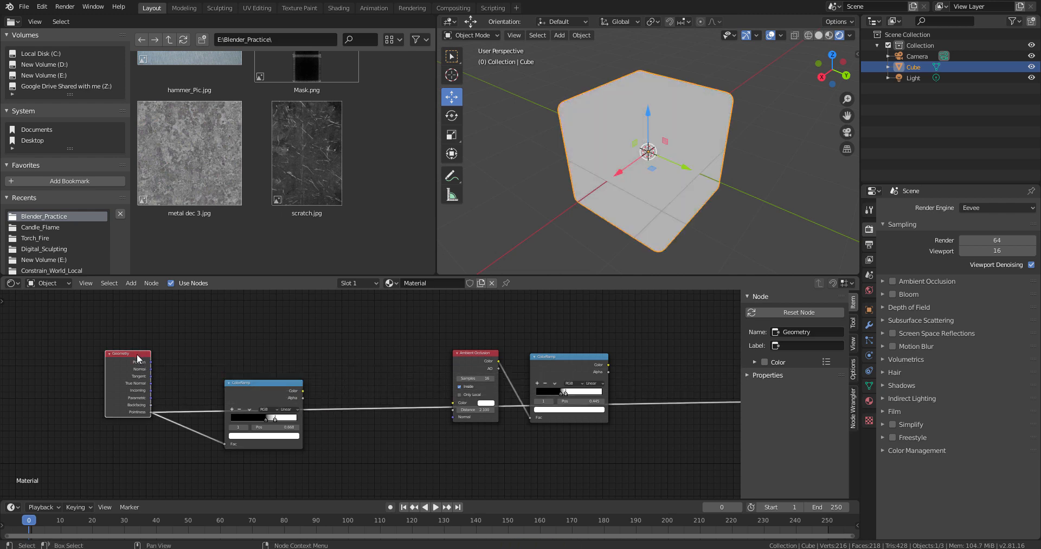
- Move the ColorRamp clear of the Pointiness preview link and set the render engine to Cycles
drag(255, 383, 265, 442)
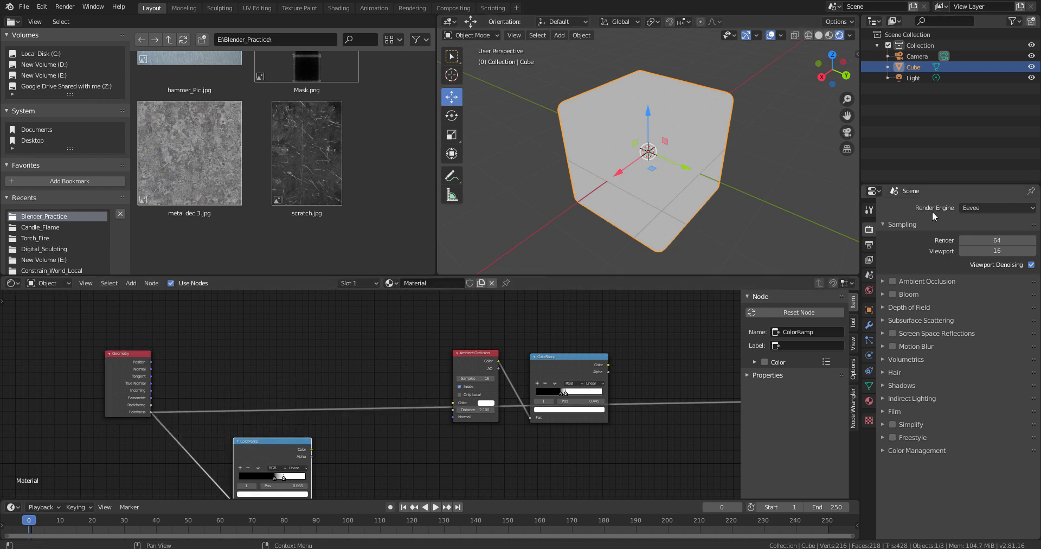
click(977, 208)
click(981, 244)
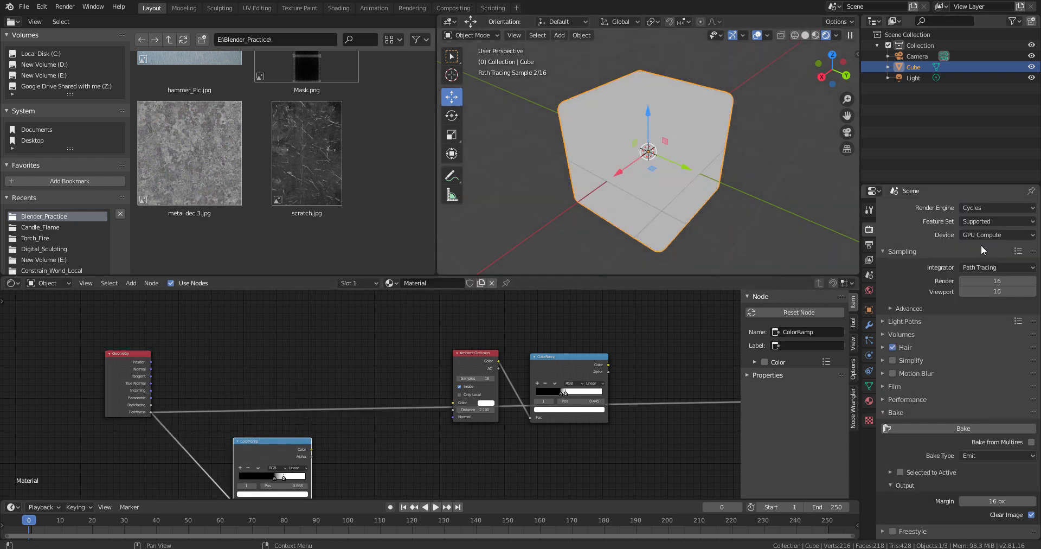
mouse_move(697, 175)
middle_down()
mouse_move(662, 204)
mouse_move(637, 204)
middle_up()
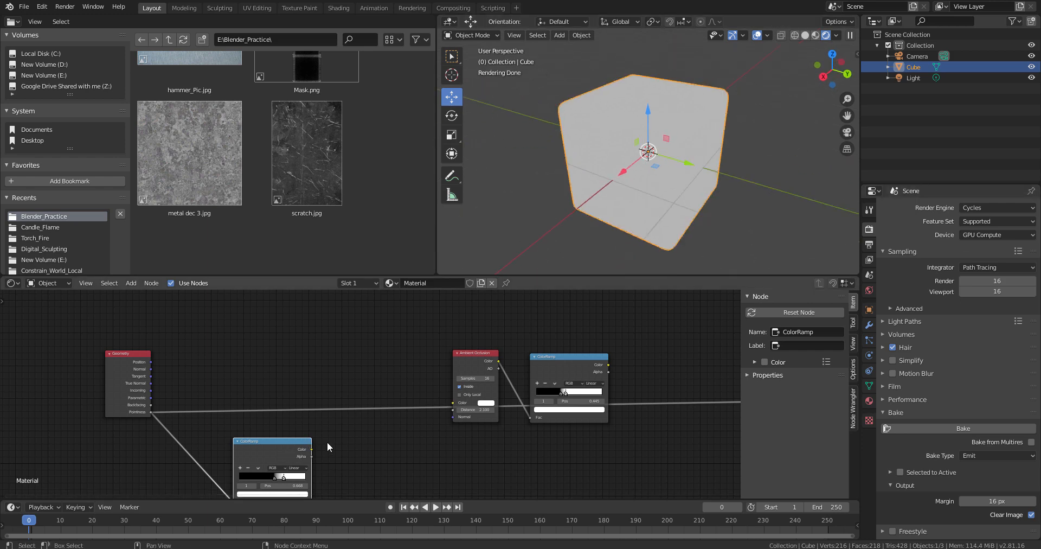
- Preview the ColorRamp linked to Pointiness on the cube and set its white stop to position 0.691
middle_drag(338, 467, 353, 421)
ctrl+shift+click(304, 396)
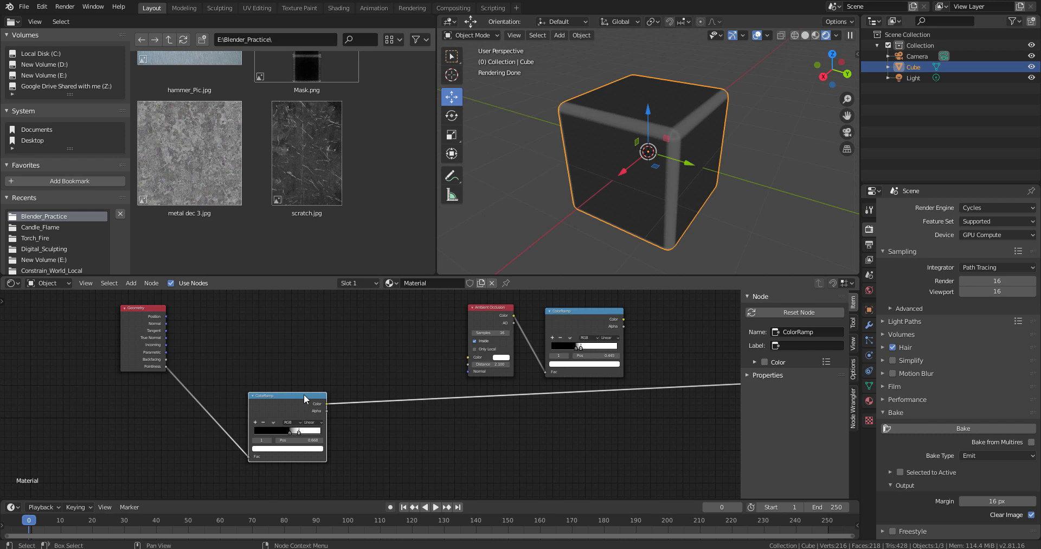
key(g)
click(287, 434)
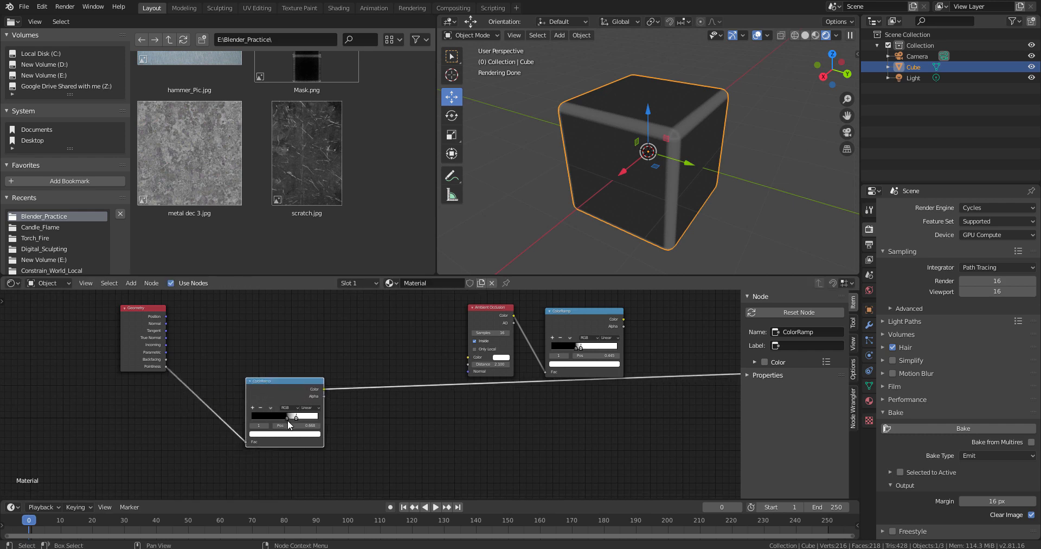
scroll(374, 433, up, 2)
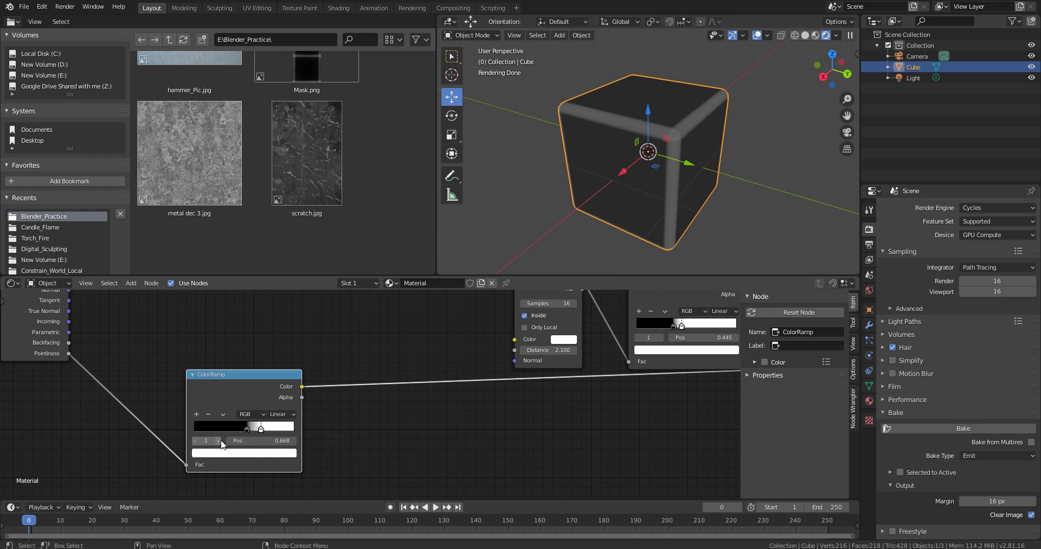
drag(247, 429, 277, 434)
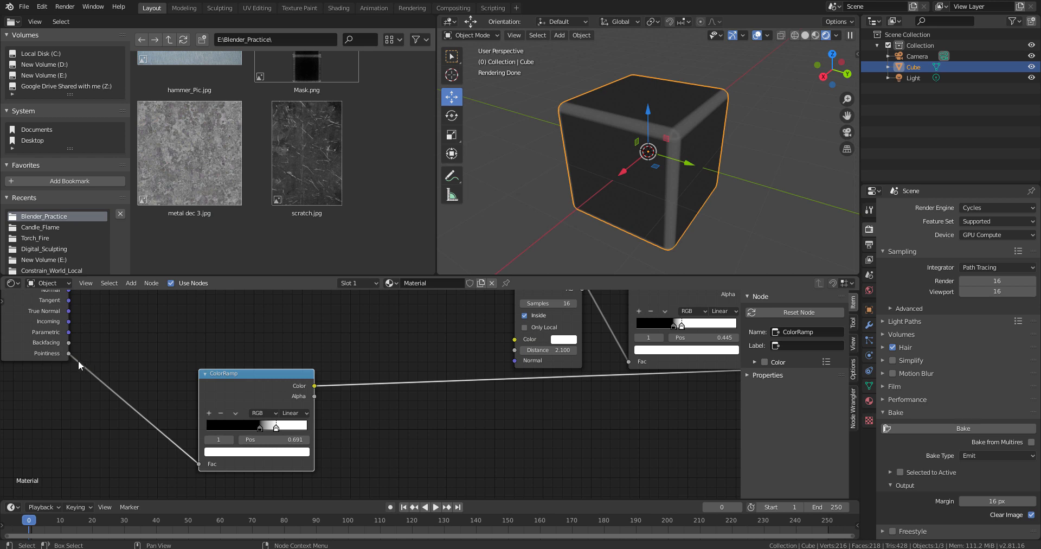
- Place the ColorRamp level with the Geometry node, between it and the Ambient Occlusion node
key(alt)
alt+drag(134, 350, 219, 423)
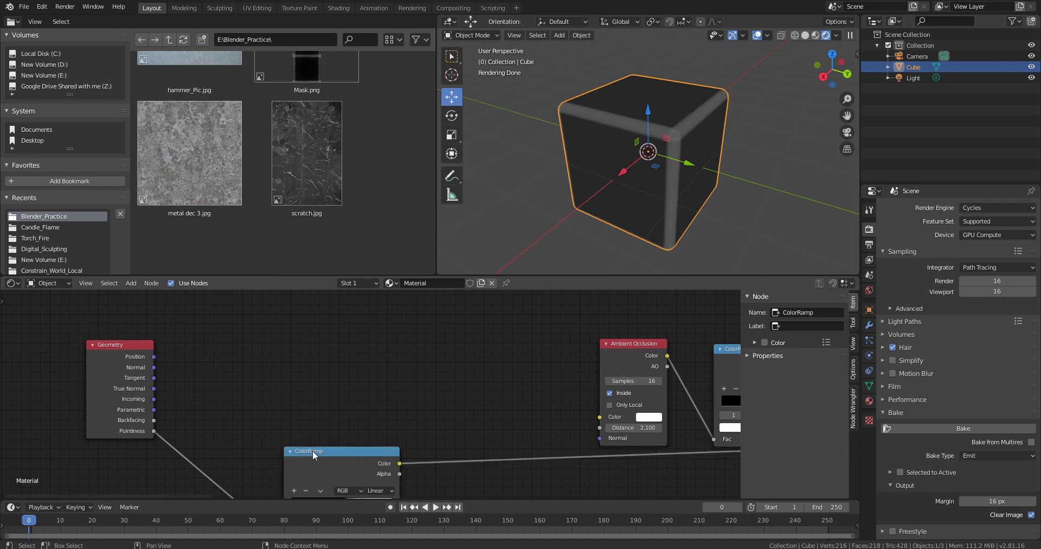
drag(313, 451, 295, 346)
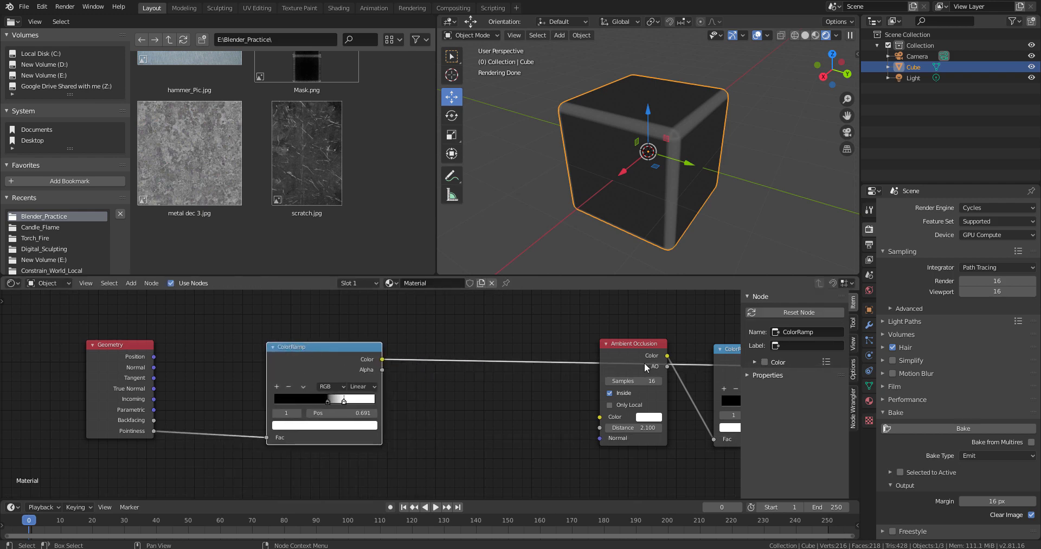
- Preview the Mix Shader on the cube in Cycles
scroll(623, 401, down, 3)
middle_drag(605, 434, 224, 434)
ctrl+shift+click(651, 411)
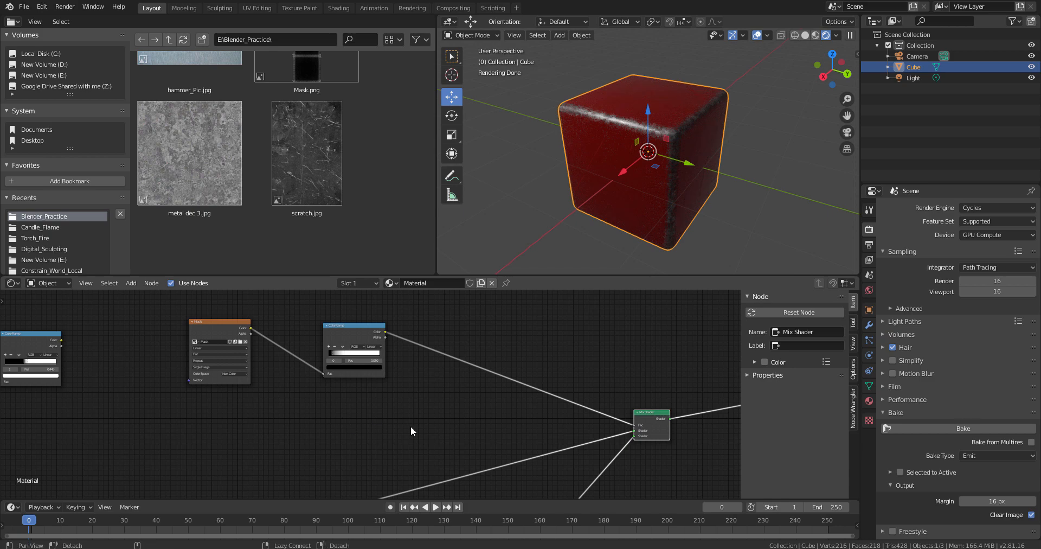
- Add a second Geometry node directly below the existing Geometry node
ctrl+scroll(264, 429, up, 10)
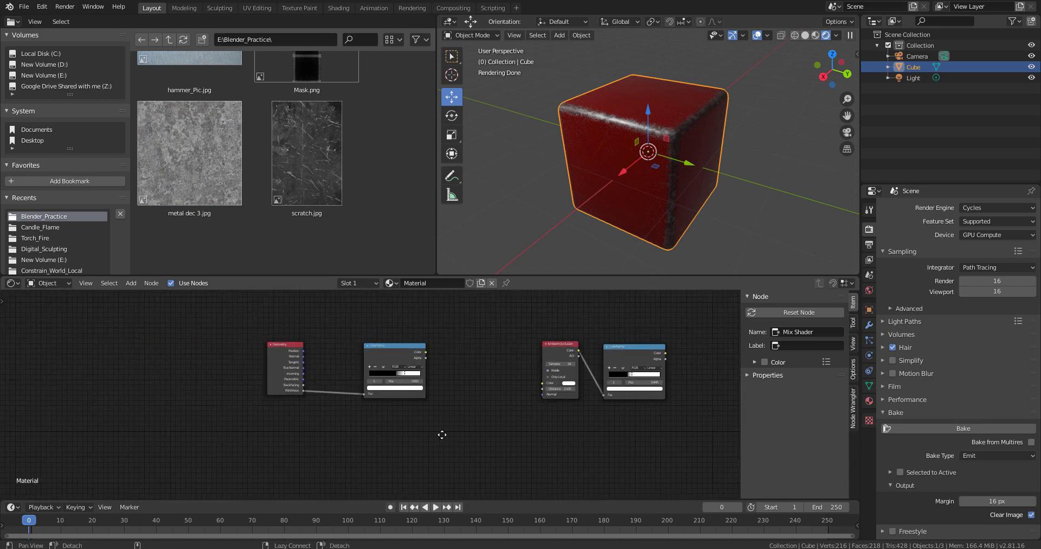
scroll(337, 460, up, 1)
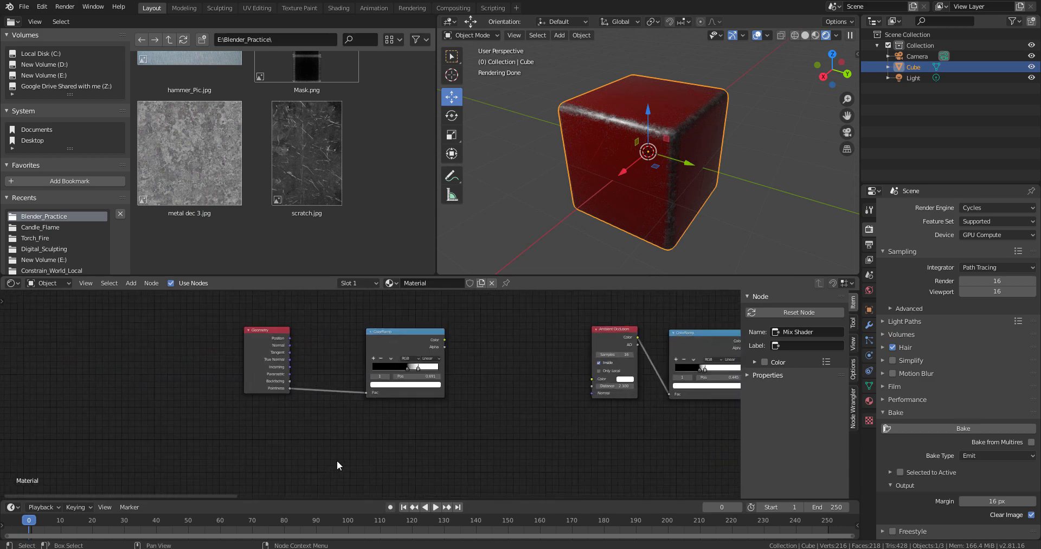
click(131, 283)
click(173, 295)
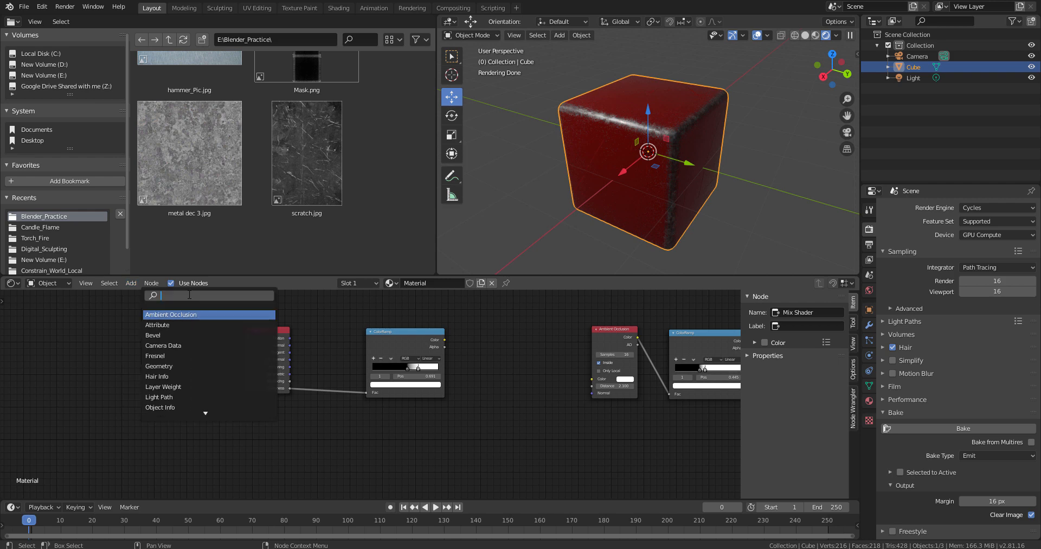
text(geo)
key(Return)
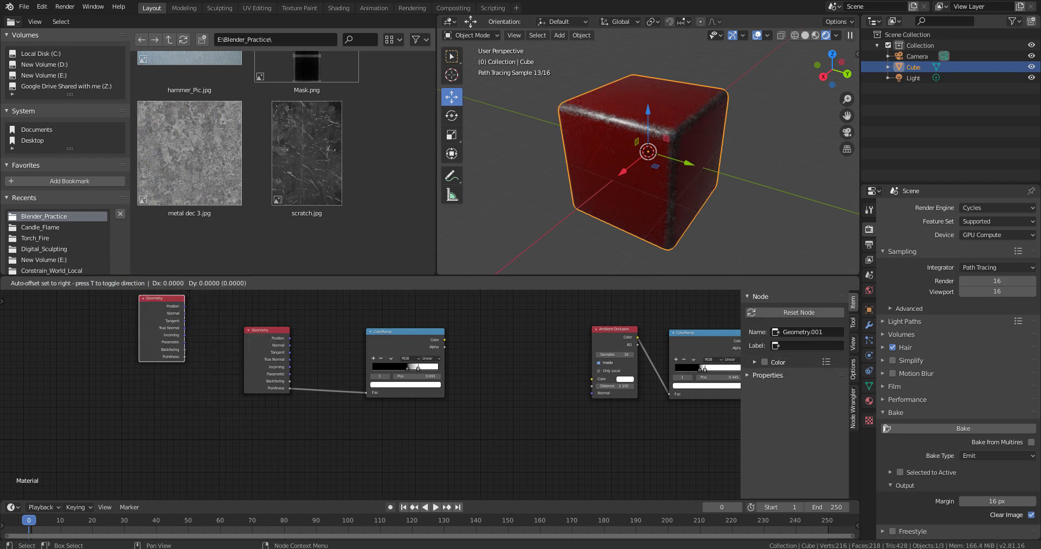
click(349, 471)
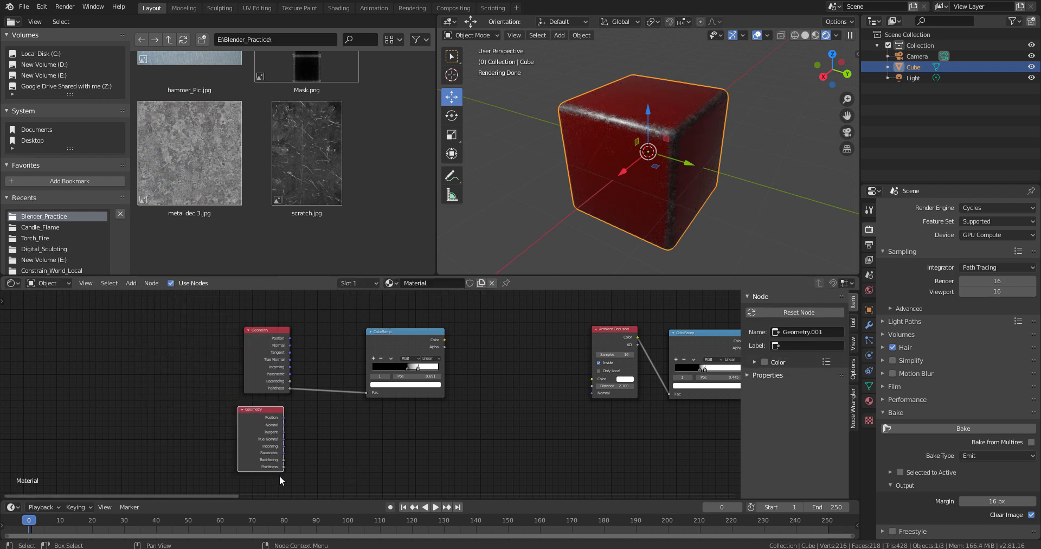
- Preview the outputs of the new Geometry node on the cube one after another, from Position through to Pointiness
ctrl+shift+click(272, 412)
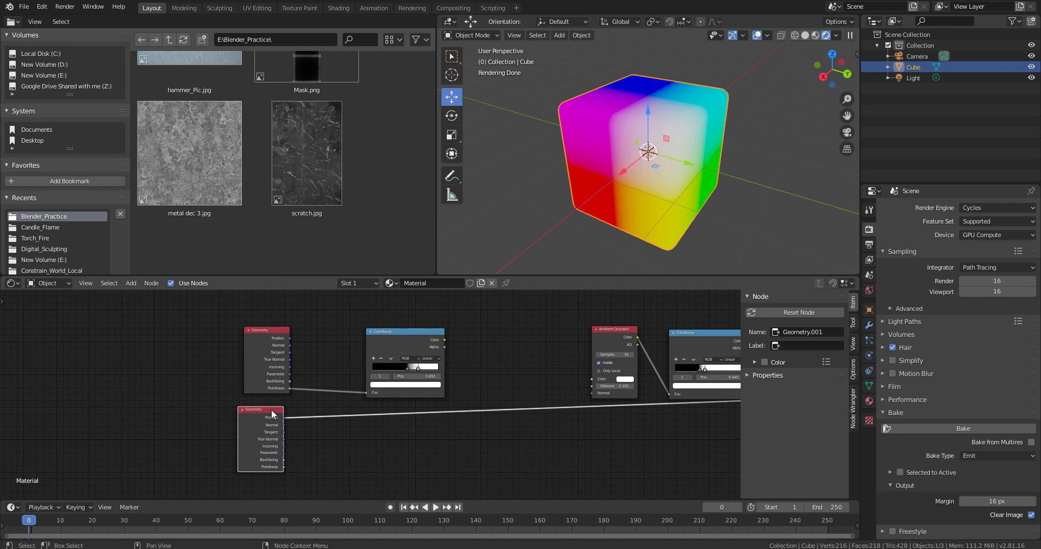
scroll(285, 475, up, 1)
scroll(285, 472, up, 4)
middle_drag(333, 455, 428, 385)
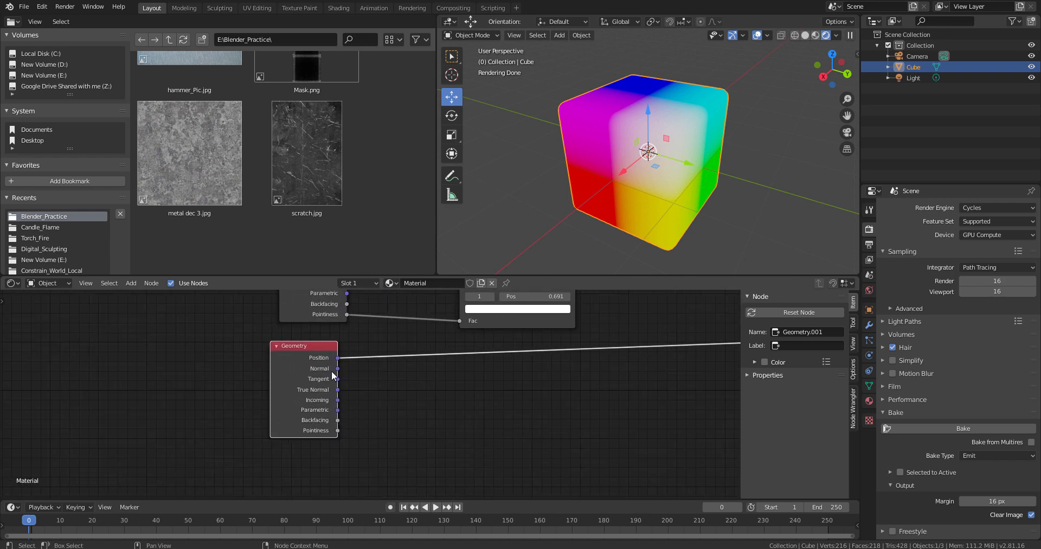
ctrl+shift+click(323, 345)
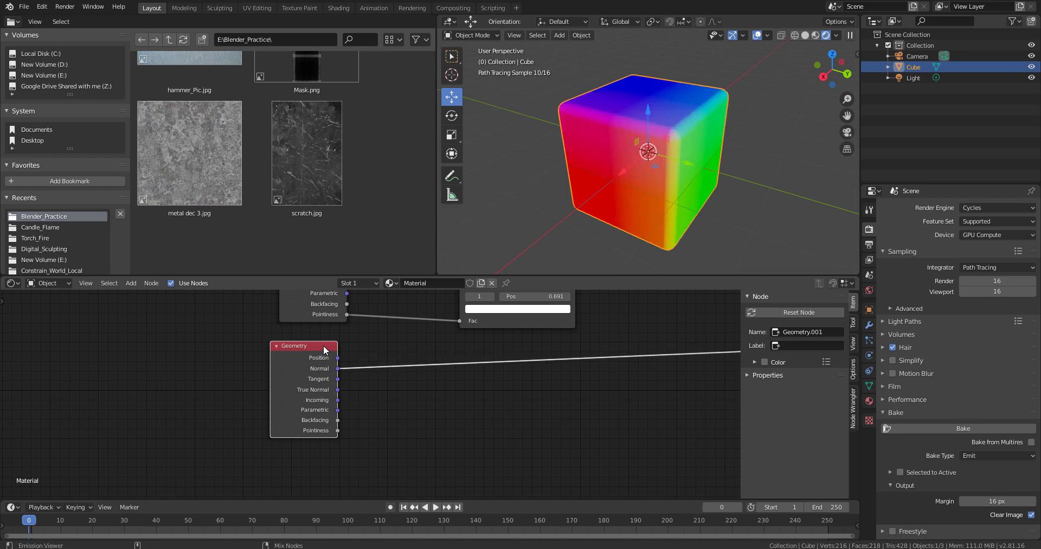
ctrl+shift+click(324, 345)
ctrl+shift+click(323, 345)
ctrl+shift+click(323, 345)
ctrl+shift+click(323, 344)
ctrl+shift+click(323, 345)
ctrl+shift+click(323, 345)
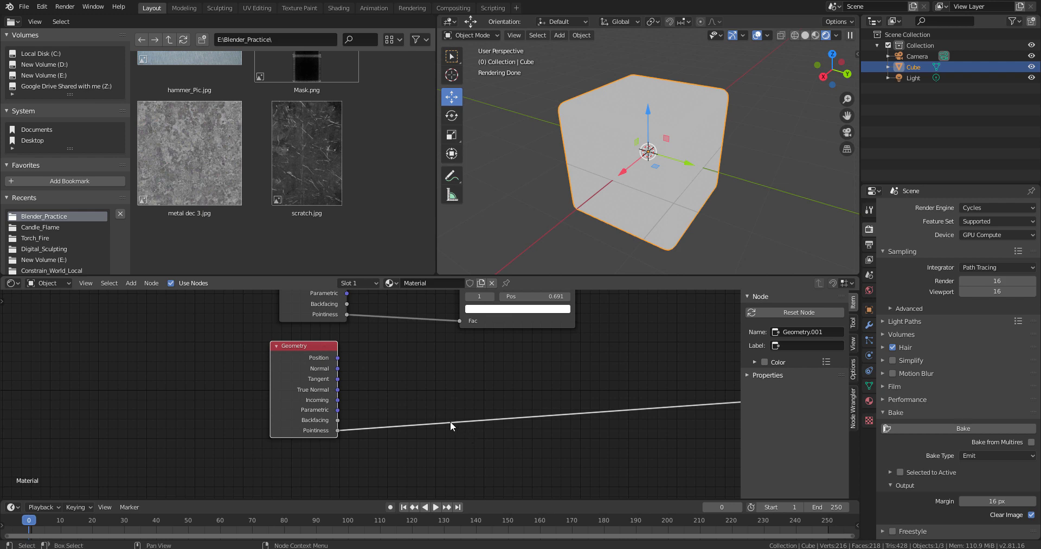
- Separate the Viewer and Material Output nodes so the link between them is clearly exposed
scroll(476, 409, down, 3)
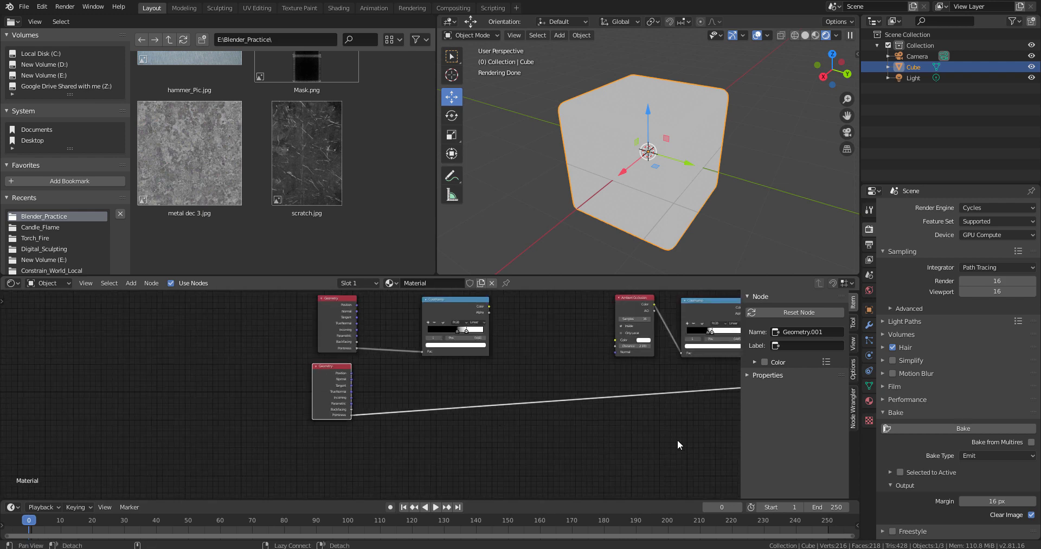
middle_drag(396, 448, 204, 440)
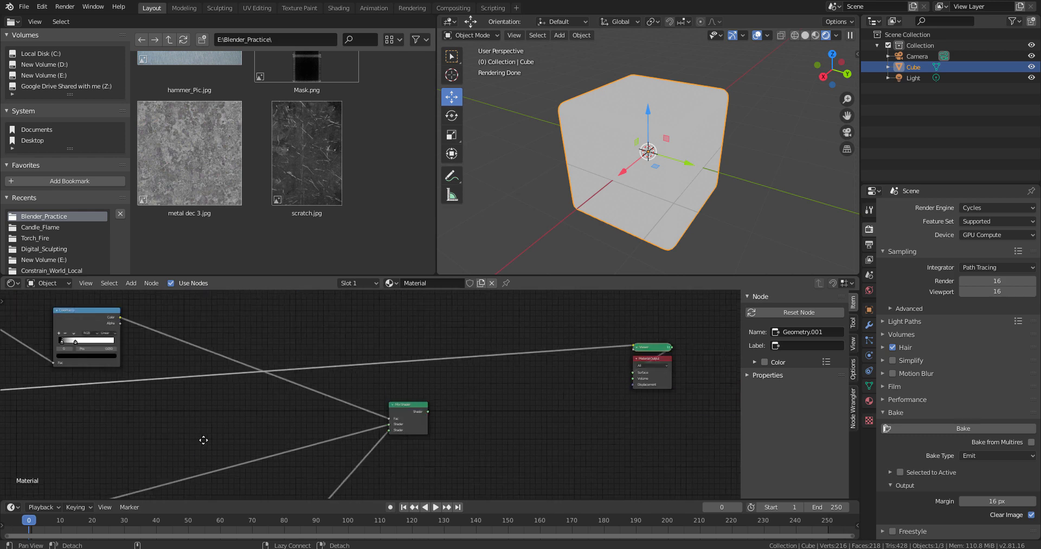
scroll(455, 420, up, 5)
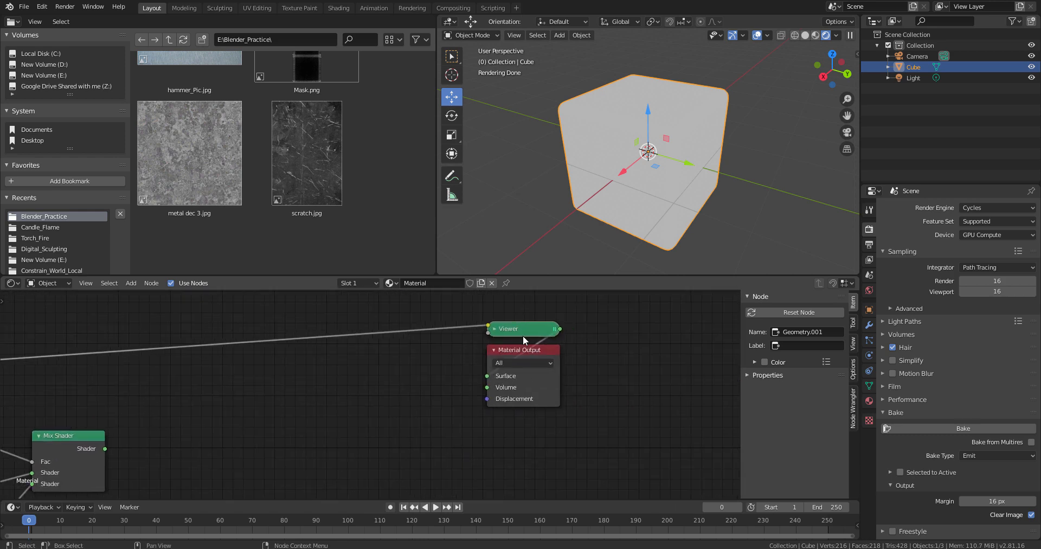
drag(522, 335, 401, 321)
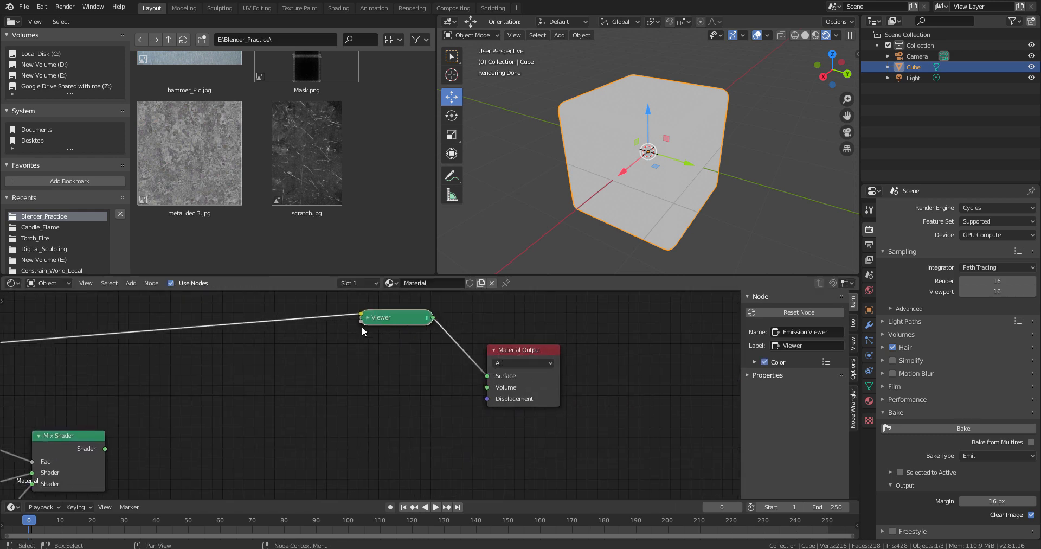
drag(510, 349, 612, 342)
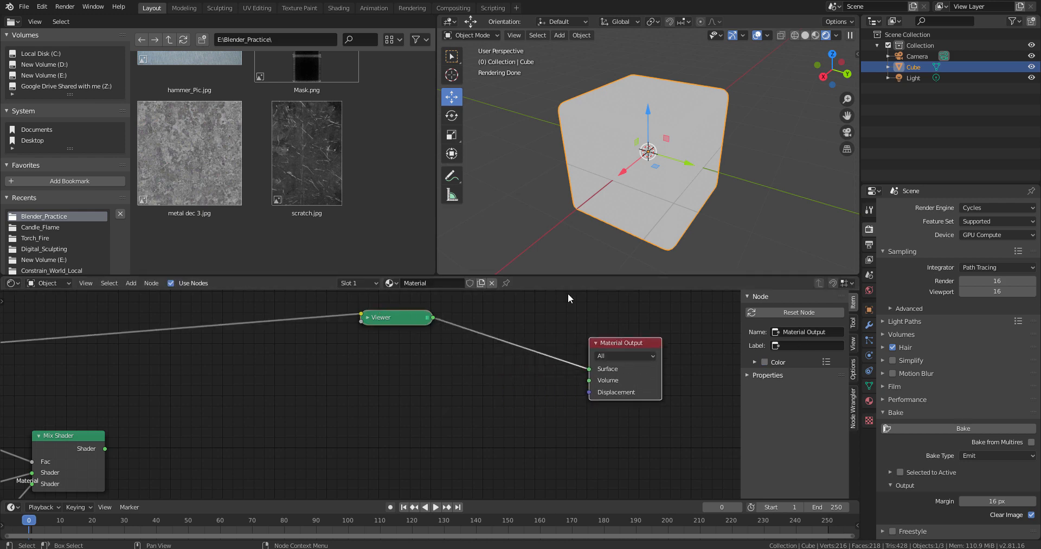
- Return to the new Geometry node and reposition it slightly below the original Geometry node
scroll(372, 373, down, 5)
mouse_move(165, 373)
alt+mouse_down()
mouse_move(451, 327)
mouse_move(450, 410)
alt+mouse_up()
alt+drag(145, 429, 280, 418)
scroll(296, 409, up, 11)
scroll(296, 409, up, 4)
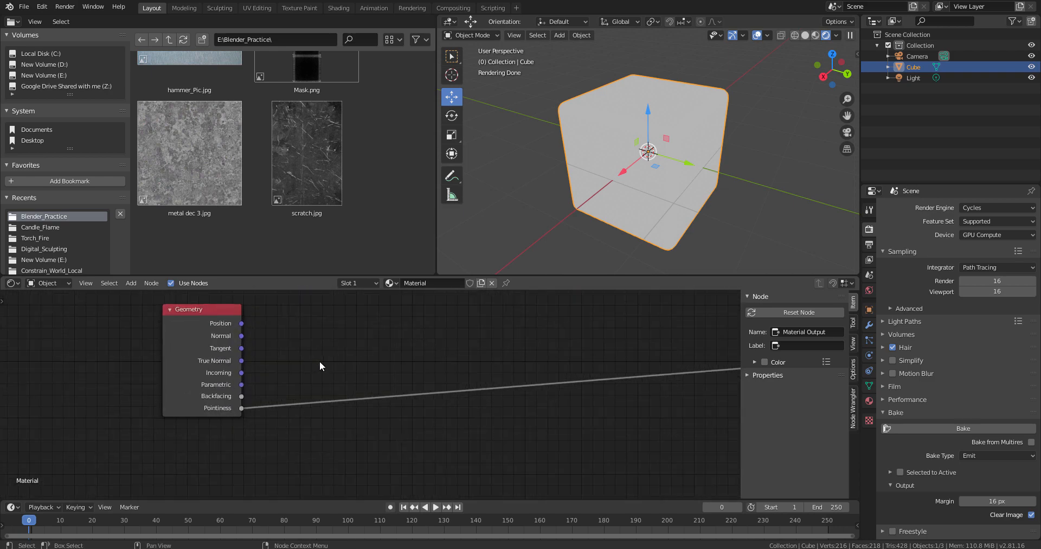
alt+drag(320, 360, 406, 406)
drag(303, 349, 324, 362)
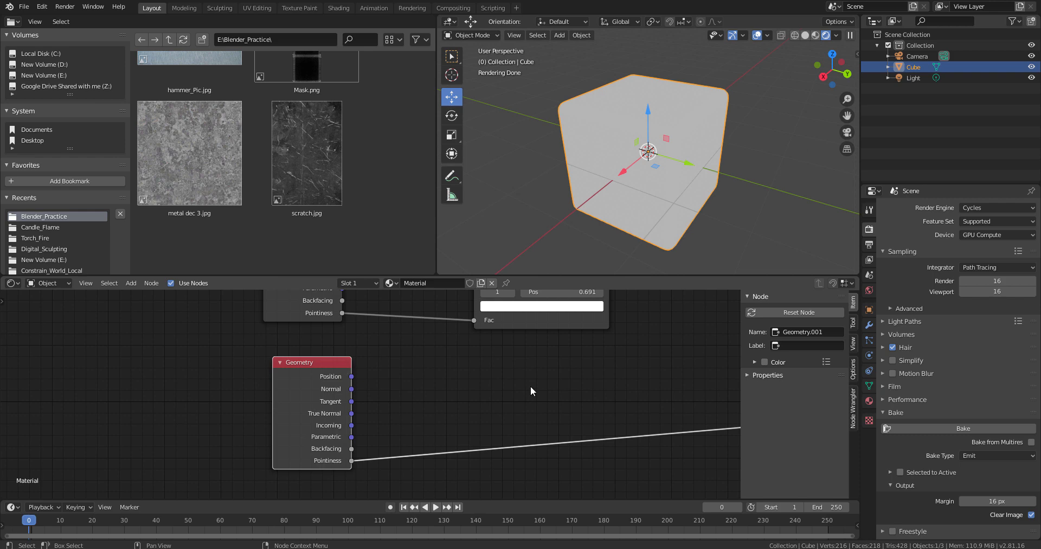
- Add a ColorRamp and insert it into the link from the new Geometry node's Pointiness output to the Viewer
alt+drag(531, 385, 451, 476)
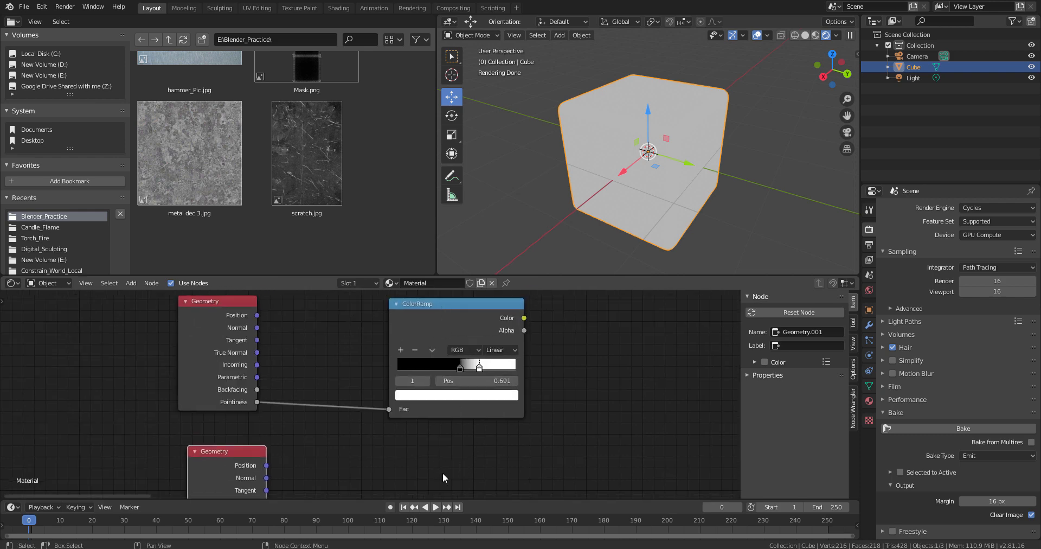
middle_drag(443, 473, 452, 389)
scroll(450, 398, down, 2)
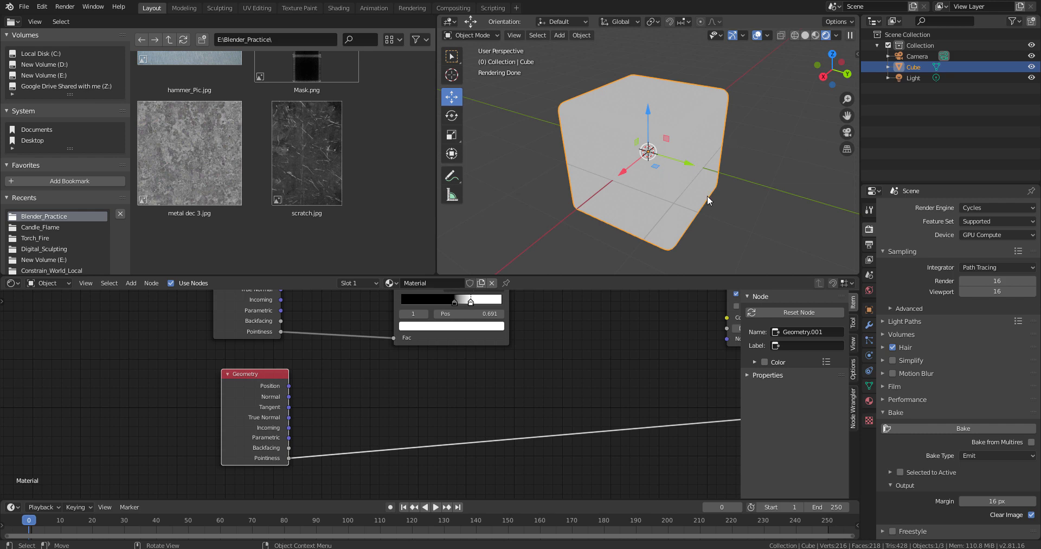
click(135, 283)
mouse_move(139, 294)
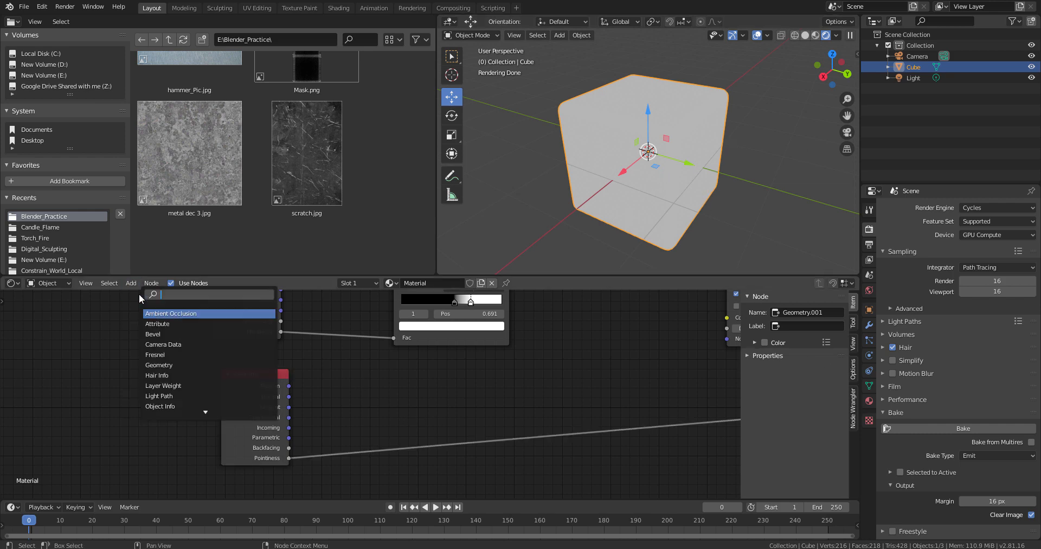
text(ramp)
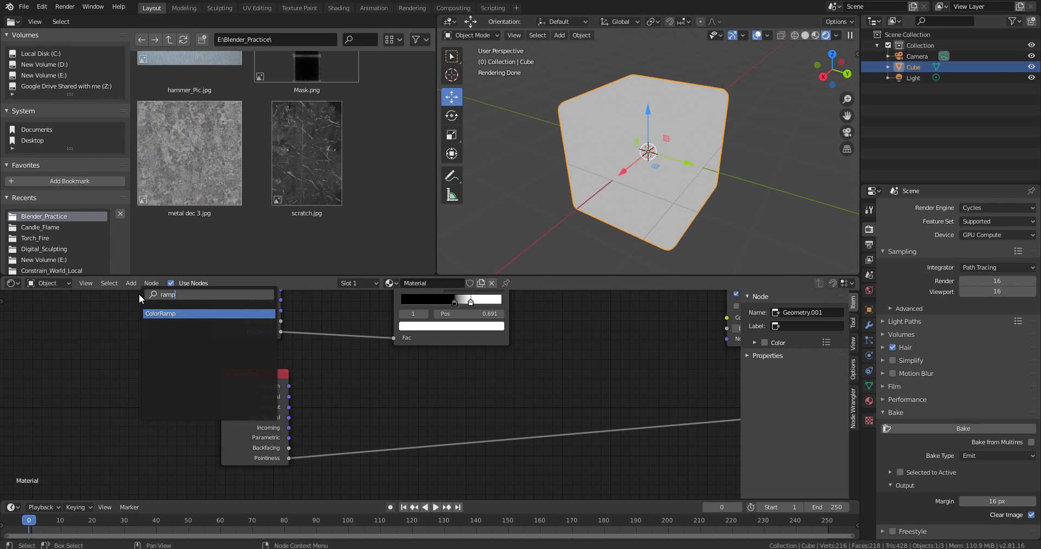
key(Return)
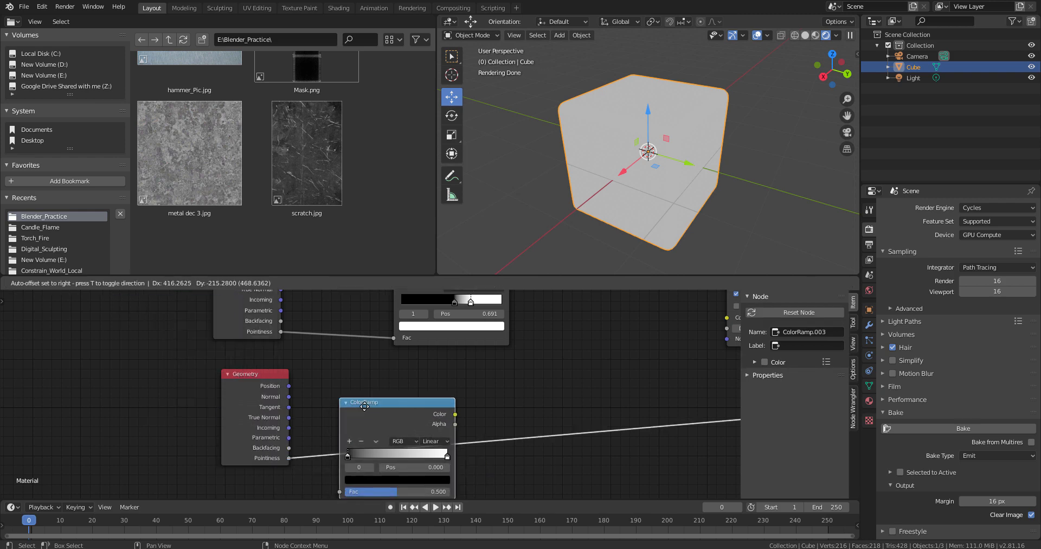
click(364, 406)
middle_drag(509, 469, 530, 421)
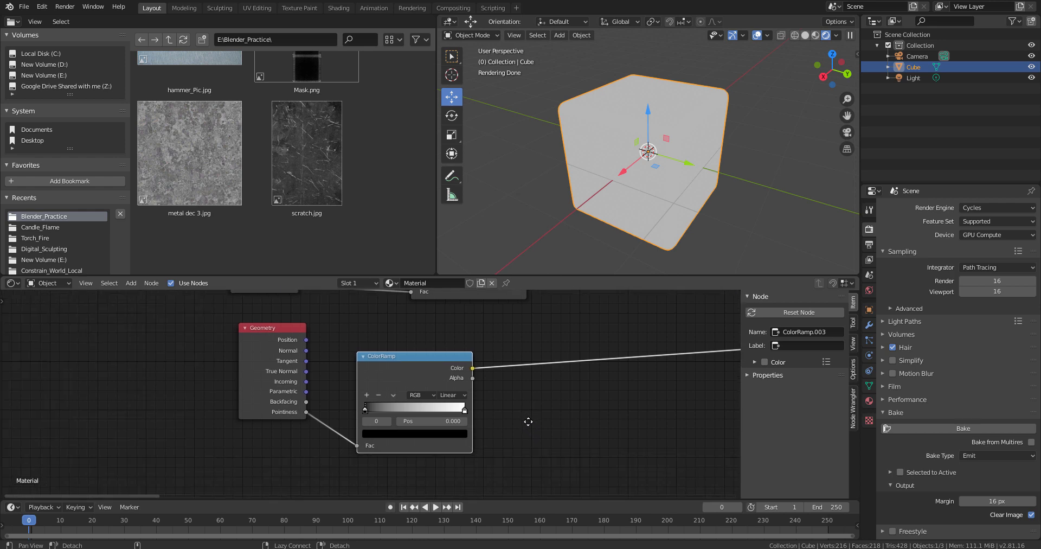
- Set the new ColorRamp's white stop to position 0.345 and black stop to 0.218, and preview its Color output
drag(465, 409, 383, 407)
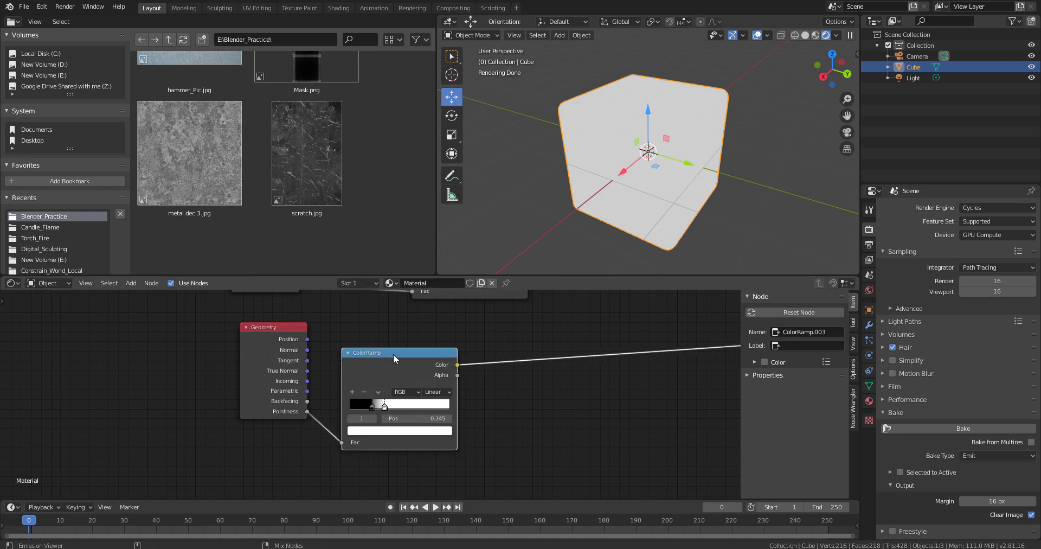
ctrl+drag(457, 364, 457, 374)
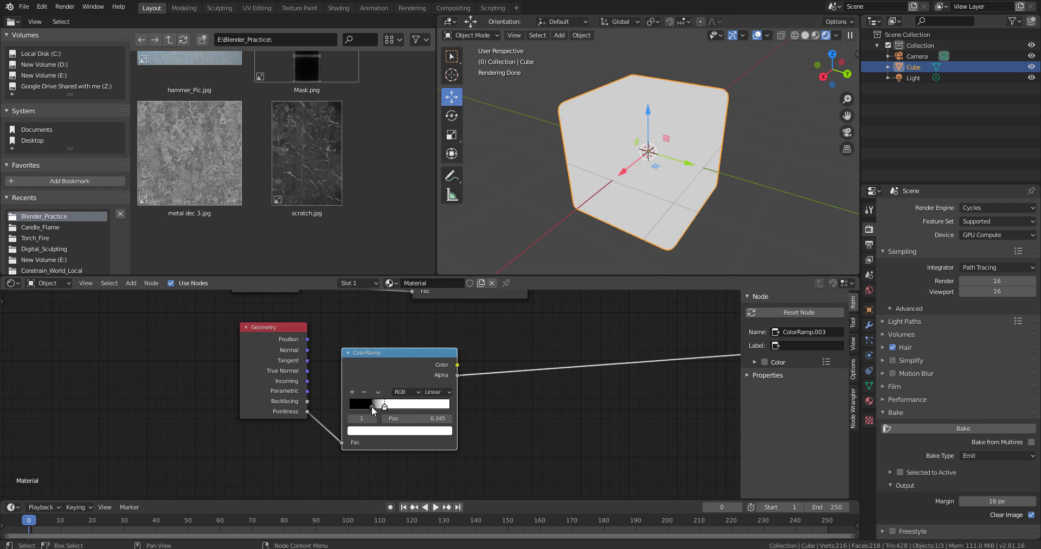
click(372, 406)
ctrl+shift+click(400, 353)
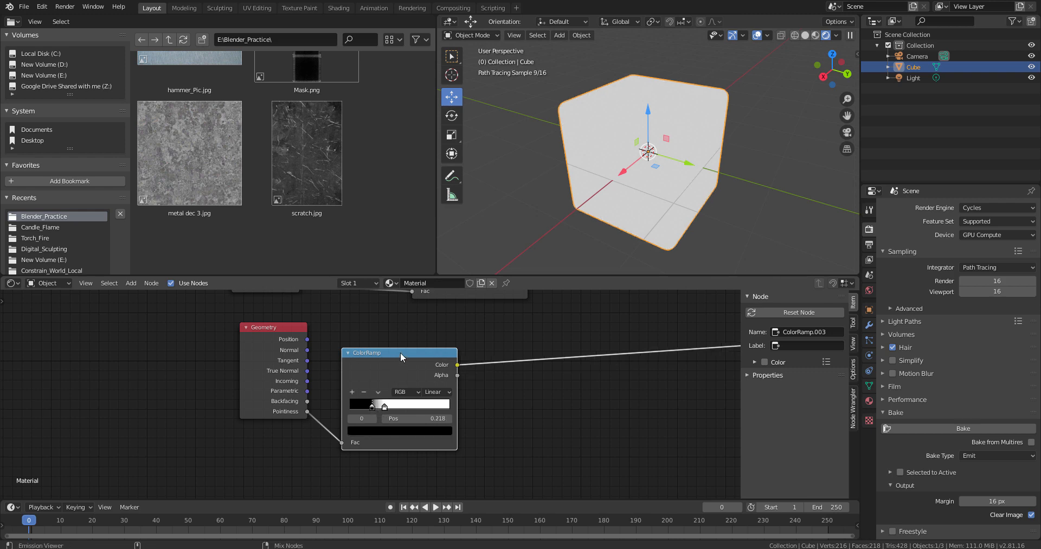
- Align the new Geometry node level with its ColorRamp, leaving a gap between them, below the original pair
scroll(512, 385, down, 5)
alt+drag(529, 393, 350, 400)
scroll(350, 405, up, 6)
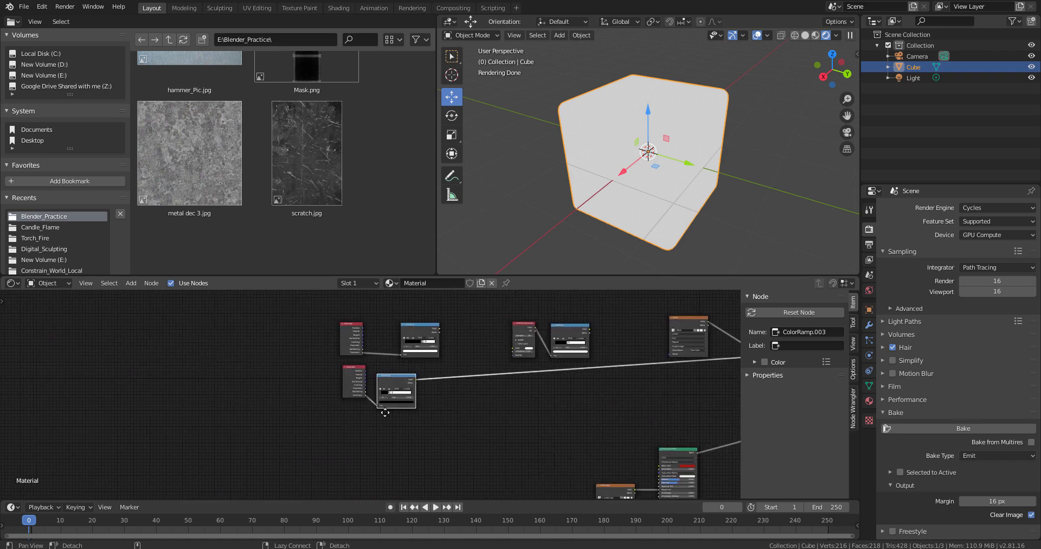
alt+drag(561, 409, 540, 480)
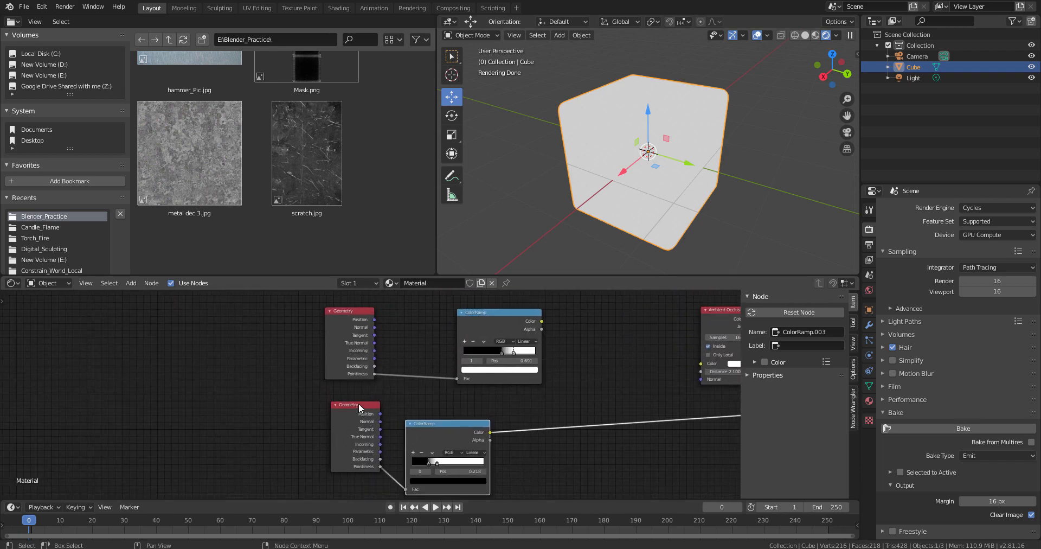
drag(359, 402, 319, 422)
click(435, 424)
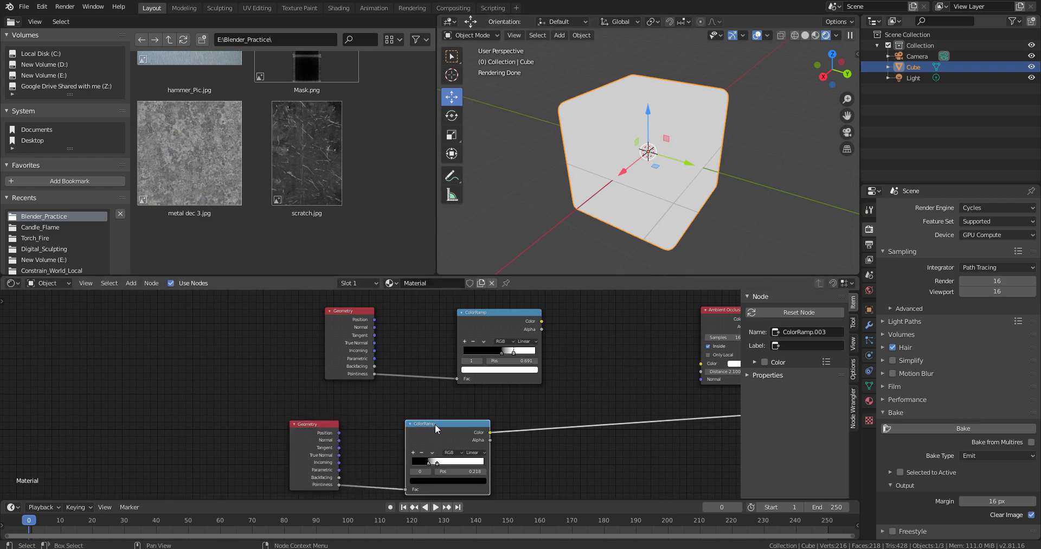
ctrl+shift+click(436, 424)
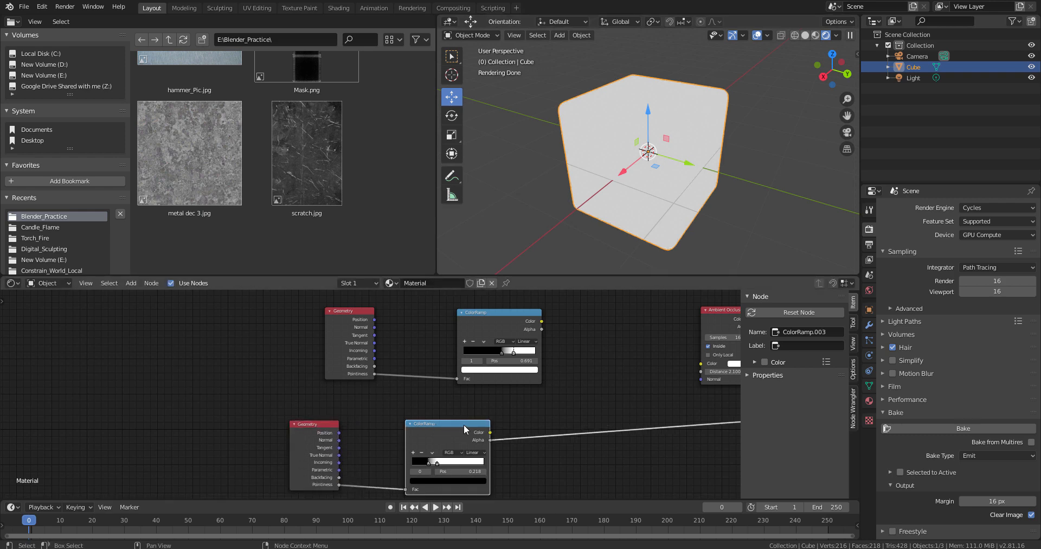
key(g)
click(426, 464)
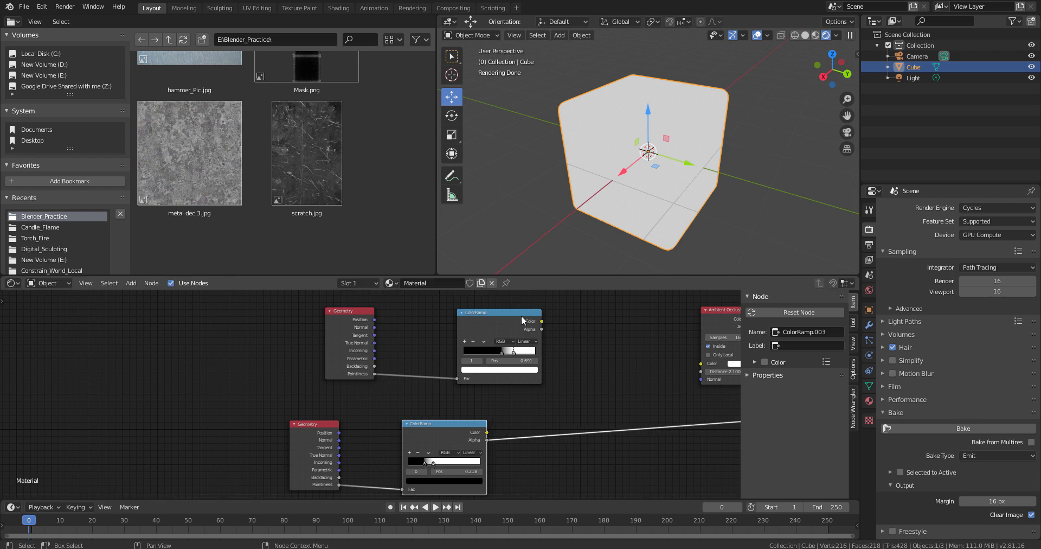
- Preview the original ColorRamp for comparison, and preview the new ColorRamp with its black stop set to position 0.532
ctrl+shift+click(522, 315)
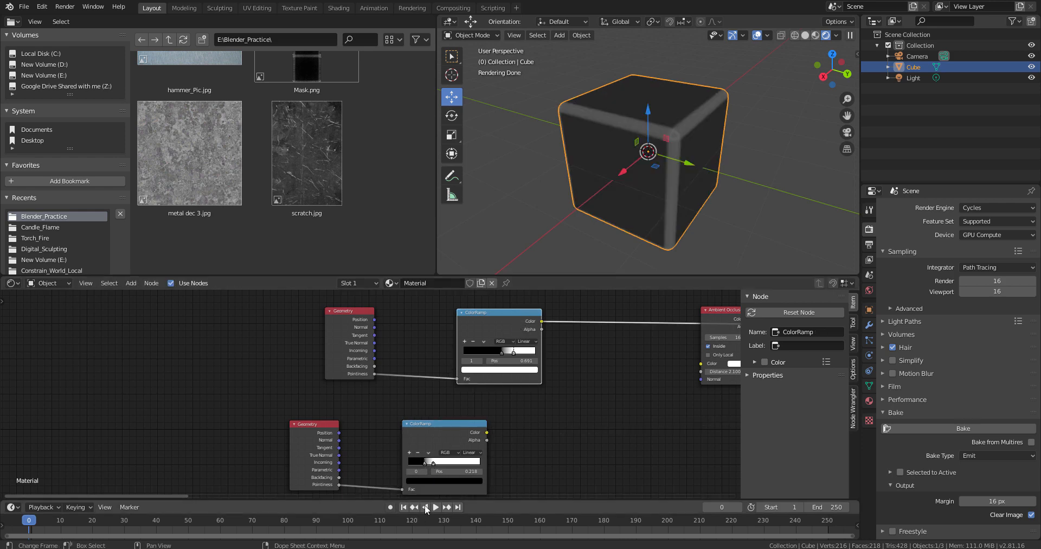
drag(433, 464, 446, 464)
ctrl+shift+click(437, 424)
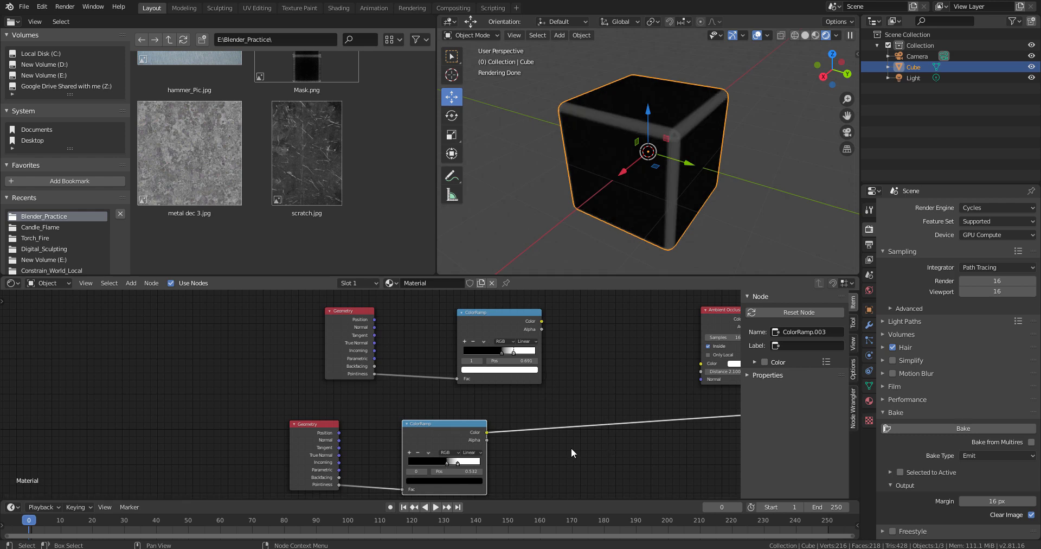
- Examine the Pointiness edge mask on the cube's front corner and edges up close
middle_drag(592, 458, 449, 452)
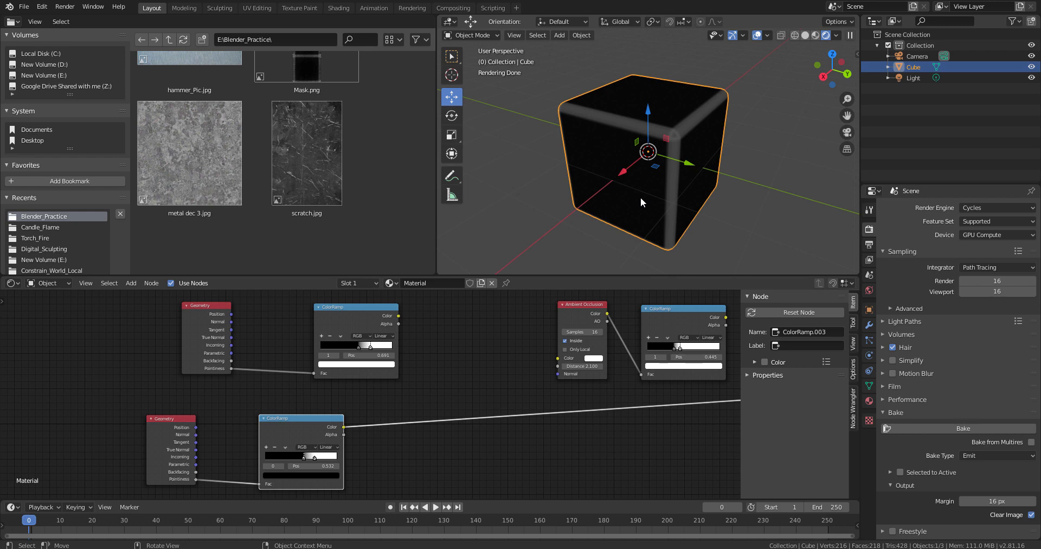
mouse_move(666, 171)
middle_down()
mouse_move(678, 201)
mouse_move(604, 203)
mouse_move(640, 215)
mouse_move(691, 155)
middle_up()
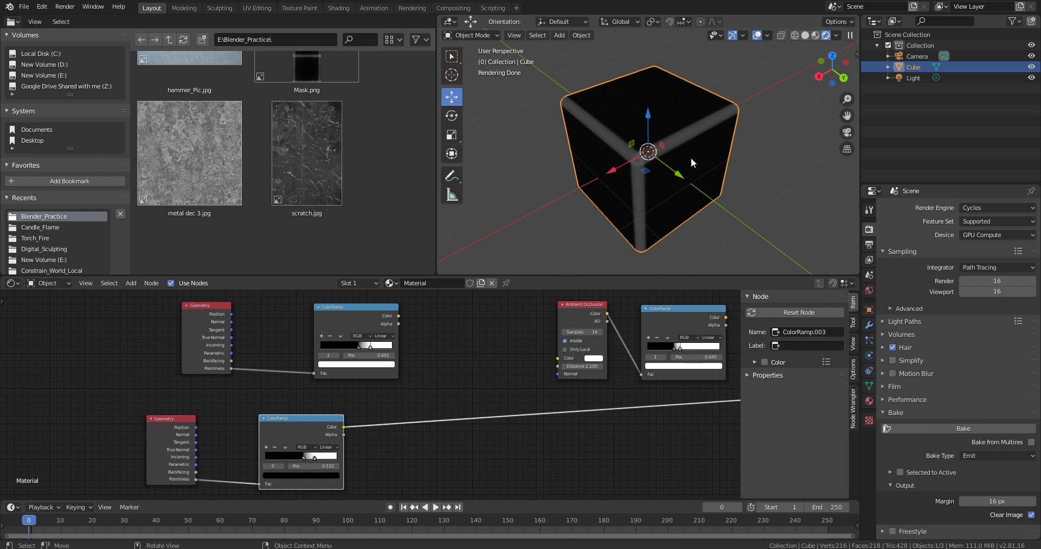
scroll(691, 155, up, 4)
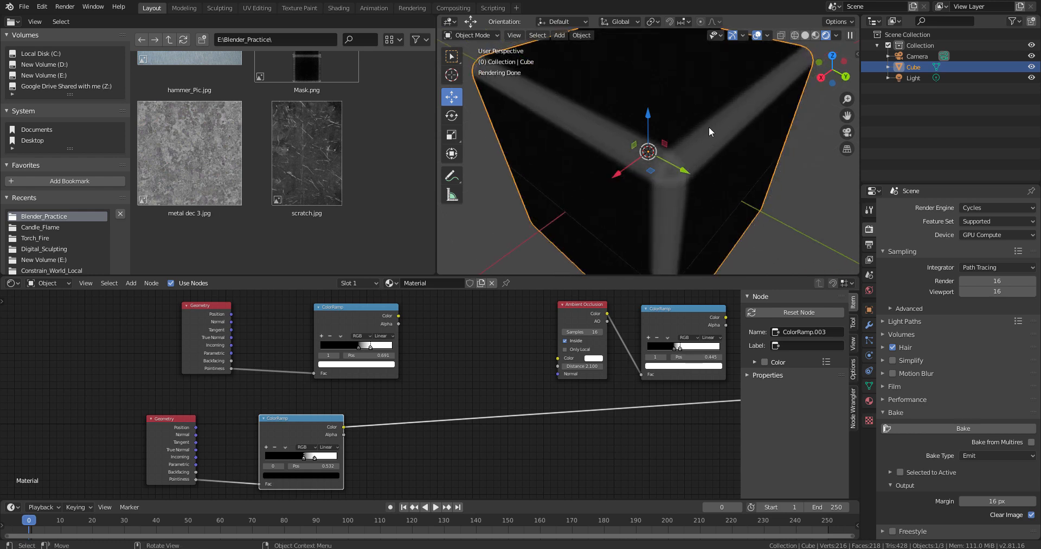
scroll(708, 126, down, 2)
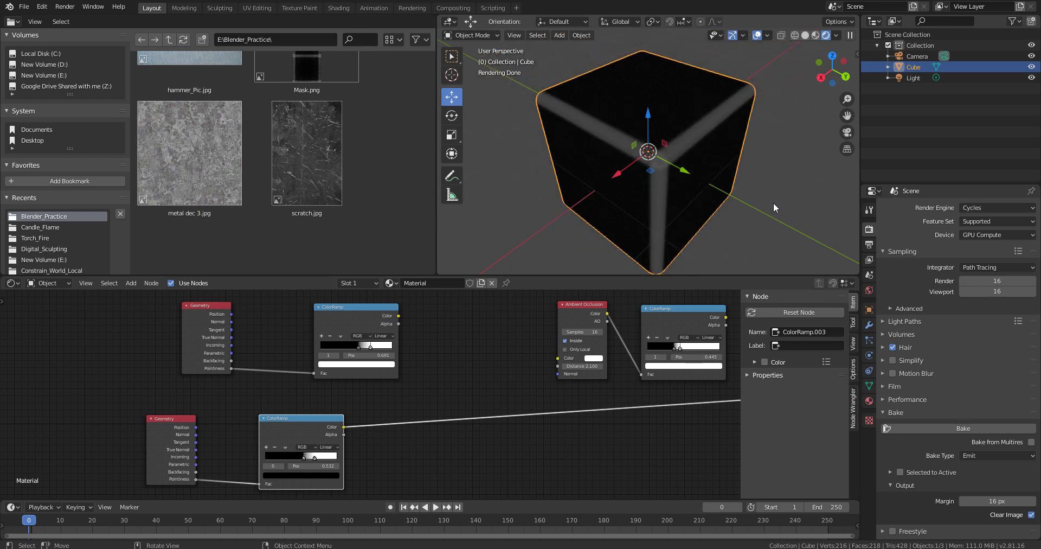
click(976, 211)
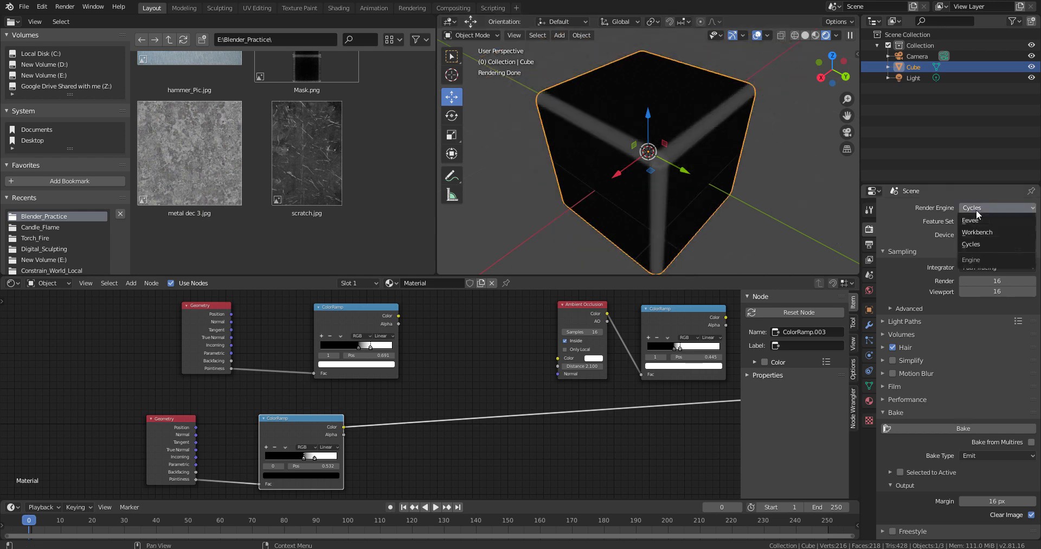
click(976, 207)
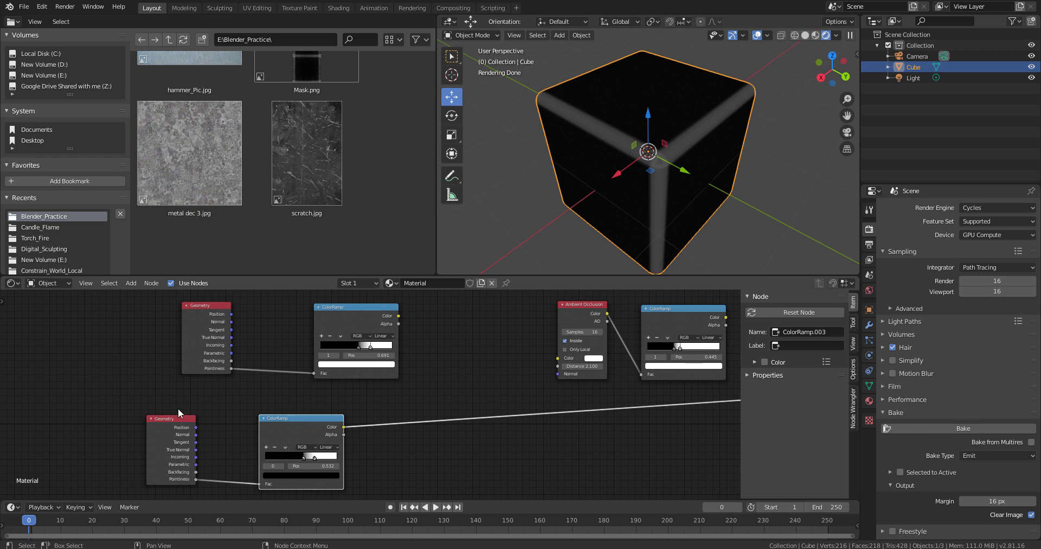
- Delete the lower Geometry and ColorRamp pair, and preview the original ColorRamp fed by Pointiness
drag(185, 421, 212, 422)
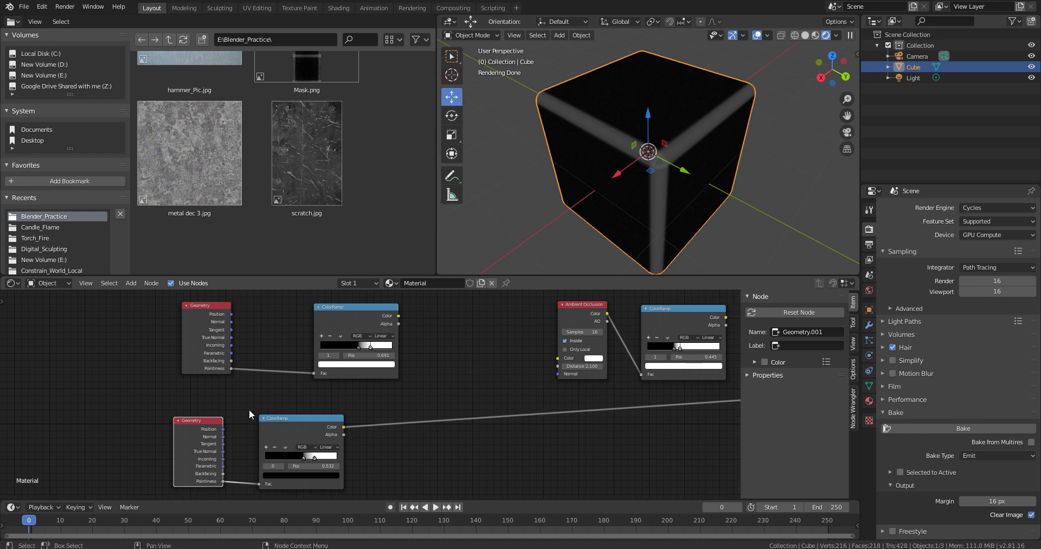
click(333, 473)
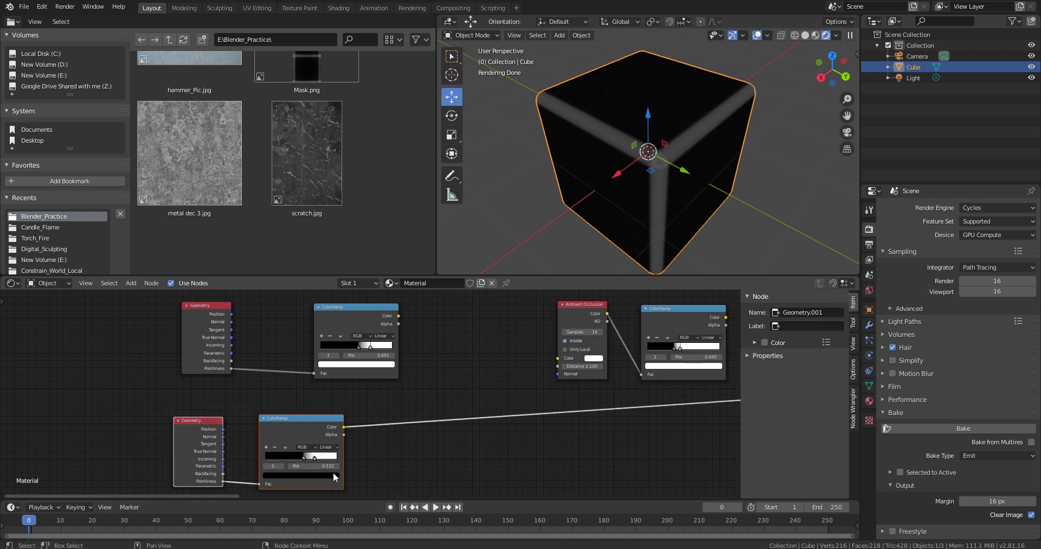
key(Delete)
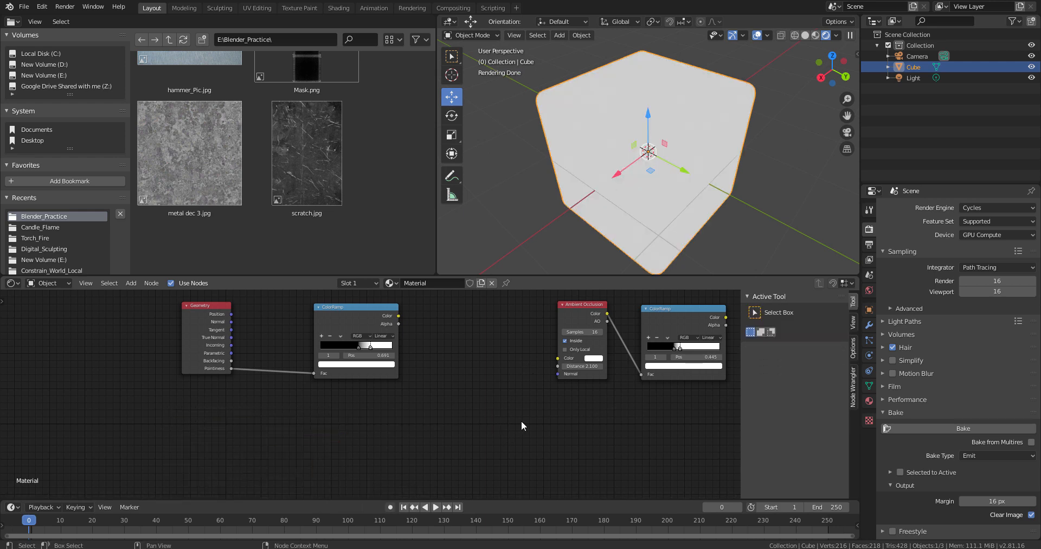
ctrl+shift+click(358, 305)
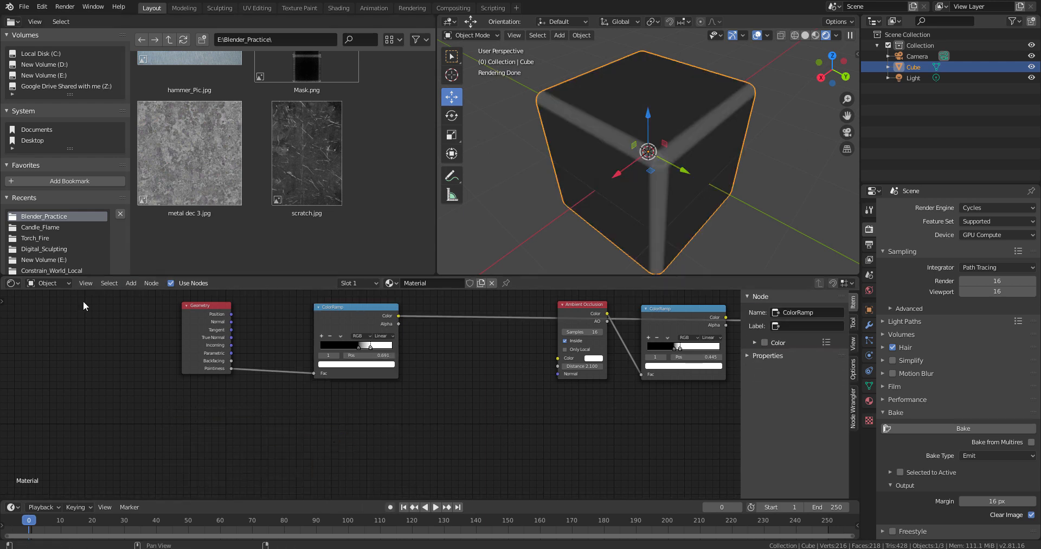
- Add a second Ambient Occlusion node below the original nodes
click(125, 284)
click(137, 292)
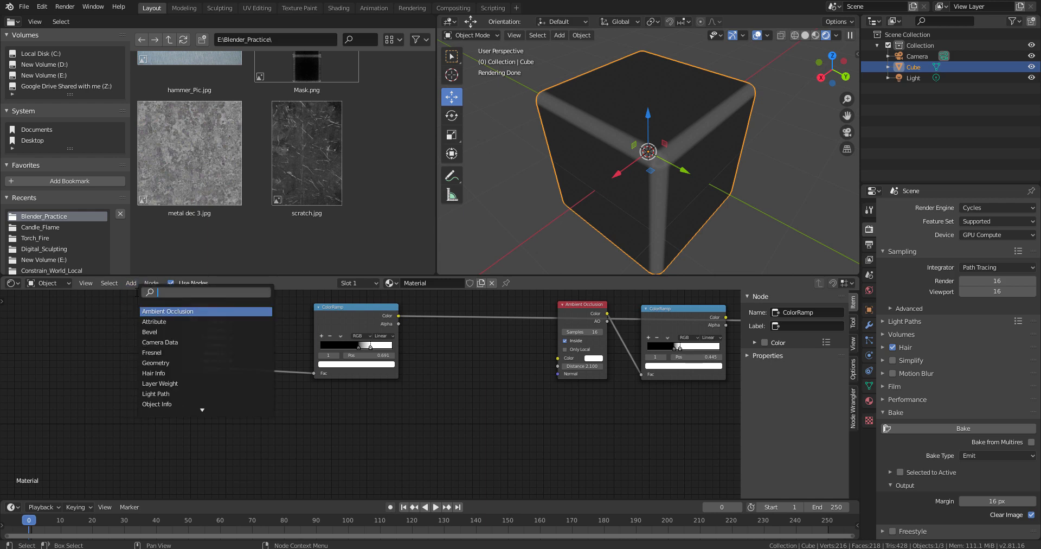
key(Return)
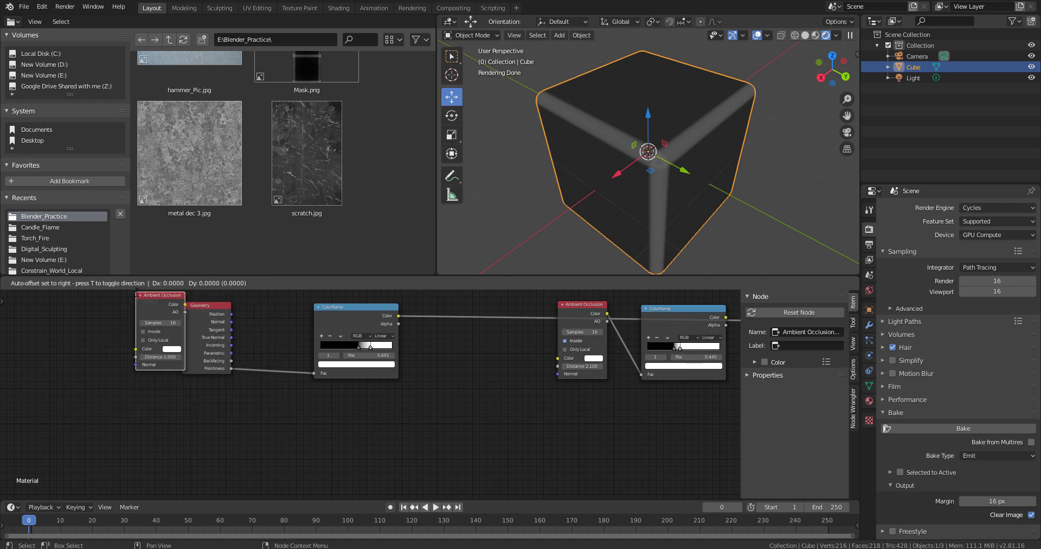
click(480, 461)
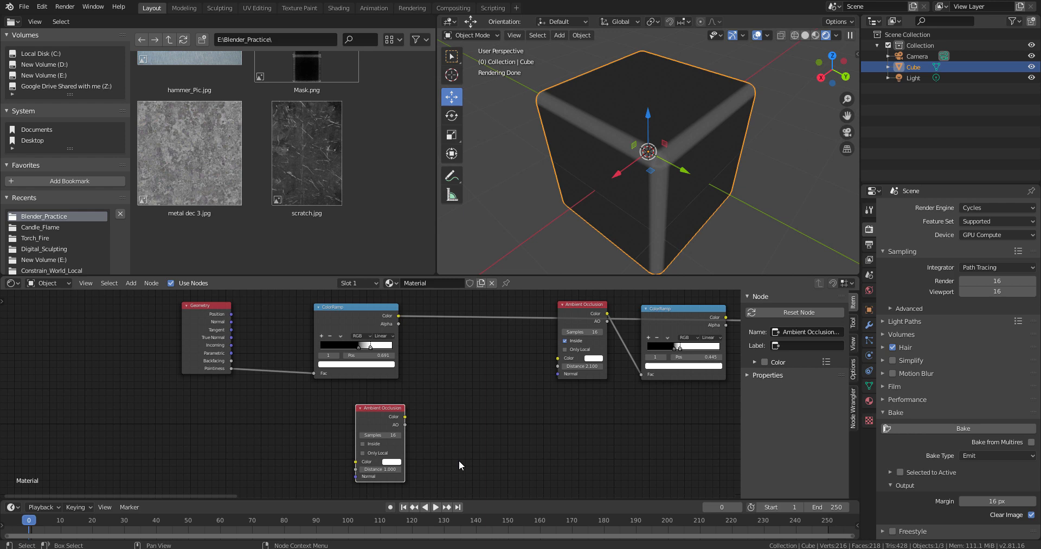
- Preview the new Ambient Occlusion node's Color output on the cube and enable its Inside option
ctrl+shift+click(389, 409)
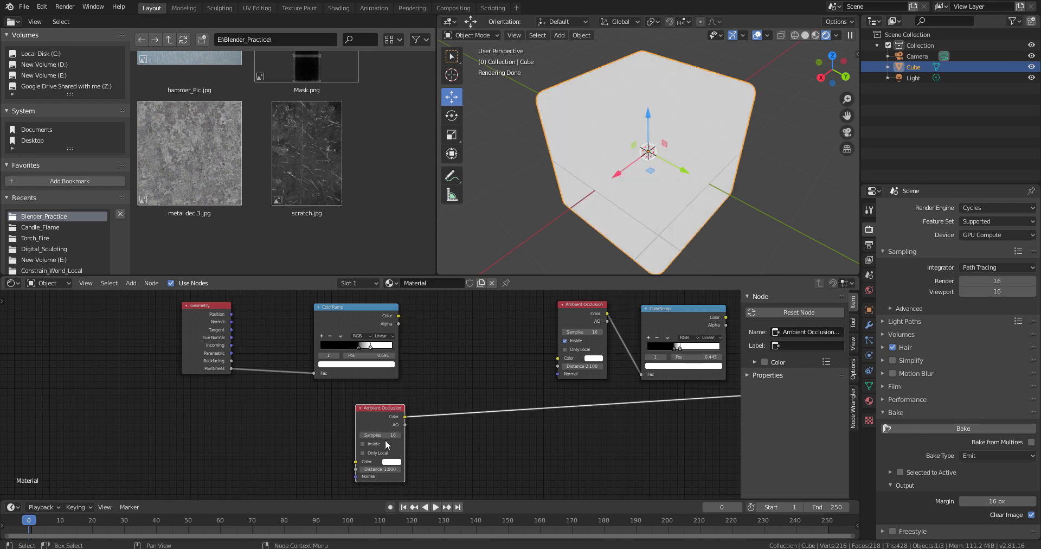
click(363, 444)
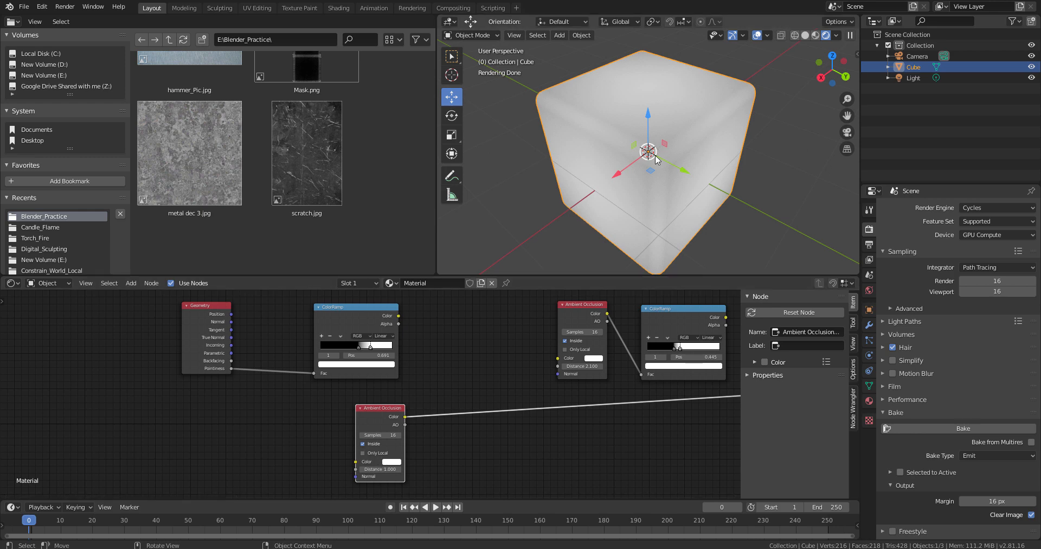
mouse_move(629, 173)
middle_down()
mouse_move(665, 180)
mouse_move(702, 215)
mouse_move(643, 130)
middle_up()
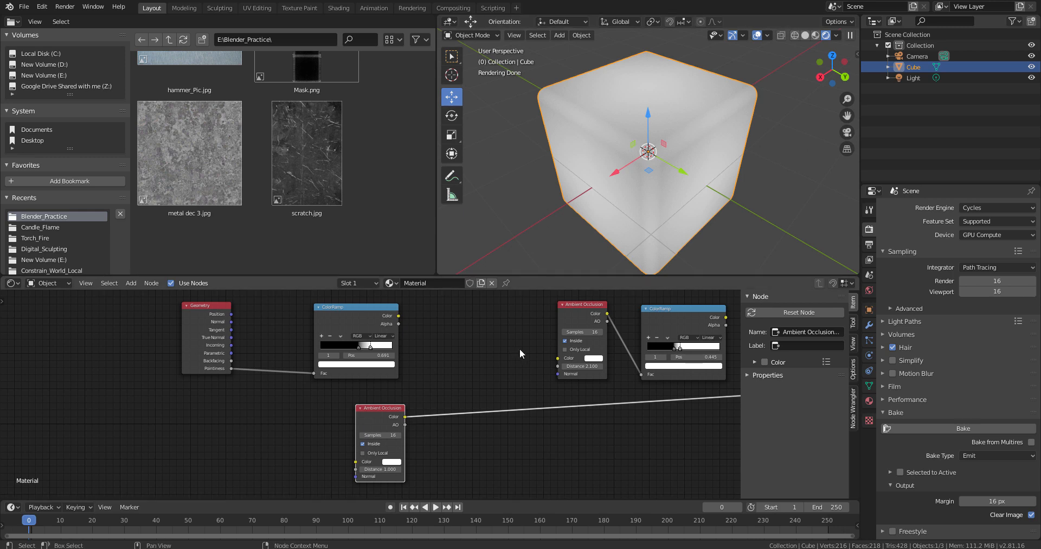
- Insert a ColorRamp on the link leaving the new Ambient Occlusion node's Color output
click(455, 462)
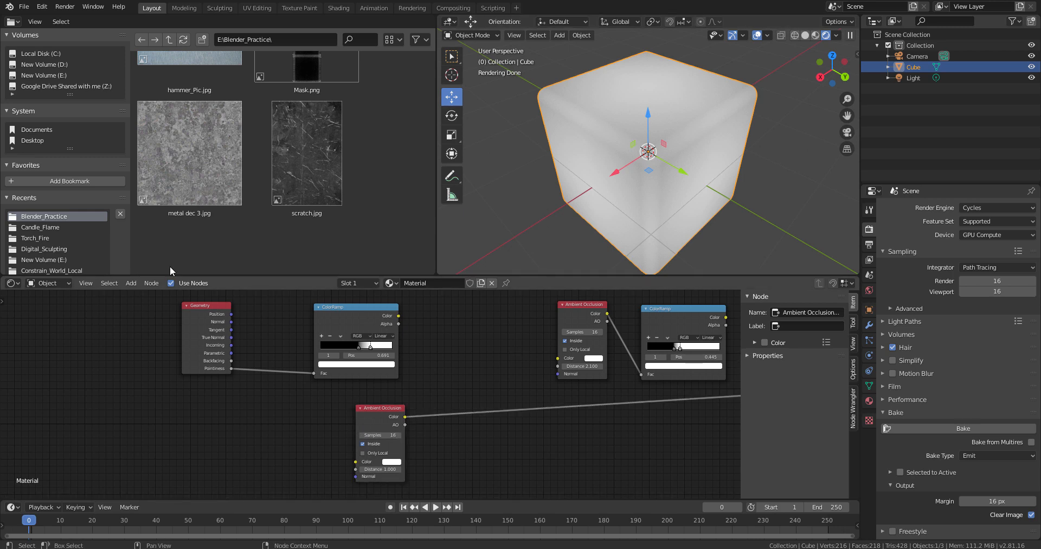
click(131, 283)
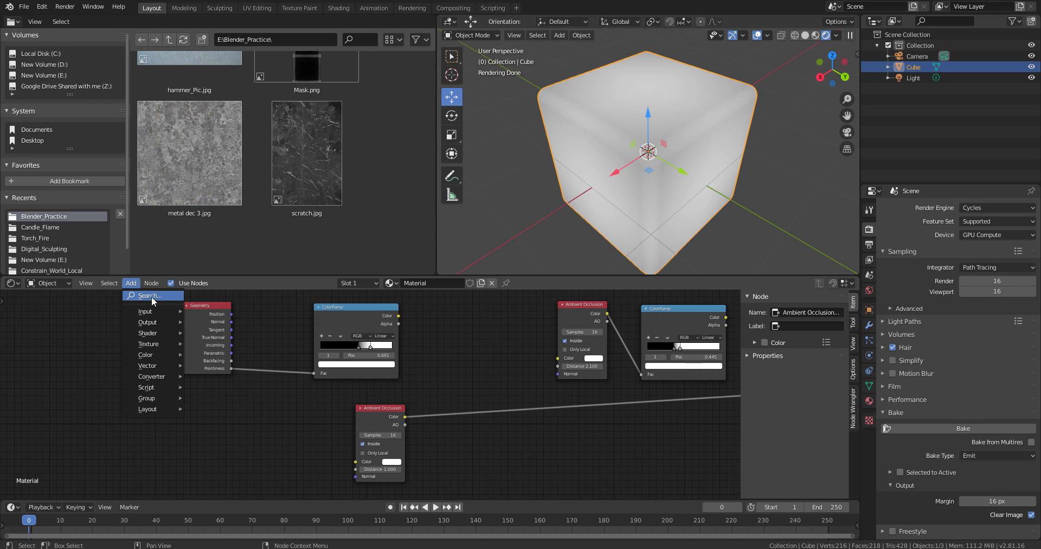
click(151, 296)
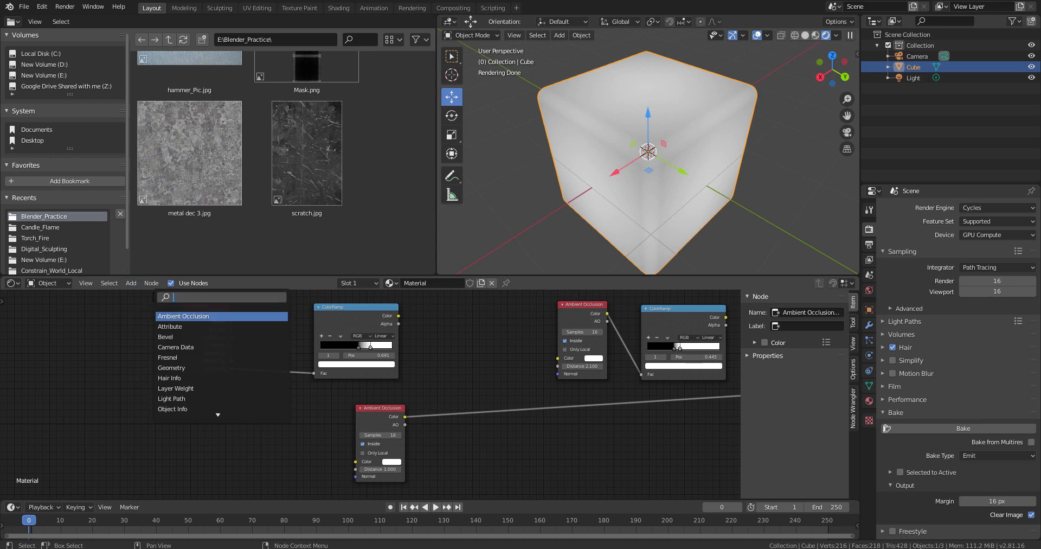
text(ramp)
key(Return)
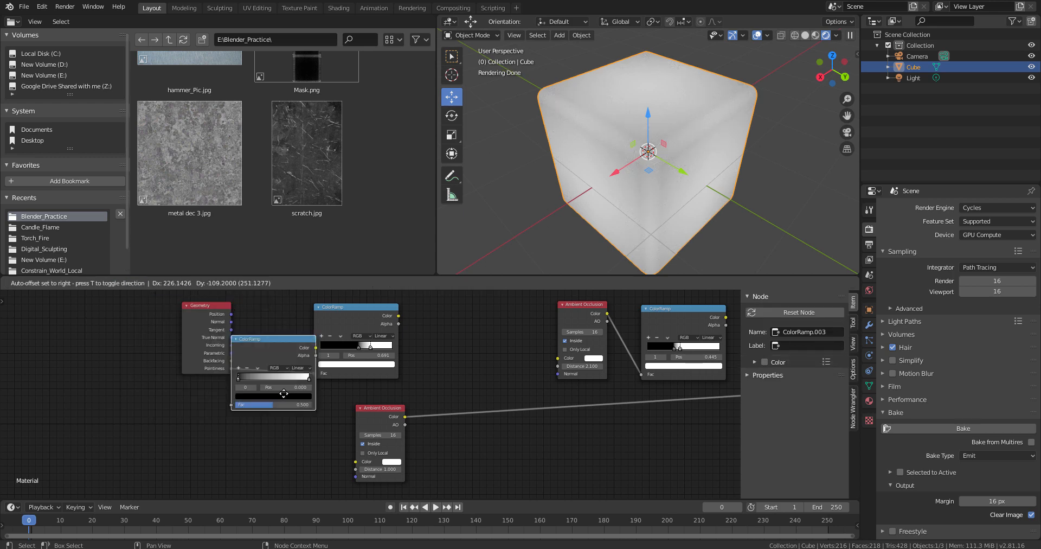
click(492, 444)
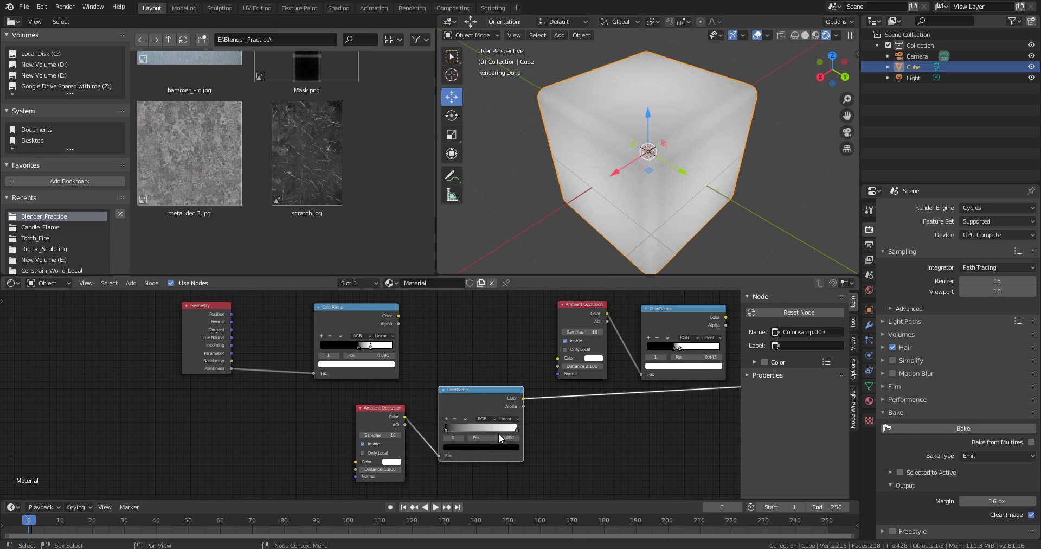
- Move the new ColorRamp's white stop close to the black one, and set the black stop to position 0.332
drag(516, 429, 476, 430)
click(467, 429)
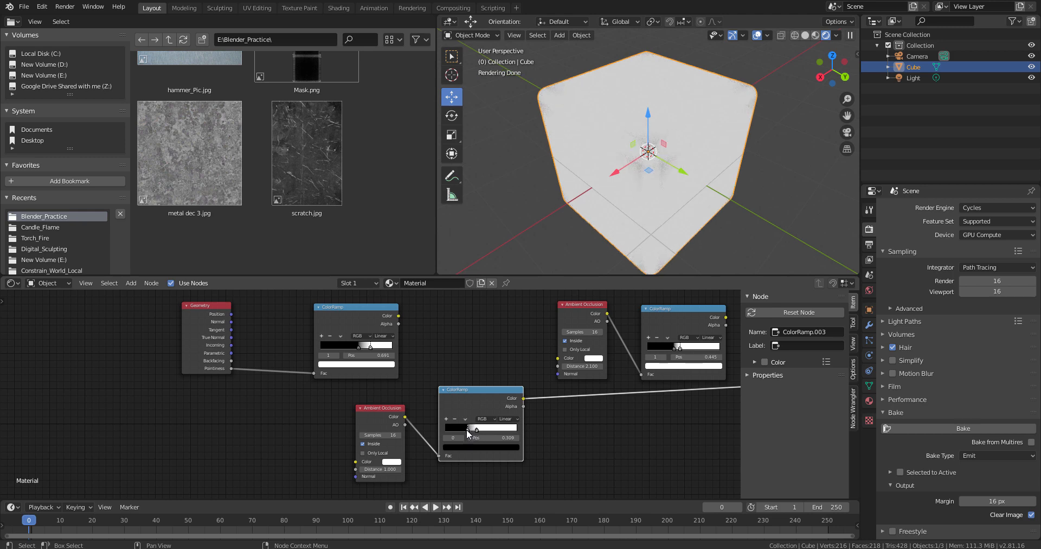
drag(467, 428, 465, 428)
drag(375, 406, 369, 404)
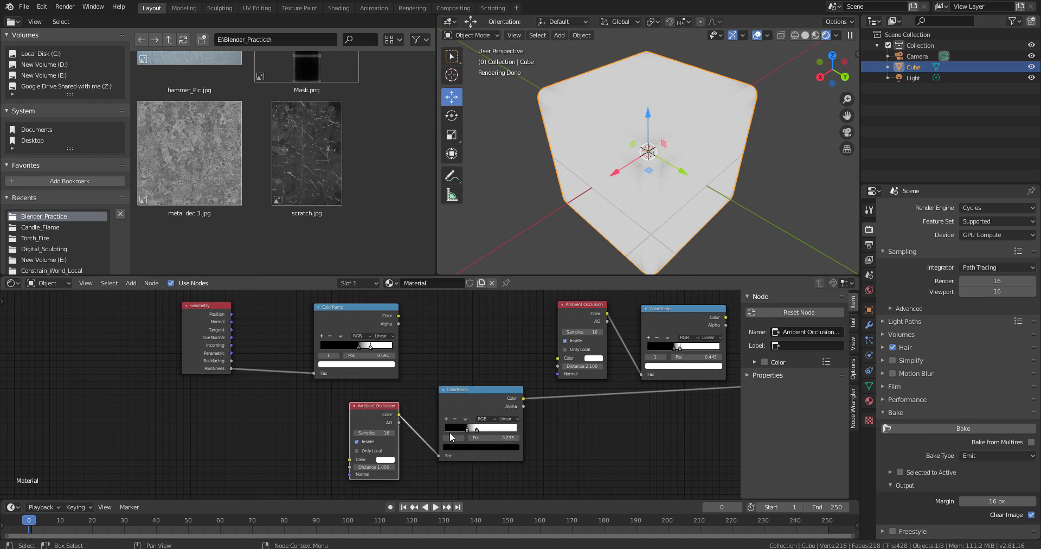
click(477, 430)
drag(476, 430, 472, 430)
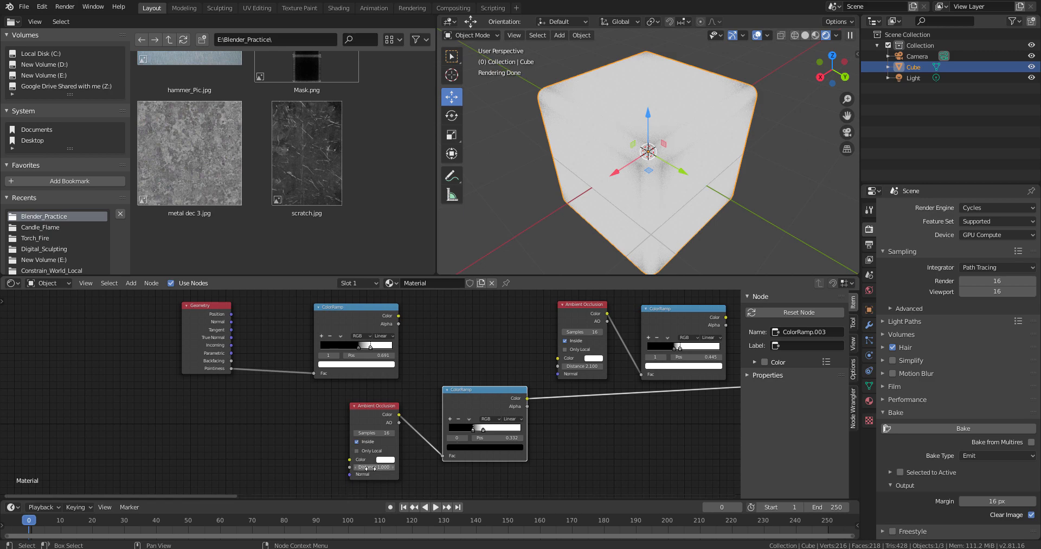
- Raise the new Ambient Occlusion node's Distance in increments up to 2.2, and settle on 2.1
click(394, 468)
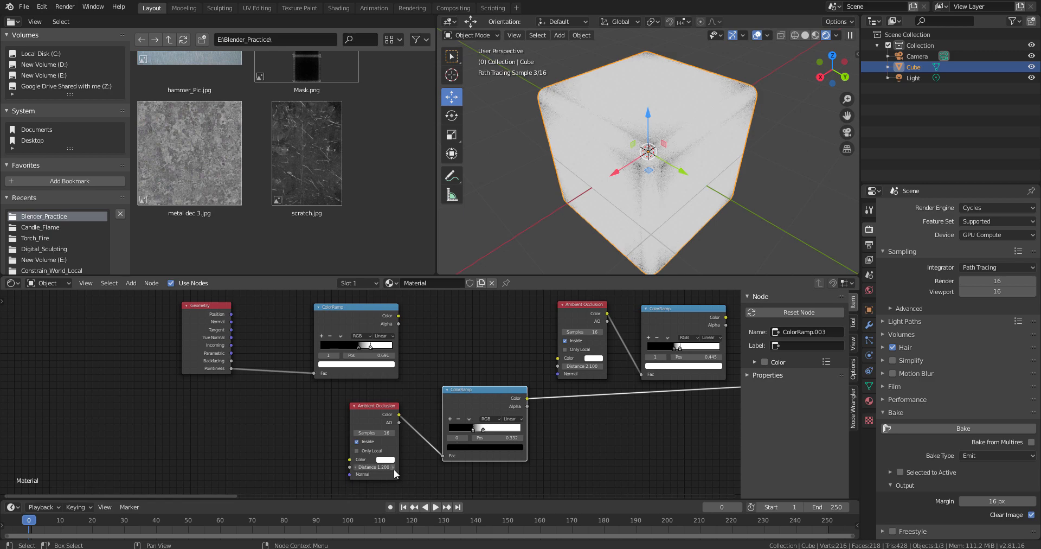
click(393, 469)
click(393, 468)
click(393, 469)
click(394, 469)
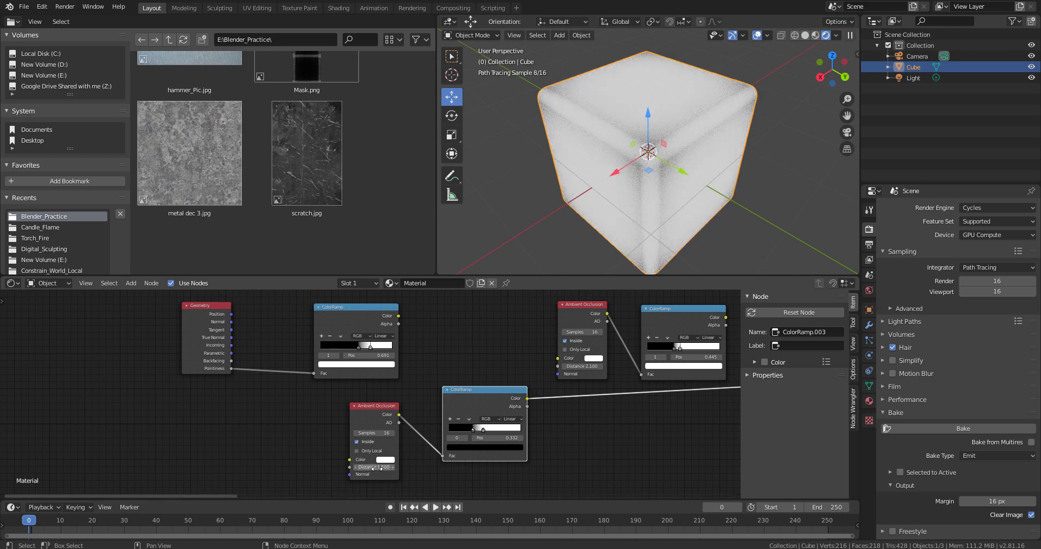
click(394, 469)
click(394, 468)
click(394, 468)
click(394, 469)
click(393, 469)
click(393, 468)
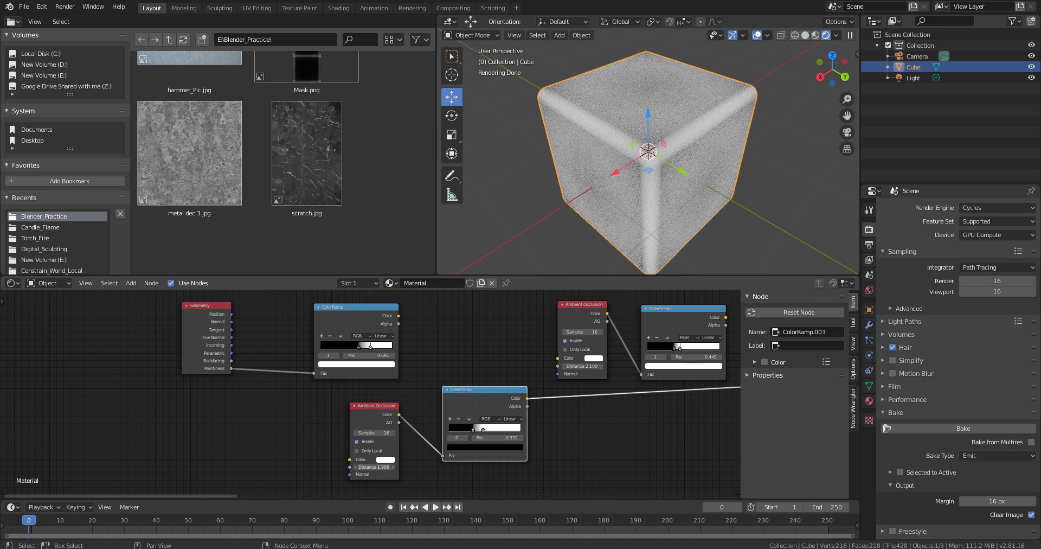
click(393, 468)
click(394, 468)
click(355, 467)
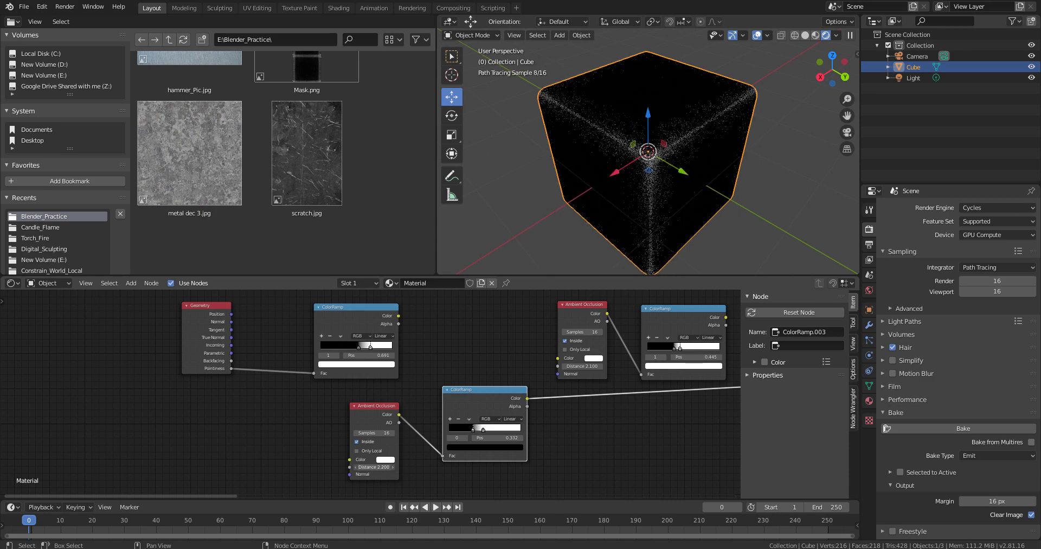
click(355, 466)
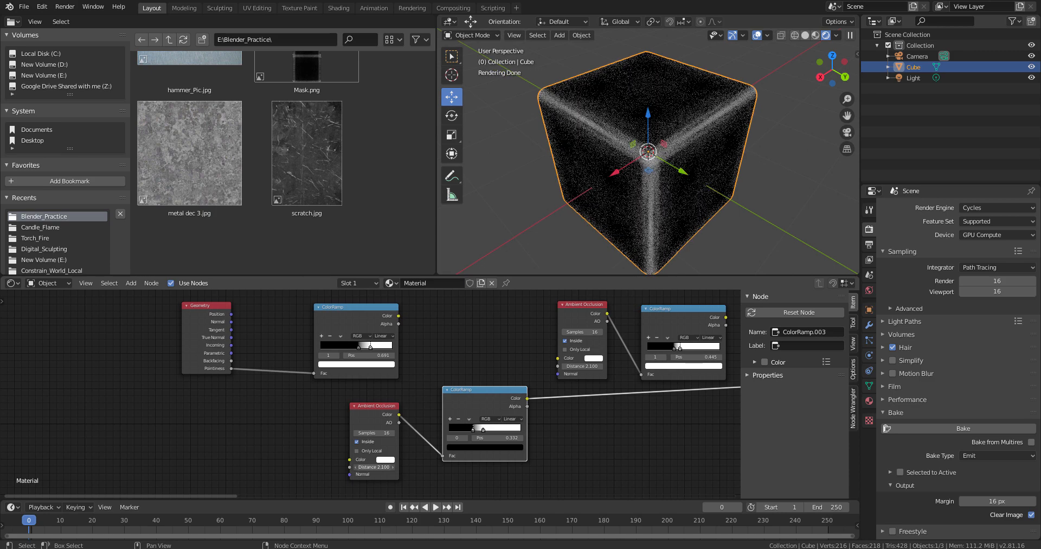
middle_drag(616, 186, 652, 168)
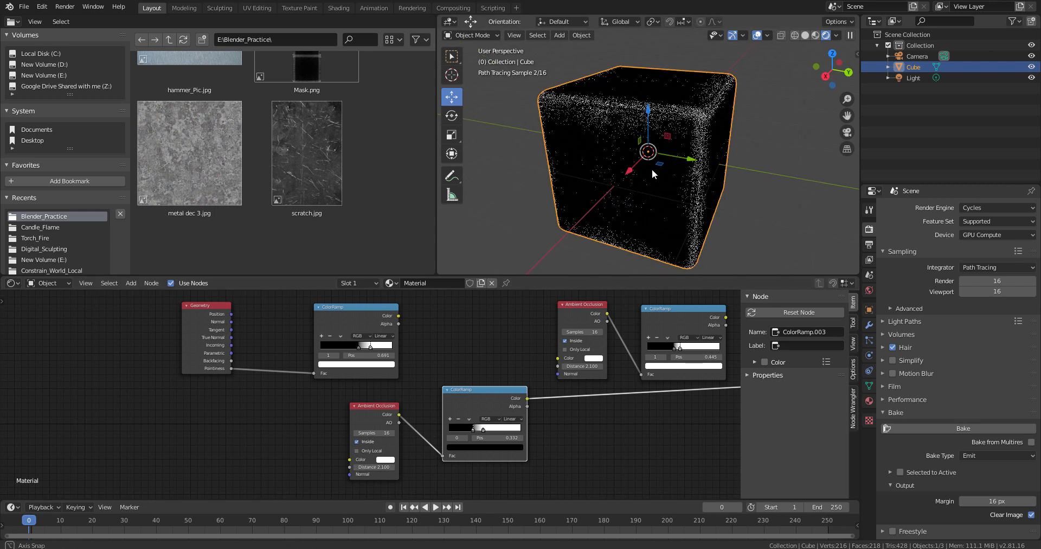
- Set the new Ambient Occlusion node's Distance to 2 for comparison, and return it to 2.1
click(384, 465)
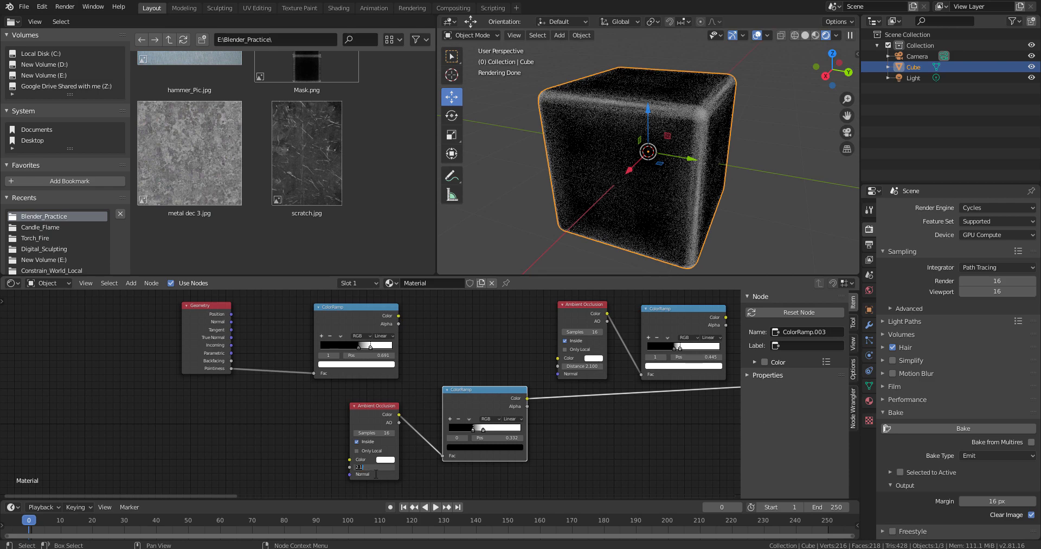
key(BackSpace)
key(Return)
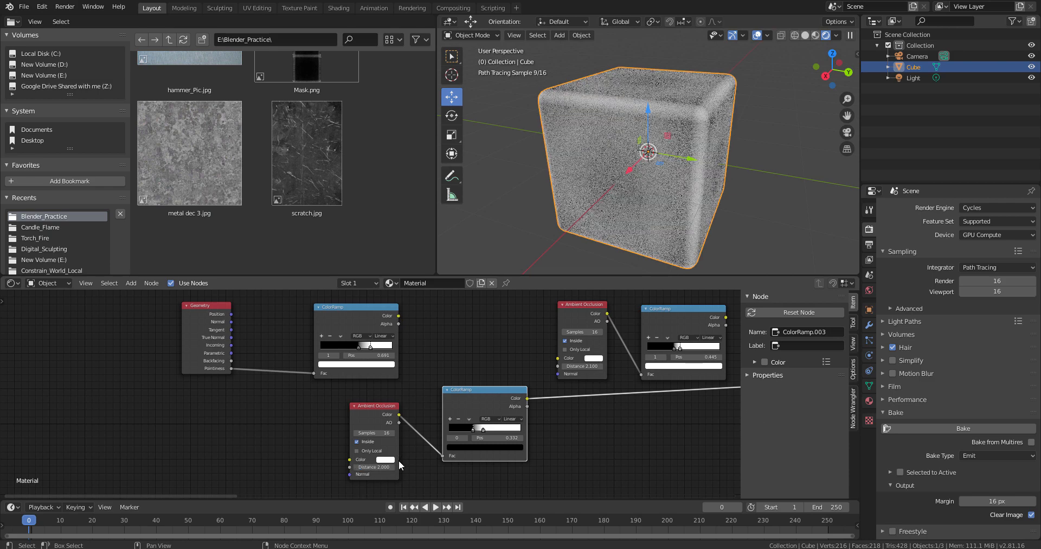
click(374, 467)
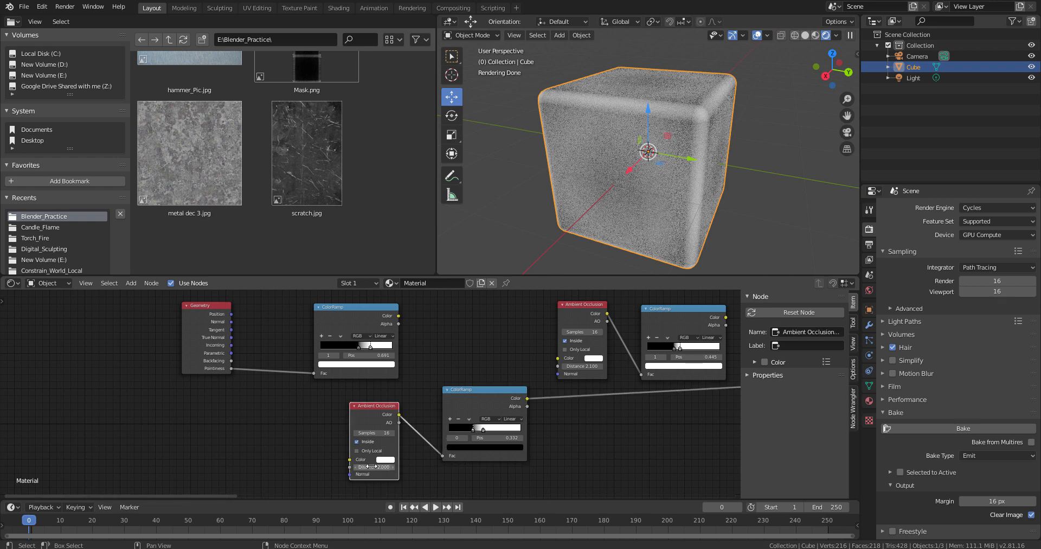
text(.1)
key(Return)
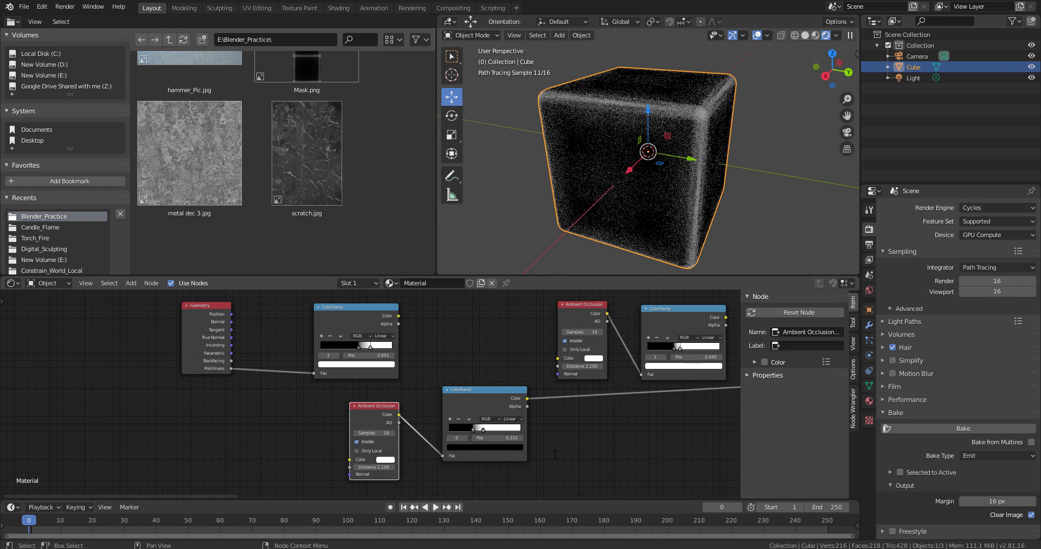
- Lower the new ColorRamp level with its Ambient Occlusion node, and examine the edge mask around the cube
alt+drag(704, 222, 670, 222)
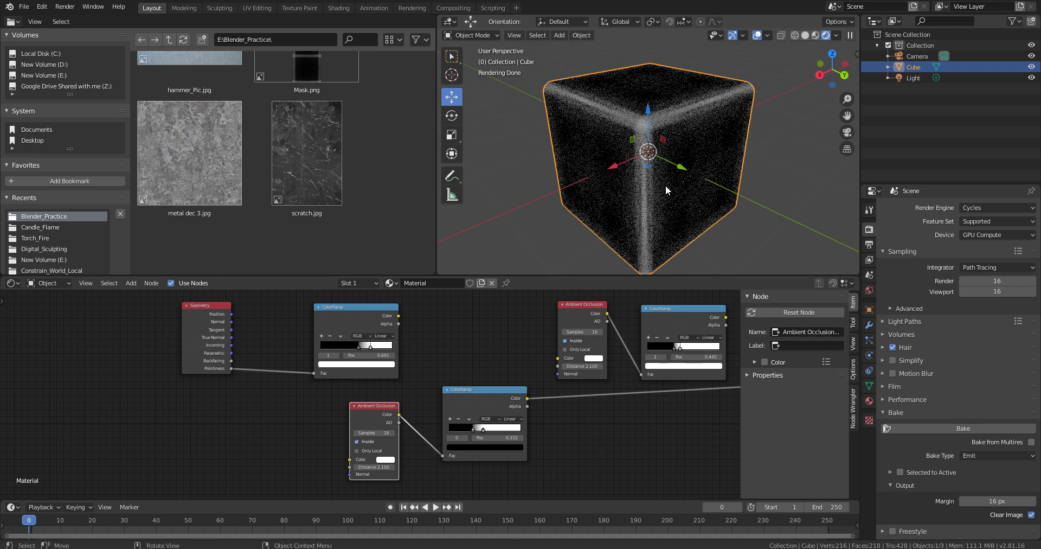
alt+drag(632, 122, 548, 170)
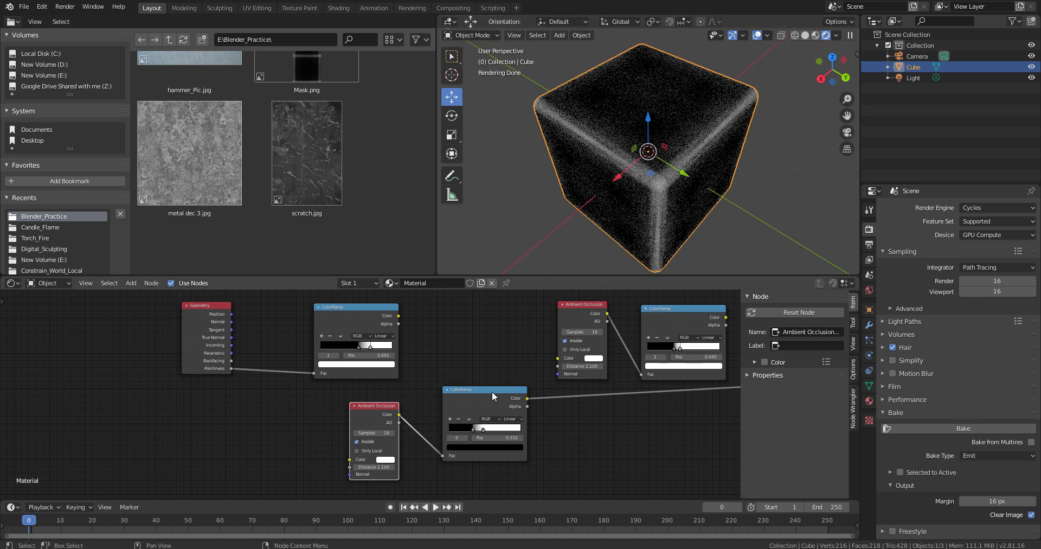
drag(492, 391, 501, 411)
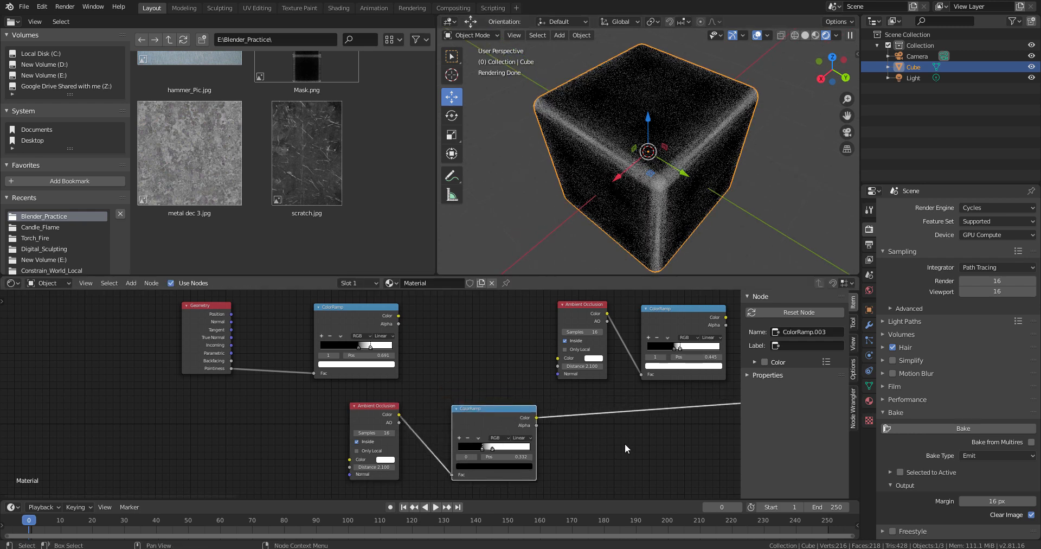
mouse_move(596, 200)
middle_down()
mouse_move(562, 167)
mouse_move(648, 216)
middle_up()
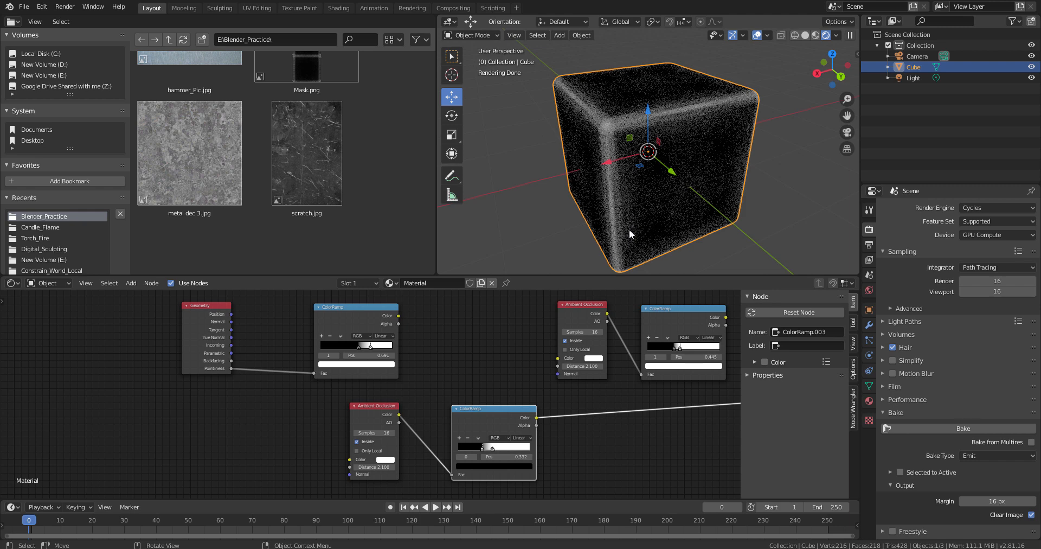
- Move the new Ambient Occlusion node and its ColorRamp together, leaving clear space below the existing mask nodes
middle_drag(634, 222, 648, 222)
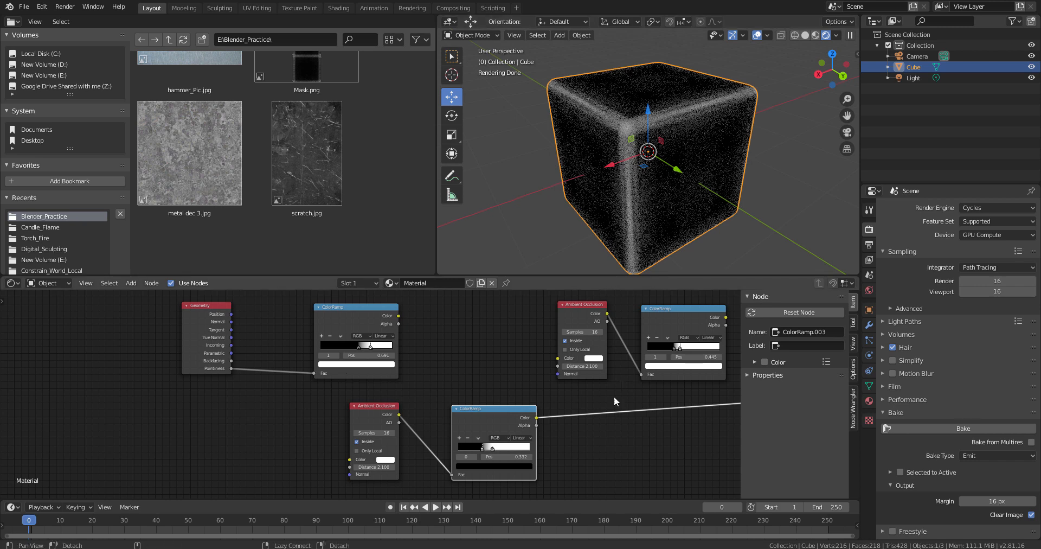
scroll(591, 398, down, 3)
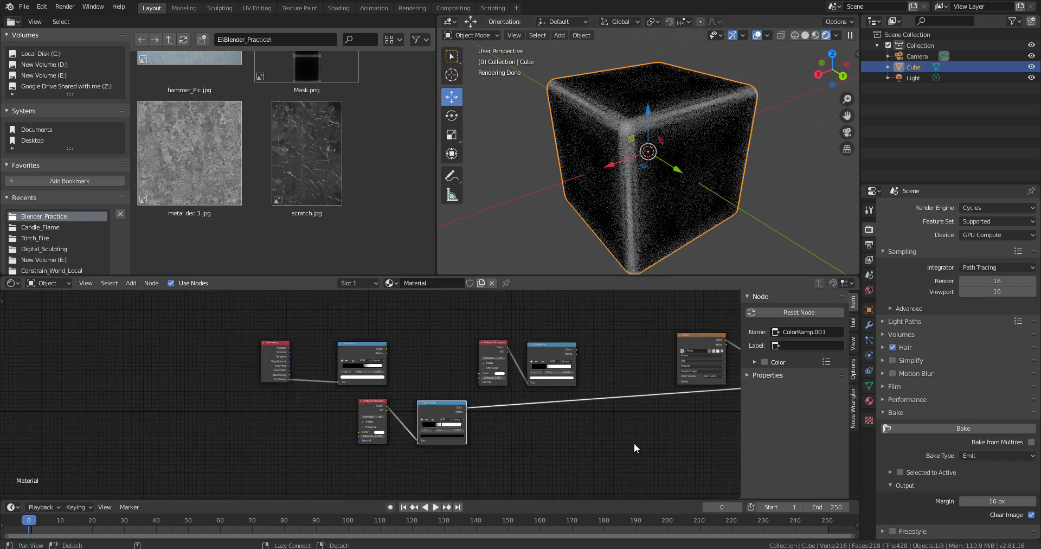
middle_drag(633, 442, 463, 428)
drag(530, 328, 509, 320)
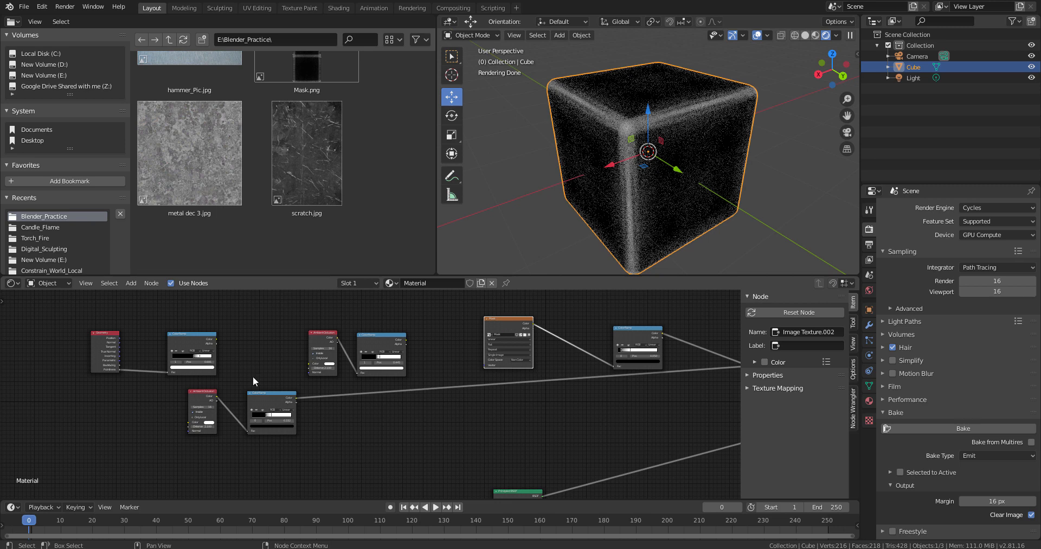
drag(268, 463, 182, 391)
drag(261, 395, 334, 416)
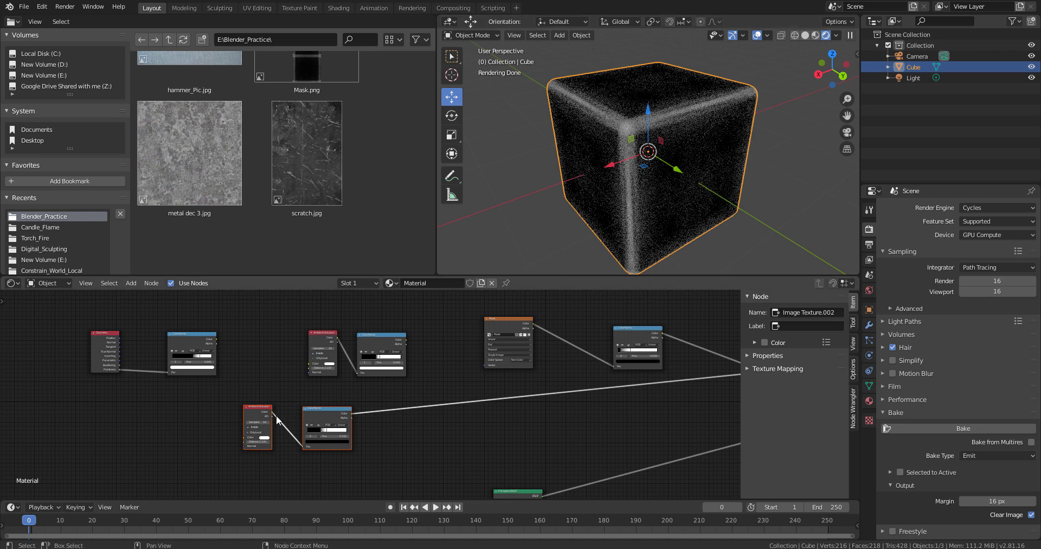
scroll(379, 420, up, 2)
middle_drag(418, 453, 480, 405)
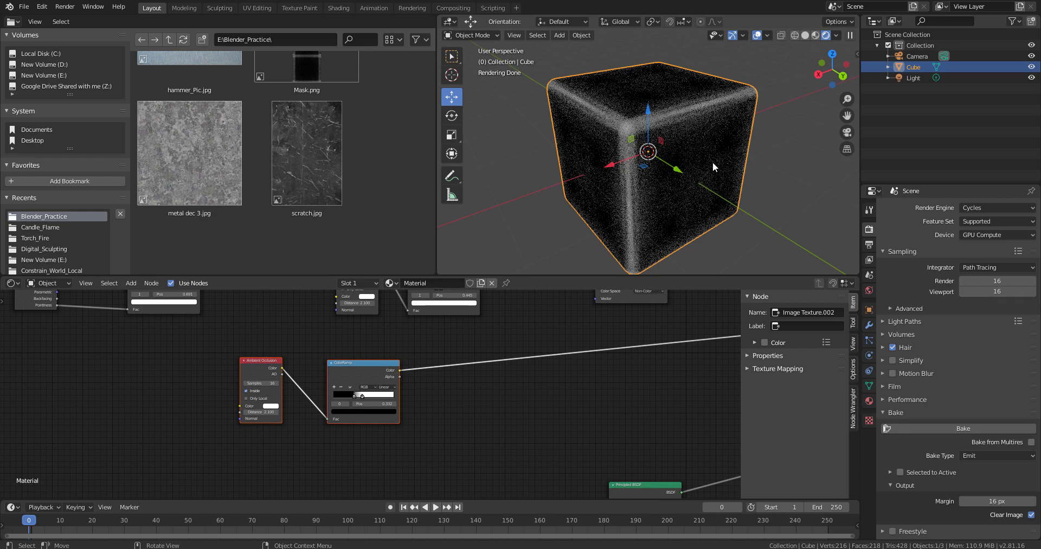
- Add an Image Texture node and place it beside the new Ambient Occlusion mask's ColorRamp
click(134, 285)
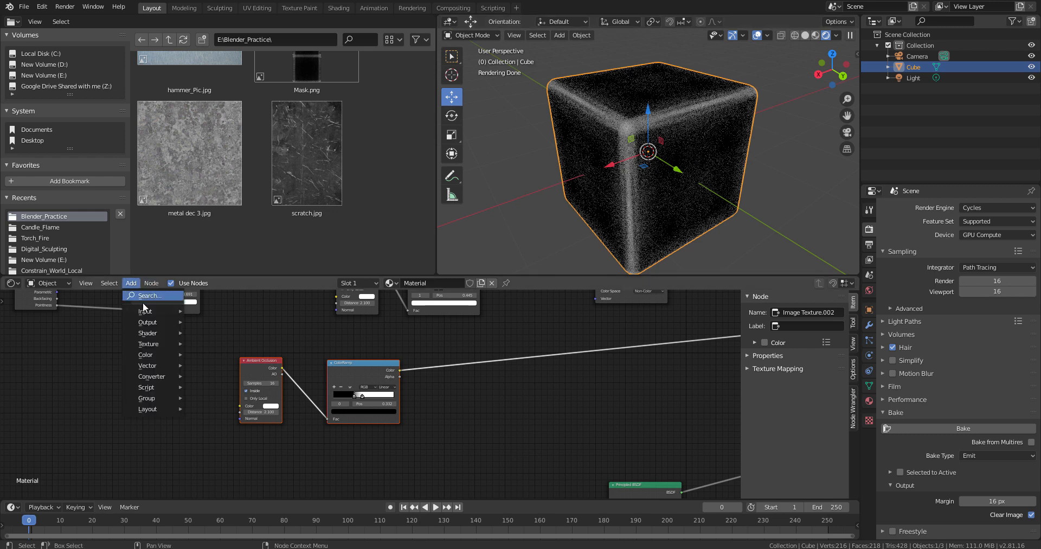
mouse_move(158, 303)
click(152, 296)
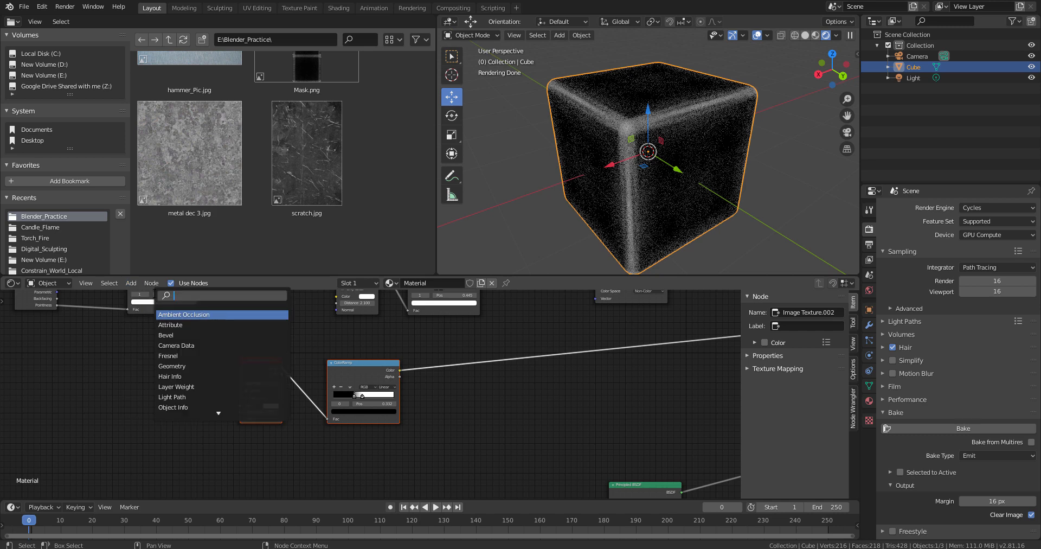
text(image)
key(Return)
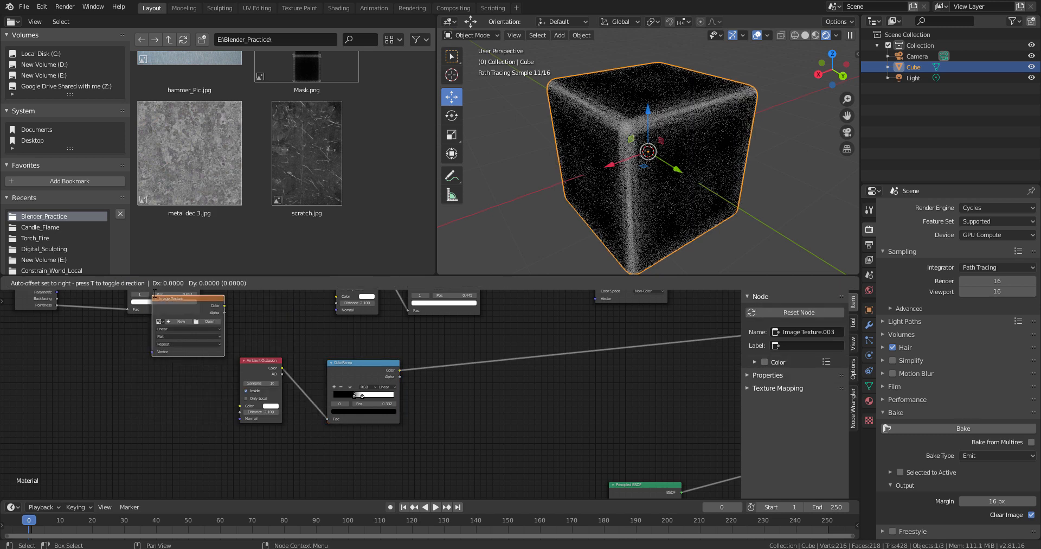
click(735, 436)
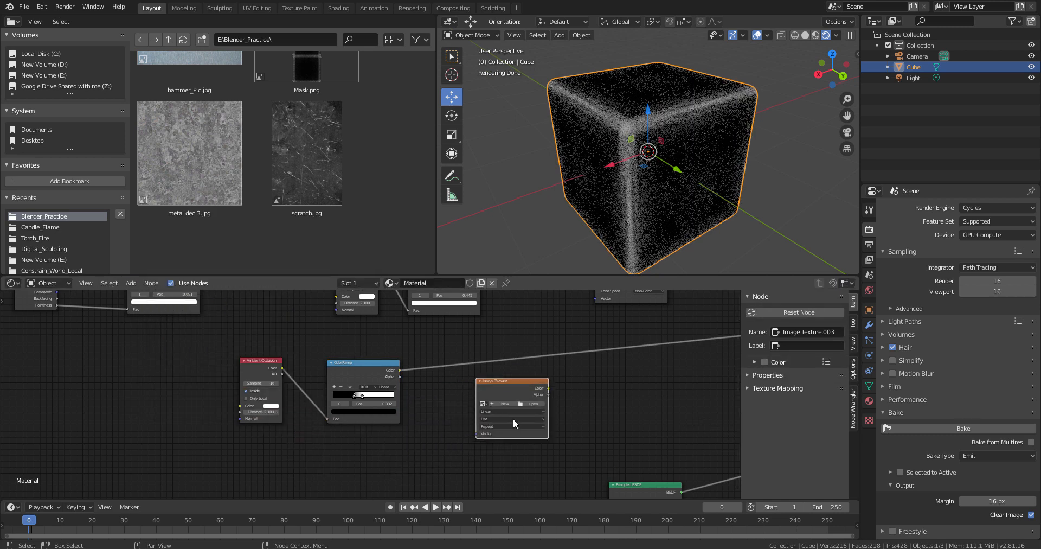
- Create a blank 1024 × 1024 px image named Mask2 in the new Image Texture node, with 32 bit Float enabled
click(503, 404)
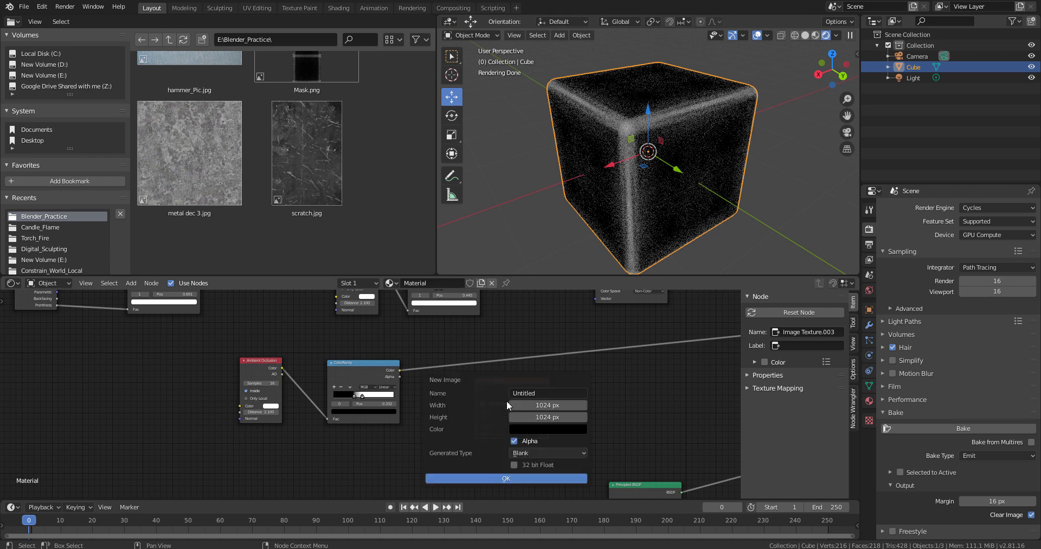
click(546, 391)
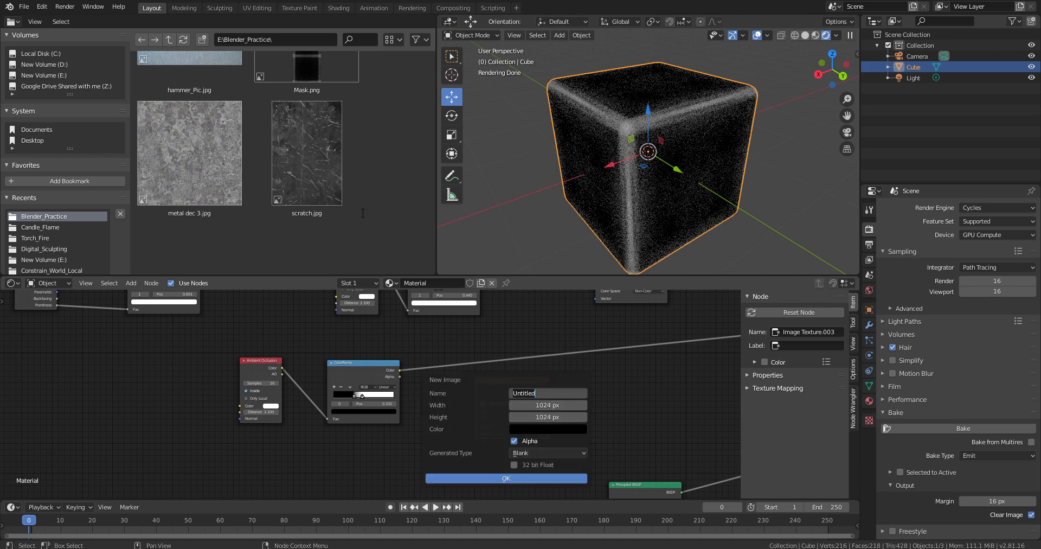
text(Mask2)
click(544, 453)
click(551, 453)
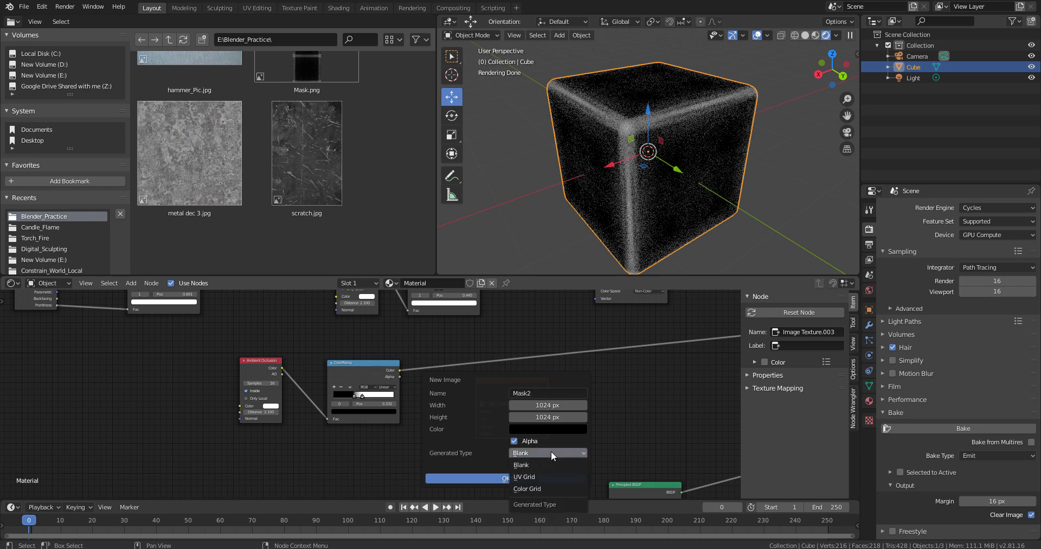
click(544, 465)
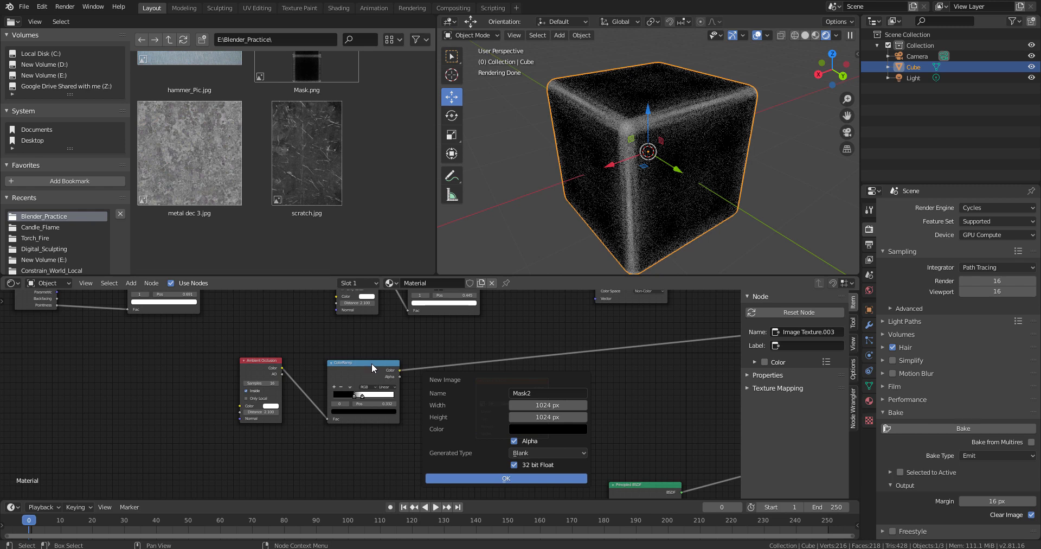
click(483, 477)
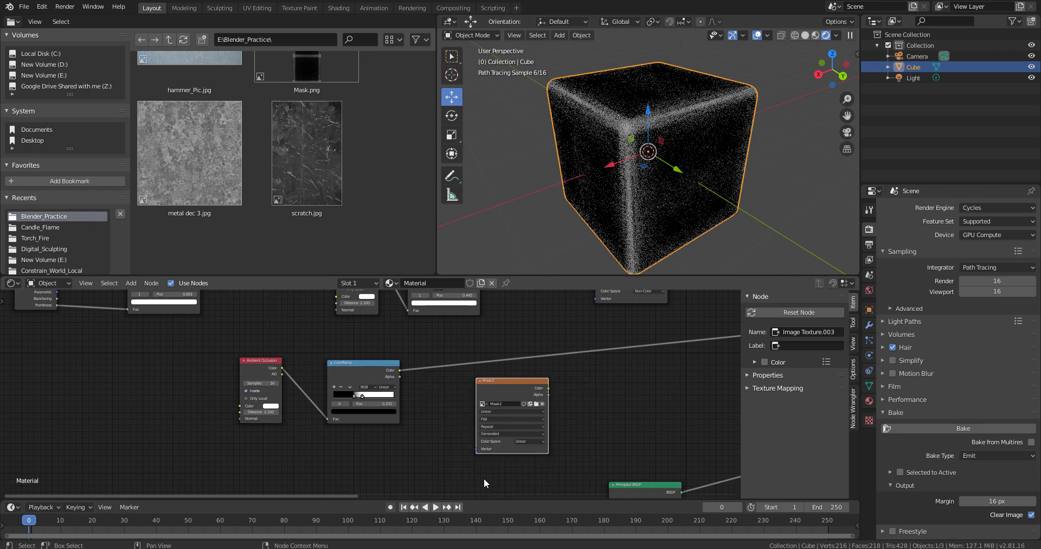
- Compare with the existing Mask image node, and set the Mask2 texture's color space to Non-Color
scroll(561, 435, up, 3)
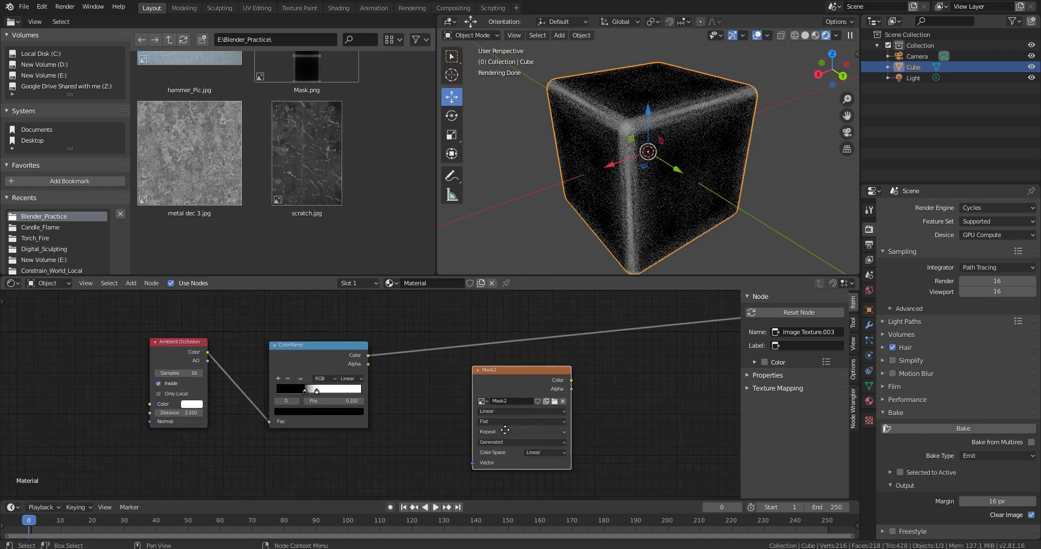
scroll(553, 374, down, 4)
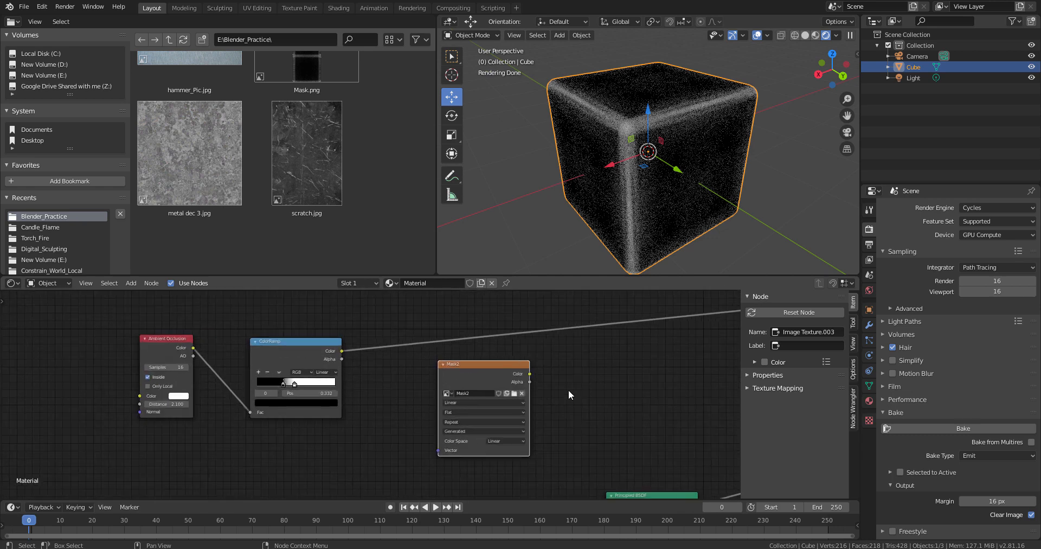
middle_drag(587, 380, 525, 472)
scroll(506, 406, up, 3)
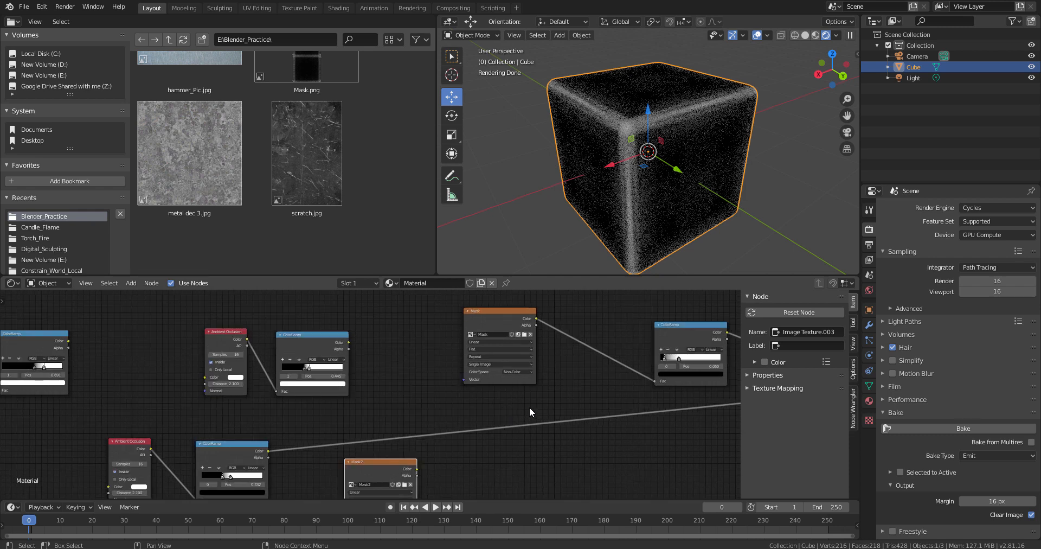
middle_drag(530, 405, 567, 367)
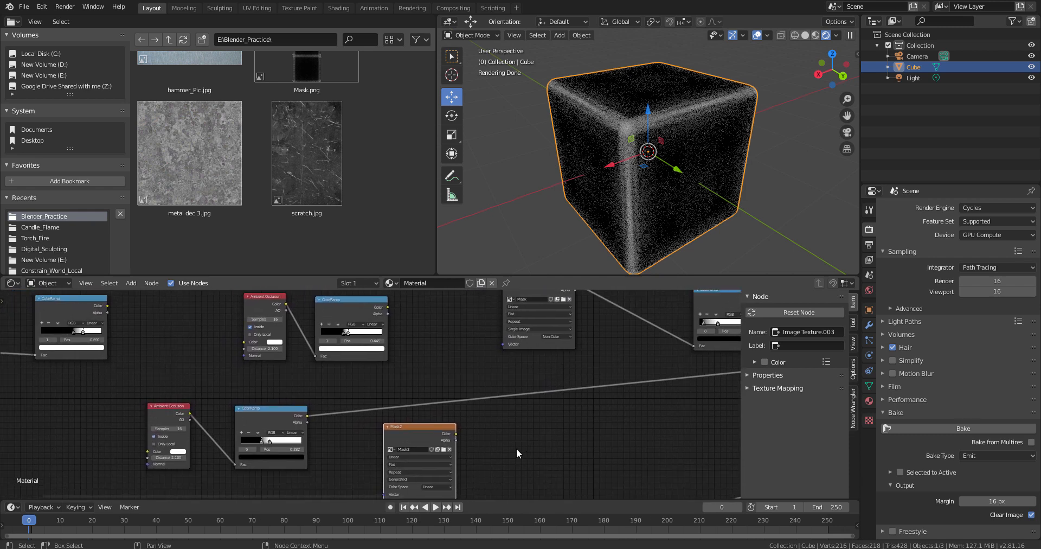
middle_drag(516, 448, 539, 396)
scroll(492, 452, up, 1)
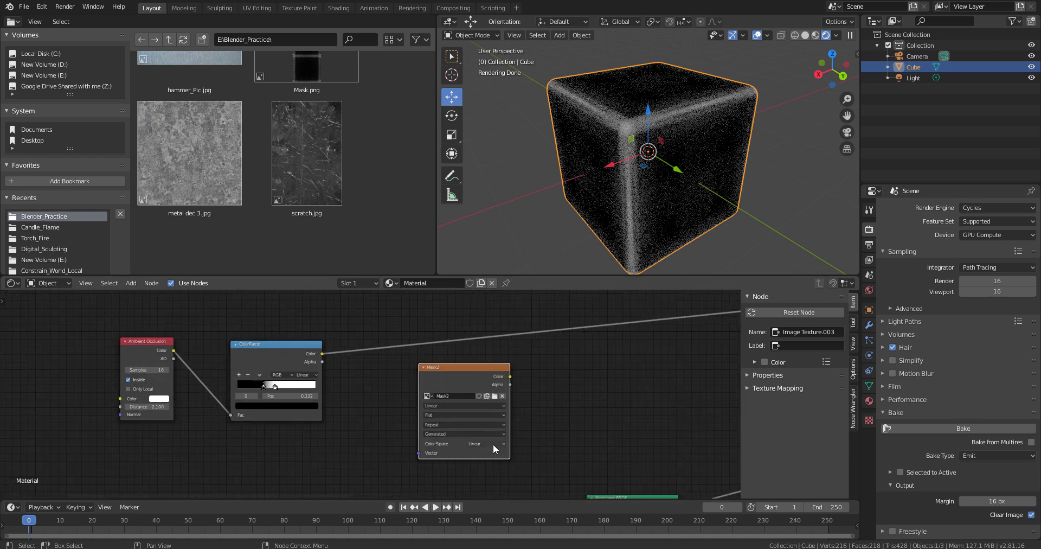
click(493, 444)
click(492, 474)
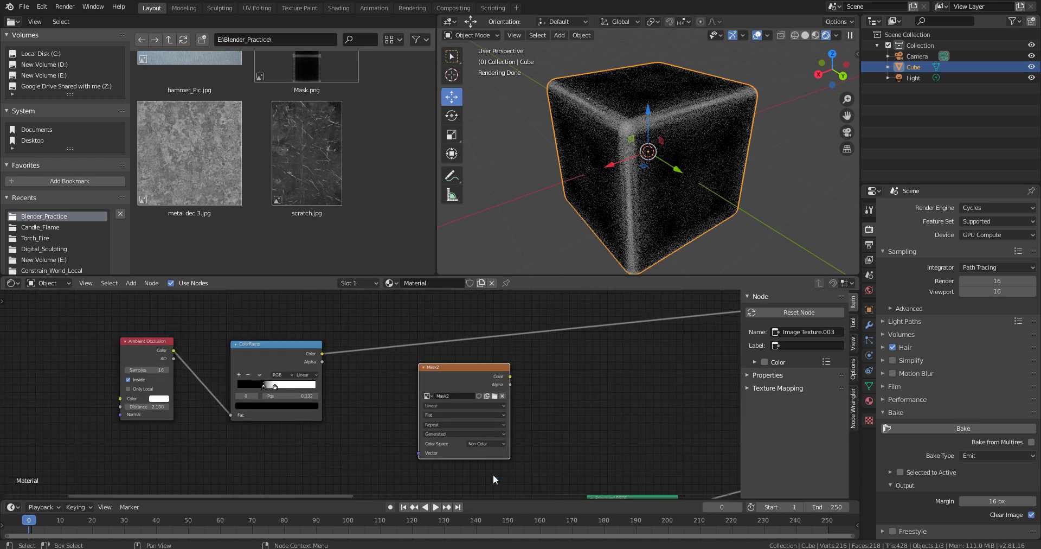
- Shift the Mask2 node slightly lower, and select it as the active node together with the new ColorRamp
drag(451, 366, 453, 376)
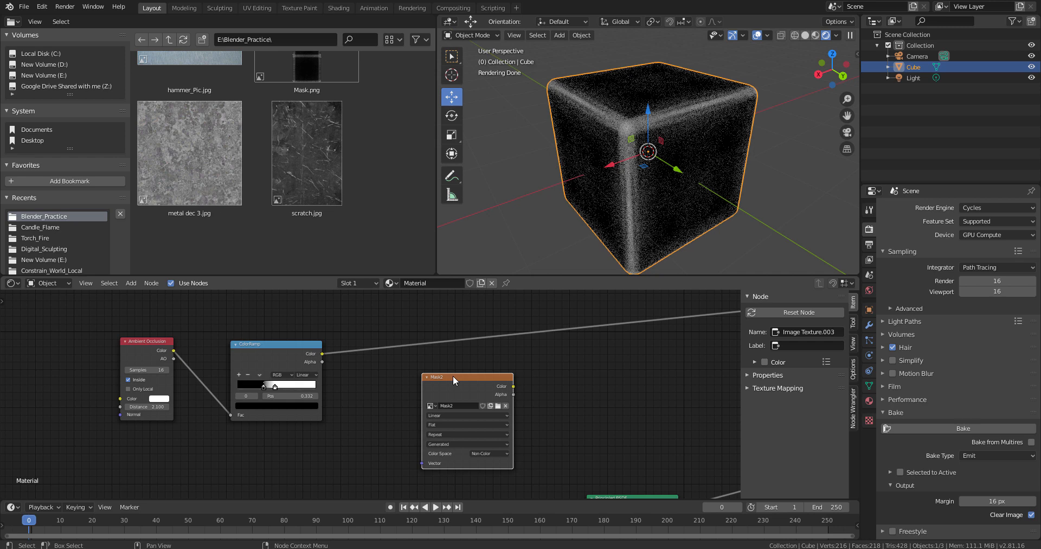
click(263, 345)
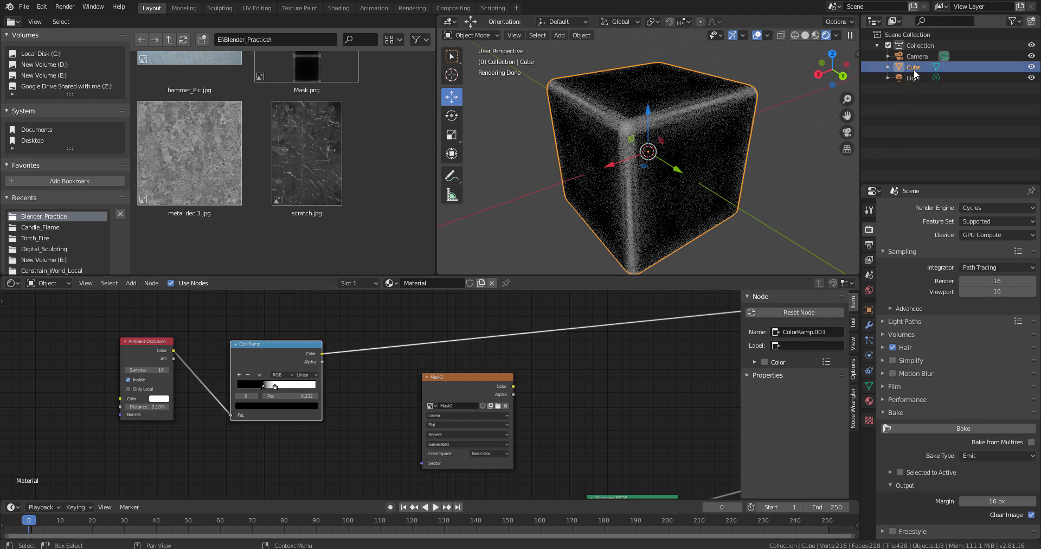
click(470, 376)
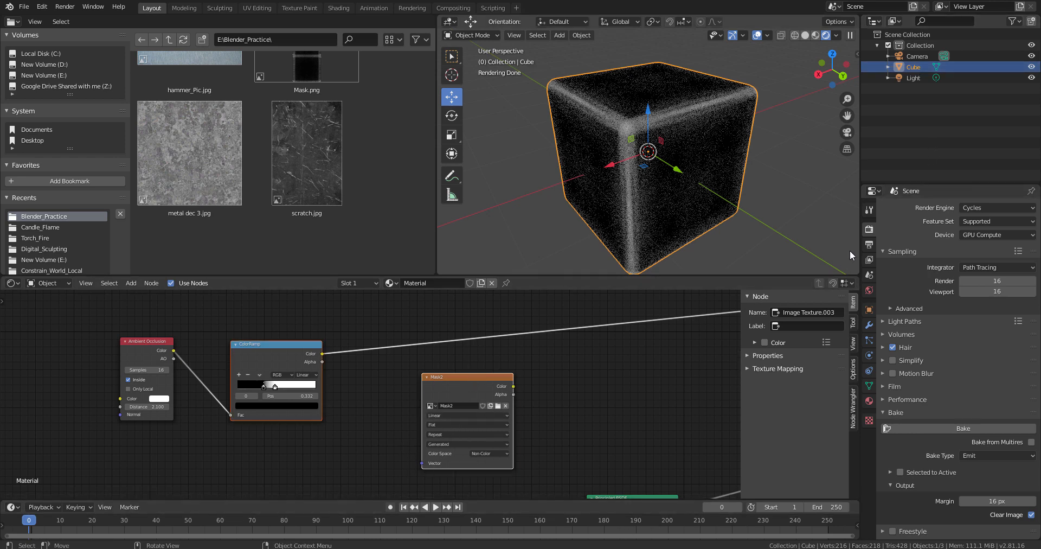
- Set the Cycles render samples to 128, and return them to 16
click(1004, 281)
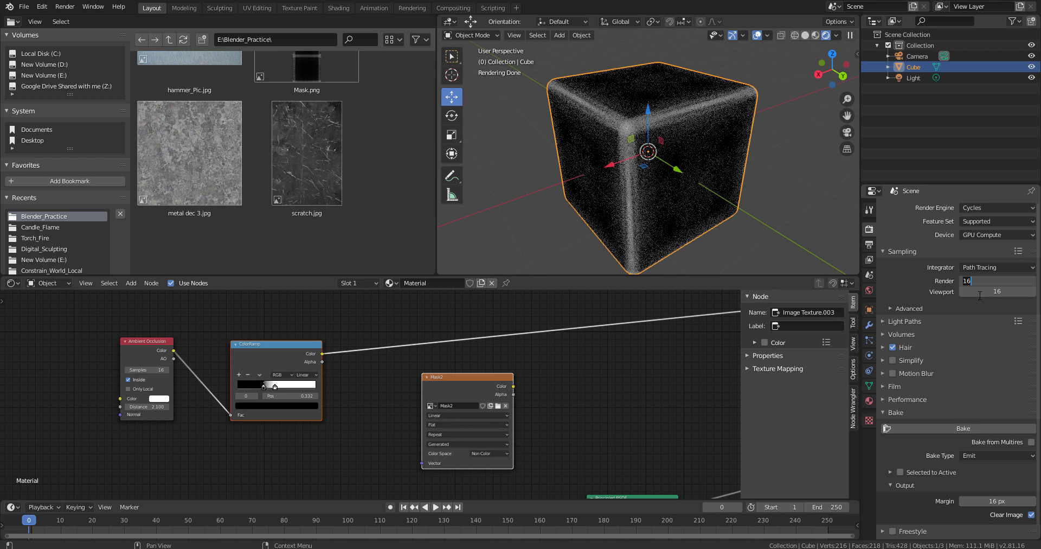
text(128)
key(Return)
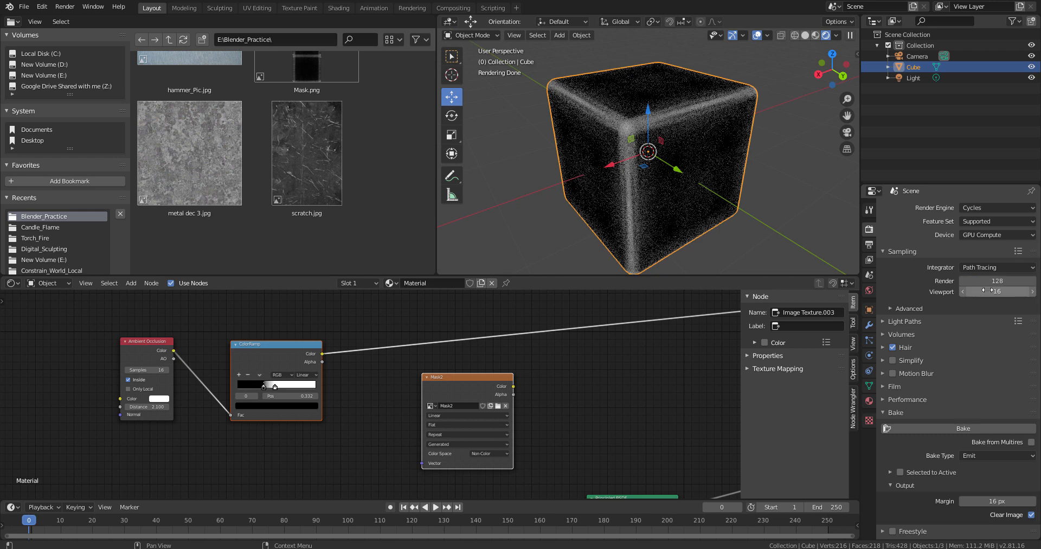
click(987, 280)
text(16)
key(Return)
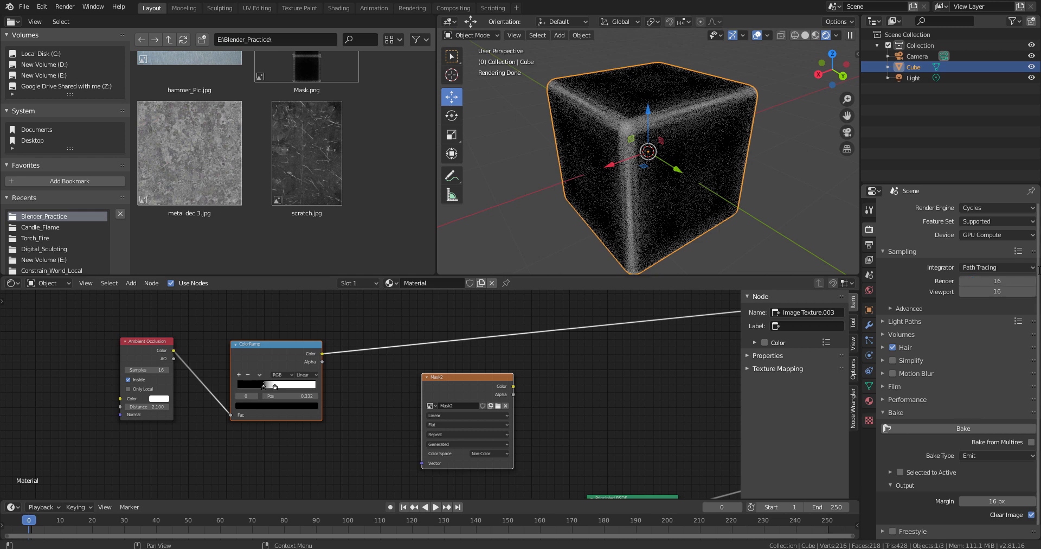
- Set the viewport samples to 128, examine the edge mask's noise around the cube, and return the samples to 16
double_click(1009, 291)
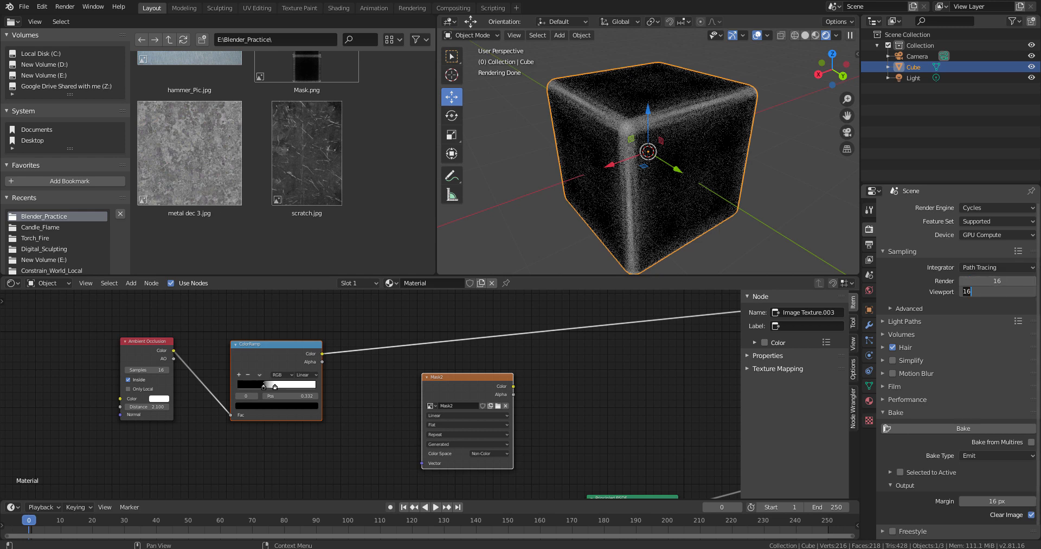
text(128)
key(Return)
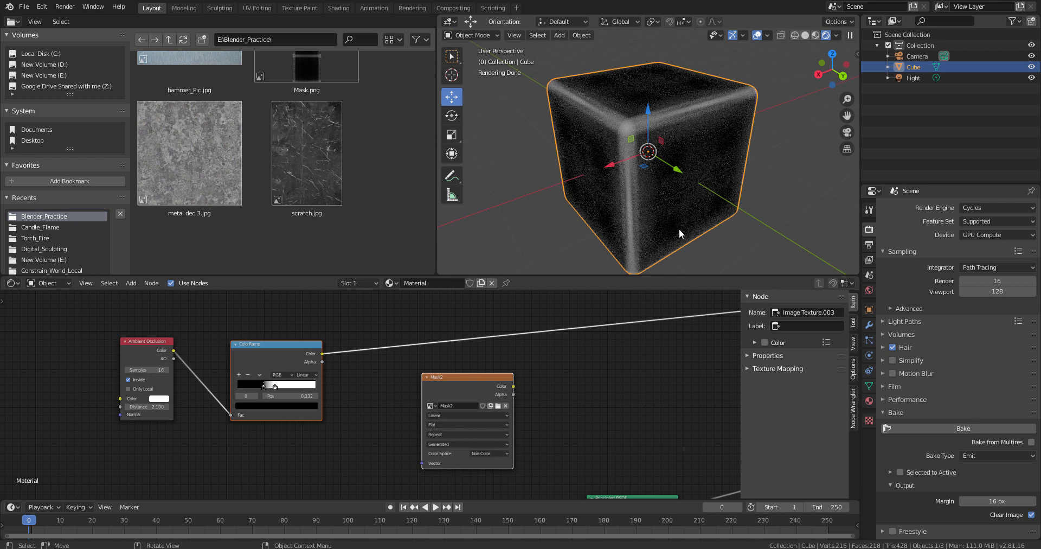
middle_drag(679, 229, 673, 232)
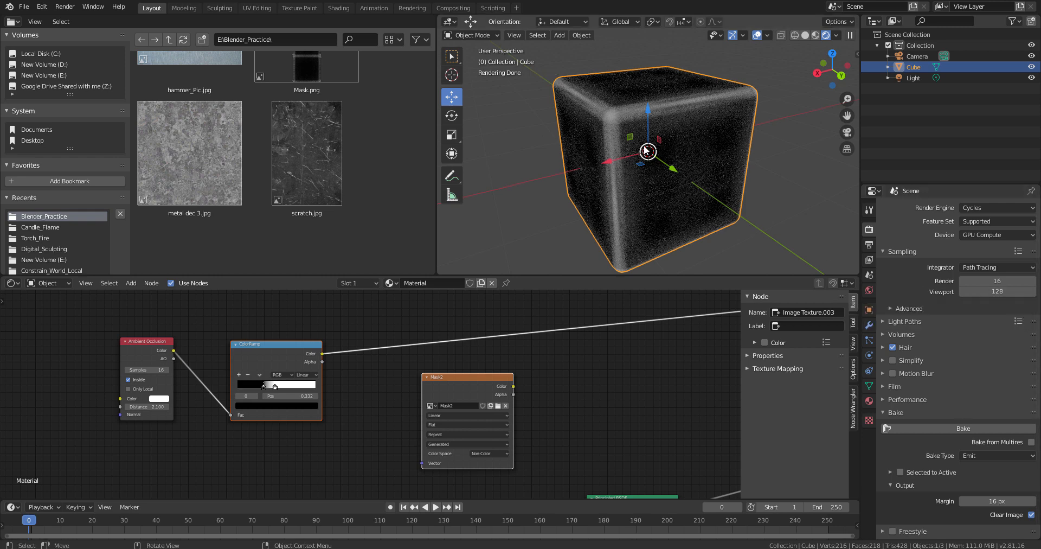
middle_drag(630, 180, 660, 195)
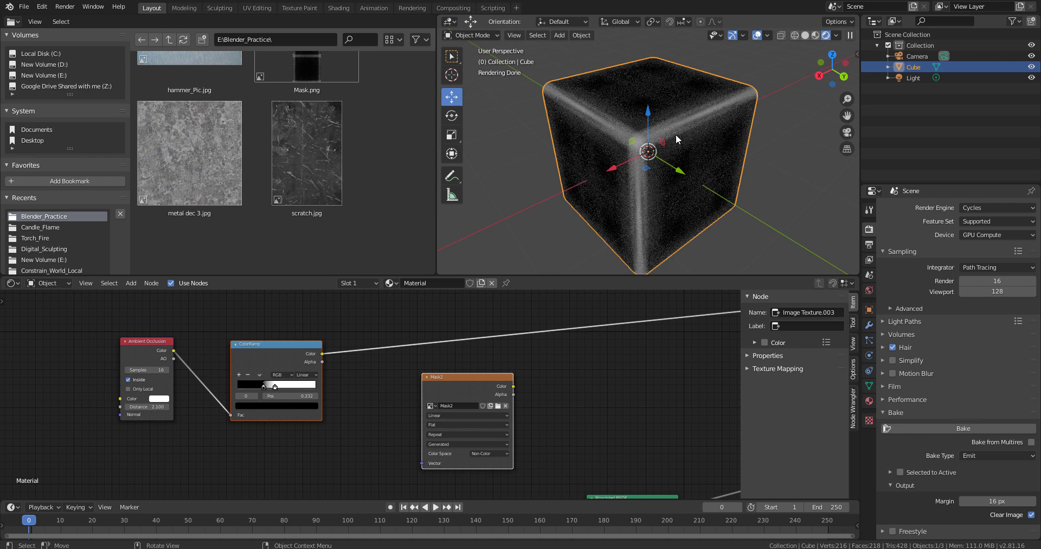
click(1013, 292)
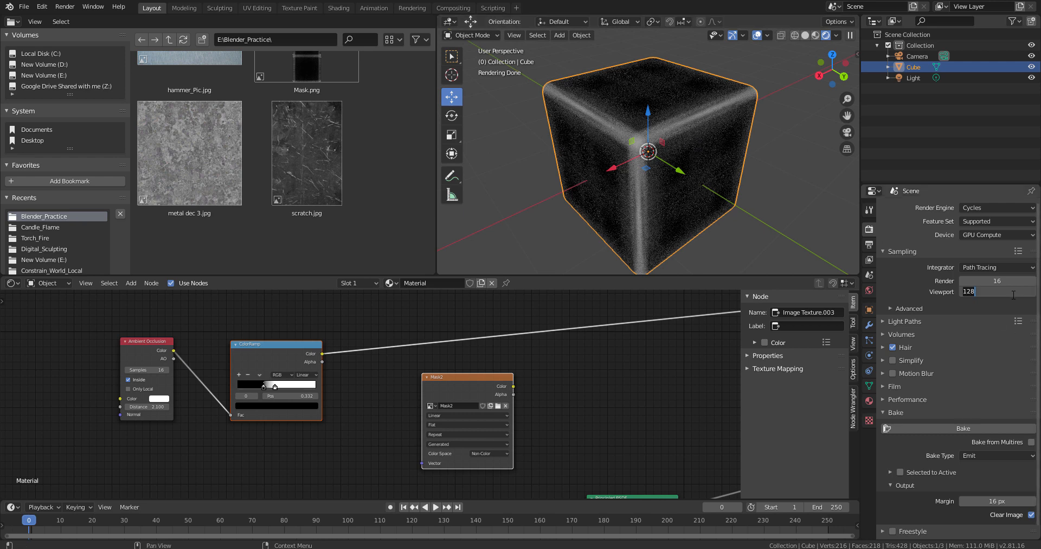
text(16)
key(Return)
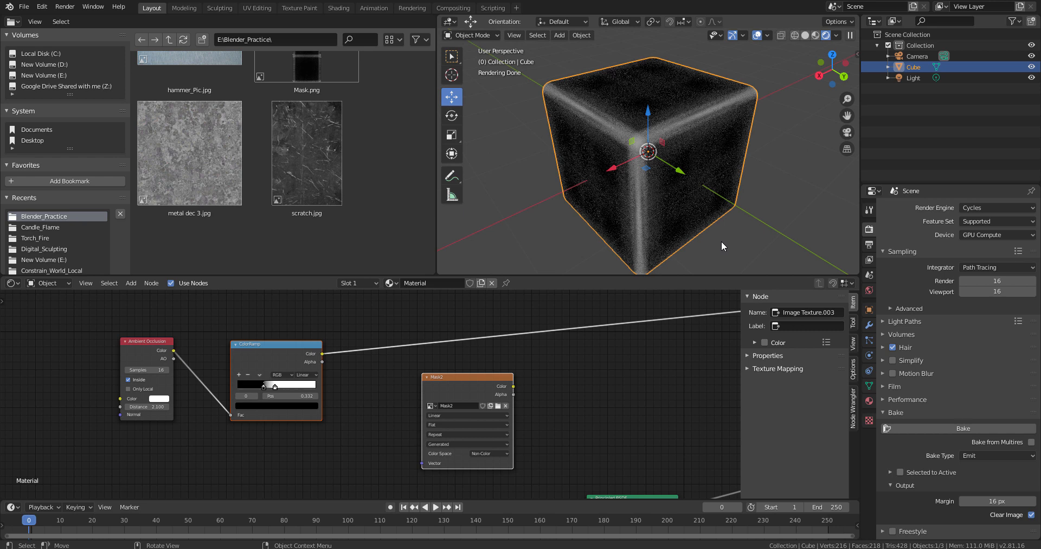
- Preview the Mix Shader through the Material Output, and examine the cube's worn edge up close
scroll(575, 385, down, 3)
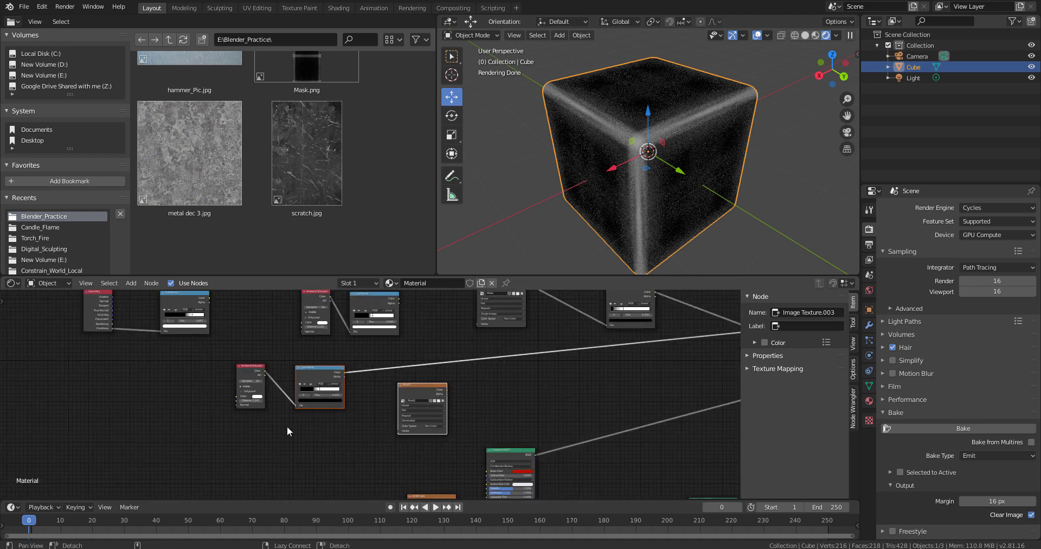
alt+drag(661, 420, 352, 406)
alt+drag(474, 406, 395, 427)
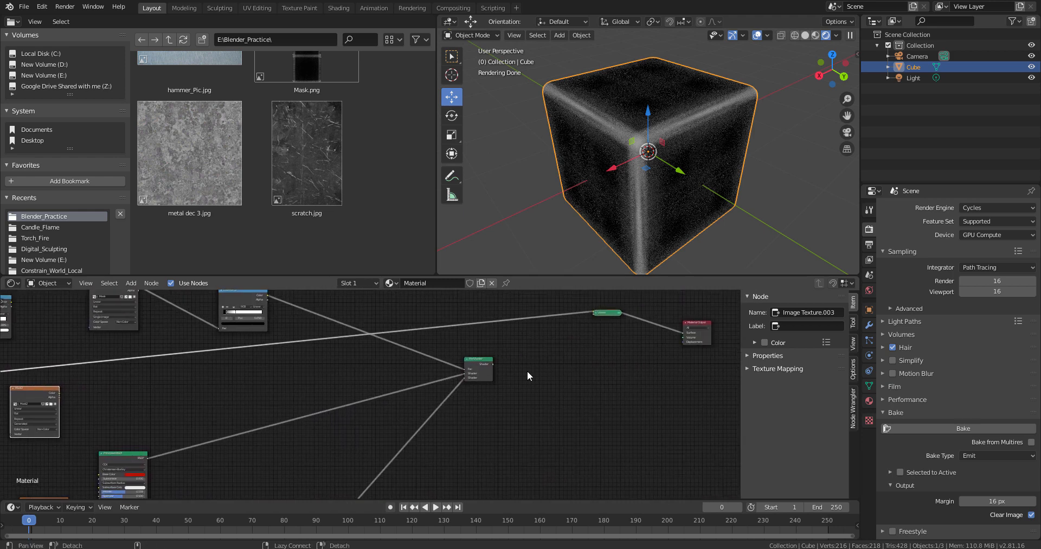
ctrl+shift+click(472, 371)
scroll(597, 142, up, 5)
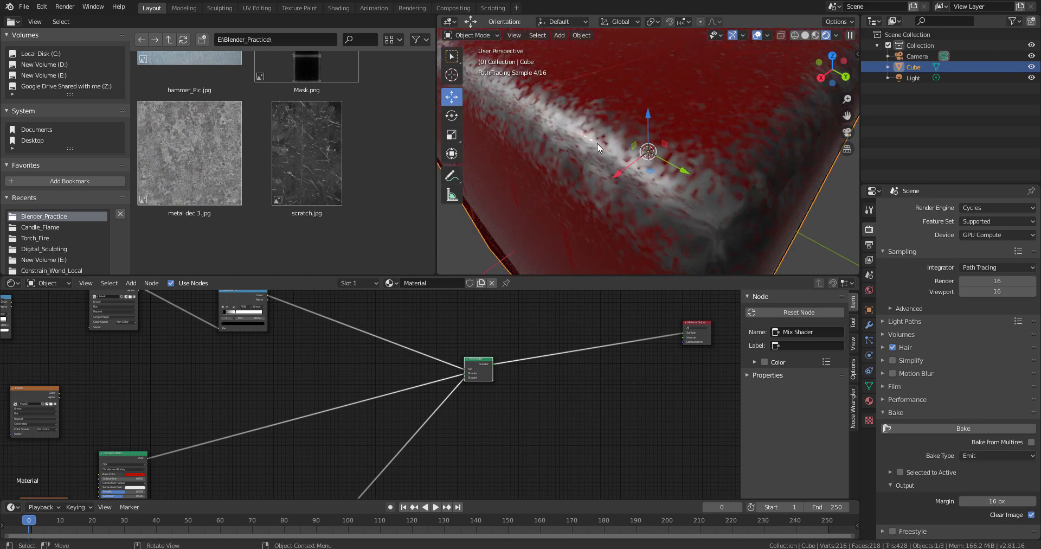
- Check the cube's worn edges from several angles, and preview the mask from the ColorRamp beside the Mask2 node
scroll(597, 142, down, 4)
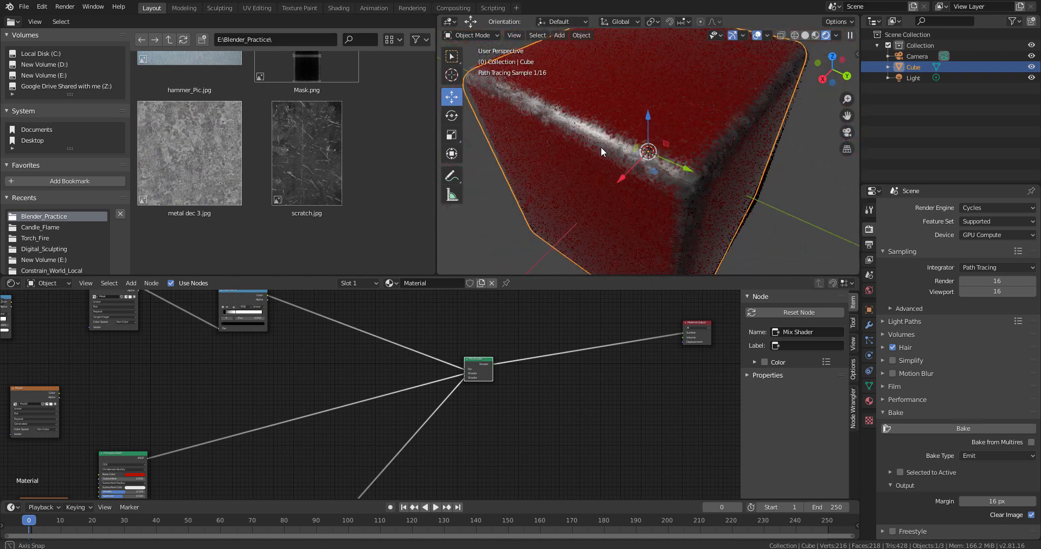
middle_drag(613, 144, 615, 156)
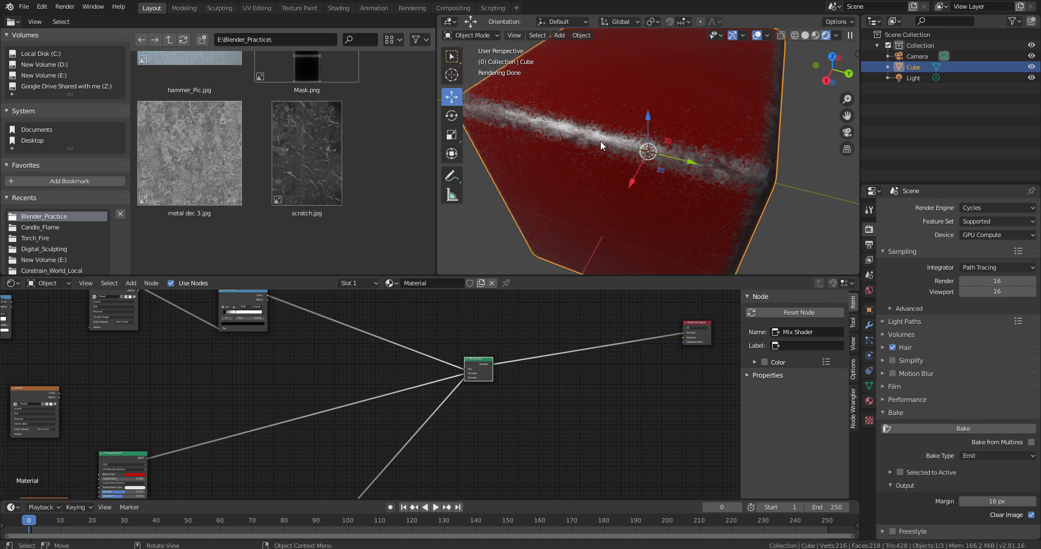
middle_drag(600, 141, 599, 176)
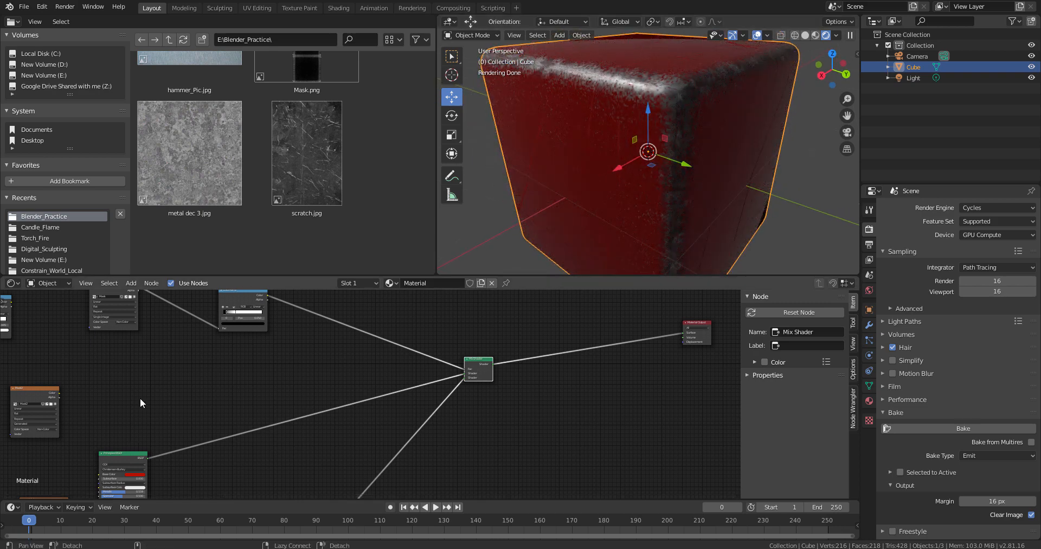
middle_drag(139, 398, 401, 383)
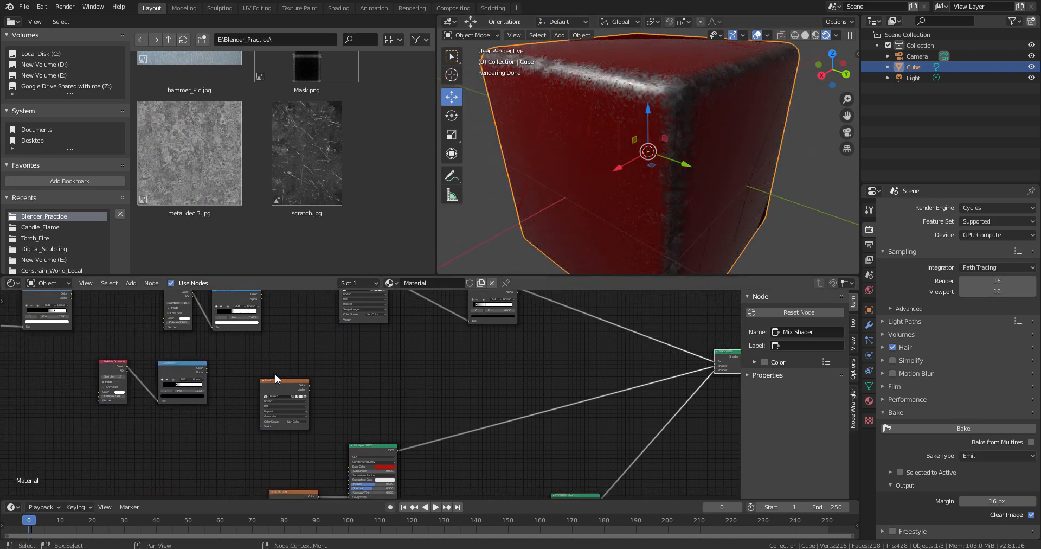
ctrl+shift+click(197, 363)
scroll(708, 134, down, 3)
middle_drag(717, 193, 710, 193)
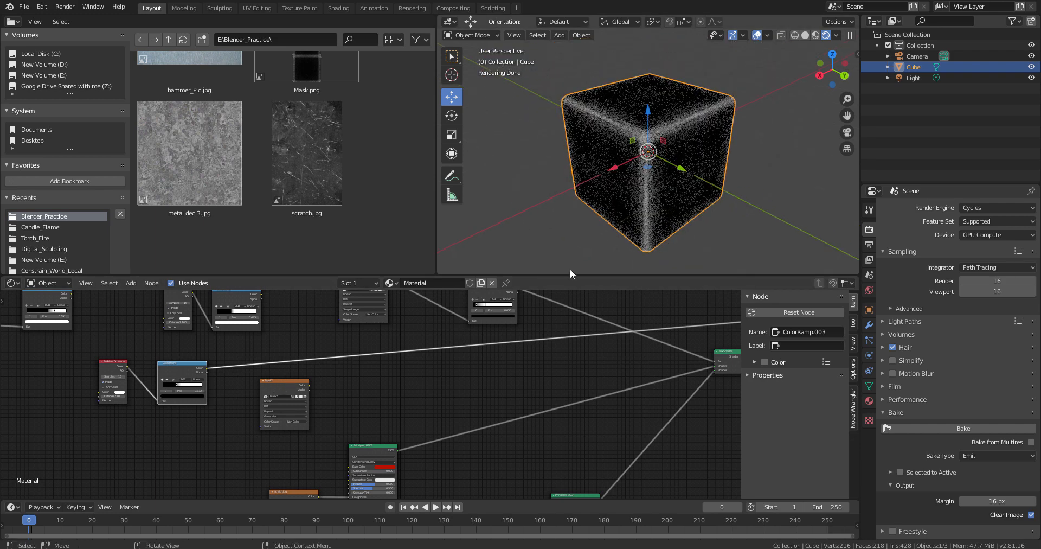
- Make the Mask2 image node active, and set the bake type to Emit
click(286, 383)
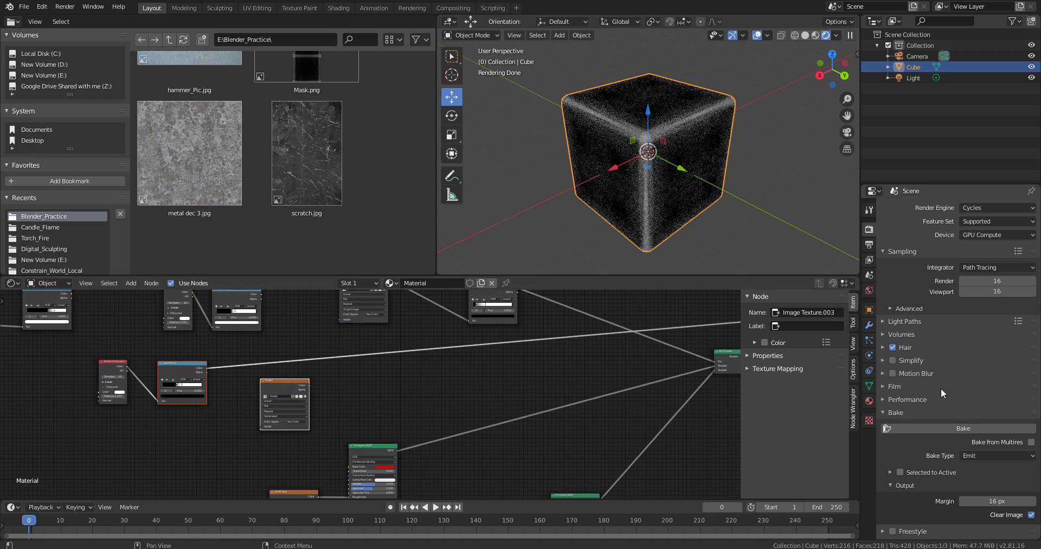
click(981, 455)
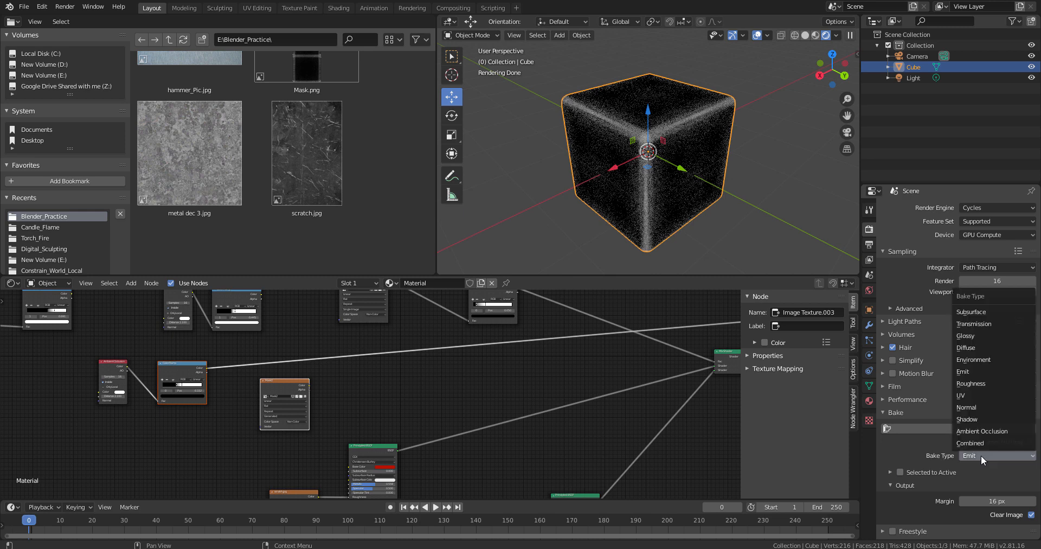
click(969, 371)
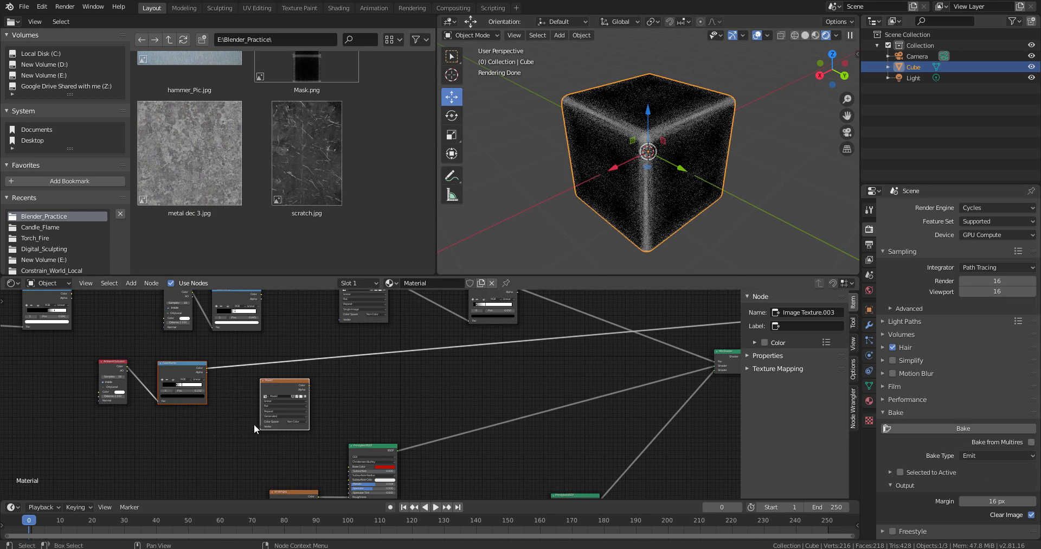
- Select the ColorRamp beside the Mask2 node, and preview its Alpha output on the cube
click(213, 400)
click(188, 364)
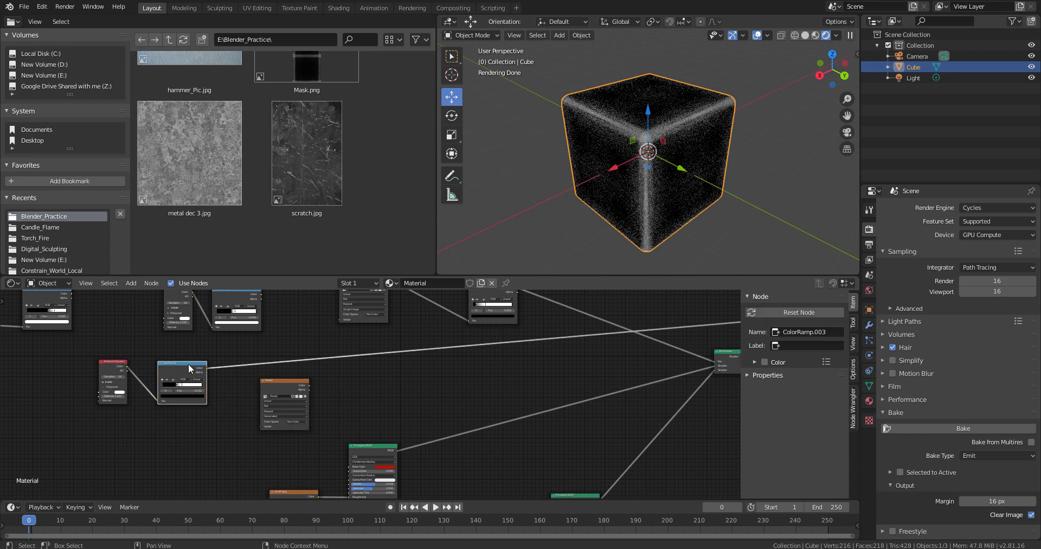
scroll(172, 424, up, 2)
middle_drag(123, 443, 314, 454)
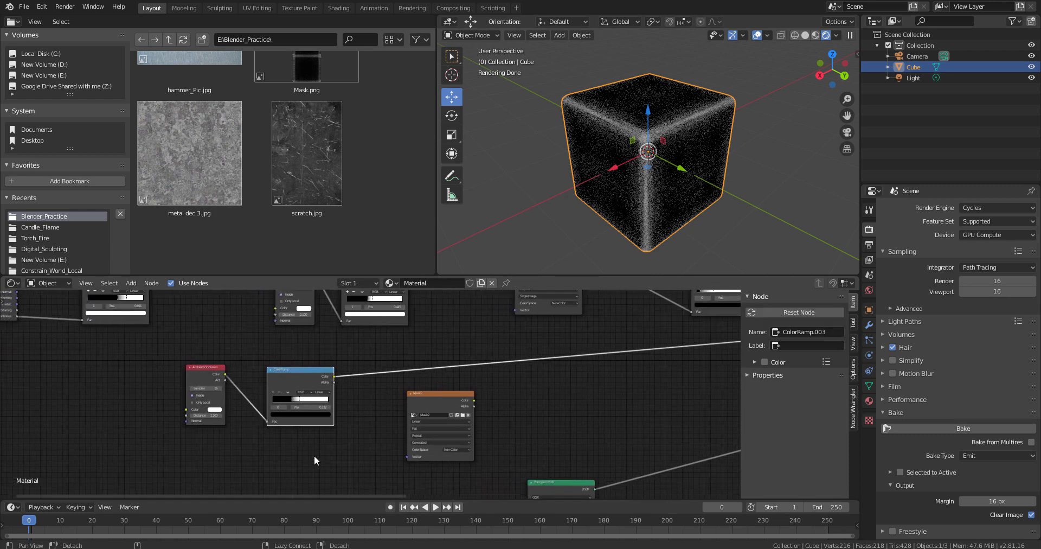
scroll(242, 351, up, 2)
ctrl+shift+click(252, 356)
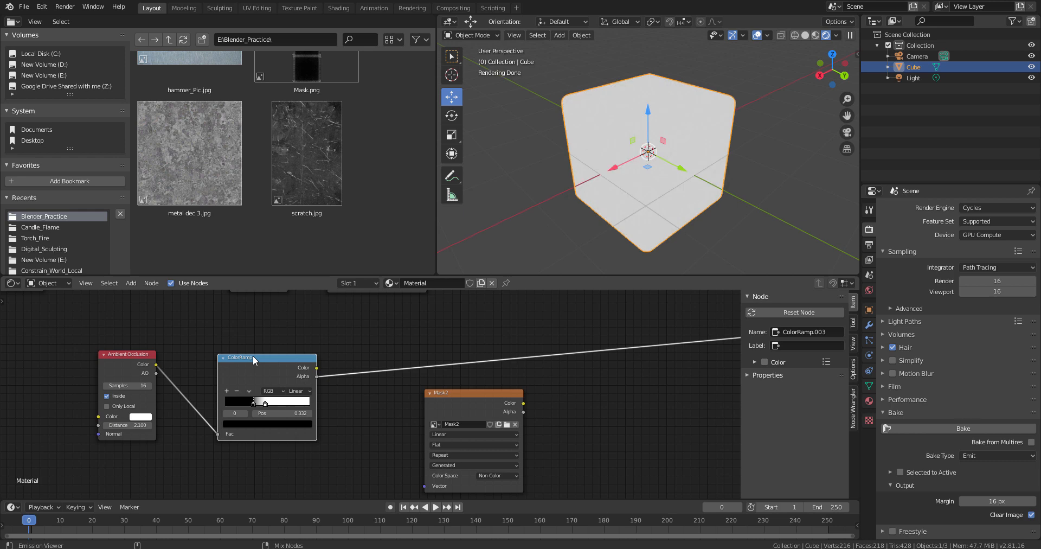
- Move the Viewer node clear of the Material Output so both nodes are separated
scroll(380, 408, down, 4)
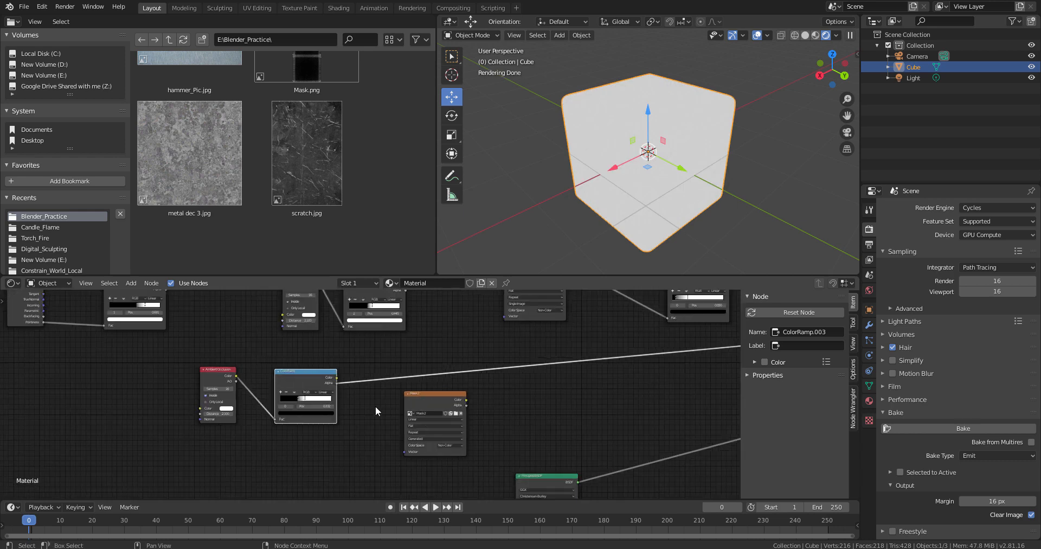
alt+drag(732, 391, 499, 431)
alt+drag(713, 425, 416, 425)
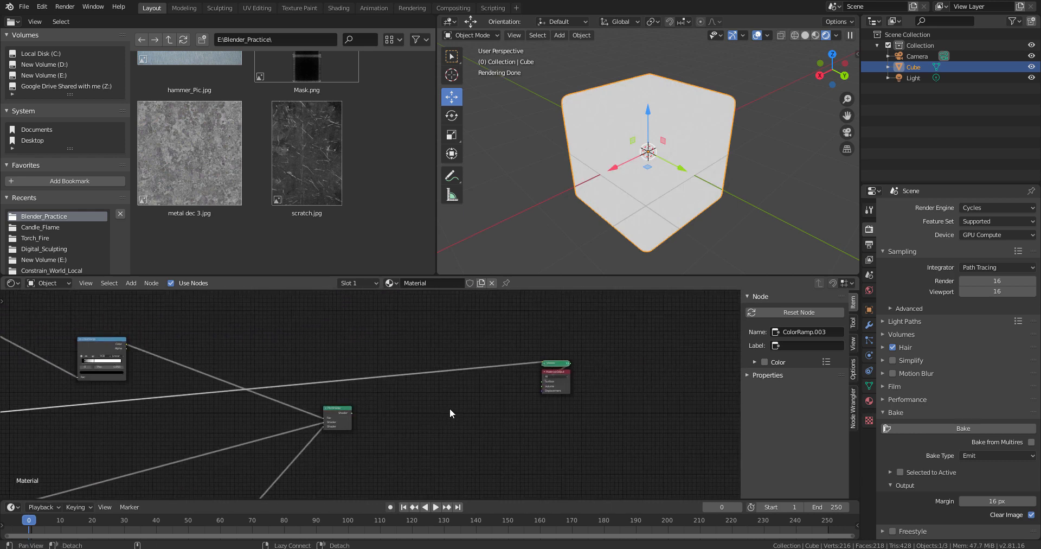
drag(550, 362, 447, 355)
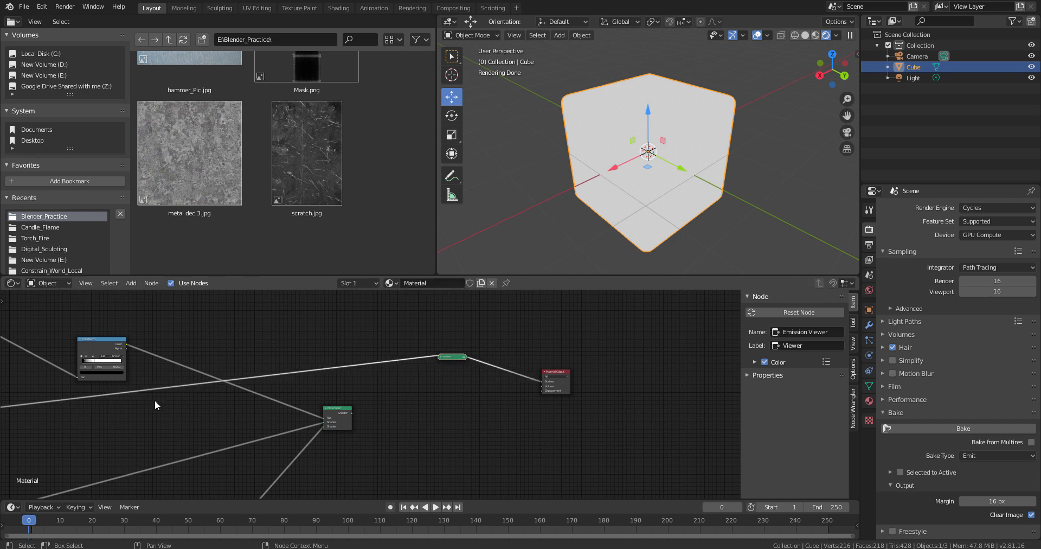
- Switch the cube's preview to the Color output of the ColorRamp beside the Mask2 node
alt+drag(169, 418, 643, 376)
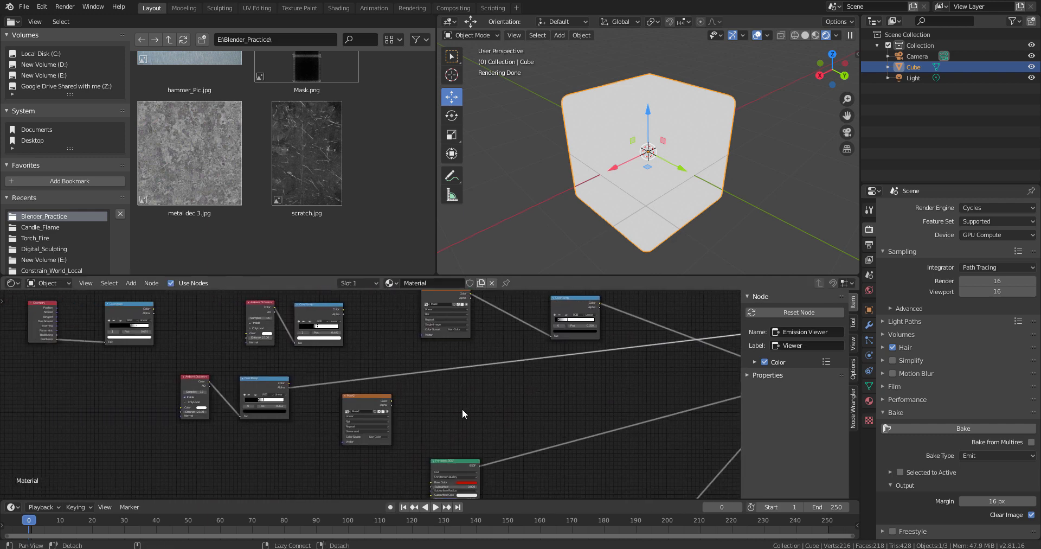
ctrl+shift+click(287, 386)
scroll(311, 415, up, 2)
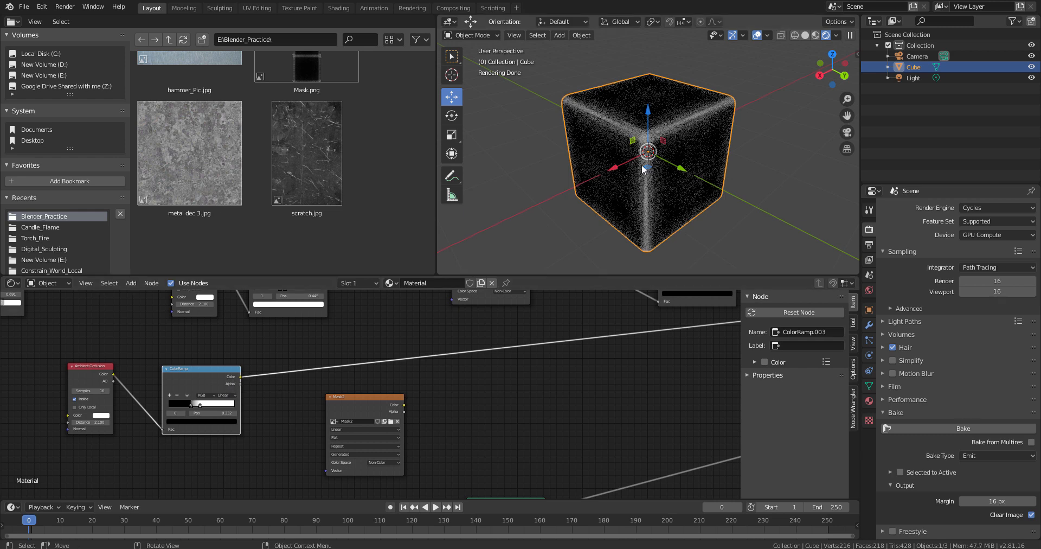
- Expand the collapsed Viewer node to reveal its emission color and strength inputs
alt+drag(666, 383, 287, 413)
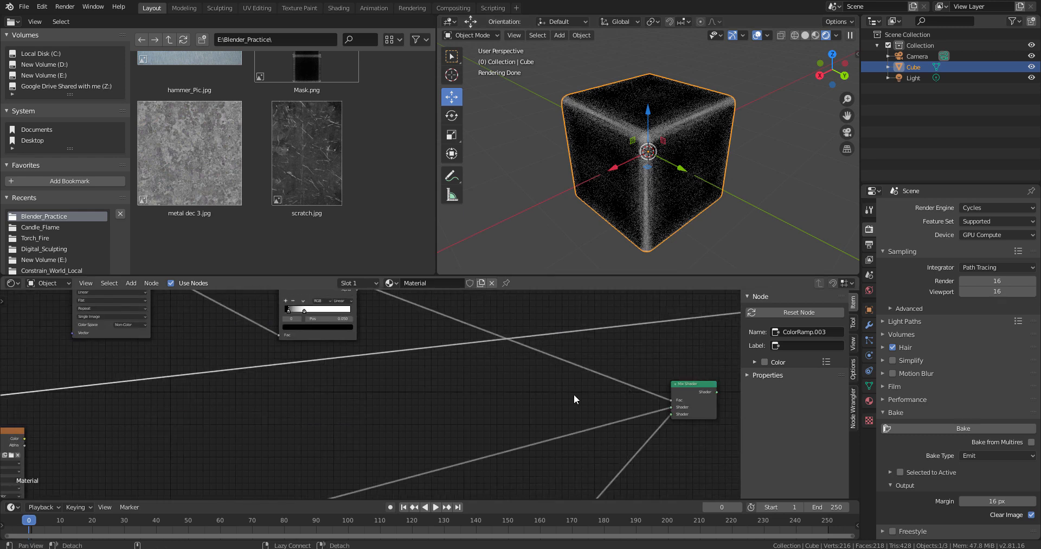
alt+drag(705, 374, 443, 400)
ctrl+middle_drag(462, 409, 516, 401)
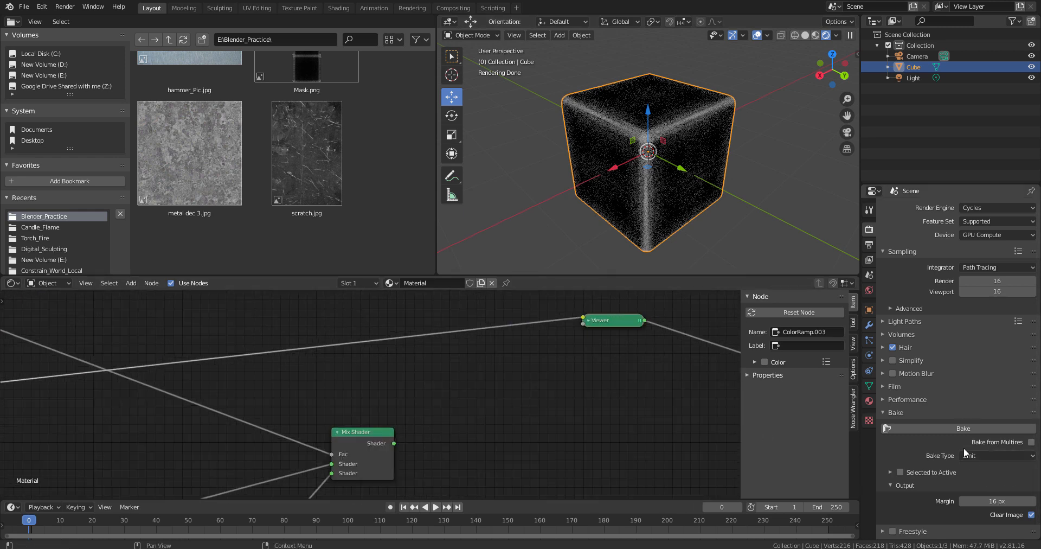
middle_drag(614, 407, 512, 408)
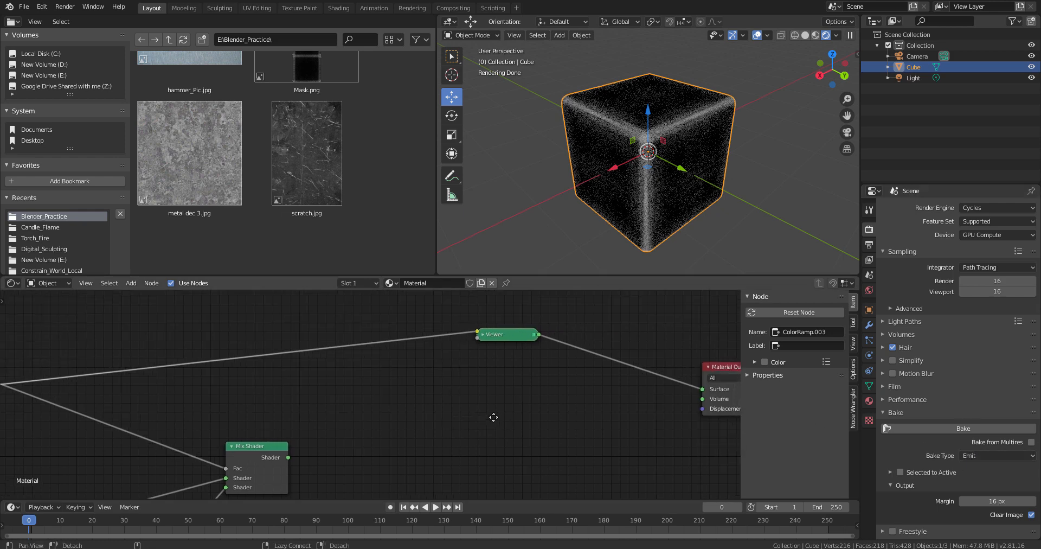
scroll(473, 365, up, 1)
scroll(473, 366, up, 1)
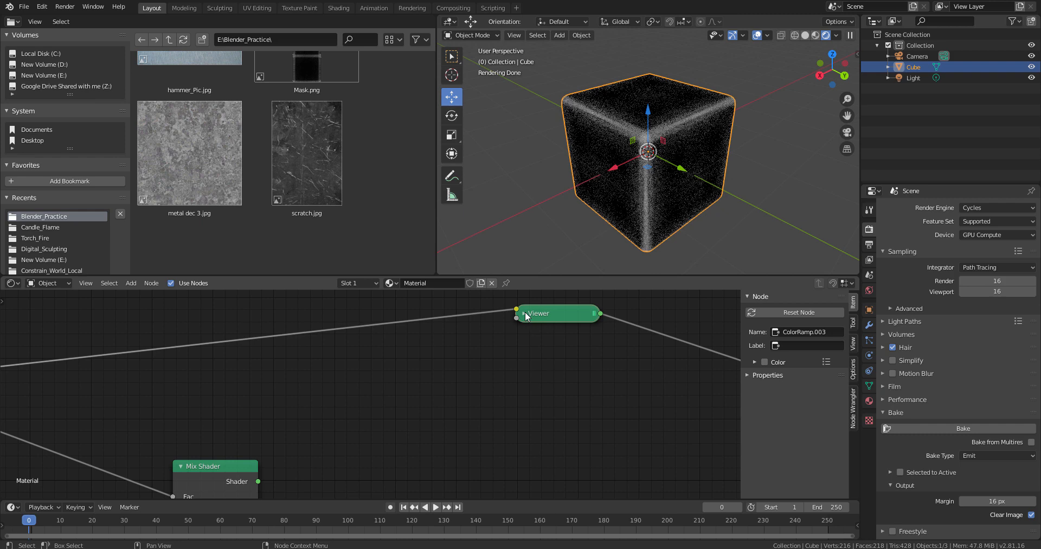
click(523, 313)
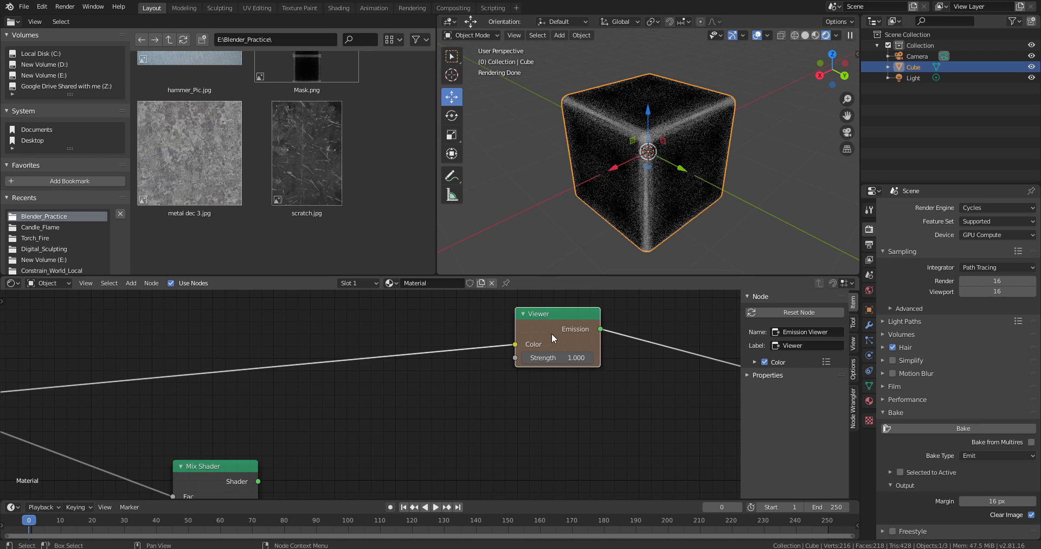
- Make the Mask2 image node active, bake the edge mask into it, and shift the node slightly away from the ColorRamp
scroll(438, 391, down, 3)
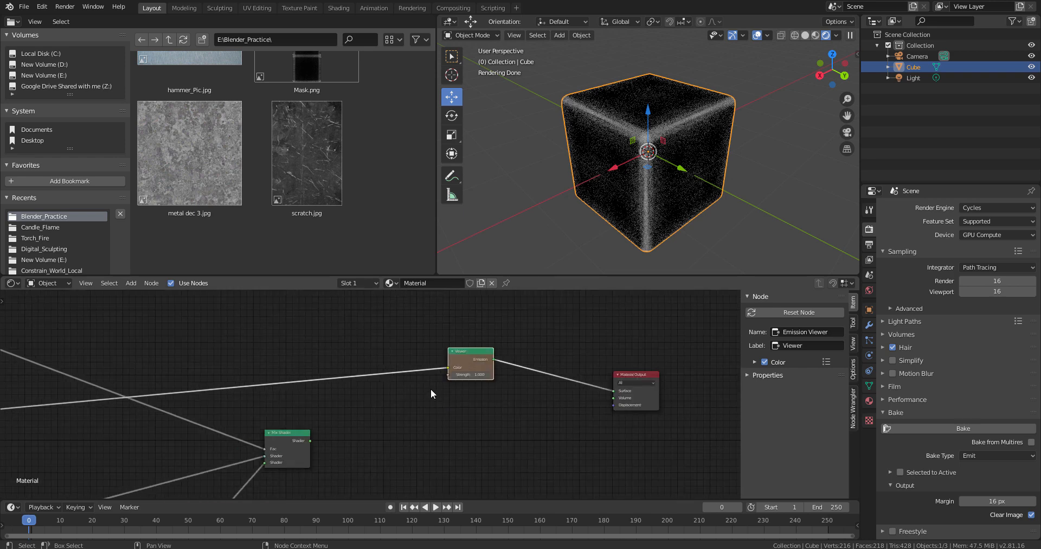
middle_drag(395, 427, 523, 380)
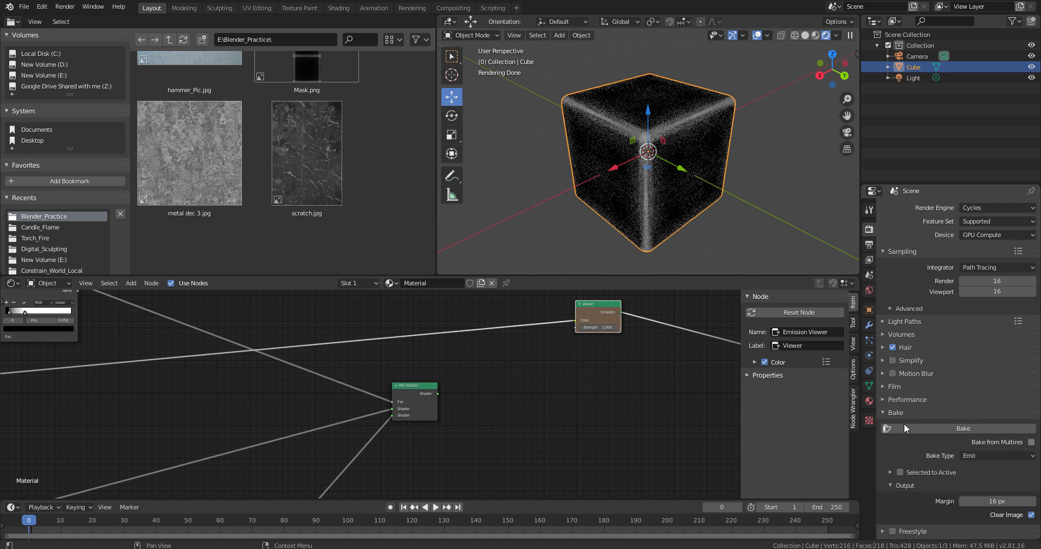
middle_drag(232, 395, 360, 398)
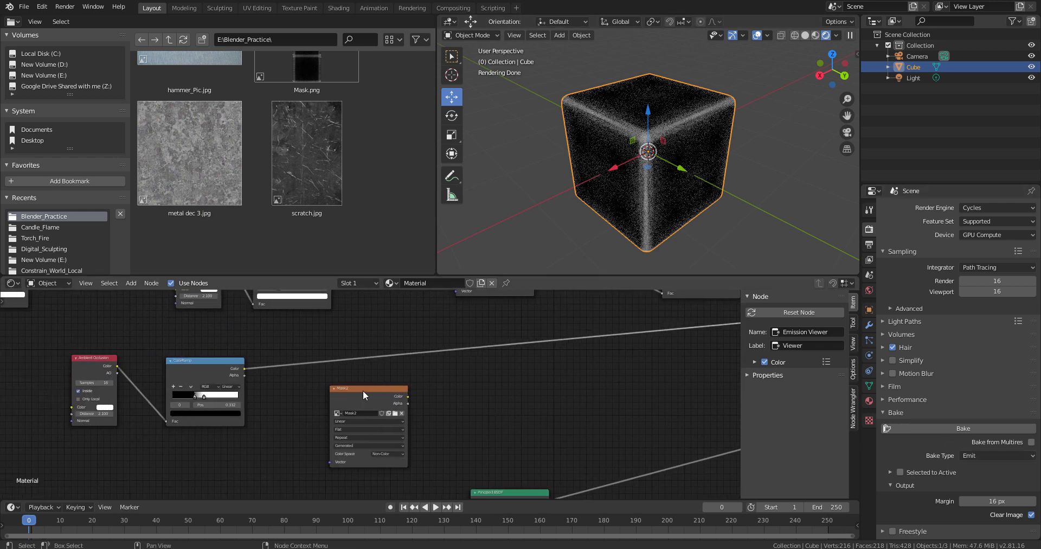
click(363, 391)
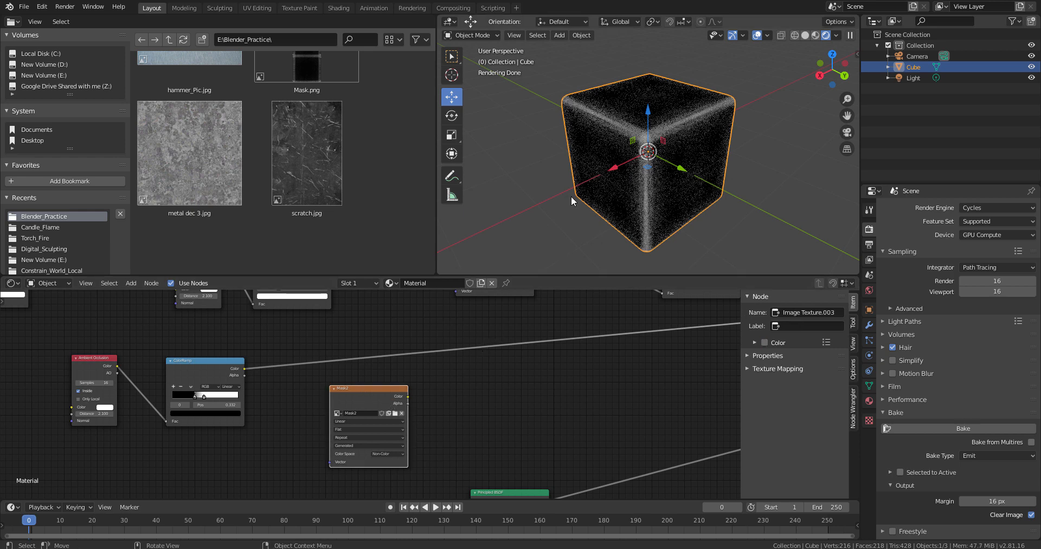
click(963, 428)
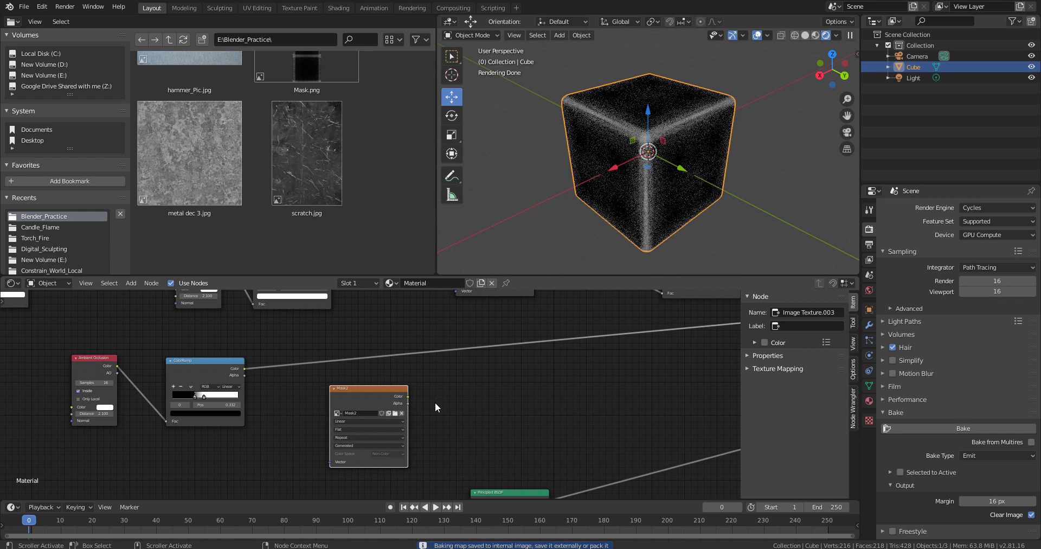
drag(369, 392, 392, 392)
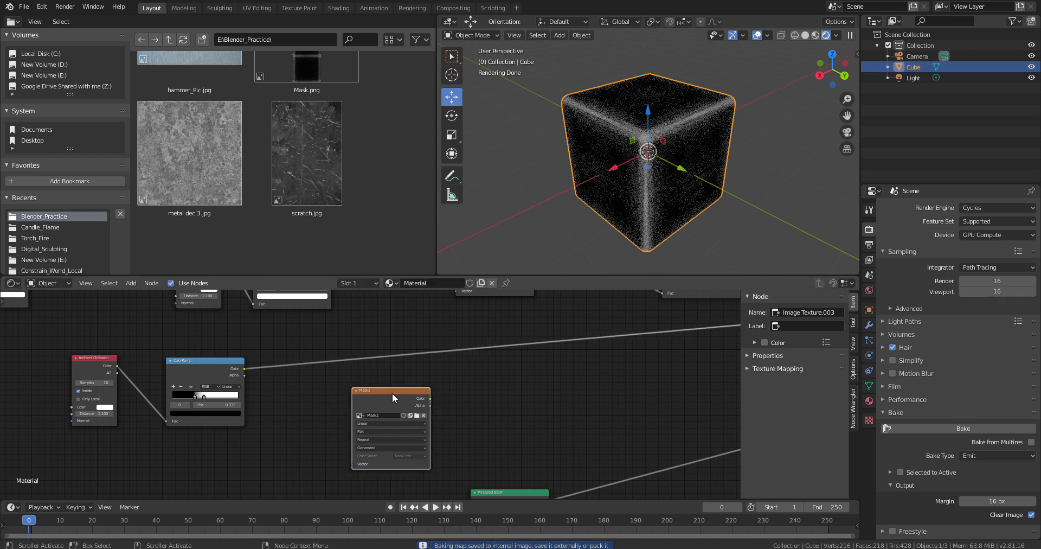
- Open the baked Mask2 image in the Texture Paint workspace, and save it as Mask2.png in E:\Blender_Practice
click(305, 10)
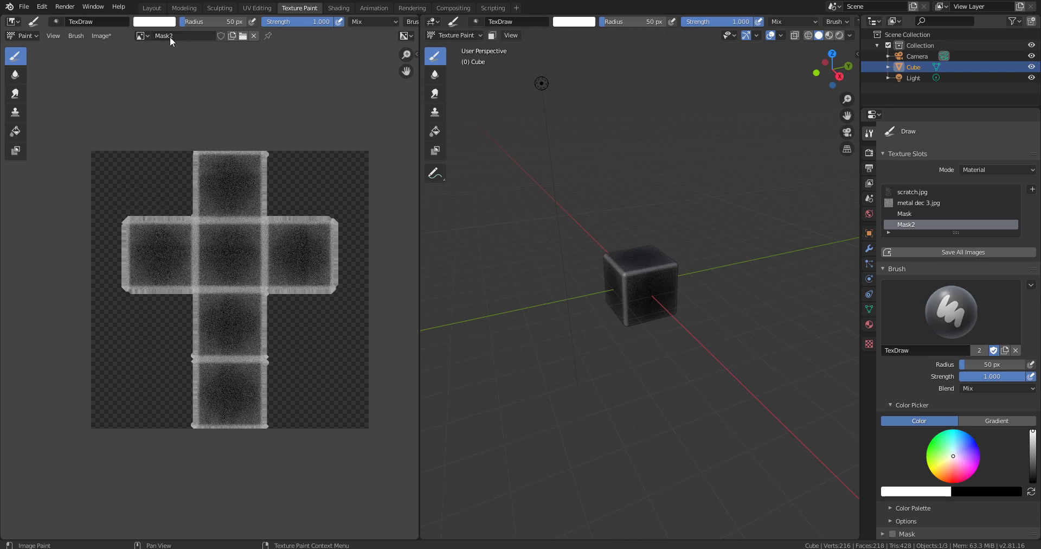
click(105, 37)
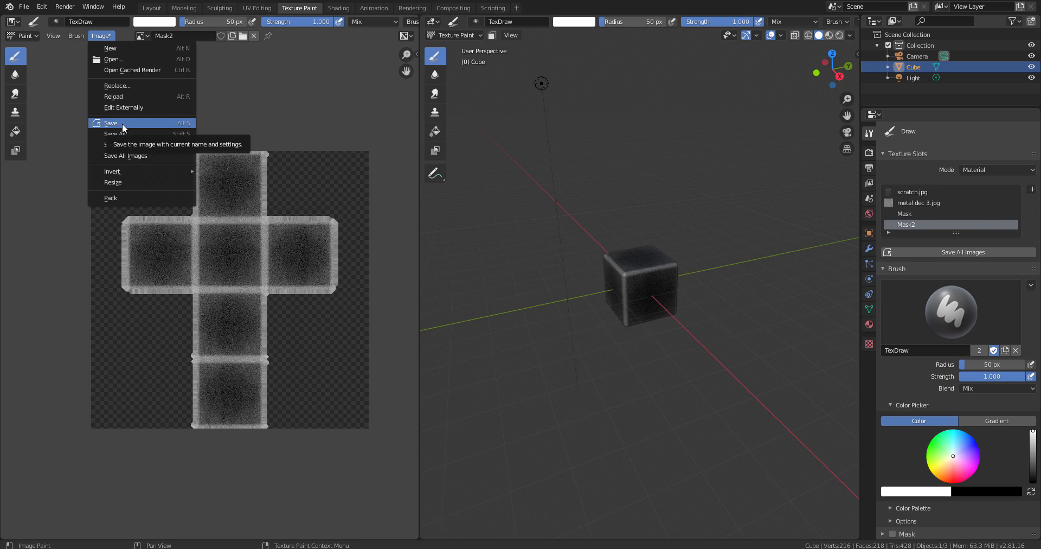
click(122, 122)
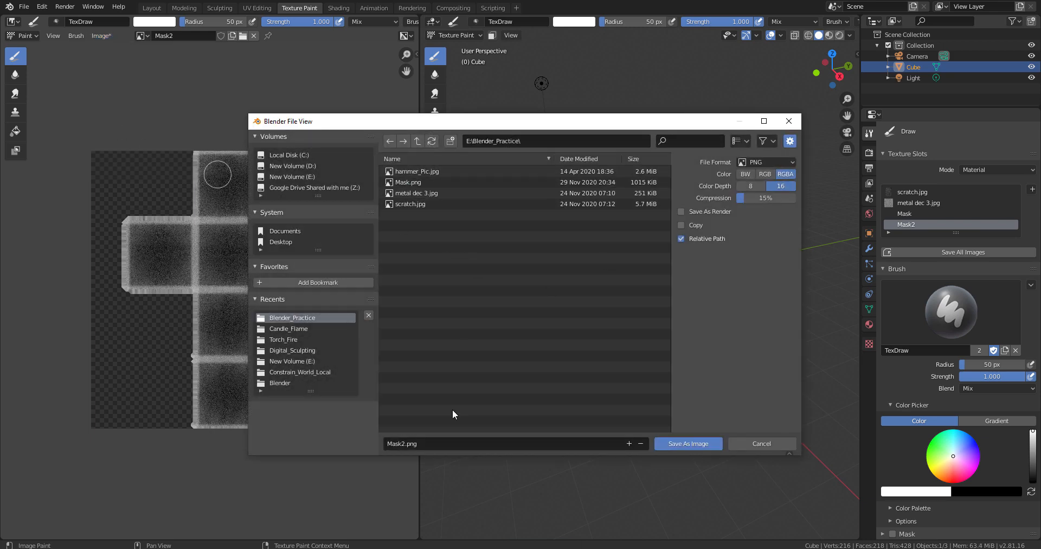
click(685, 444)
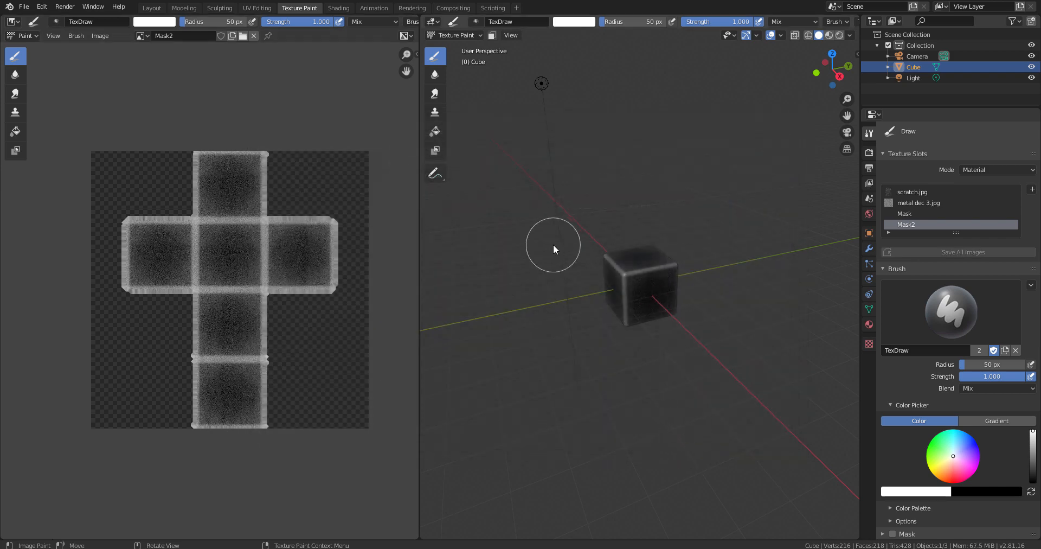
click(101, 37)
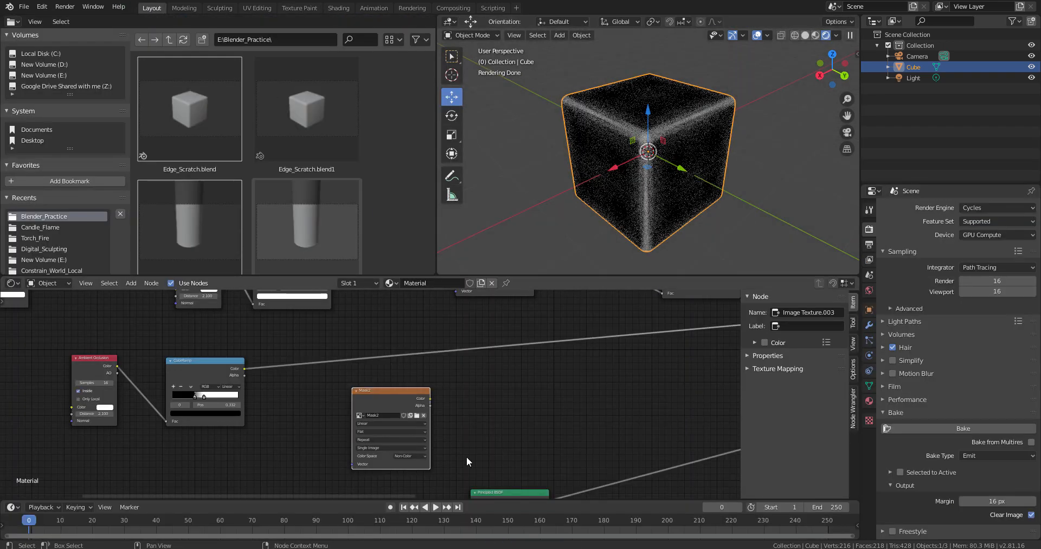
- Choose the Mask2 image in the baked image node, reposition the node, and preview its Color output on the cube
drag(390, 393, 414, 390)
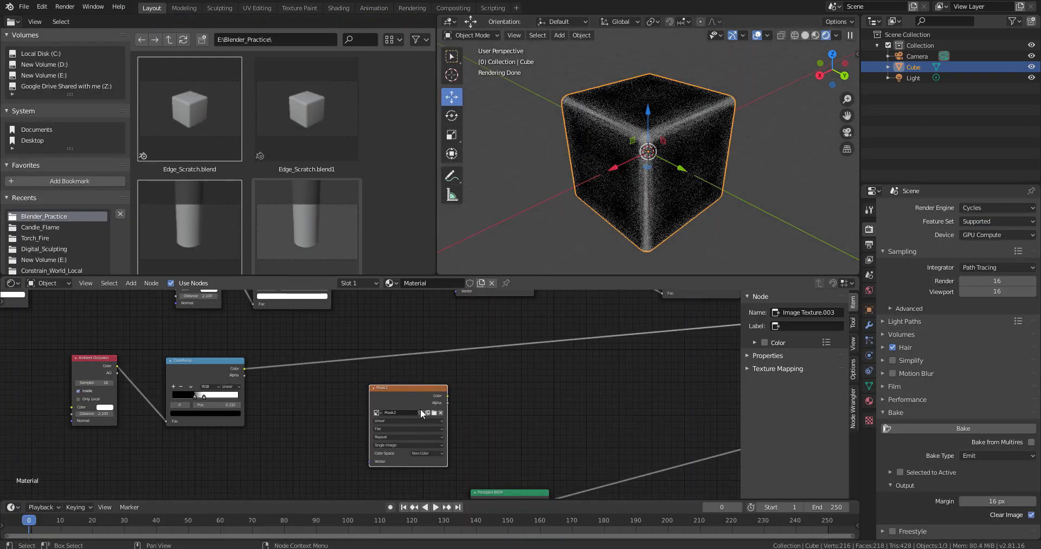
scroll(421, 408, up, 3)
middle_drag(500, 374, 501, 390)
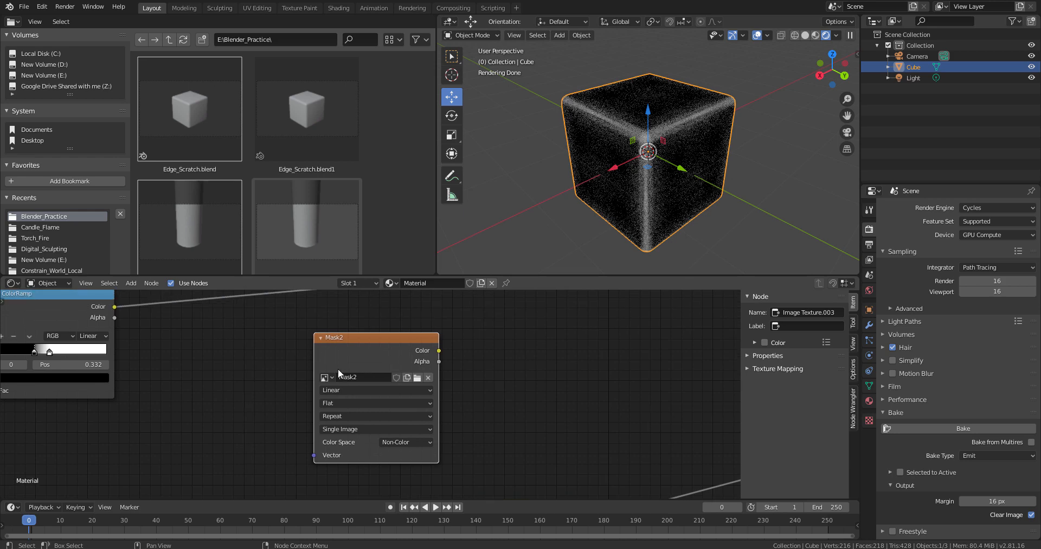
click(328, 376)
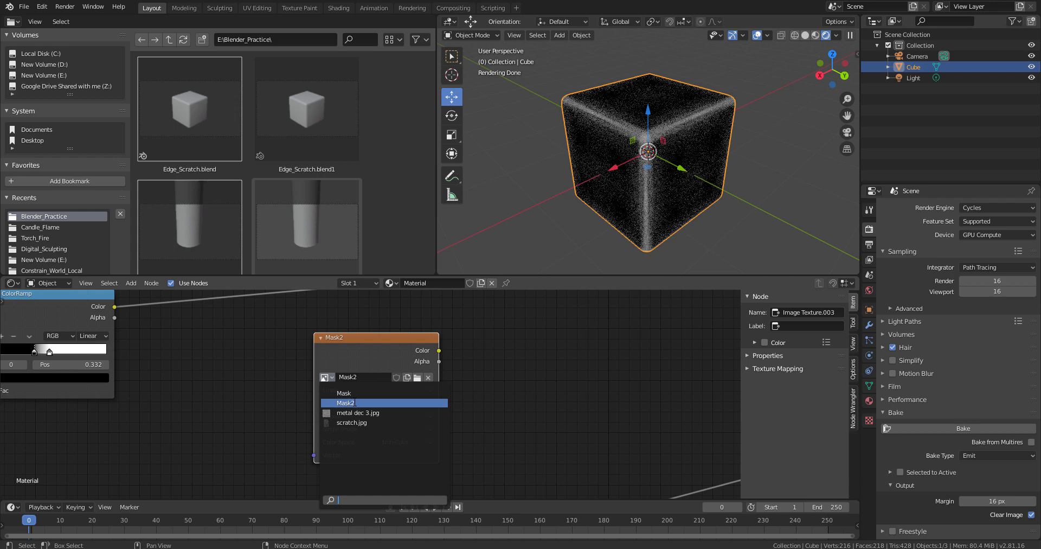
click(352, 402)
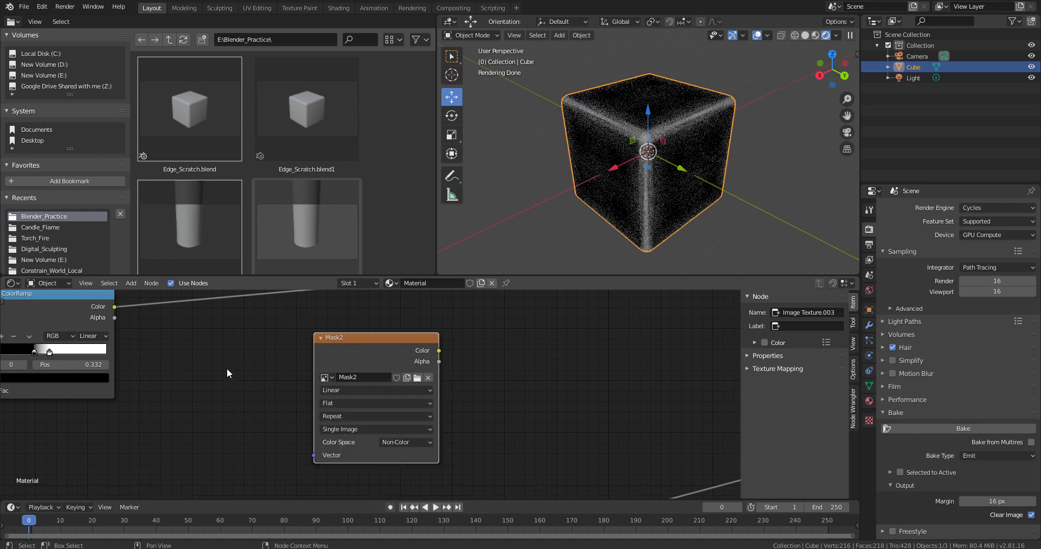
drag(227, 368, 255, 401)
drag(373, 344, 364, 365)
ctrl+shift+click(366, 363)
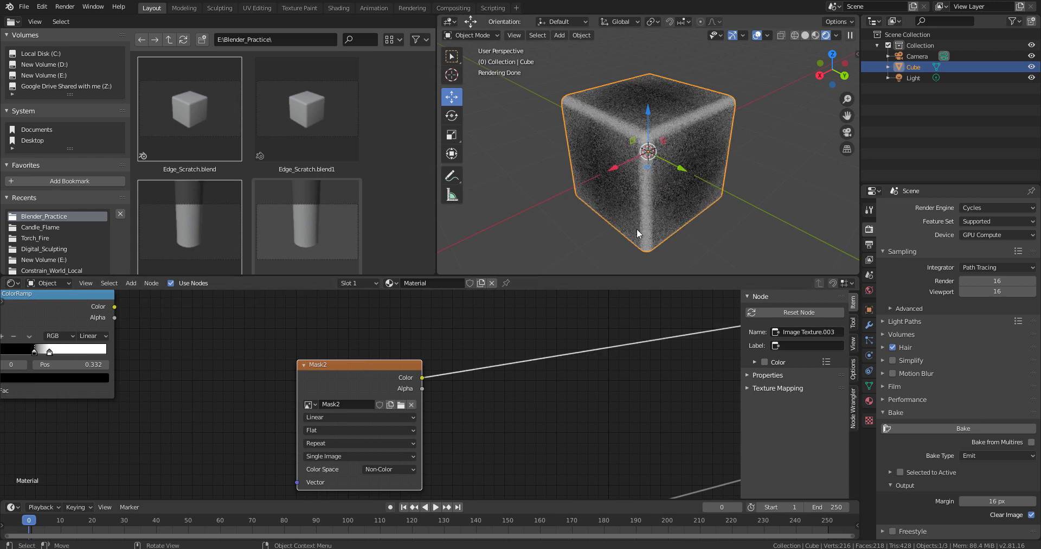
- Move the Mask2 image node across the node tree to the empty area above the Mix Shader
scroll(555, 331, down, 5)
drag(646, 383, 340, 482)
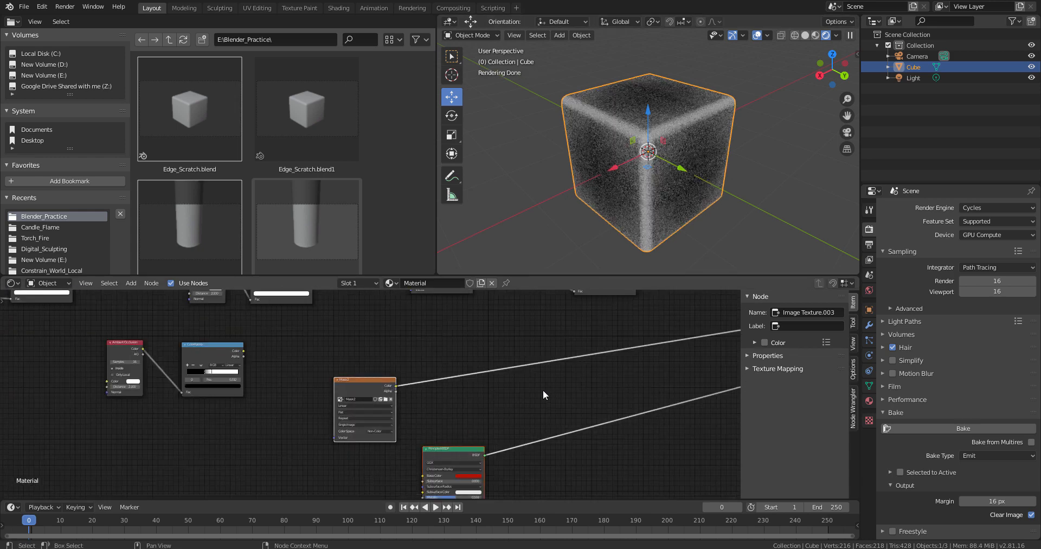
drag(359, 385, 408, 344)
scroll(549, 369, down, 1)
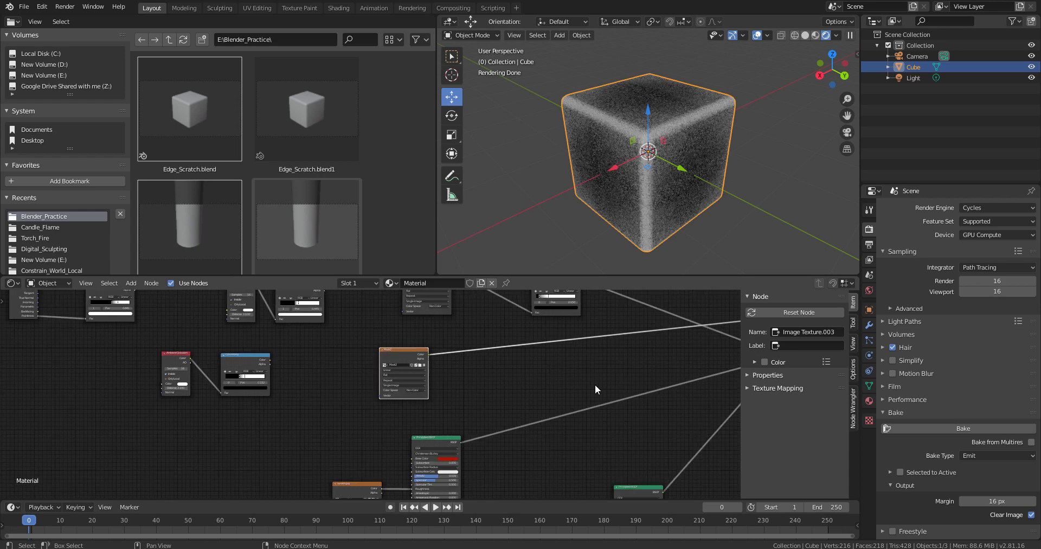
mouse_move(594, 384)
mouse_down()
mouse_move(496, 454)
mouse_move(595, 383)
mouse_up()
middle_drag(596, 383, 425, 481)
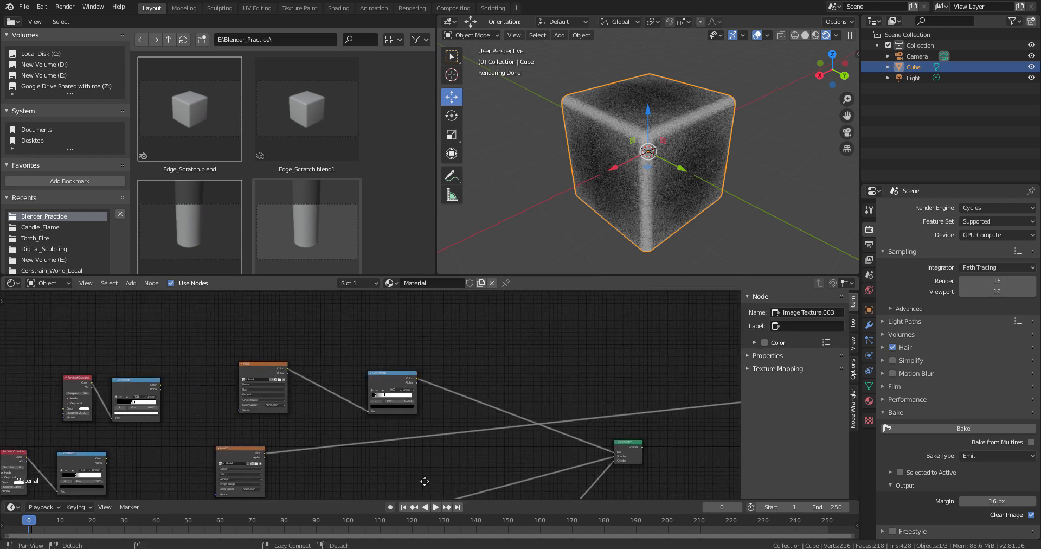
drag(250, 450, 576, 329)
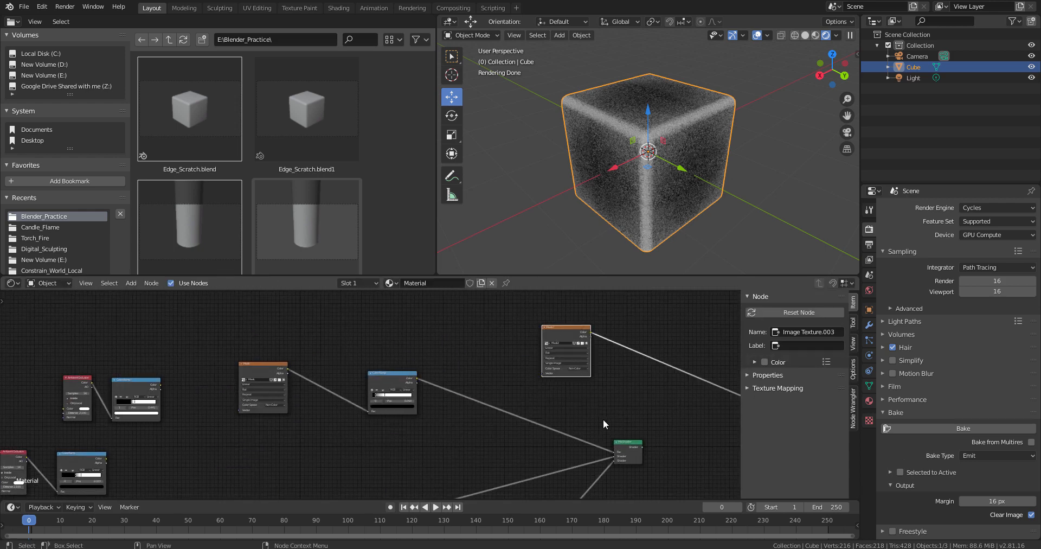
scroll(604, 427, up, 2)
middle_drag(633, 405, 450, 367)
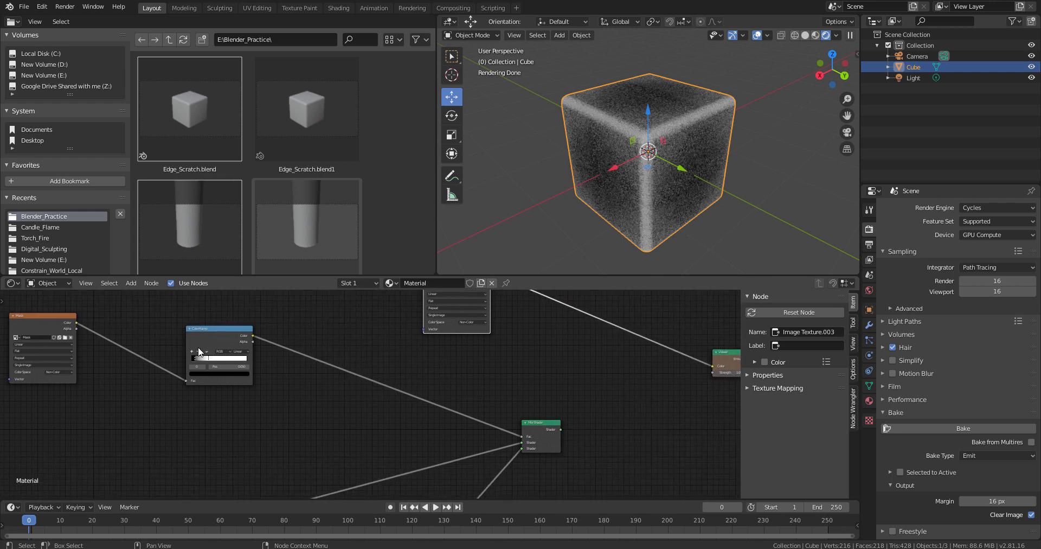
- Preview the Color output of the earlier Mask image node on the cube
middle_drag(301, 423, 285, 364)
click(279, 360)
ctrl+shift+click(280, 360)
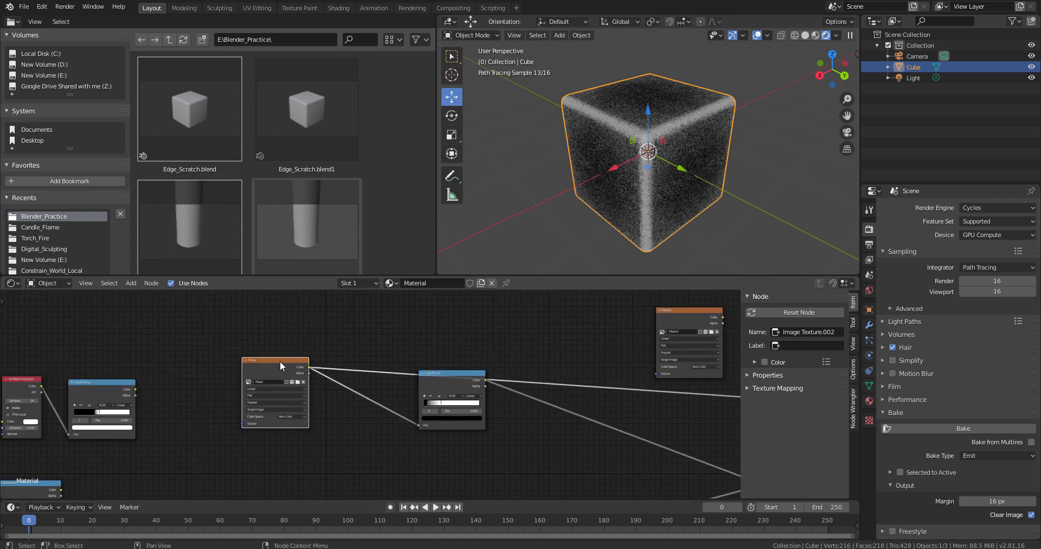
- Shift the Mask ColorRamp slightly down and disconnect it from the Mix Shader's Fac input
drag(457, 375, 454, 398)
middle_drag(594, 469, 424, 429)
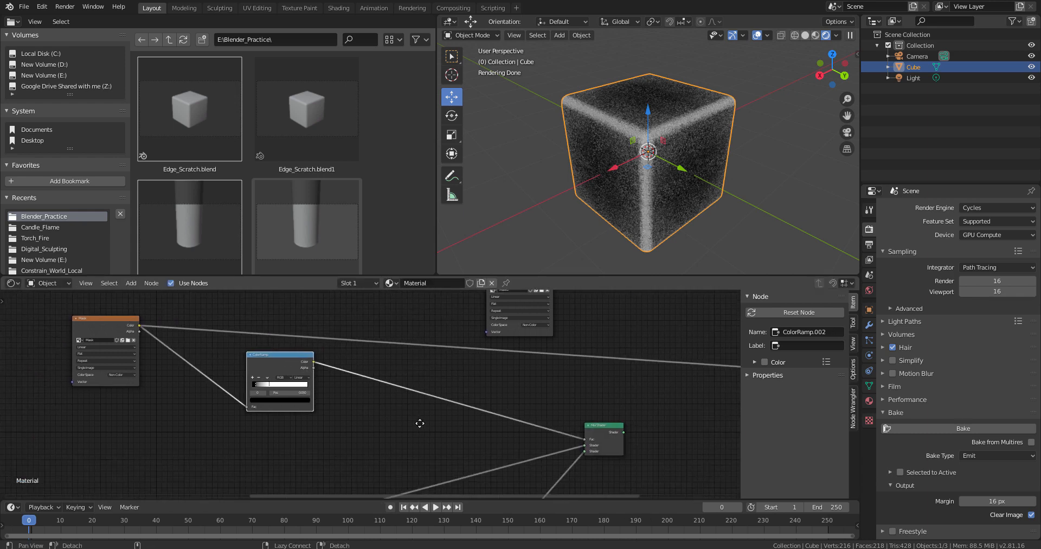
drag(583, 437, 525, 356)
scroll(513, 437, up, 3)
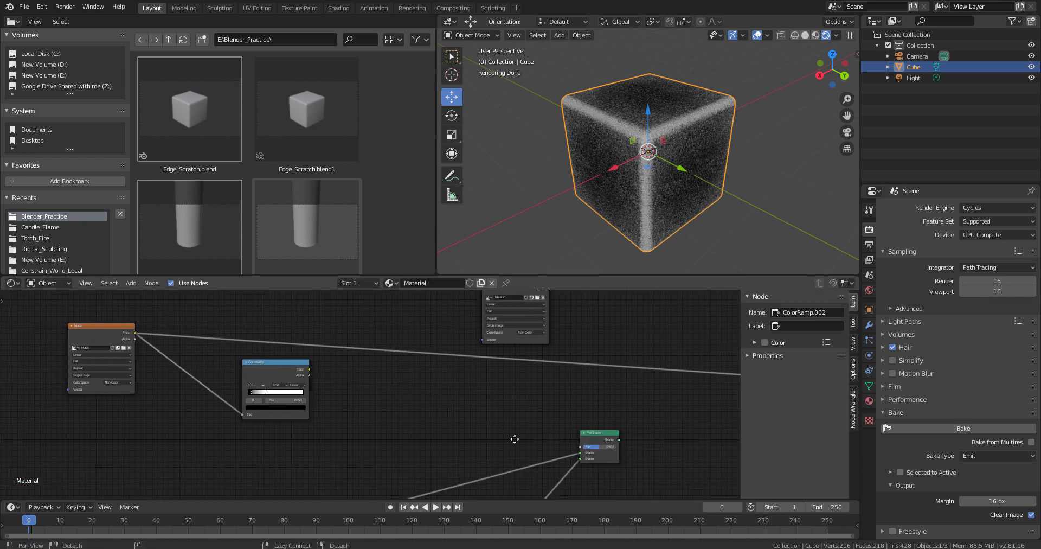
- Preview Mask2 on the cube, move its node closer to the Mask ColorRamp, and insert a new ColorRamp on its Color output link
ctrl+shift+click(504, 327)
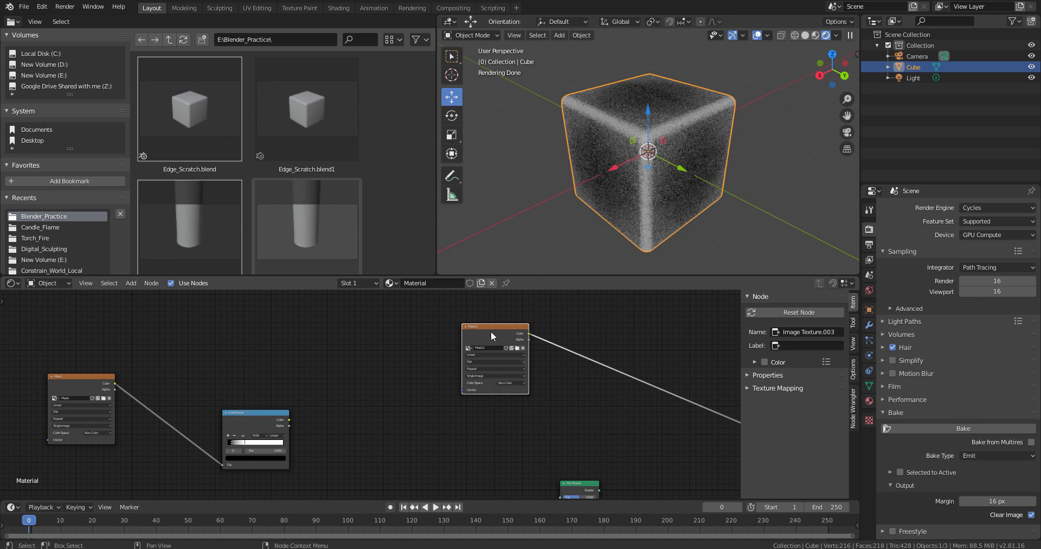
drag(495, 329, 357, 351)
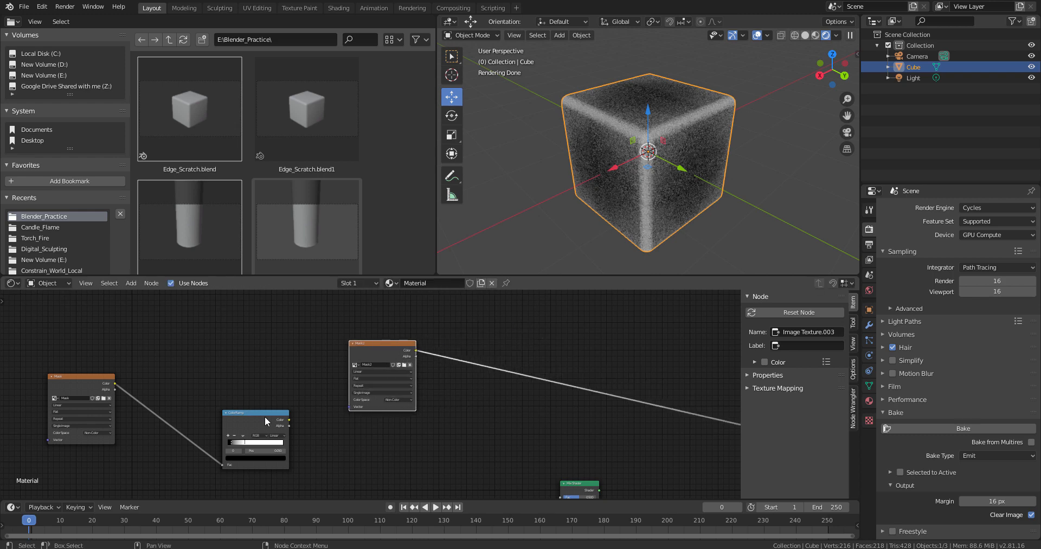
click(128, 282)
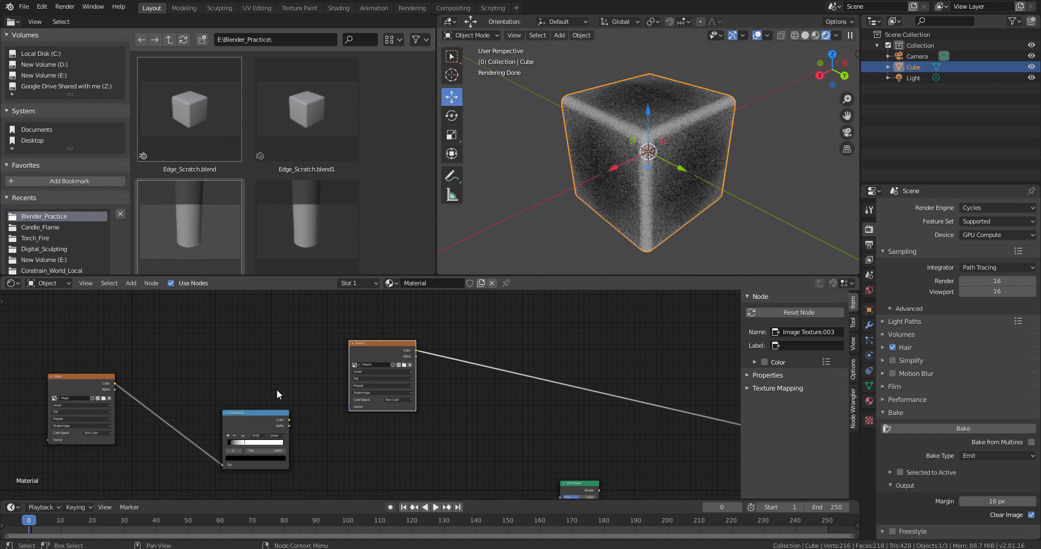
click(129, 283)
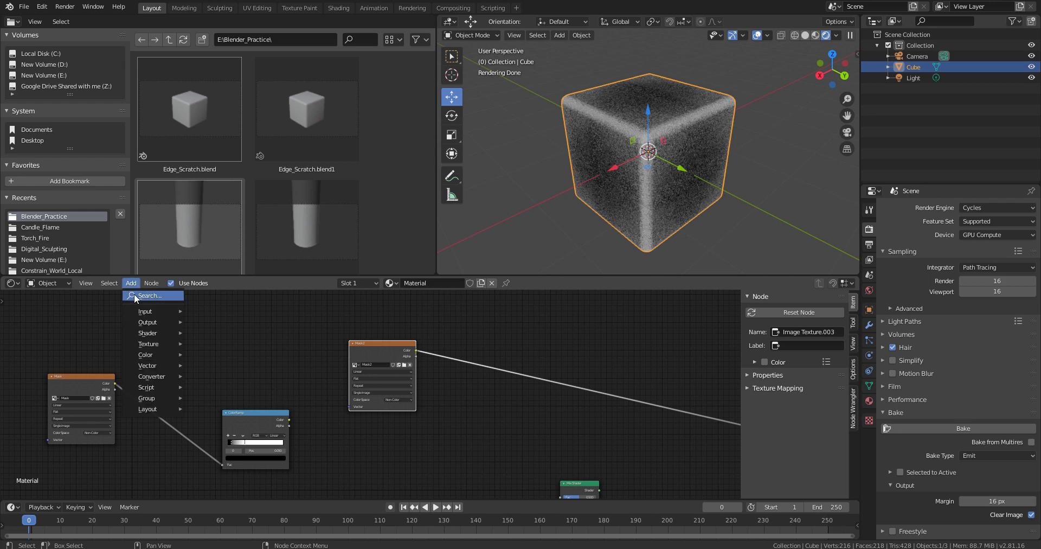
click(138, 291)
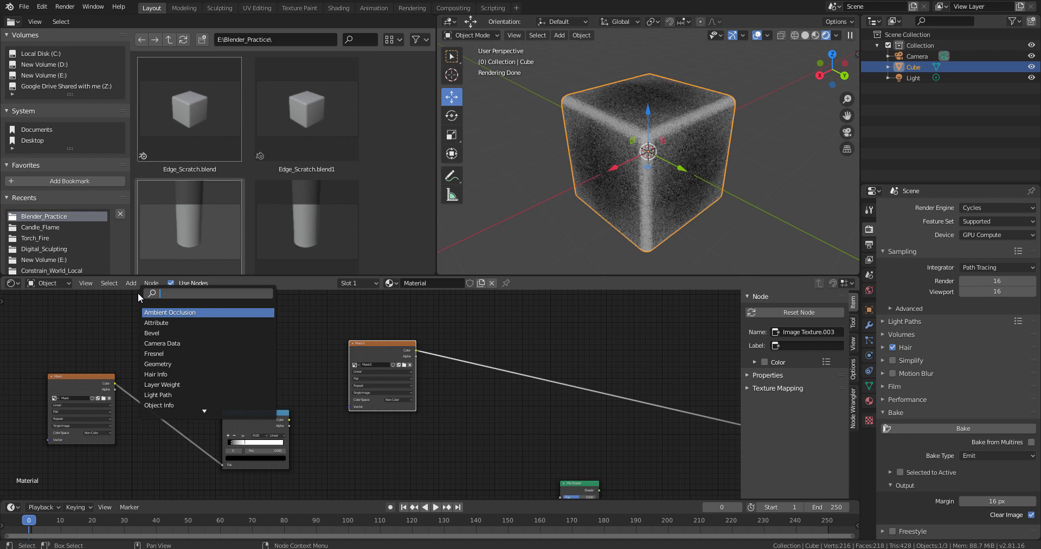
text(color ramp)
key(Return)
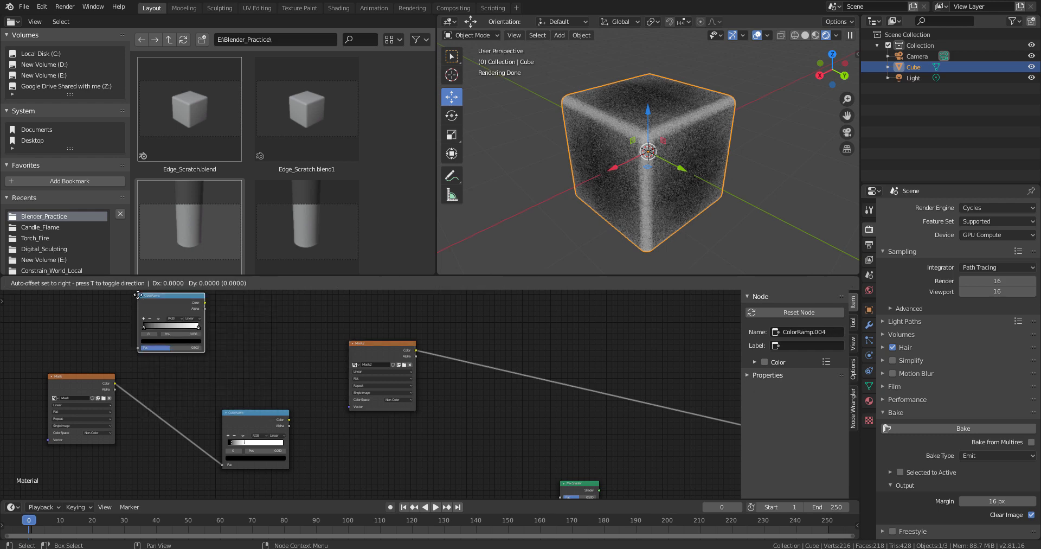
click(464, 342)
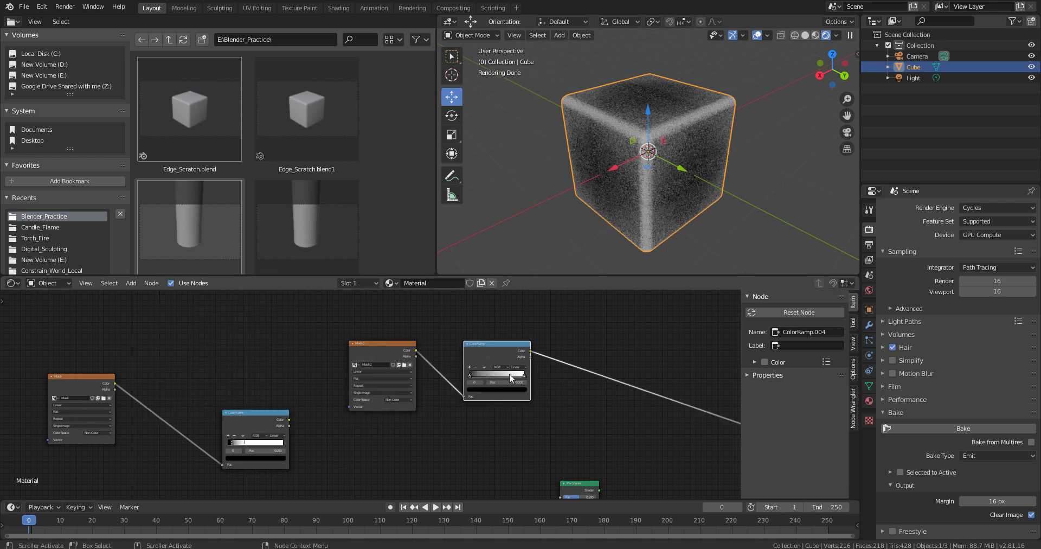
- Move the new ColorRamp's black and white stops inward, and connect its Color output to the Mix Shader's Fac input
drag(523, 375, 478, 375)
click(469, 376)
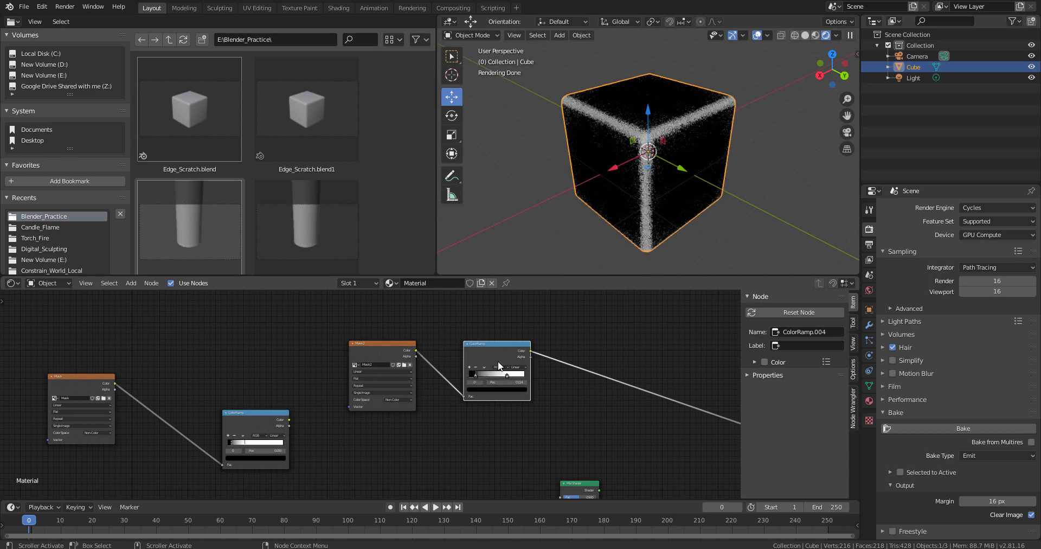
click(559, 388)
mouse_move(512, 345)
mouse_down()
mouse_move(498, 347)
mouse_move(515, 356)
mouse_move(559, 496)
mouse_up()
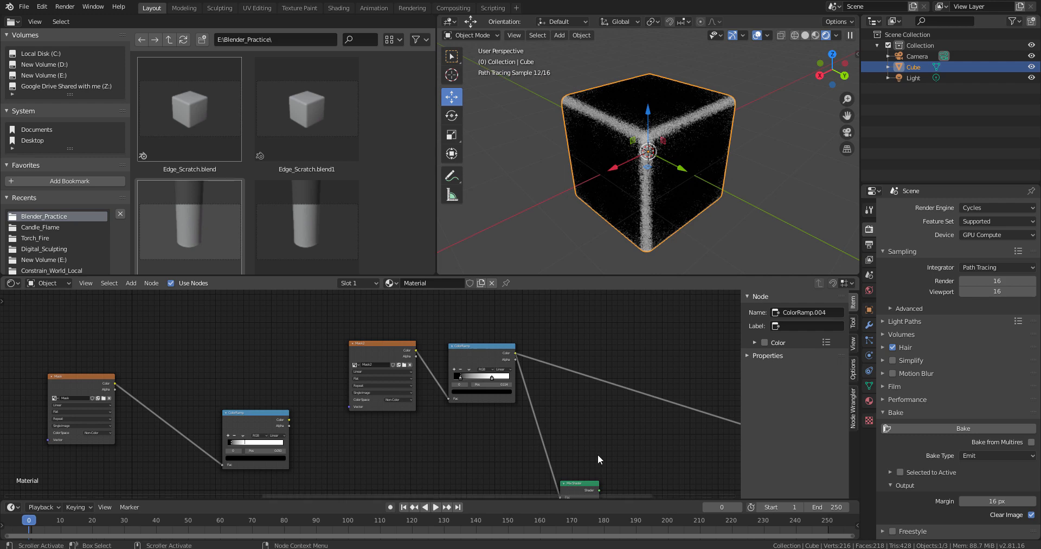
- Shift the Mix Shader node aside, preview it on the cube, and inspect the worn edges up close
alt+drag(646, 444, 634, 352)
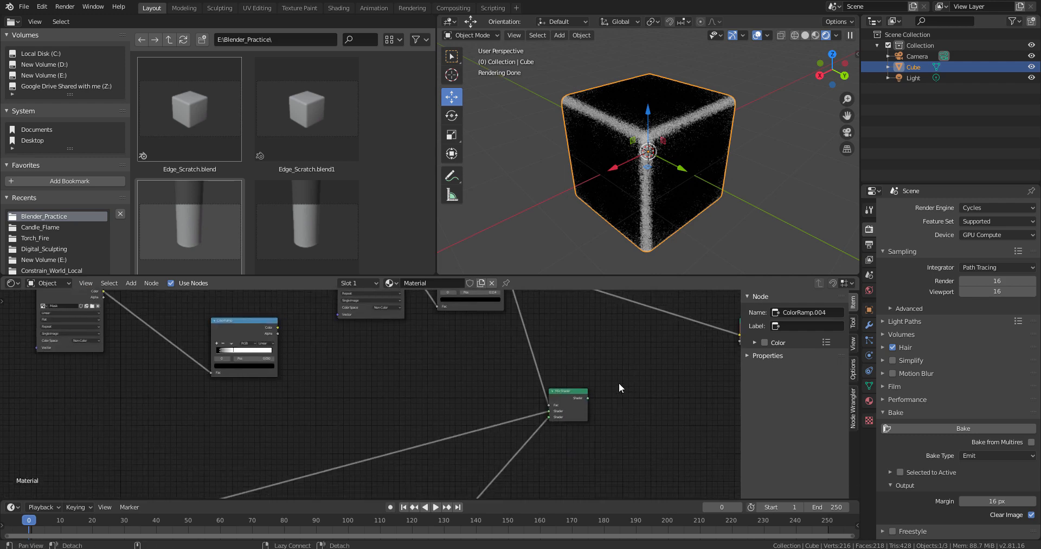
alt+drag(619, 388, 593, 369)
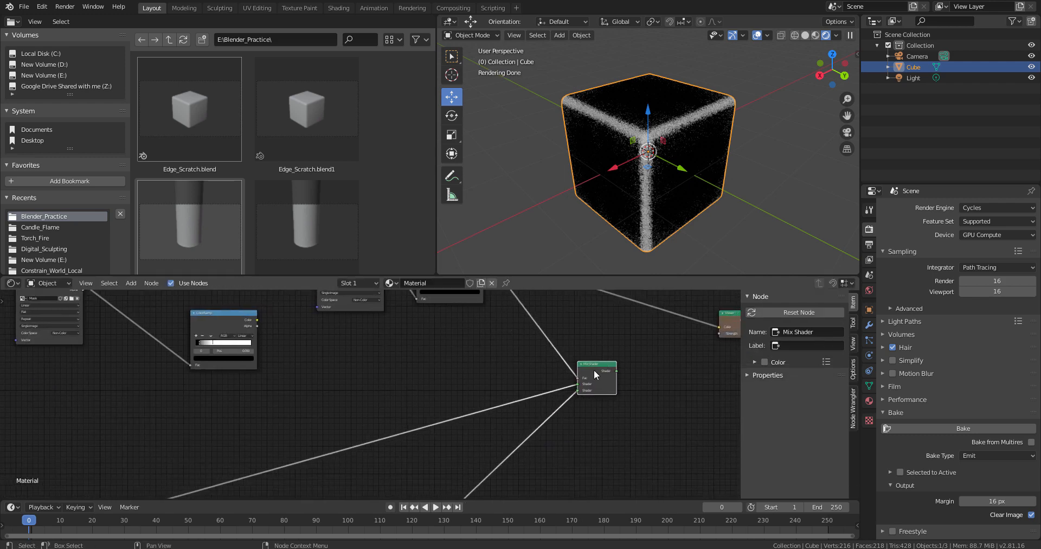
ctrl+shift+click(600, 362)
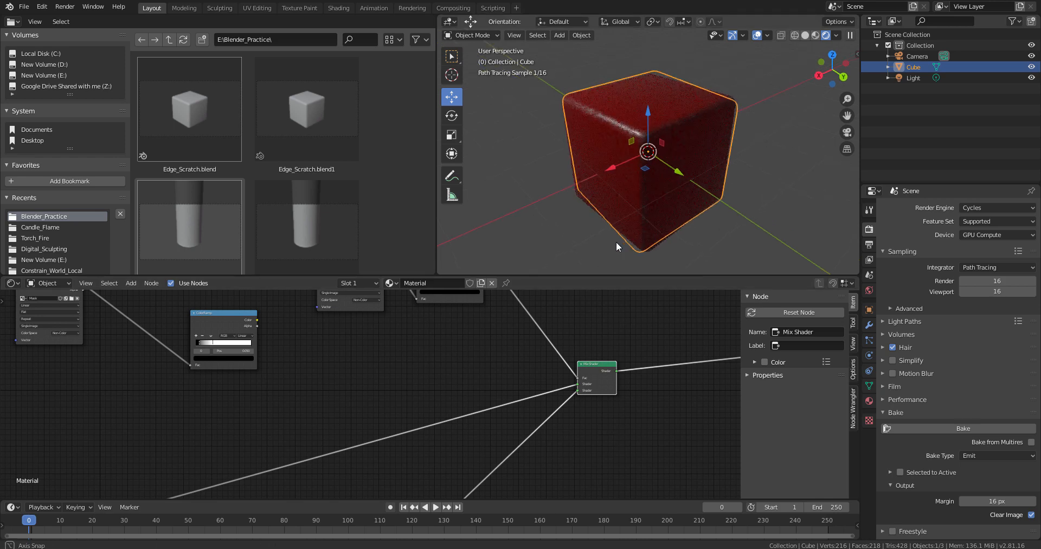
alt+drag(616, 243, 629, 242)
scroll(602, 178, up, 3)
mouse_move(601, 178)
alt+mouse_down()
mouse_move(585, 194)
mouse_move(610, 181)
alt+mouse_up()
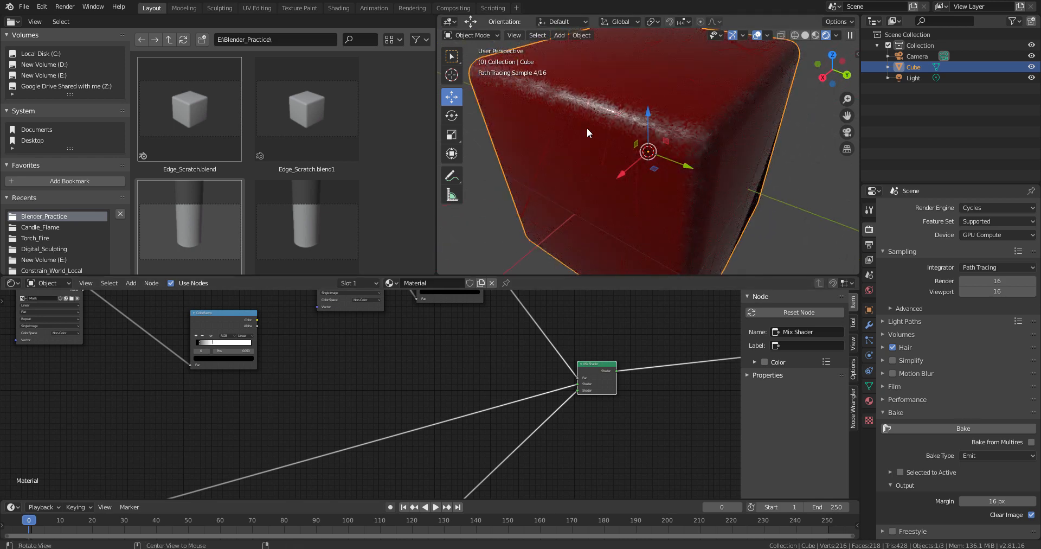
- Set the white stop of the ColorRamp fed by Mask2 to position 0.264 and check the whole cube
alt+drag(474, 279, 493, 374)
scroll(470, 383, up, 2)
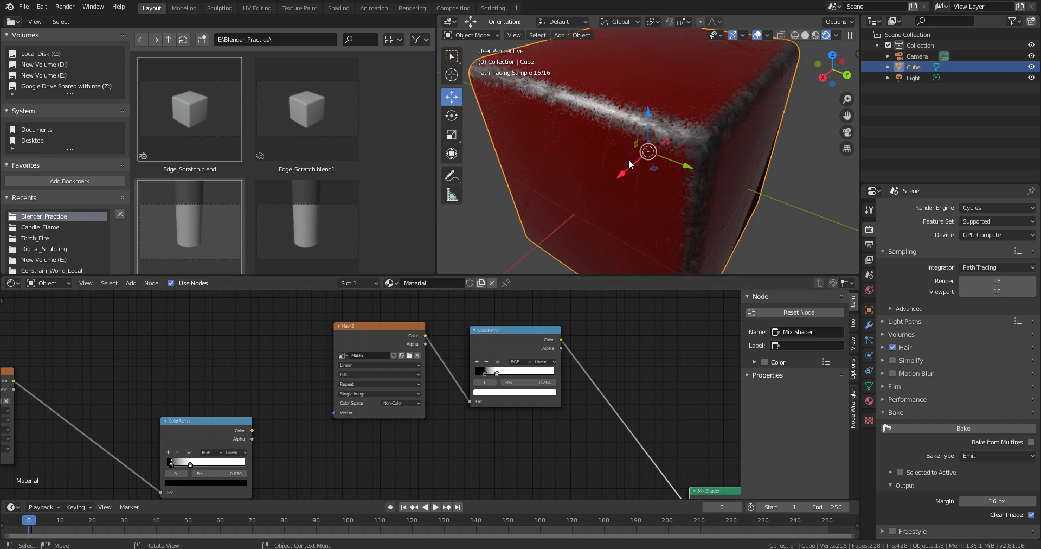
scroll(636, 217, down, 5)
mouse_move(659, 218)
middle_down()
mouse_move(625, 217)
mouse_move(653, 218)
middle_up()
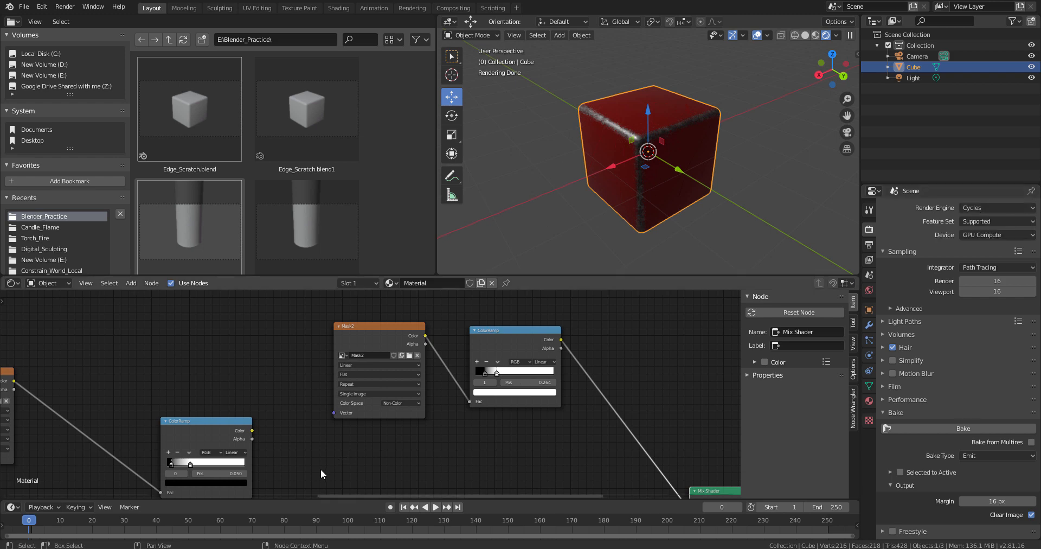
- Move the unconnected lower Ambient Occlusion node and its ColorRamp together to beneath the Geometry node and its ColorRamp
middle_drag(308, 467, 507, 330)
middle_drag(465, 393, 523, 326)
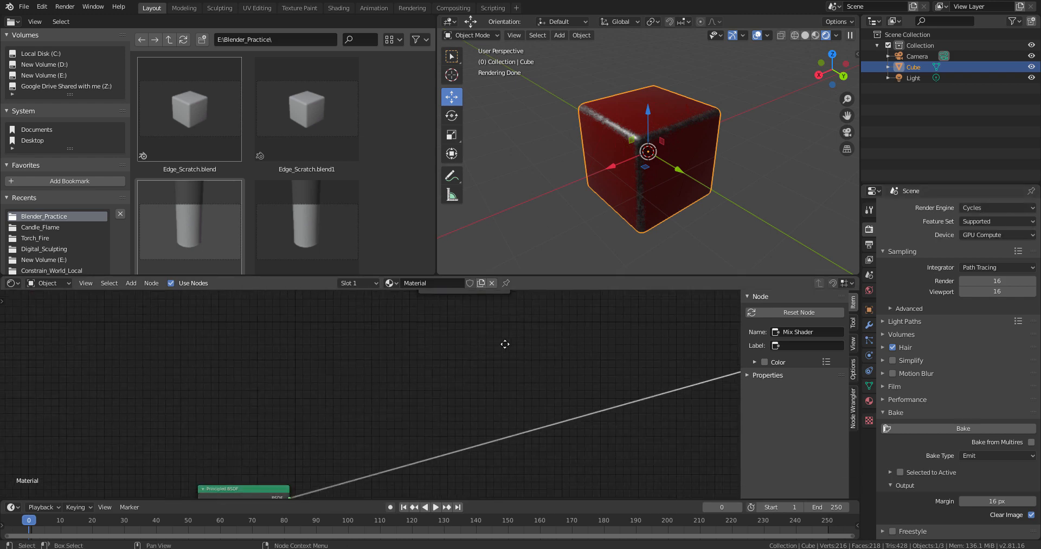
scroll(485, 385, down, 5)
middle_drag(218, 412, 472, 441)
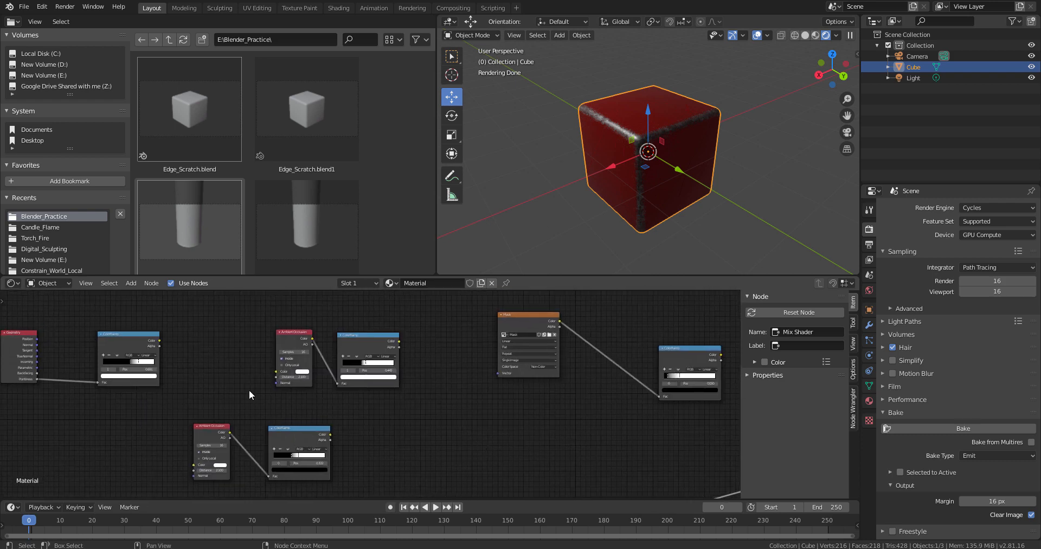
middle_drag(249, 391, 385, 360)
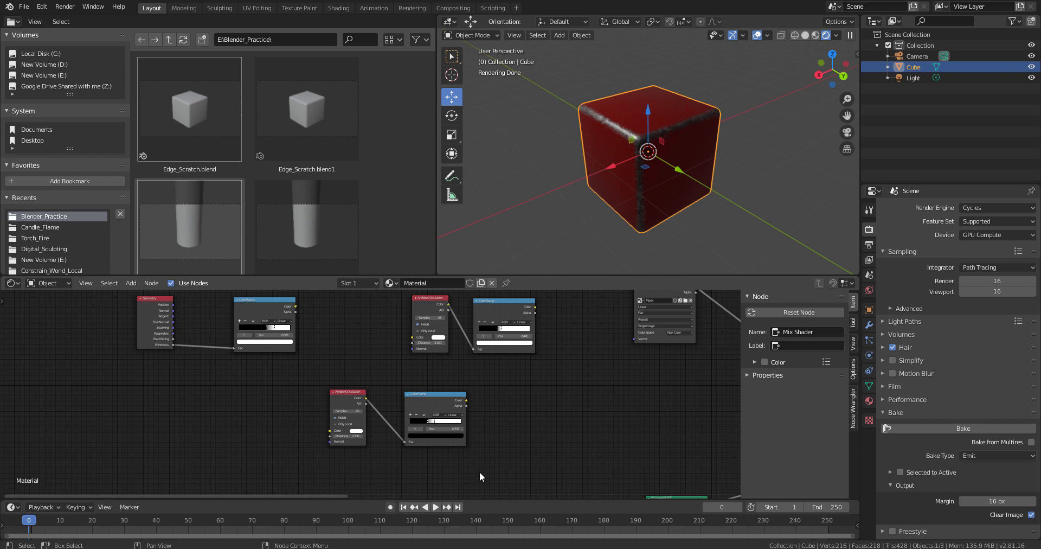
drag(468, 477, 338, 380)
drag(431, 392, 256, 403)
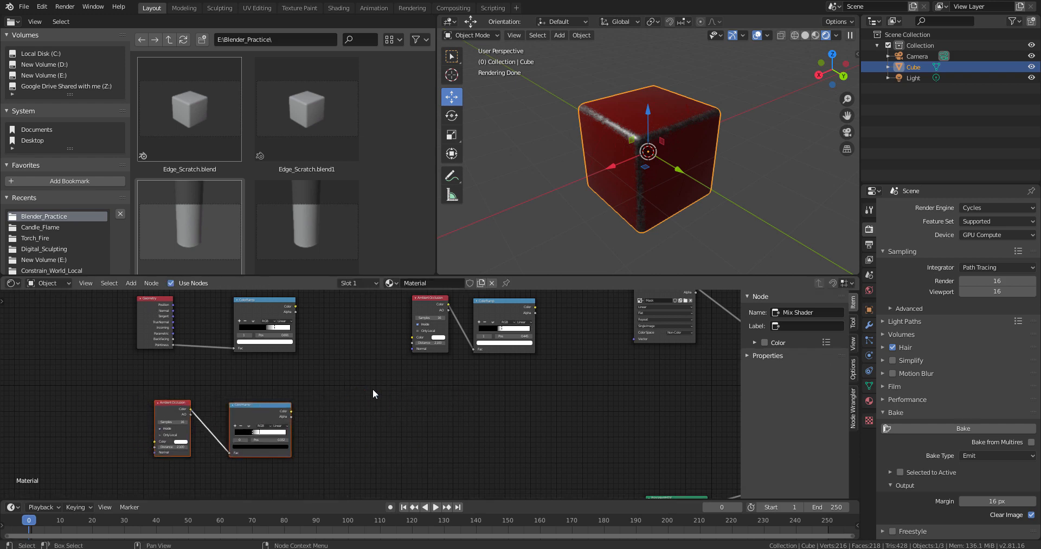
click(994, 208)
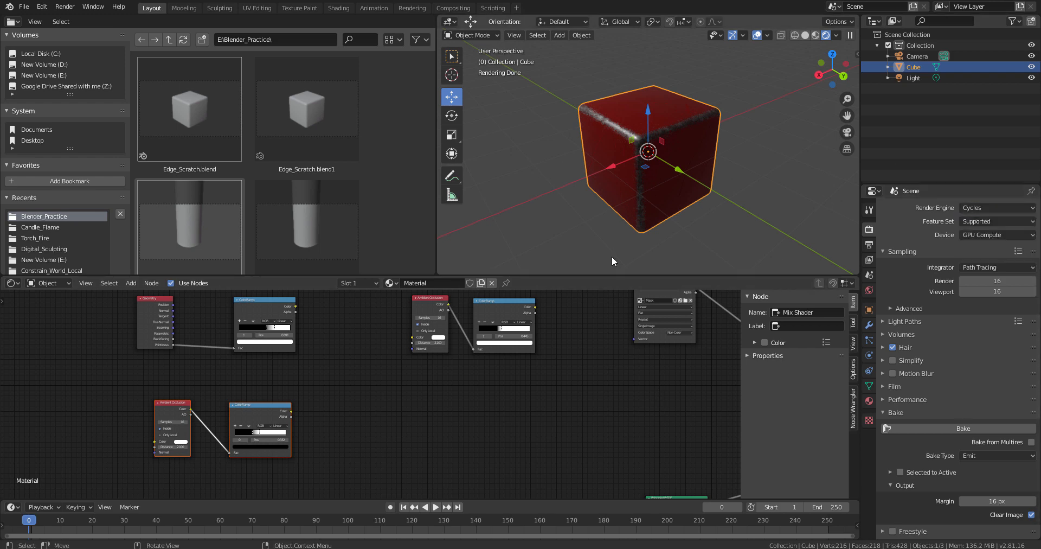
middle_drag(681, 410, 337, 407)
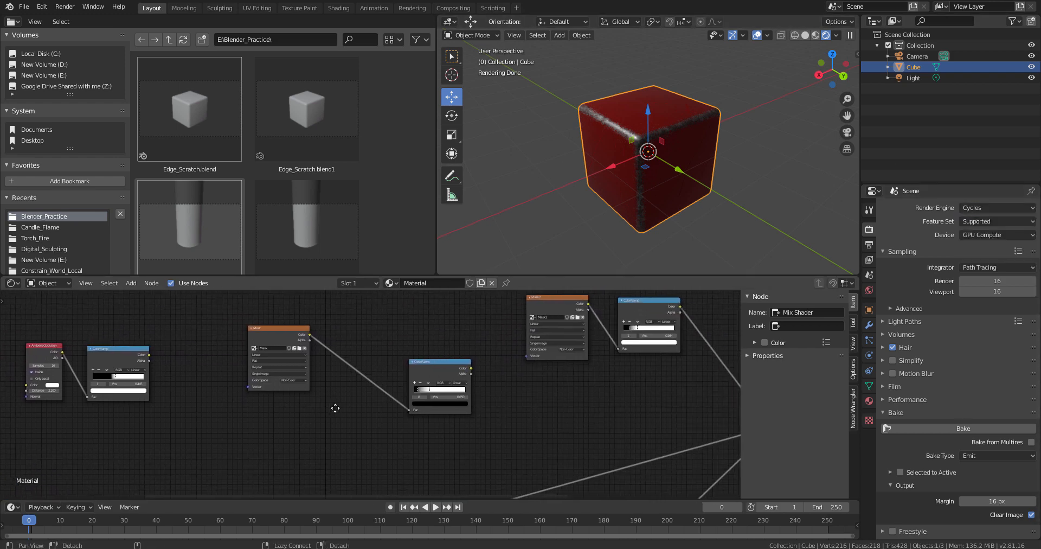
middle_drag(565, 411, 332, 437)
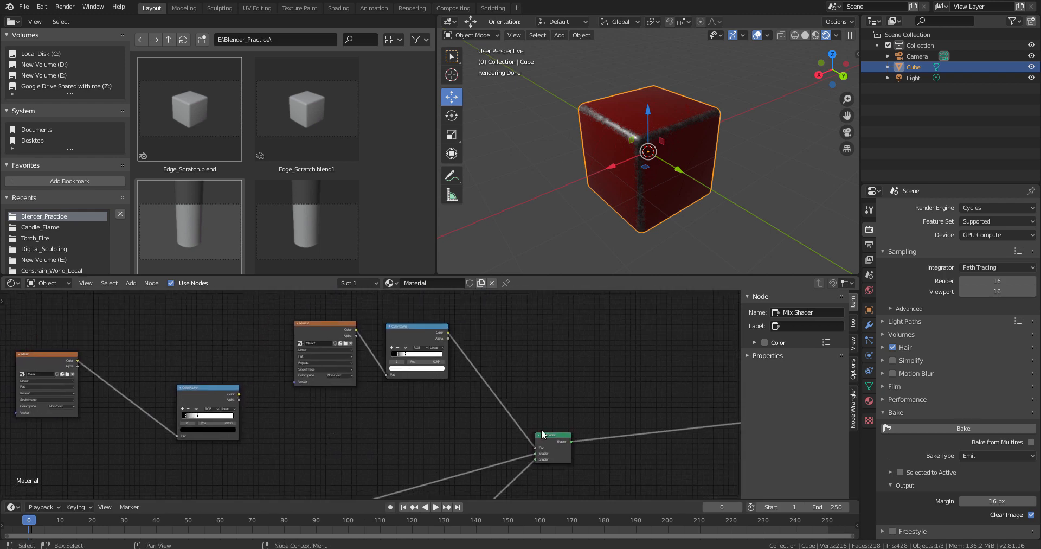
- Move the Mix Shader node slightly aside, switch the render engine to Eevee, and view the whole cube
drag(551, 435, 594, 424)
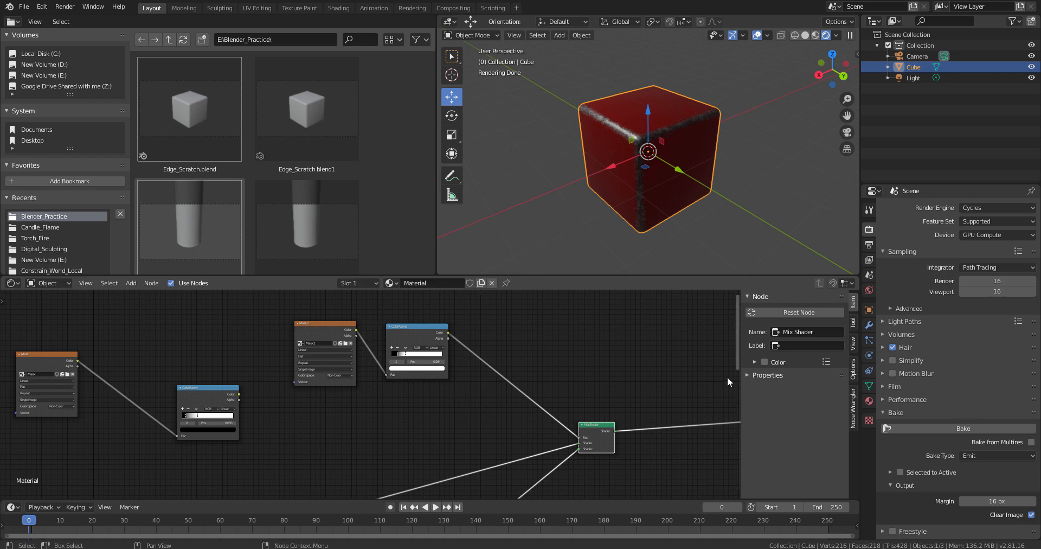
click(984, 209)
click(982, 219)
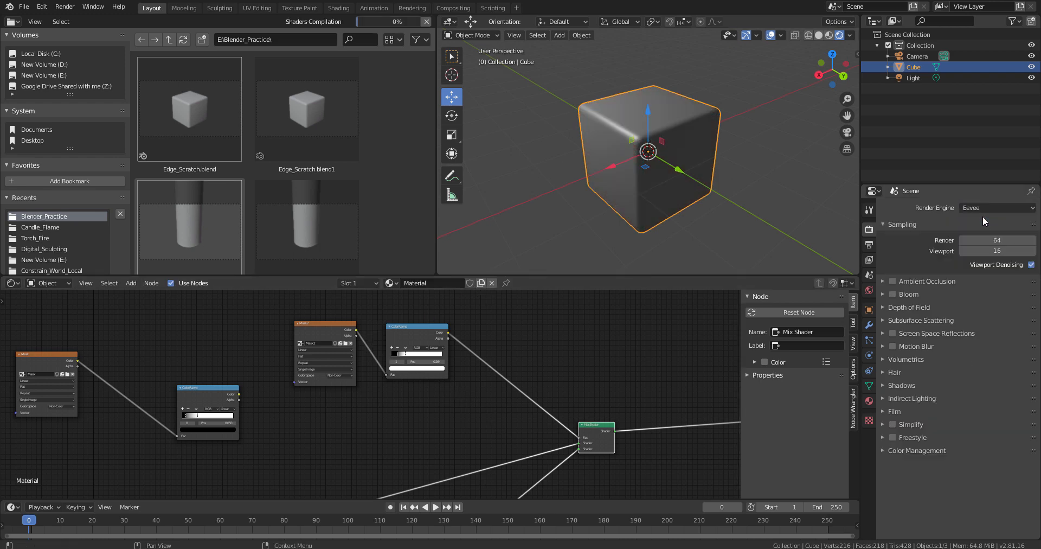
middle_drag(657, 245, 775, 208)
scroll(759, 220, down, 4)
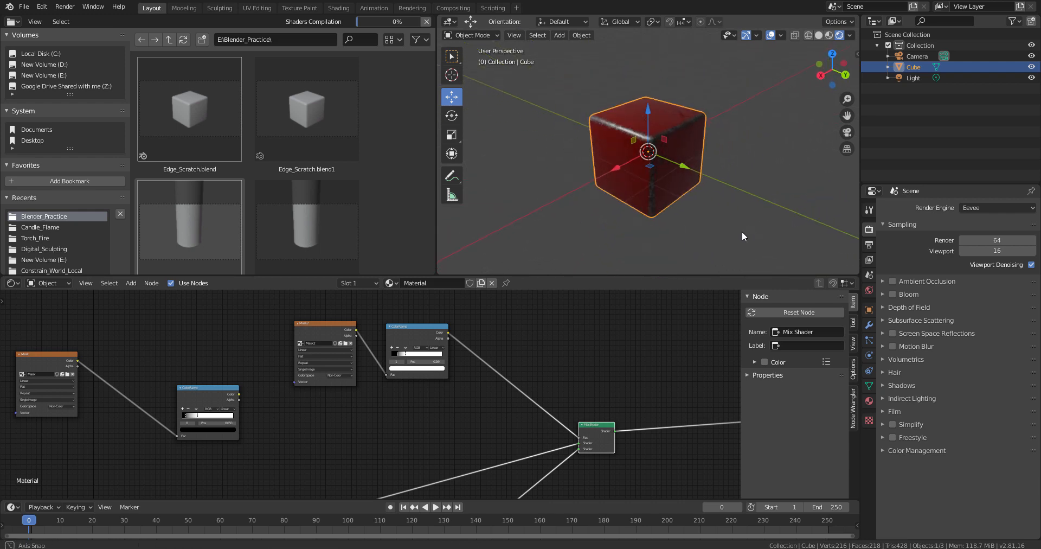
scroll(625, 386, down, 2)
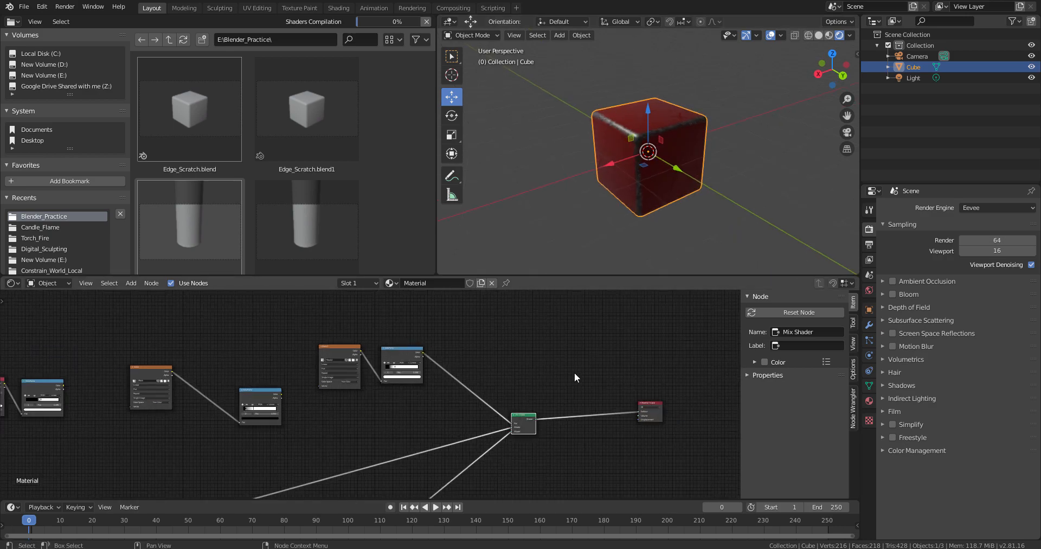
- Move the Mask texture and its ColorRamp higher in the node tree, and place the Mask node closer to its ColorRamp
key(ctrl+space)
scroll(676, 179, up, 3)
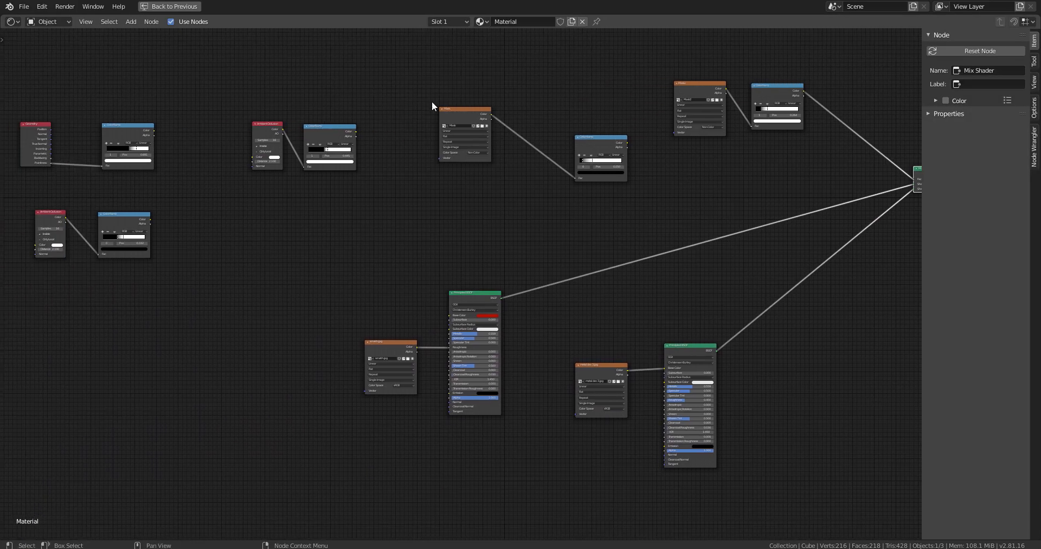
drag(440, 70, 629, 180)
drag(608, 141, 588, 69)
alt+drag(537, 146, 509, 206)
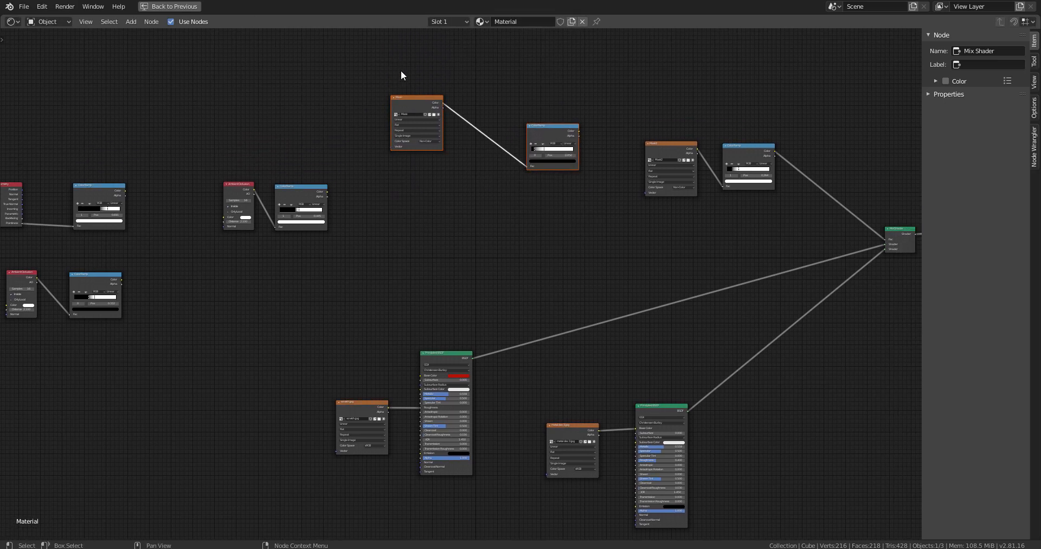
click(415, 97)
drag(415, 97, 471, 122)
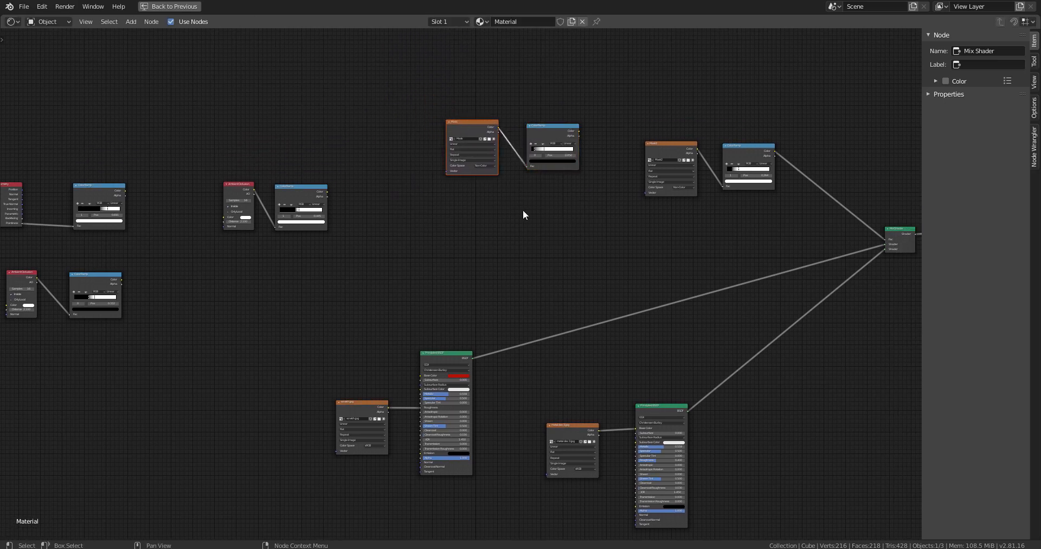
- Spread out the two Principled BSDF nodes with their image textures, and reposition the Mix Shader to separate the connections clearly
scroll(523, 209, down, 3)
alt+drag(616, 270, 546, 206)
drag(437, 356, 665, 416)
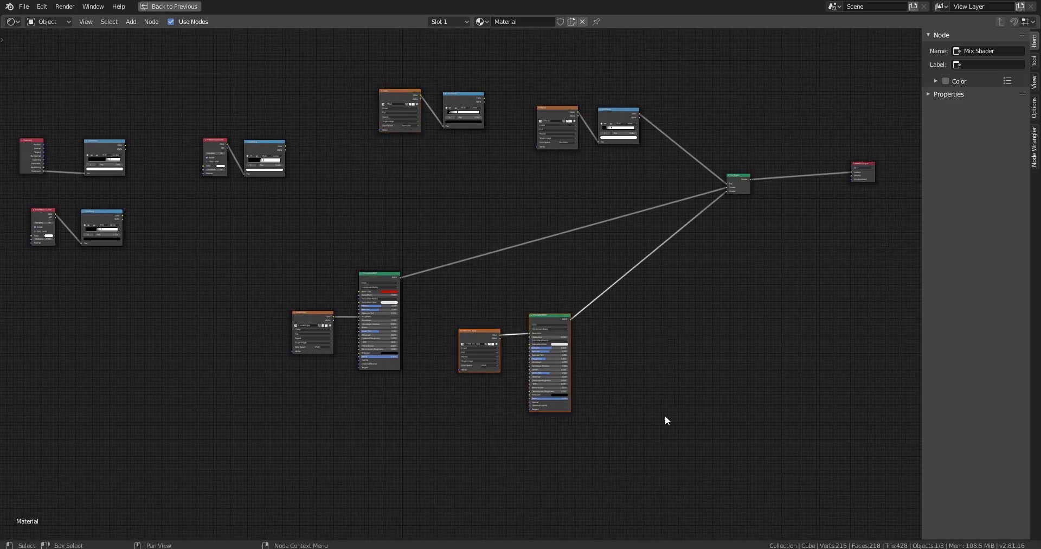
drag(552, 314, 660, 368)
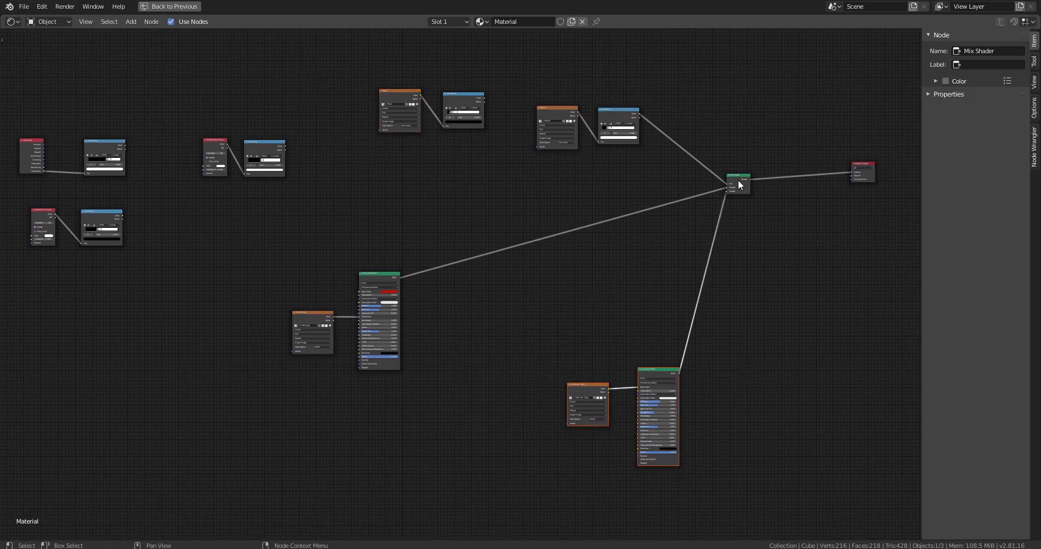
drag(746, 179, 769, 213)
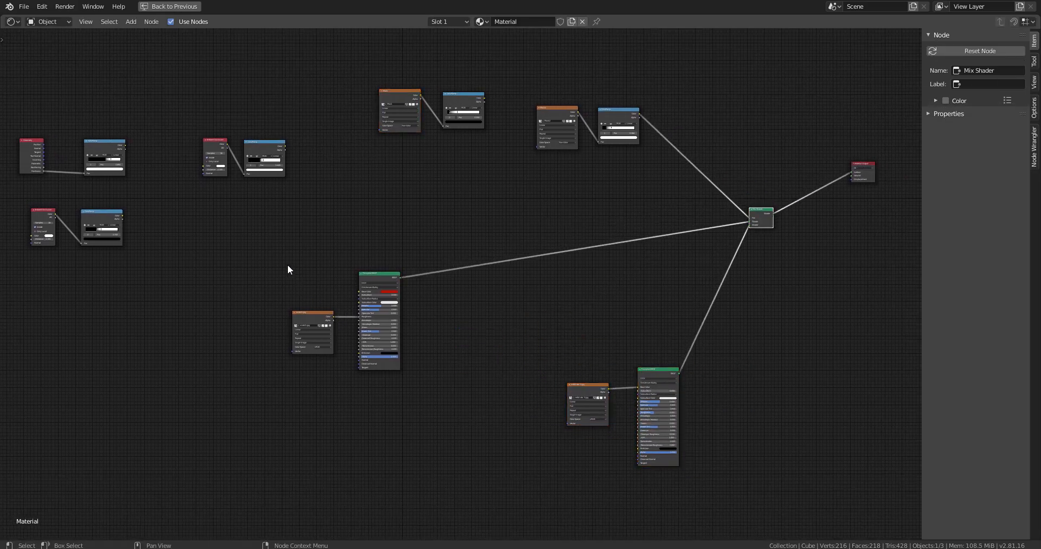
drag(288, 266, 443, 244)
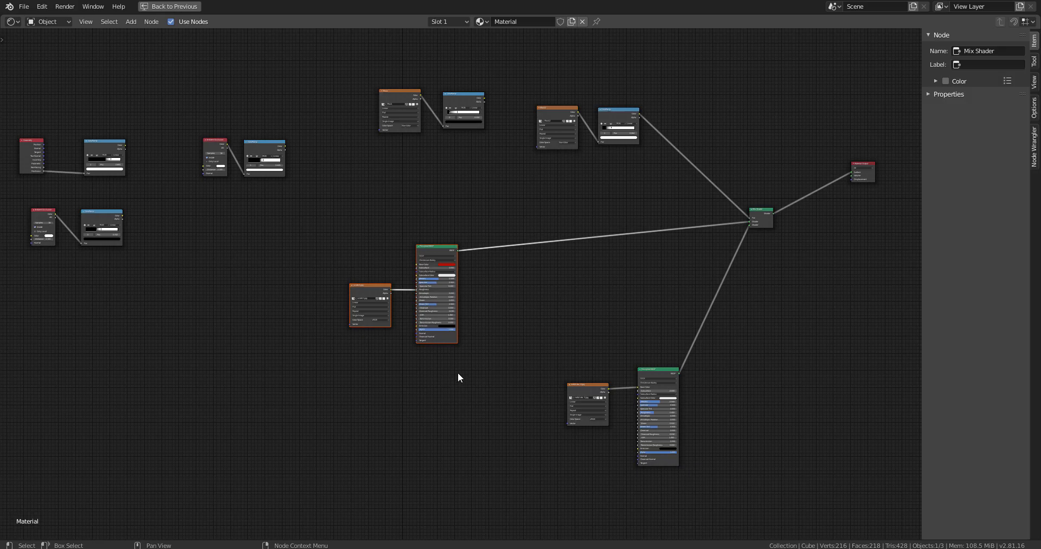
- Review the node groups: the metal shader, the Mask2 texture with its ColorRamp, and the unconnected Geometry and Ambient Occlusion setups
drag(554, 331, 705, 482)
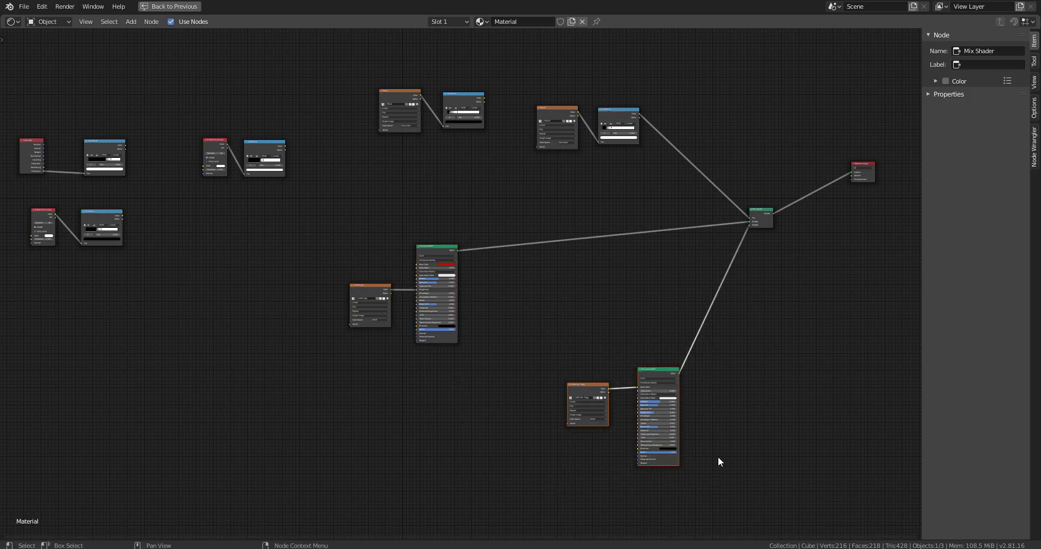
drag(580, 131, 636, 180)
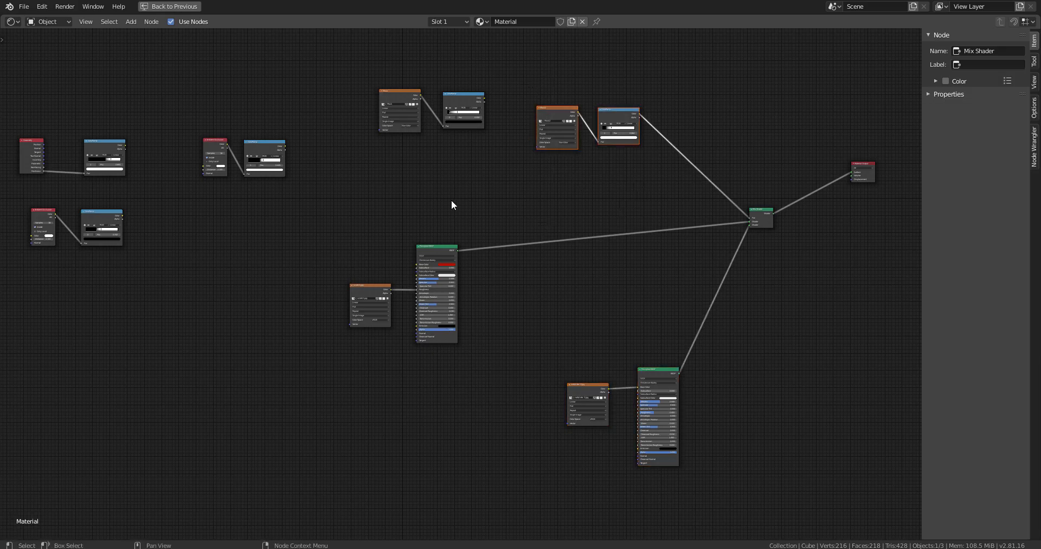
middle_drag(453, 205, 530, 237)
scroll(301, 242, up, 6)
middle_drag(224, 208, 566, 265)
scroll(279, 267, up, 5)
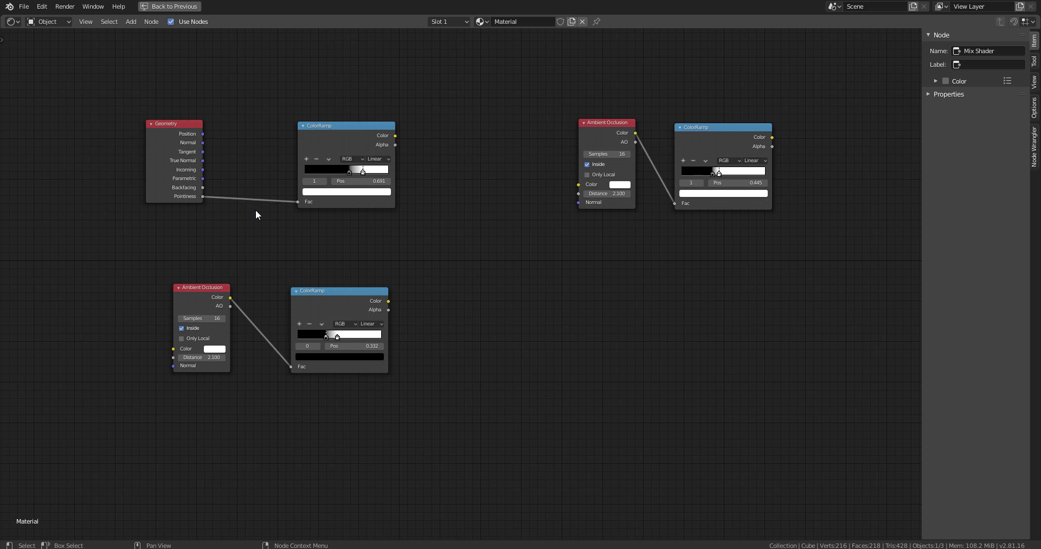
middle_drag(560, 288, 379, 328)
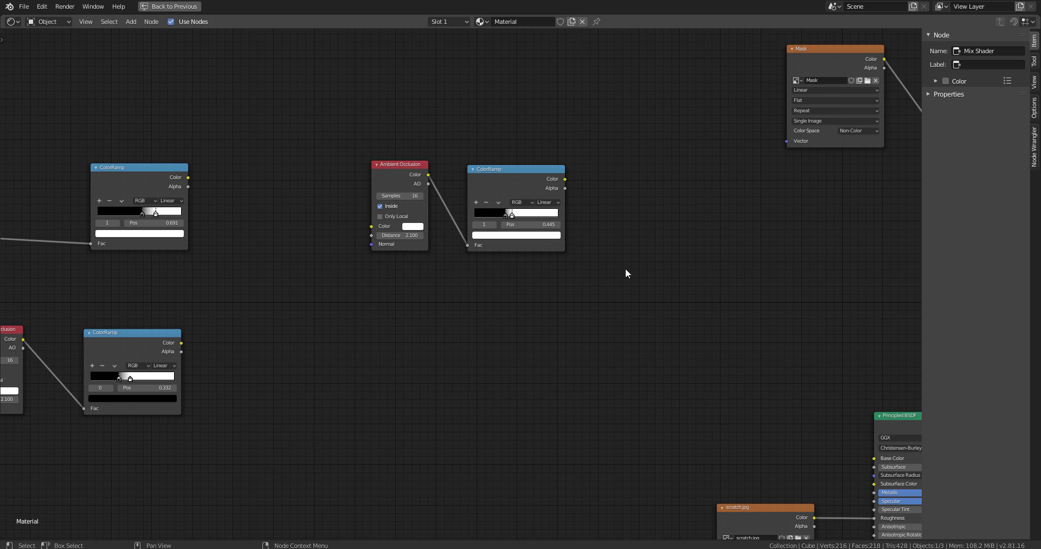
middle_drag(625, 272, 467, 314)
scroll(493, 301, down, 1)
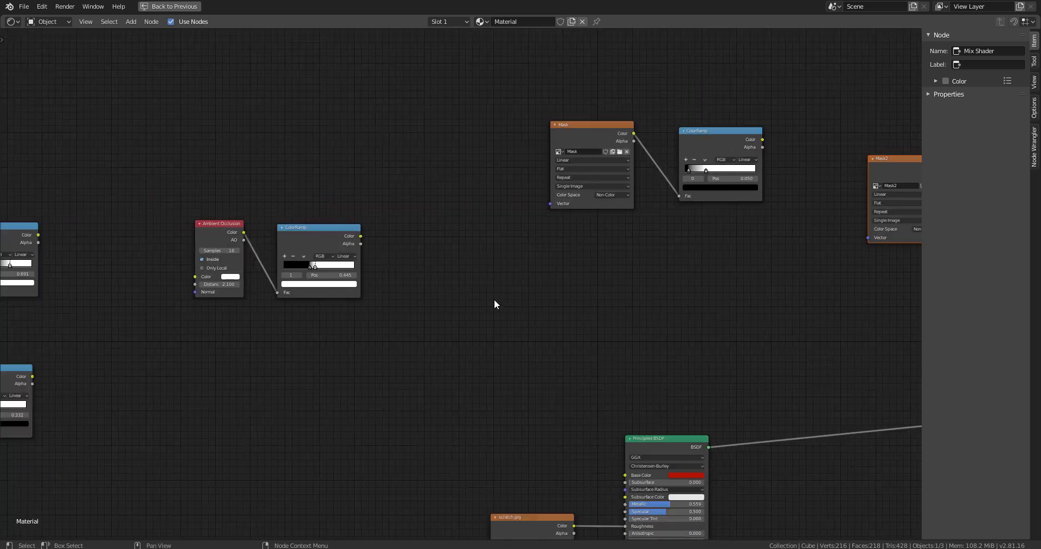
middle_drag(493, 294, 482, 272)
key(ctrl+space)
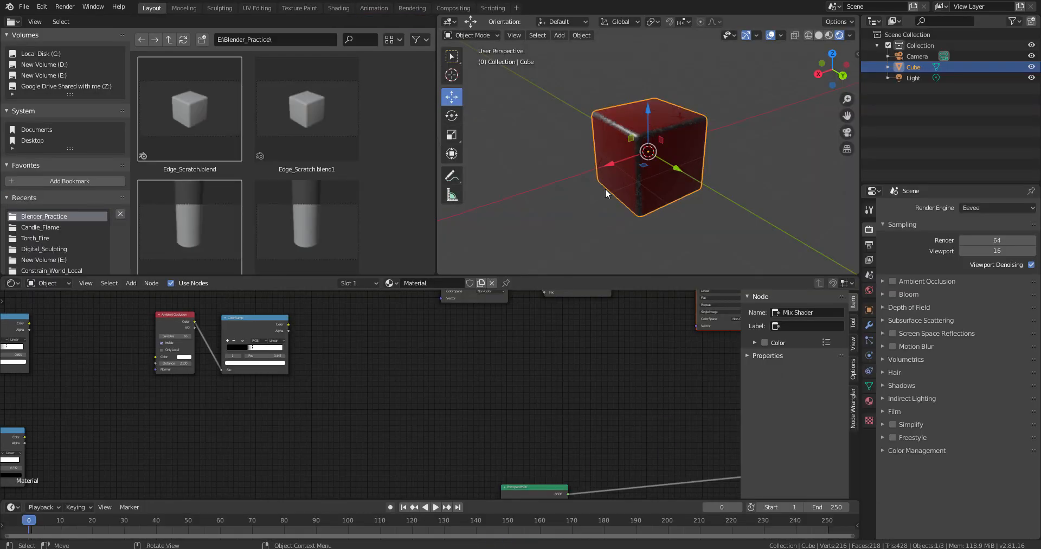
- Review the Mask2.png, metal and scratch images in the project folder, and examine the inputs of the Mix Shader
scroll(343, 187, down, 6)
scroll(408, 245, down, 4)
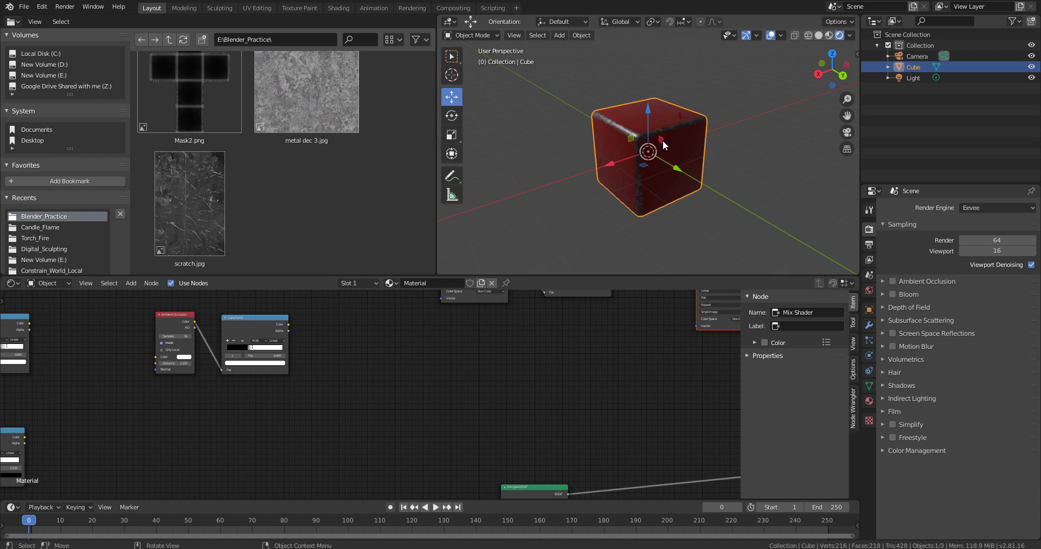
middle_drag(528, 395, 499, 343)
alt+drag(499, 343, 576, 448)
scroll(501, 382, down, 7)
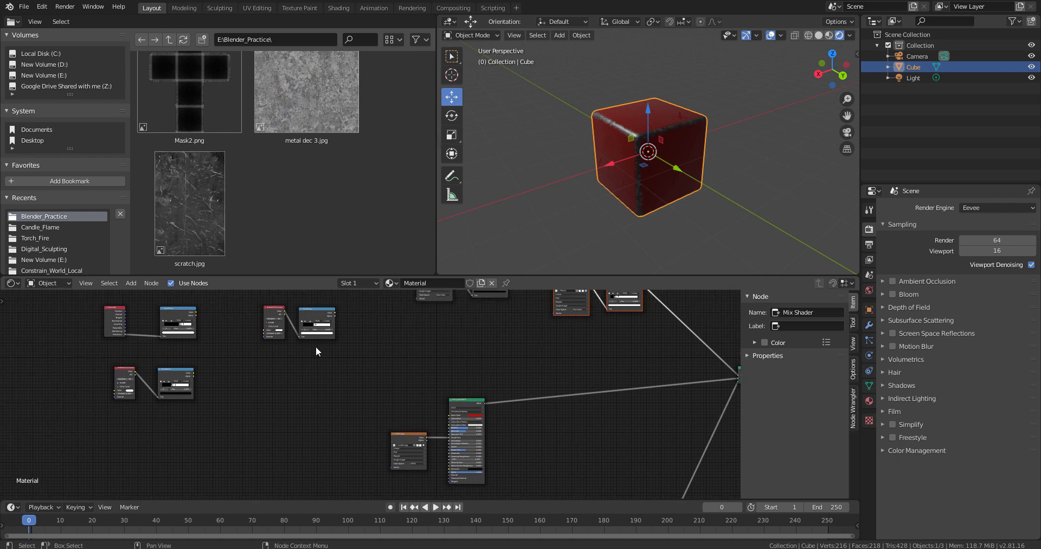
alt+drag(603, 374, 321, 356)
scroll(431, 404, up, 13)
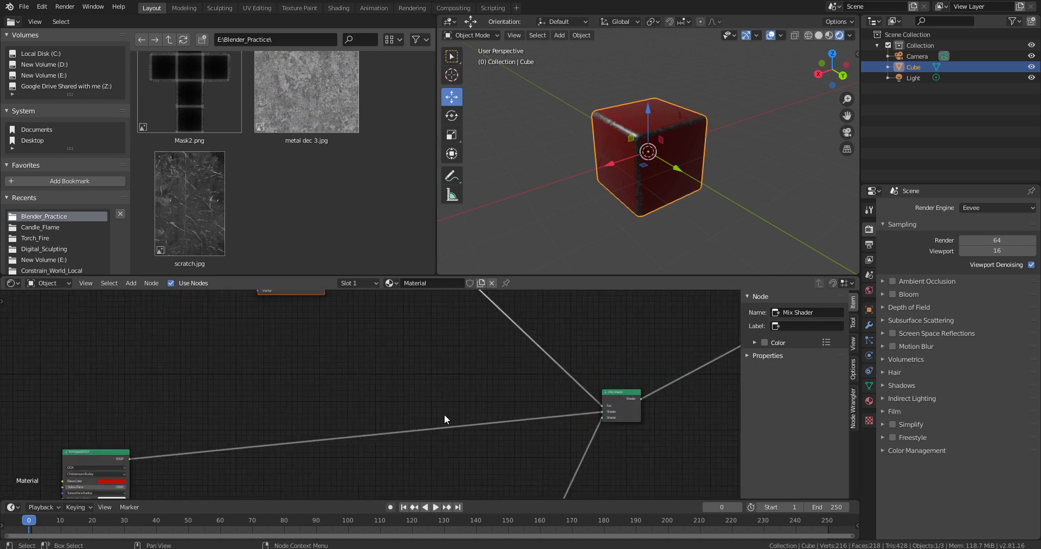
middle_drag(553, 386, 360, 326)
scroll(496, 393, up, 4)
scroll(497, 399, up, 2)
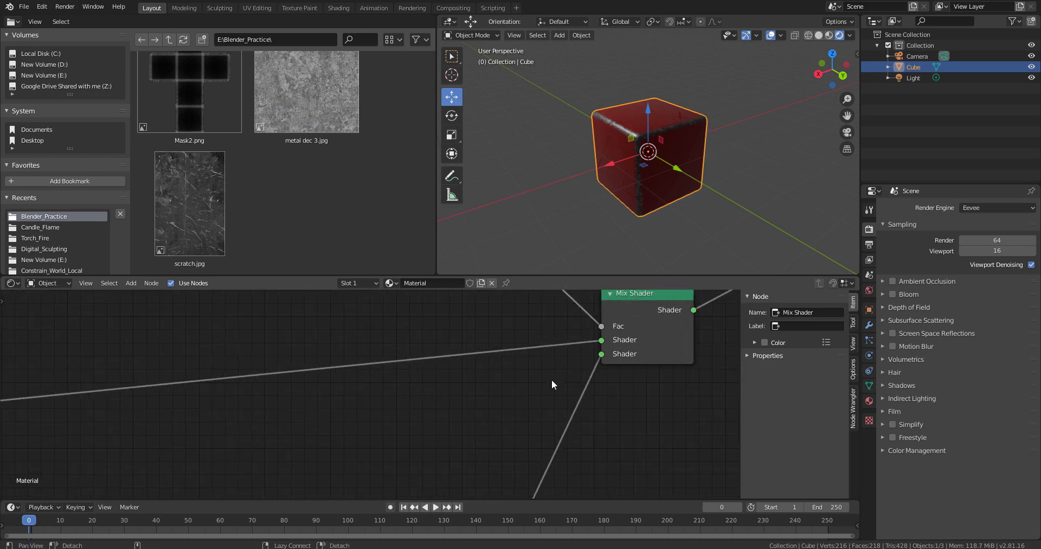
middle_drag(553, 386, 365, 457)
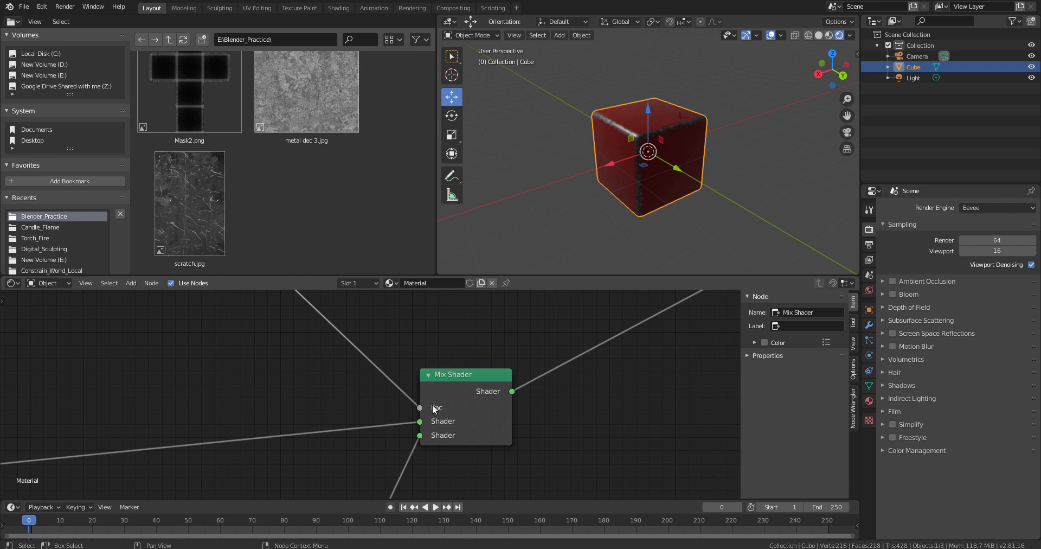
middle_drag(608, 178, 616, 210)
scroll(584, 341, down, 2)
scroll(585, 344, down, 1)
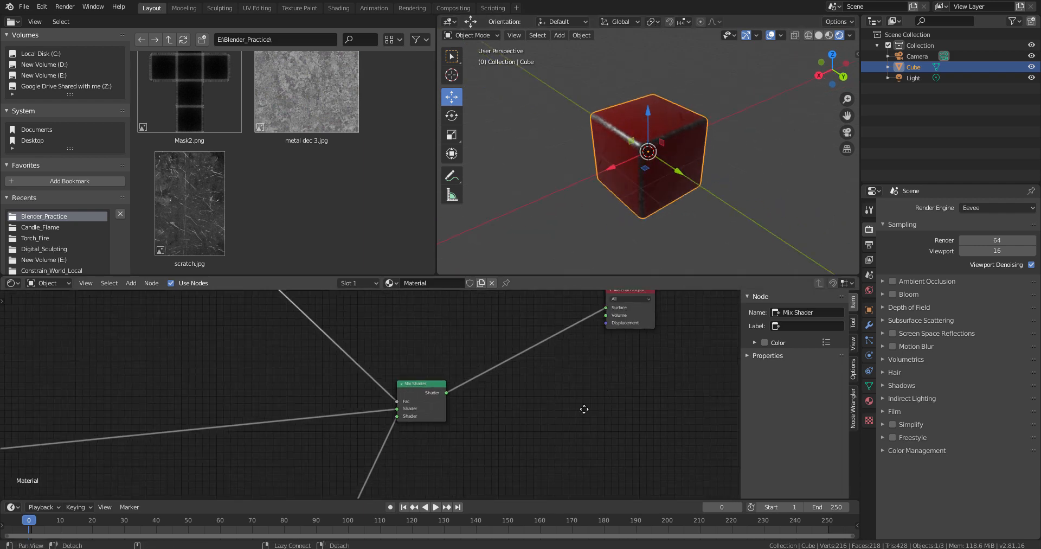
- Move the Material Output node down level with the Mix Shader
middle_drag(612, 312, 571, 369)
drag(586, 352, 547, 439)
middle_drag(424, 391, 504, 370)
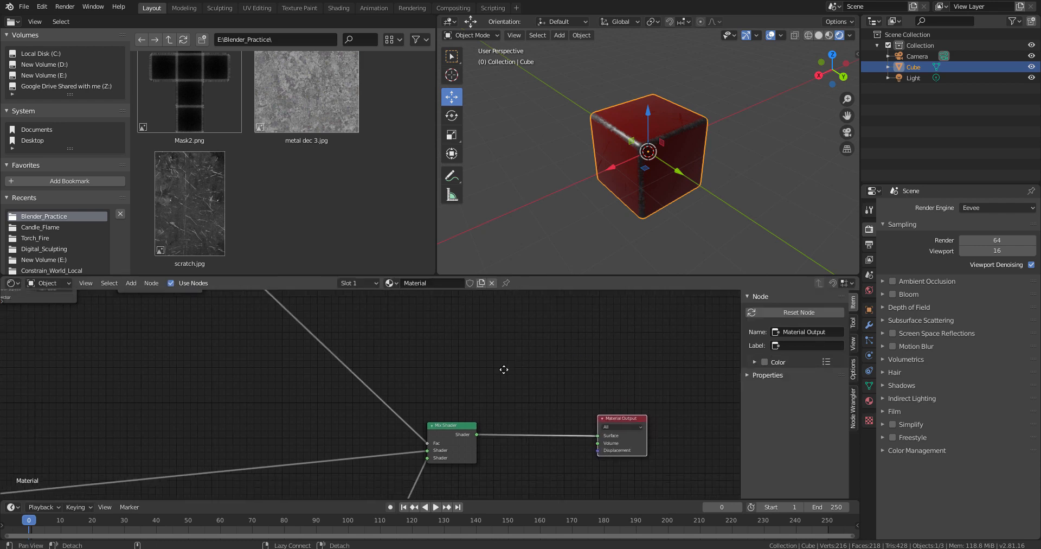
scroll(349, 347, down, 1)
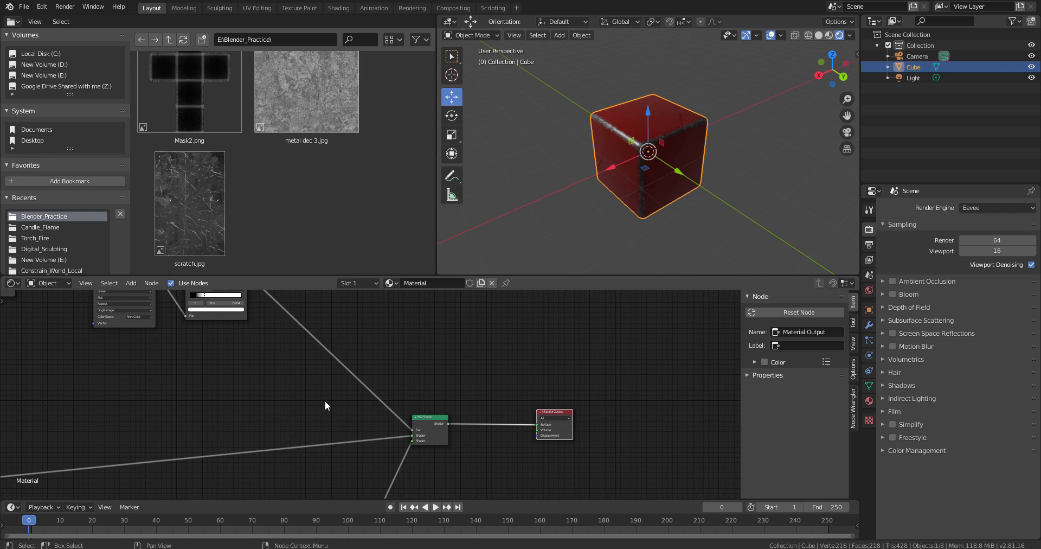
- Inspect the cube's worn edges and scratches in an enlarged 3D viewport
key(ctrl+space)
middle_drag(504, 372, 601, 325)
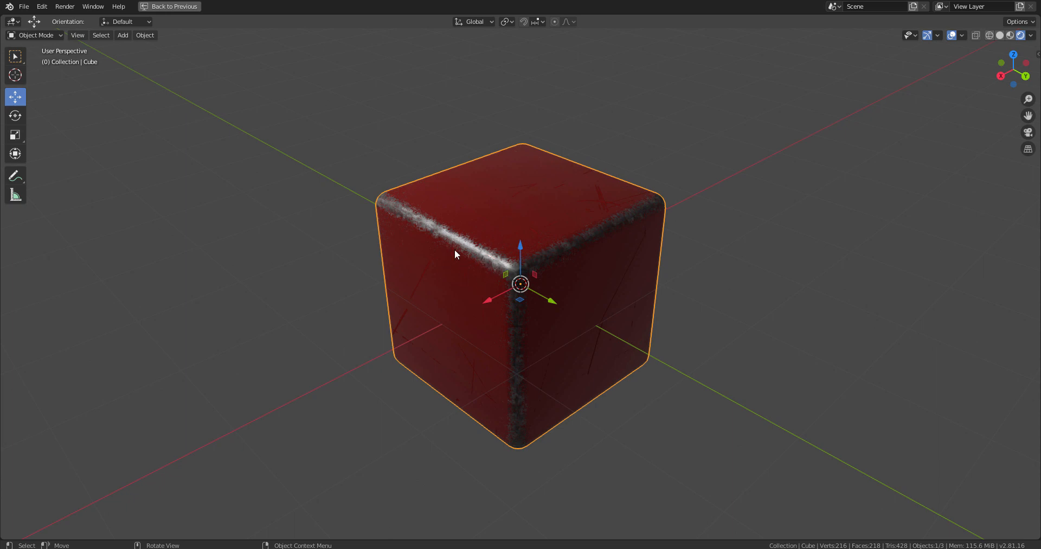
mouse_move(455, 254)
middle_down()
mouse_move(437, 251)
mouse_move(433, 226)
mouse_move(499, 264)
mouse_move(469, 260)
middle_up()
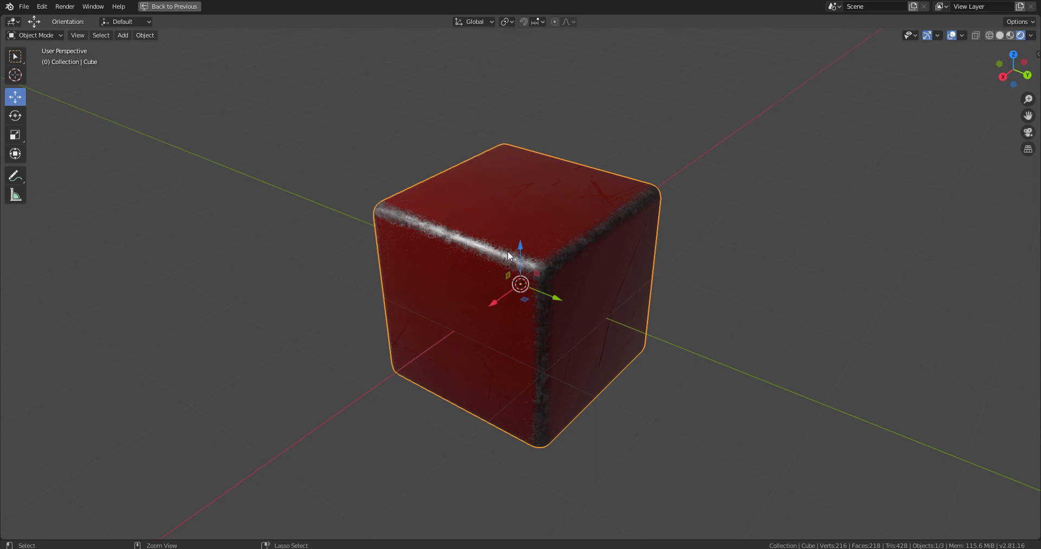
key(ctrl+space)
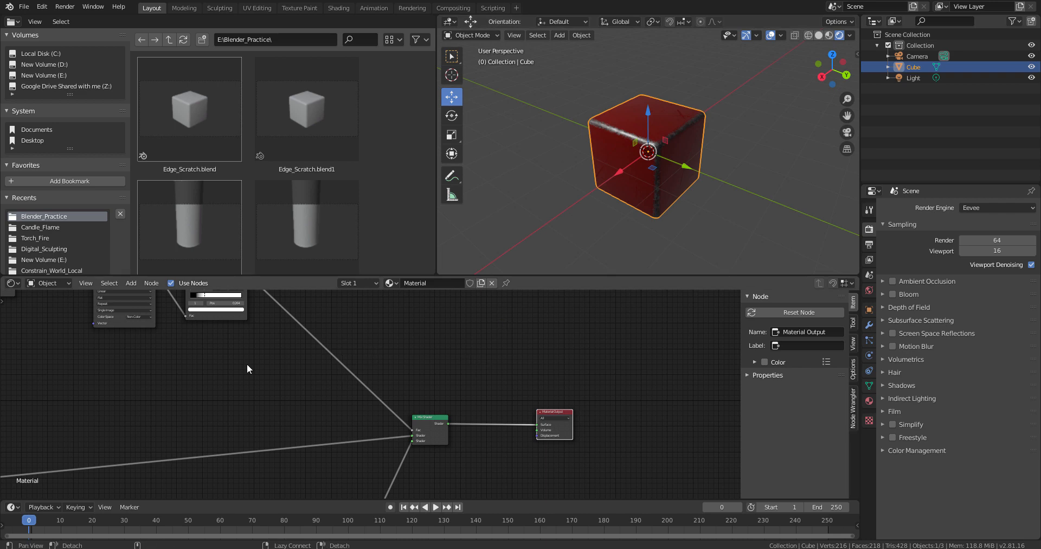
- Try the white stop of the ColorRamp fed by Mask2 at position 0.736, with the cube's edges in close-up
middle_drag(249, 360, 451, 434)
scroll(427, 389, up, 1)
scroll(427, 389, up, 3)
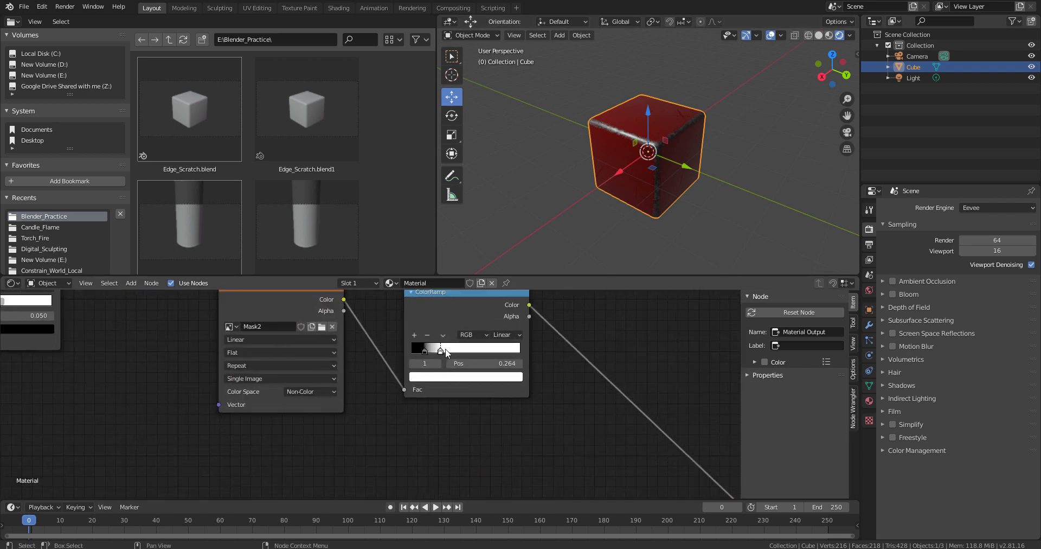
scroll(657, 182, up, 5)
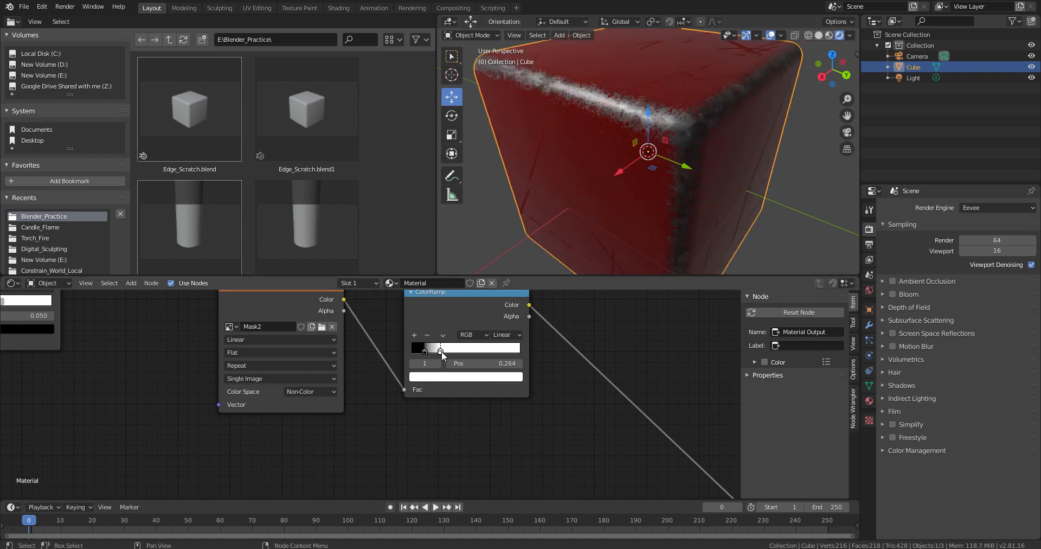
drag(438, 353, 508, 356)
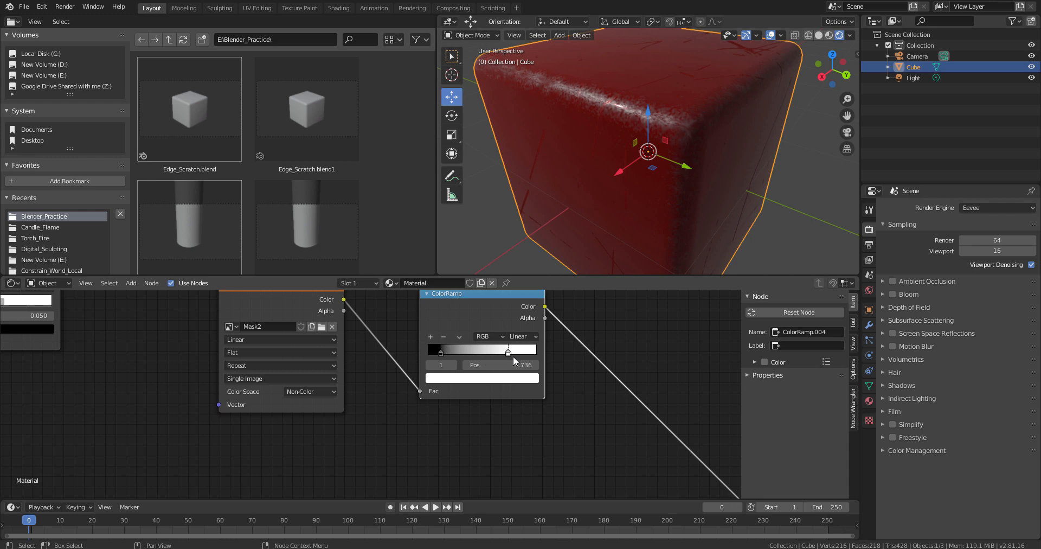
- Set the black stop of the ColorRamp fed by Mask2 to position 0.155 and inspect the edges from several angles
drag(443, 352, 447, 352)
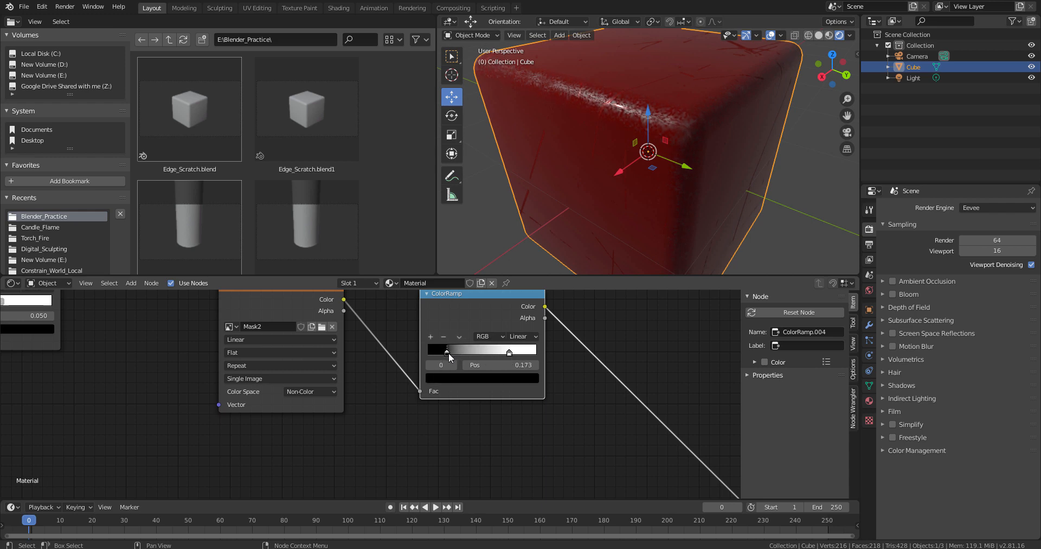
scroll(653, 132, down, 5)
mouse_move(676, 193)
middle_down()
mouse_move(639, 203)
mouse_move(679, 189)
middle_up()
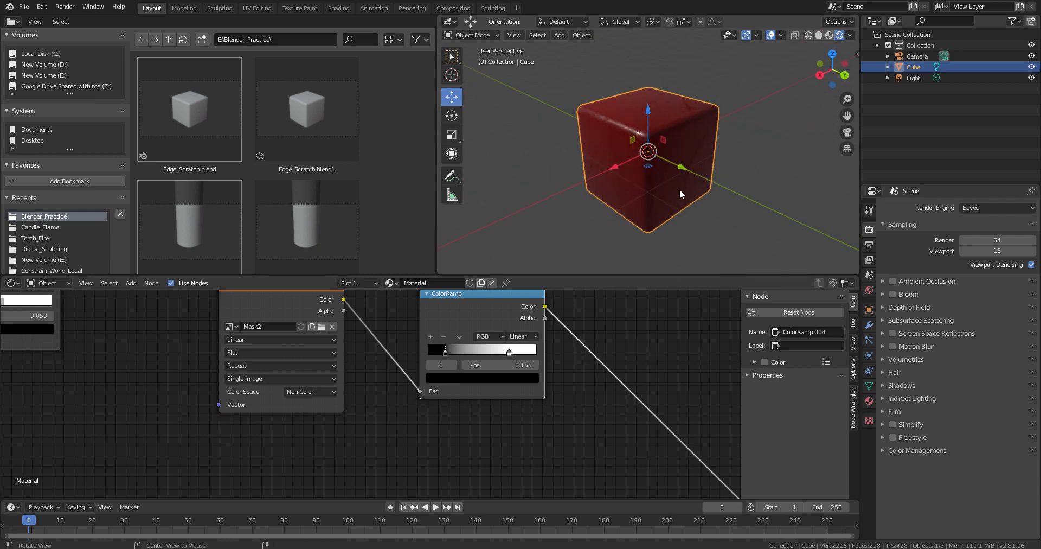
scroll(647, 163, up, 5)
middle_drag(630, 162, 751, 149)
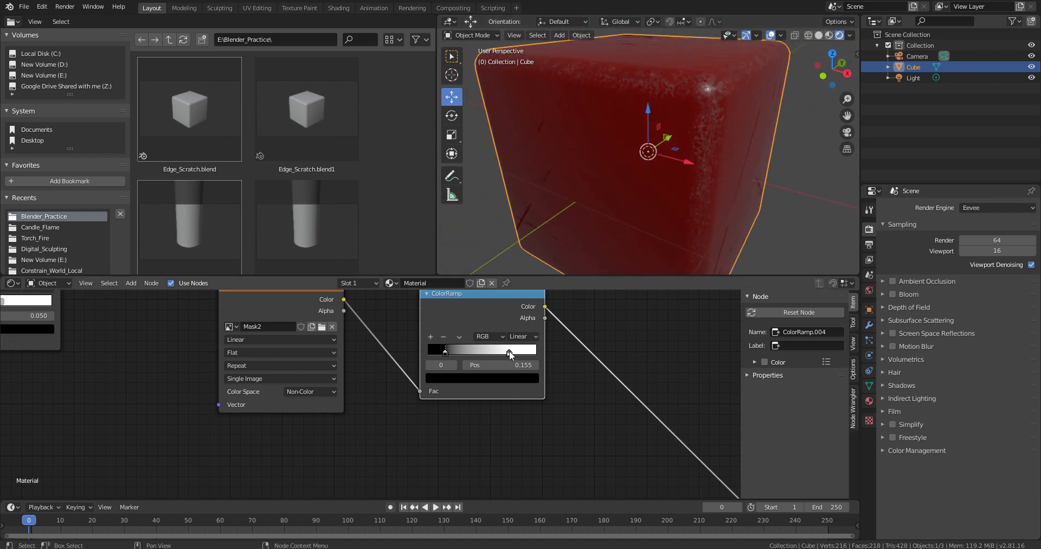
- Set the white stop of the ColorRamp fed by Mask2 to position 0.273 and check the whole cube
drag(509, 352, 453, 356)
scroll(730, 102, down, 4)
middle_drag(729, 102, 592, 186)
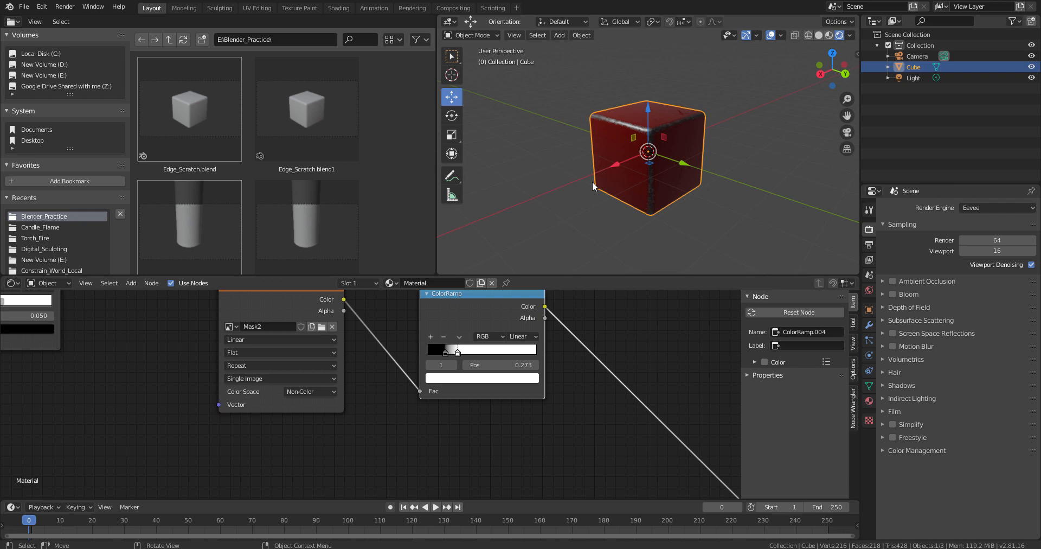
scroll(609, 385, down, 5)
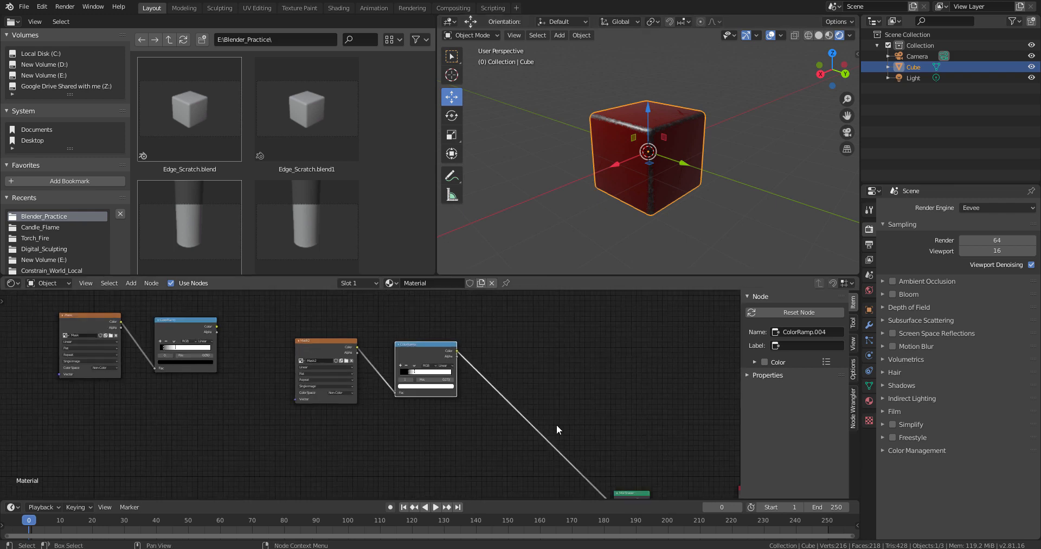
scroll(556, 425, down, 4)
alt+drag(573, 430, 553, 351)
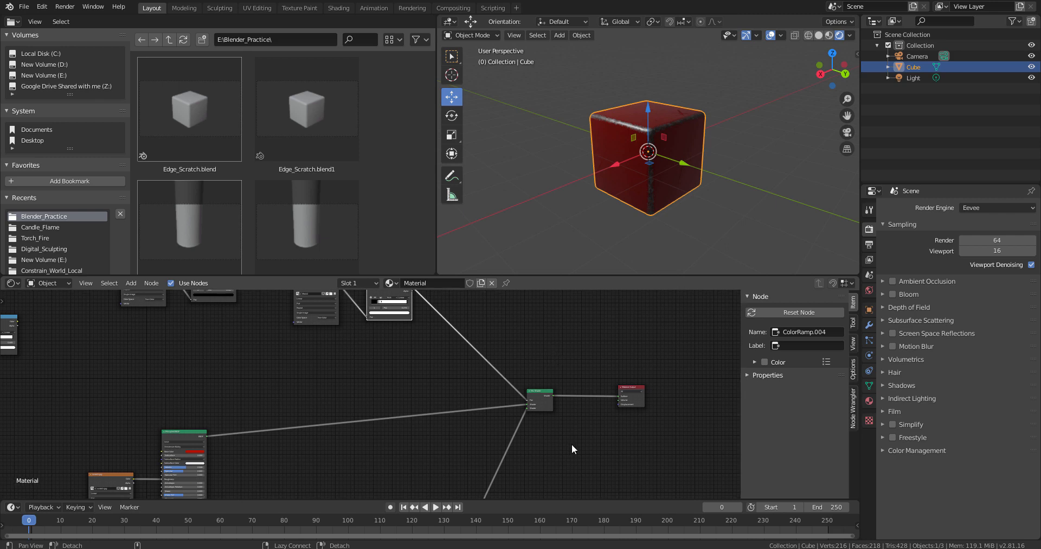
alt+drag(553, 416, 583, 409)
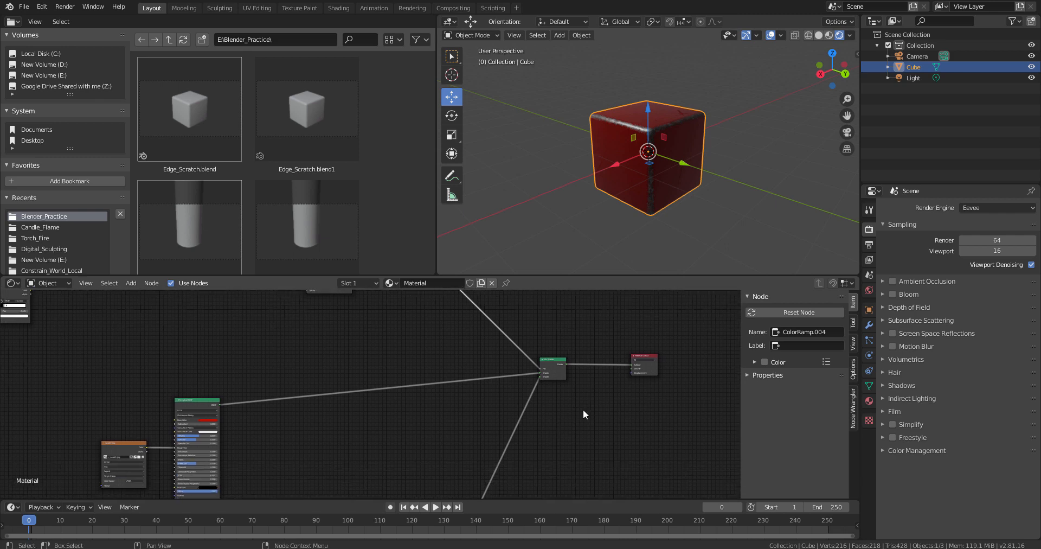
alt+drag(697, 201, 674, 220)
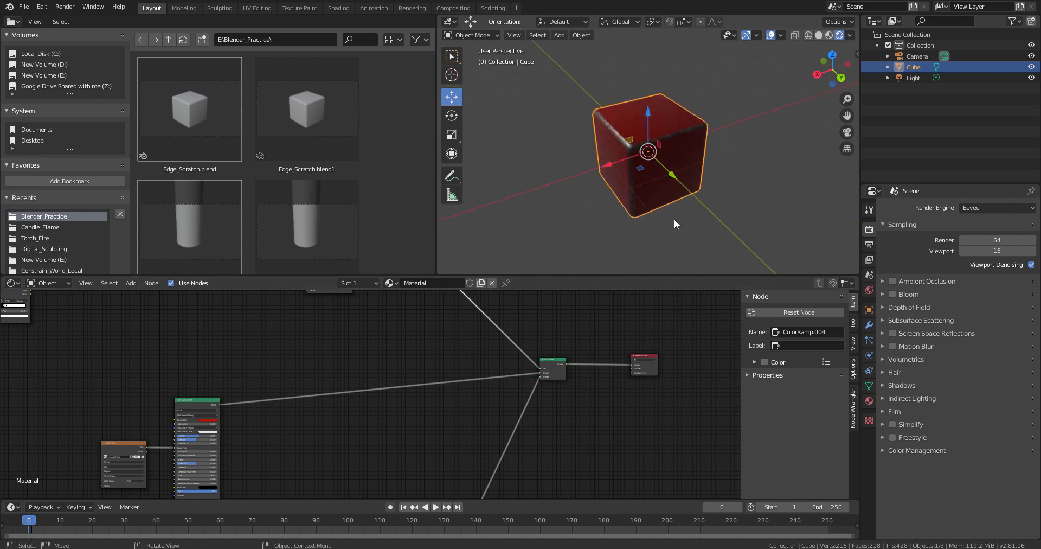